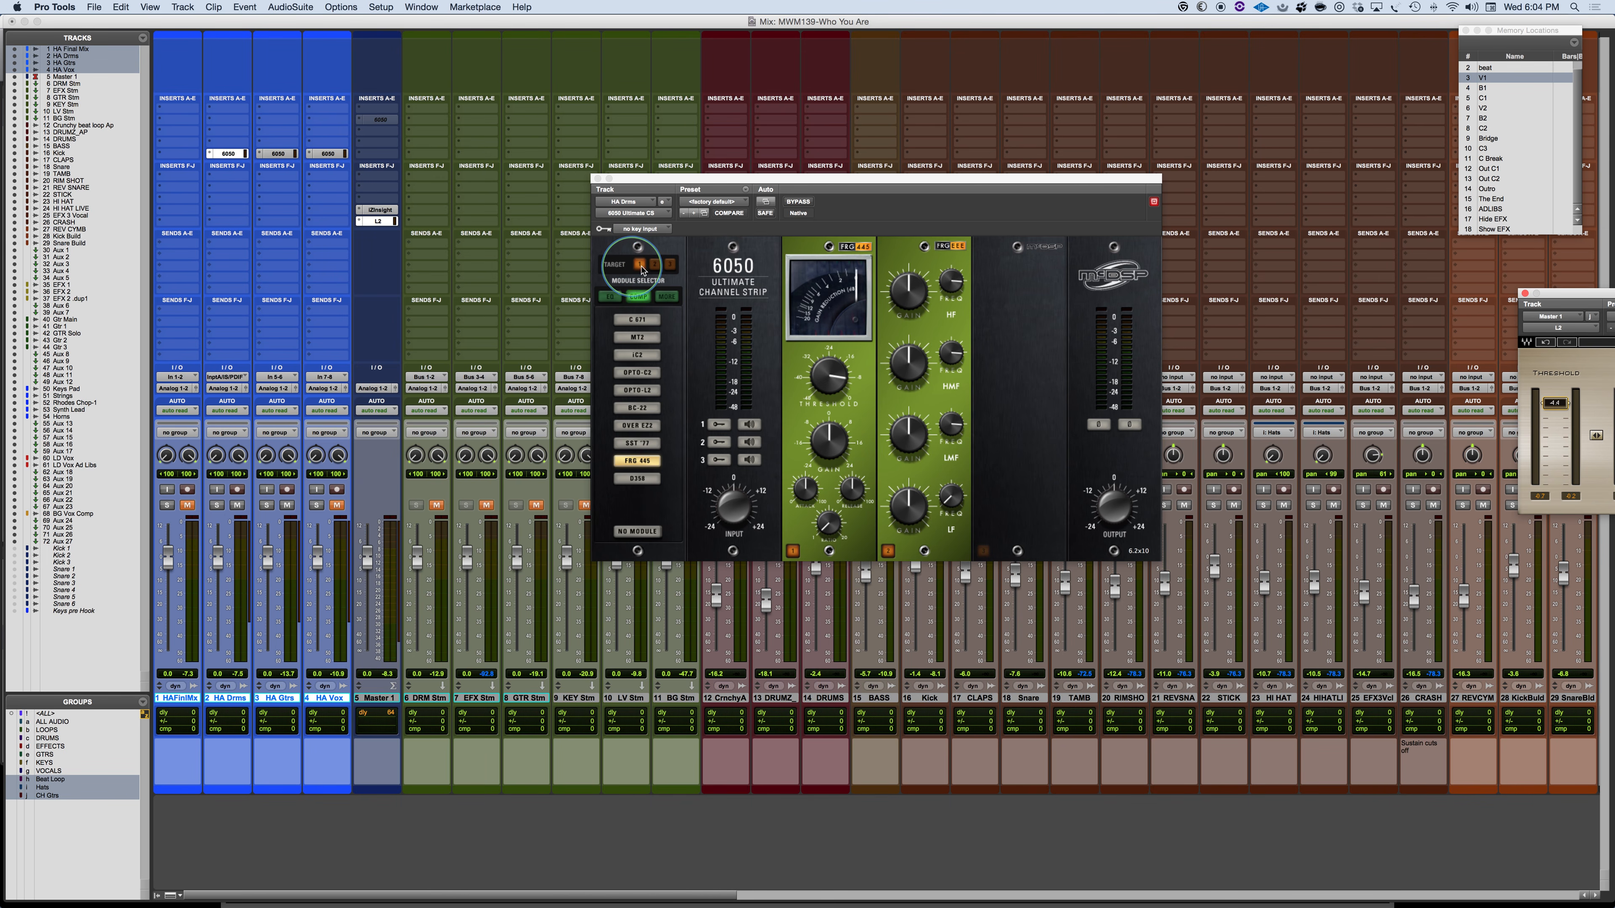
# Look through the three target slots and the EQ, compressor and remaining module categories of the 6050 channel strip.
pyautogui.click(654, 264)
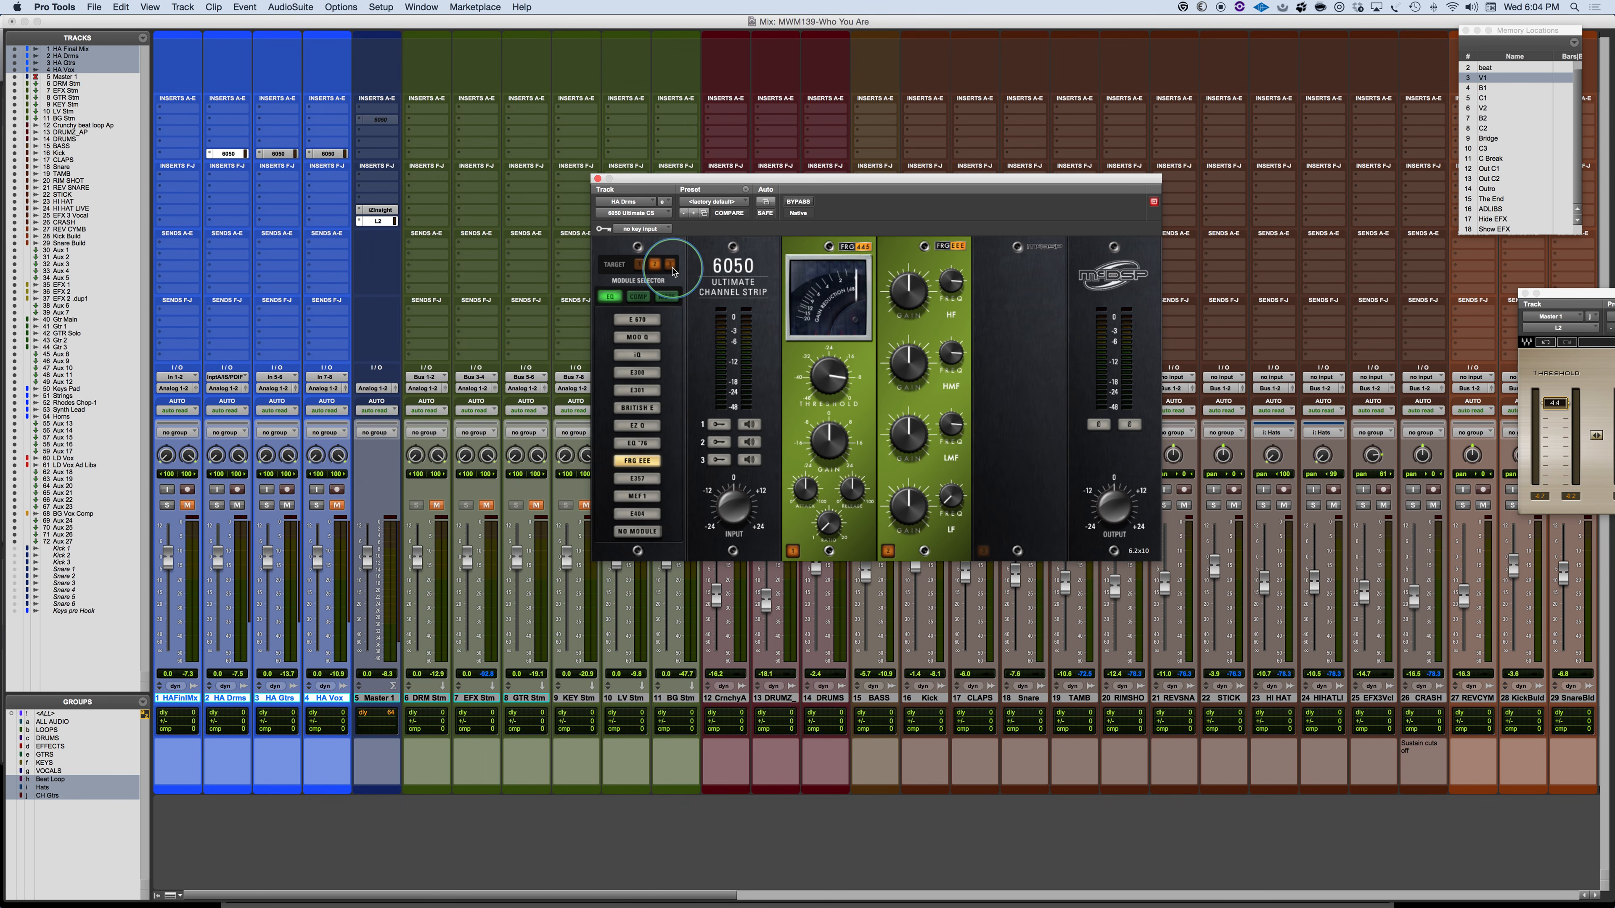
pyautogui.click(669, 265)
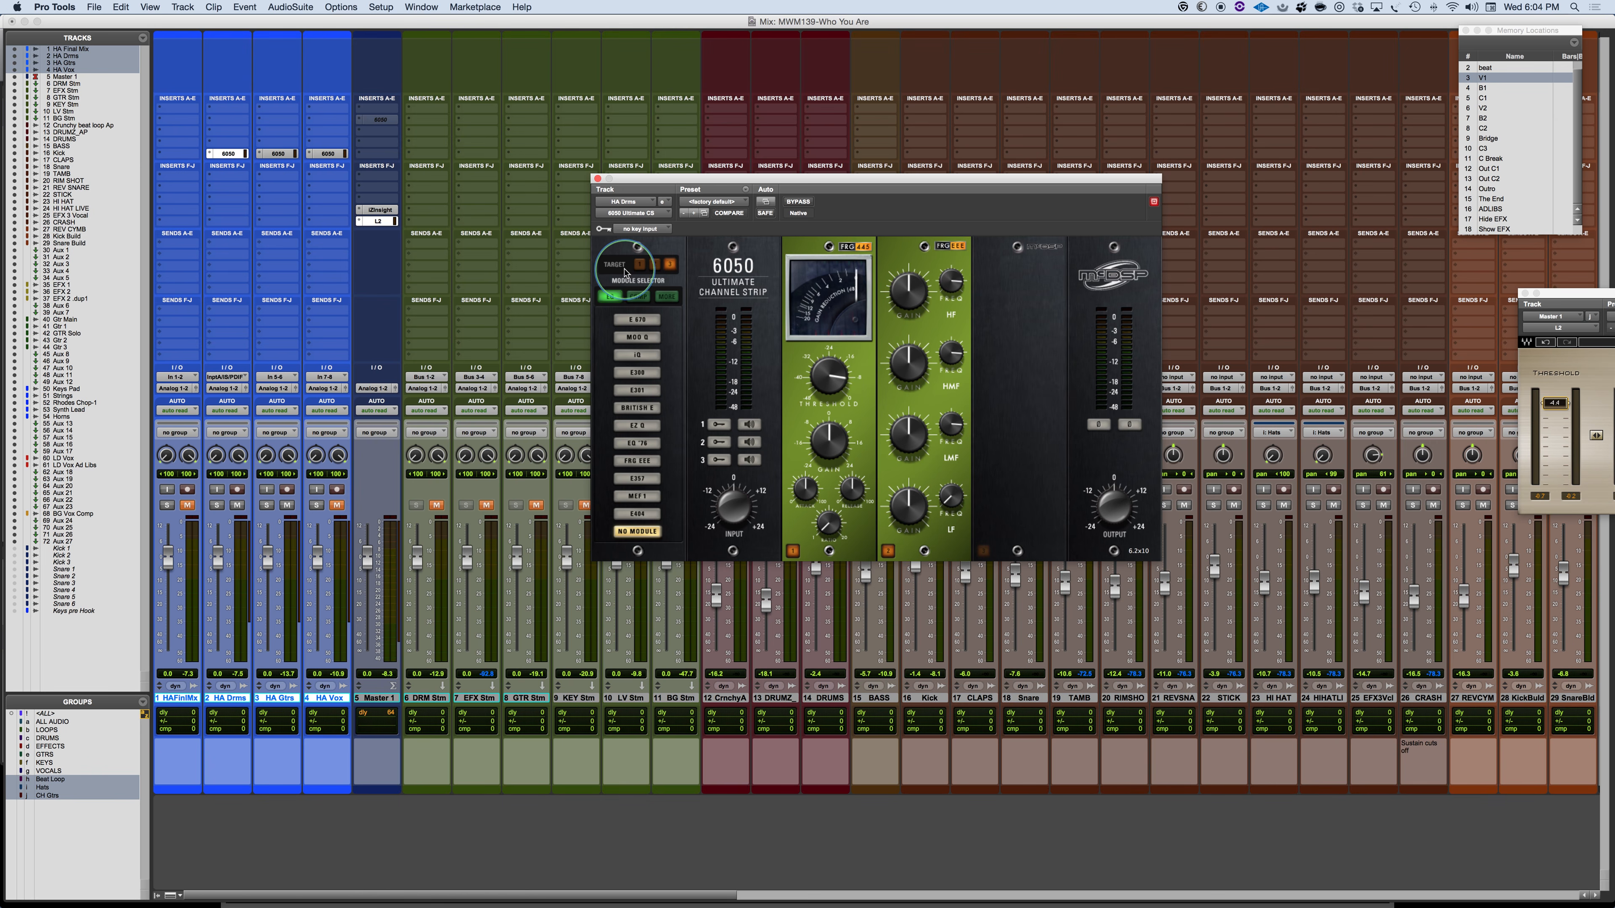
pyautogui.click(639, 264)
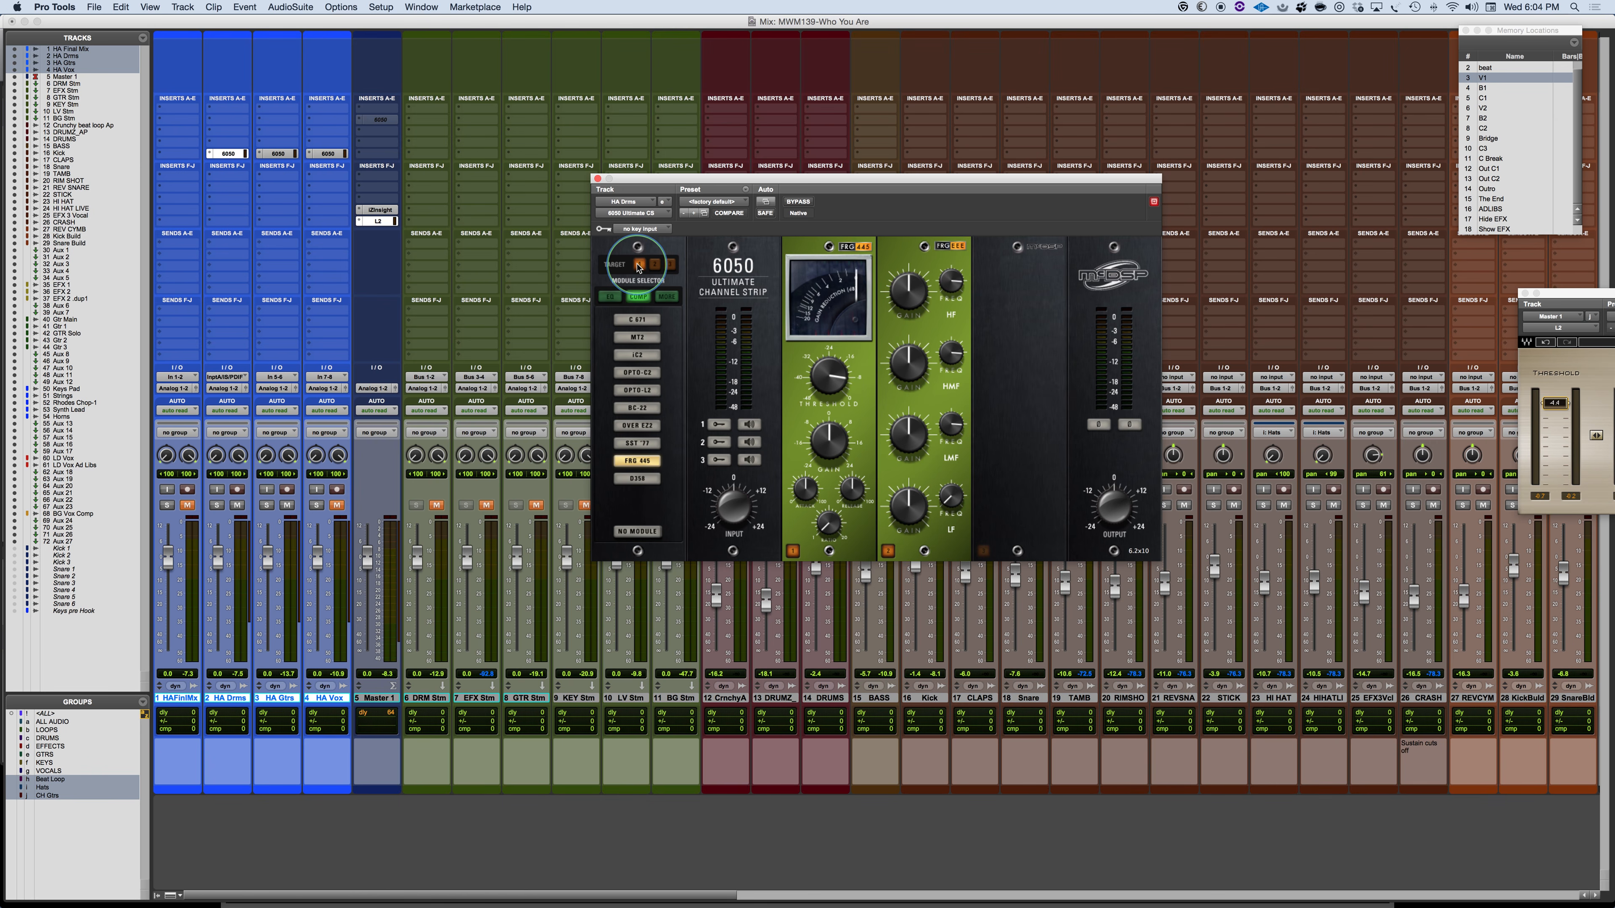
pyautogui.click(610, 297)
pyautogui.click(666, 296)
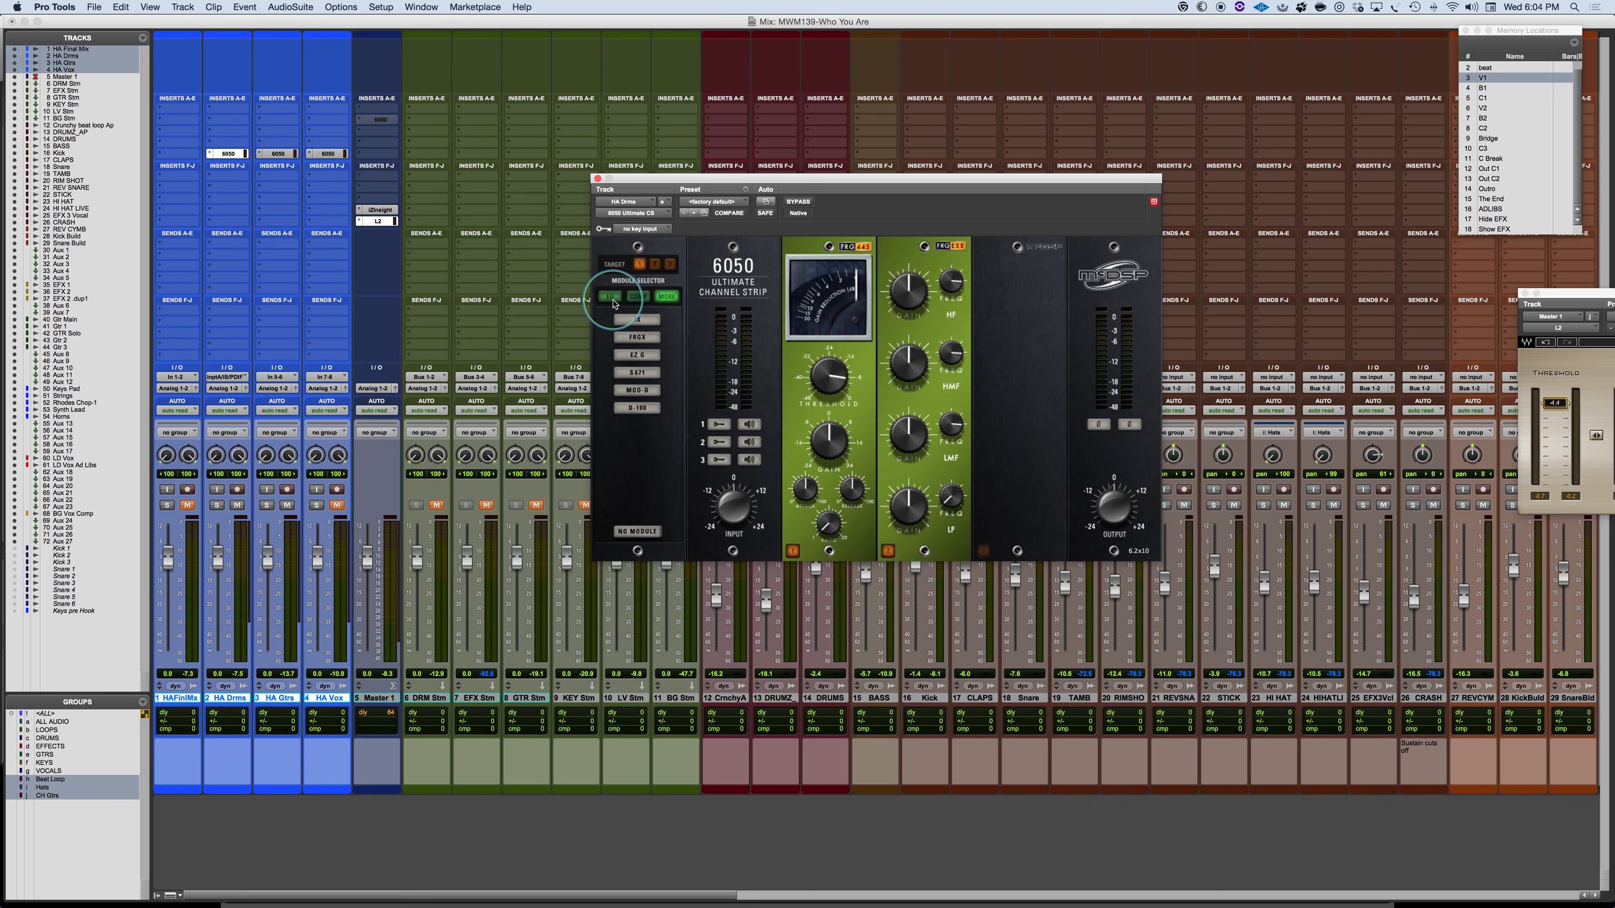
pyautogui.click(638, 297)
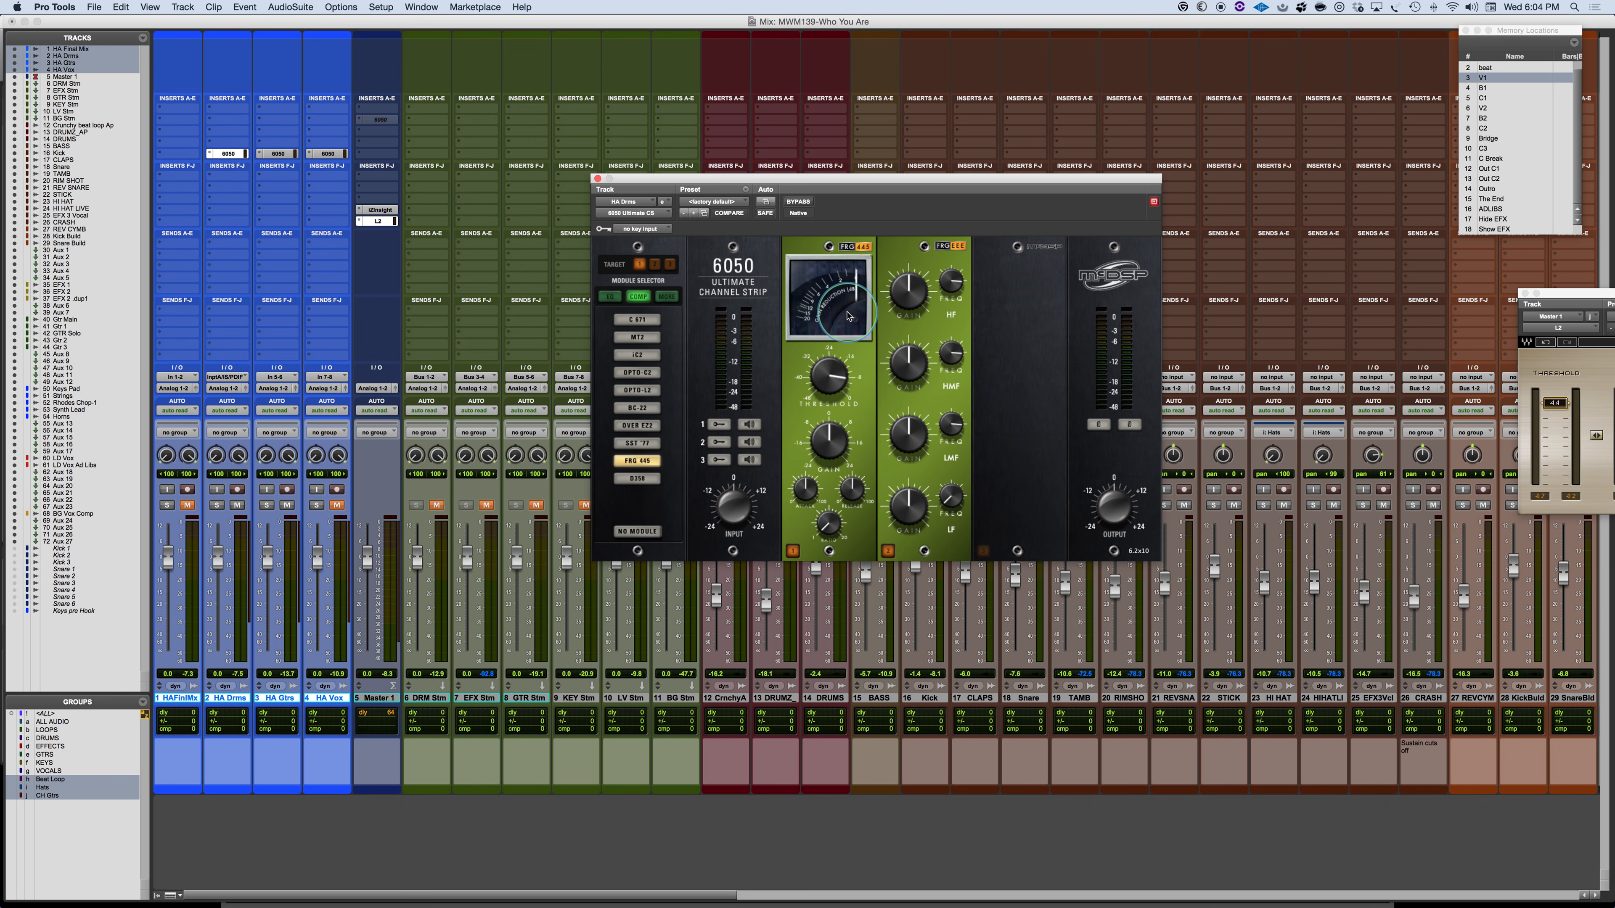
# Cycle the first module slot through the compressors from C671, MT2, iC2, Opto-C2 and Opto-L2 to BC-22.
pyautogui.click(637, 319)
pyautogui.click(642, 339)
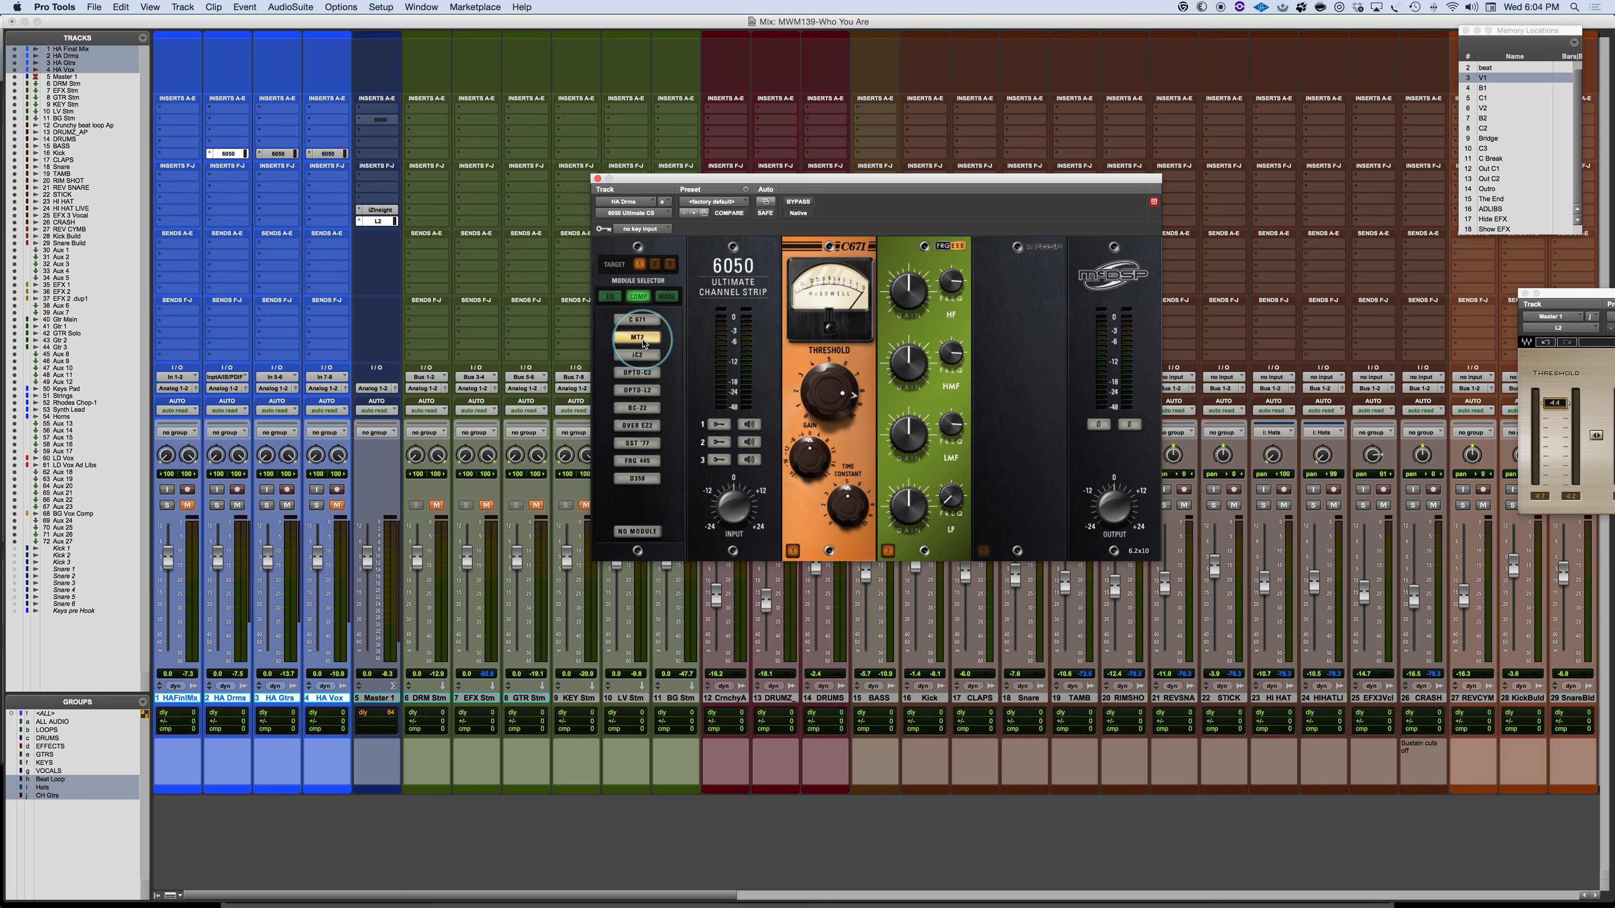
pyautogui.click(637, 355)
pyautogui.click(637, 373)
pyautogui.click(637, 390)
pyautogui.click(637, 408)
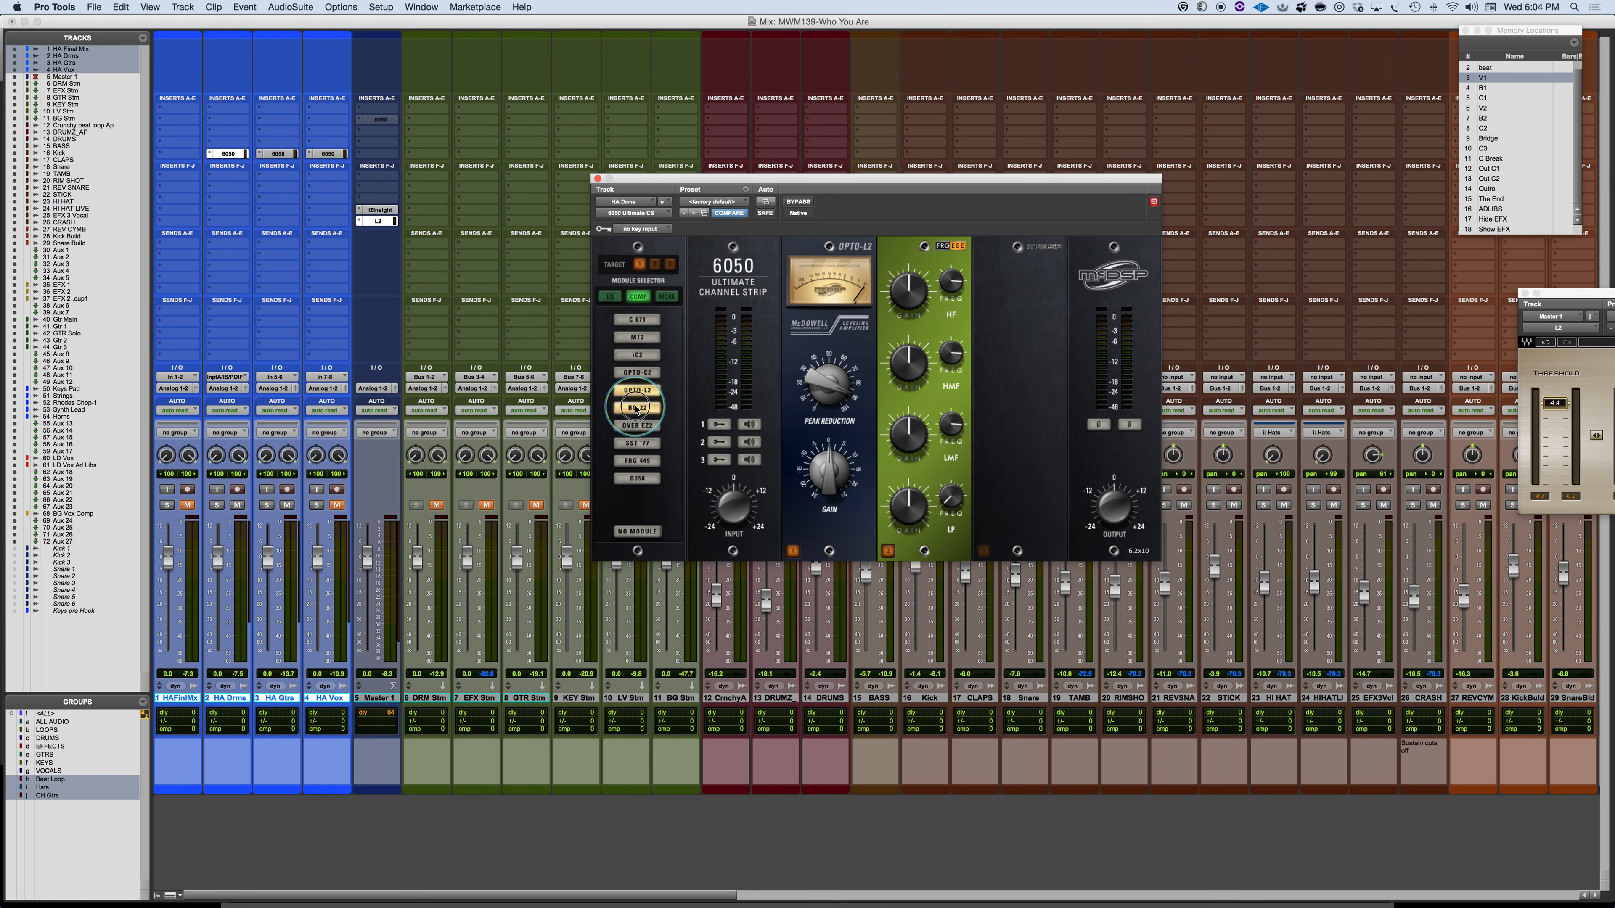
# Reload C671 in the first slot and step on through MT2, iC2, Opto-C2 and Opto-L2 to Over EZZ.
pyautogui.click(637, 321)
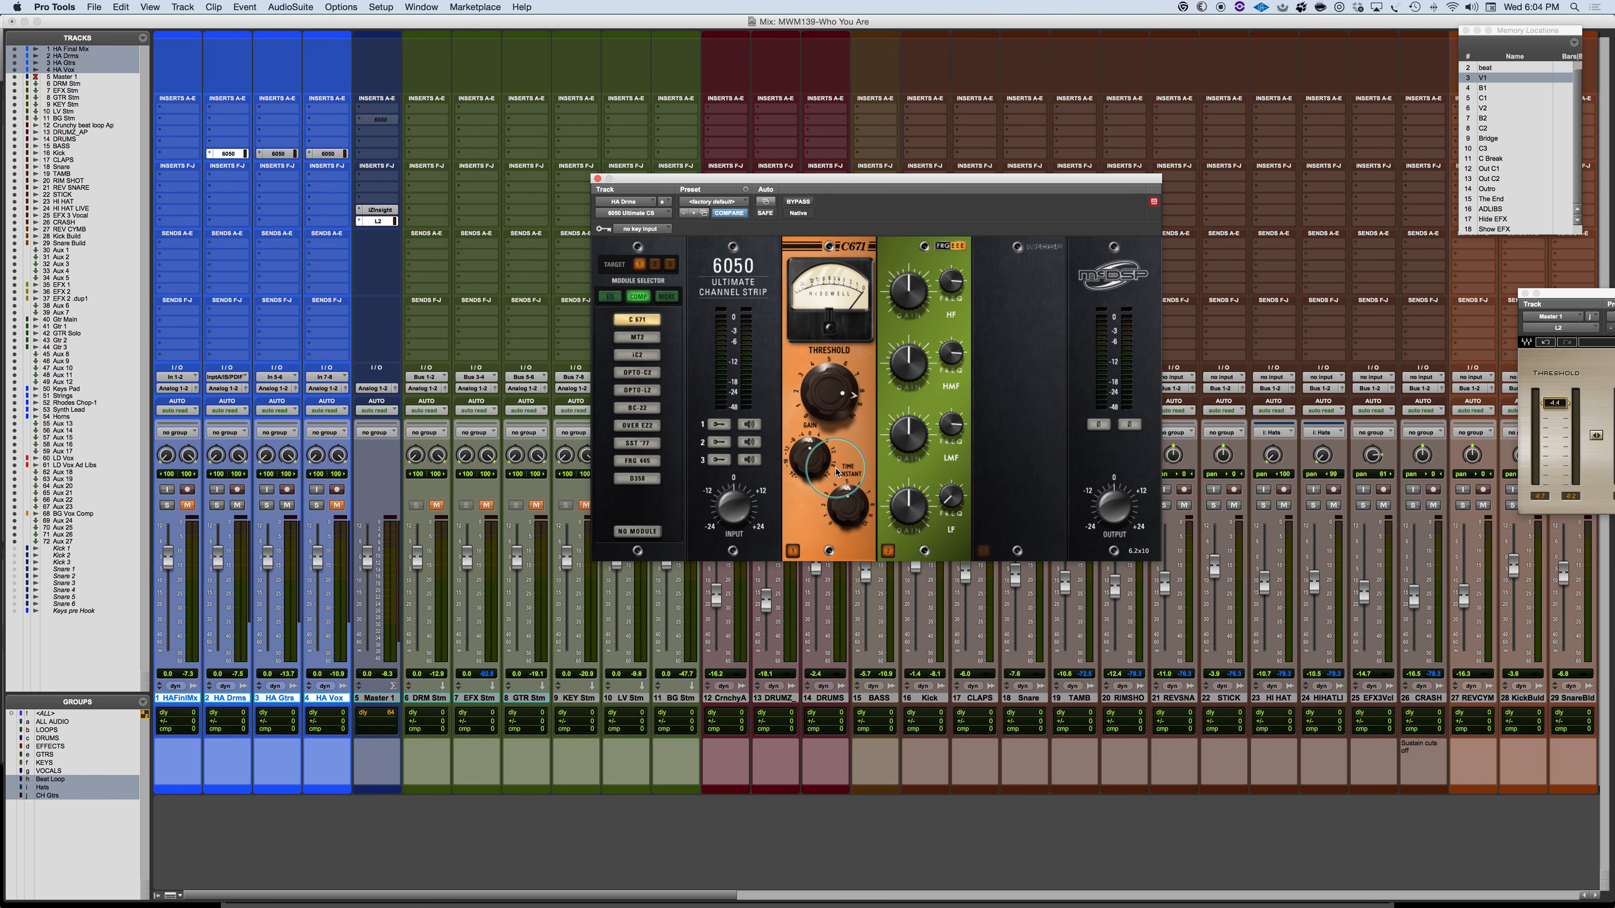
pyautogui.moveTo(806, 472); pyautogui.dragTo(804, 467)
pyautogui.click(637, 338)
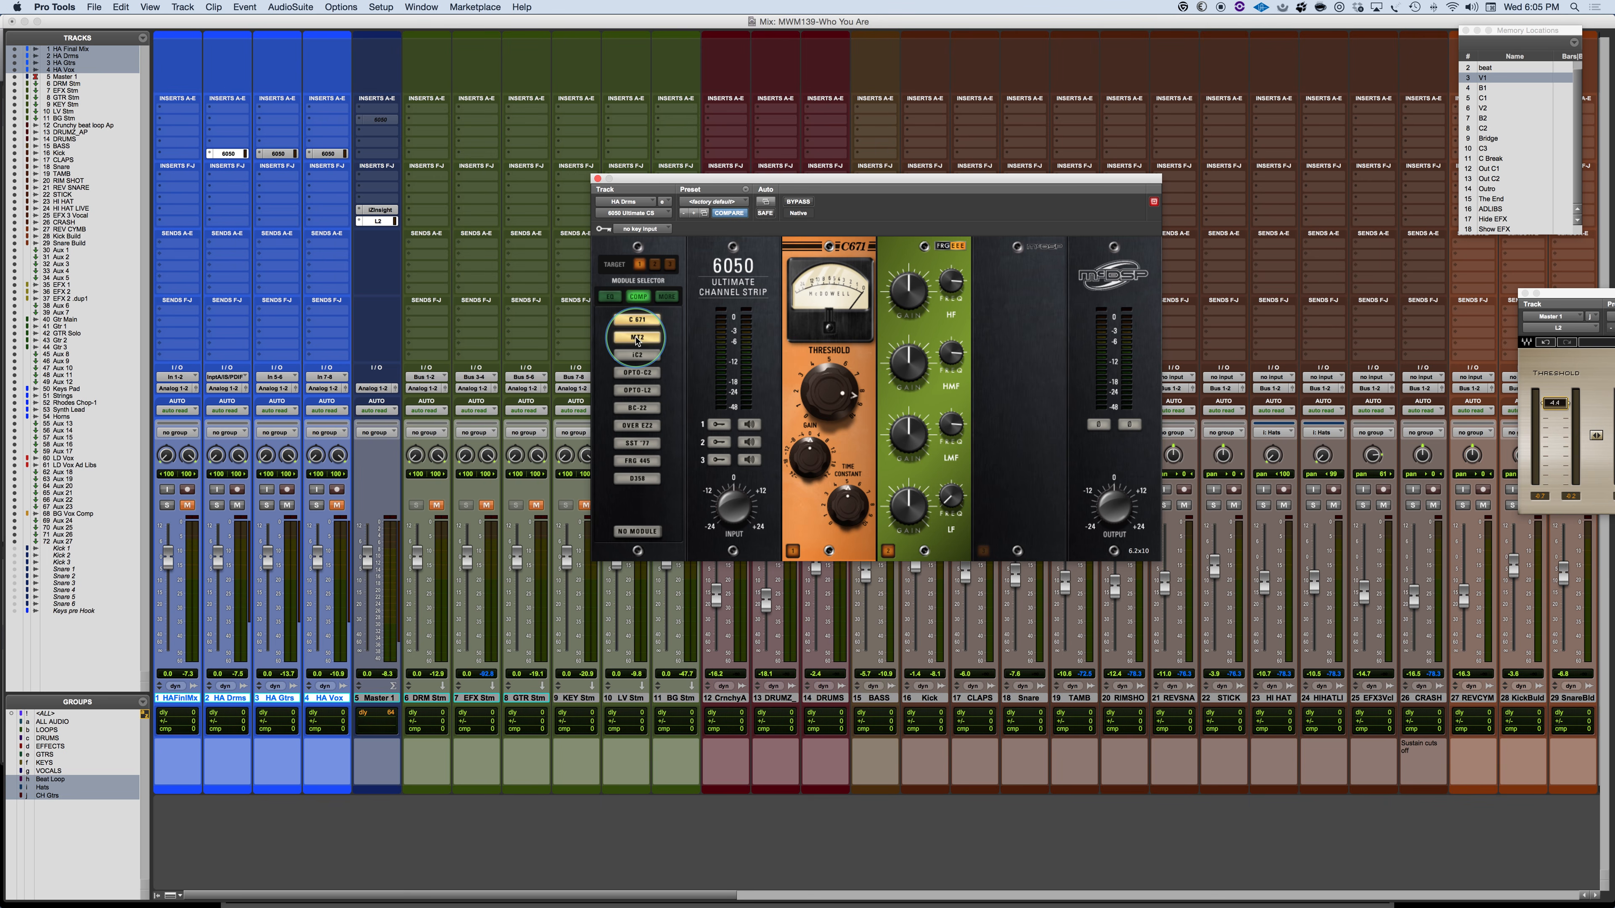
pyautogui.click(637, 354)
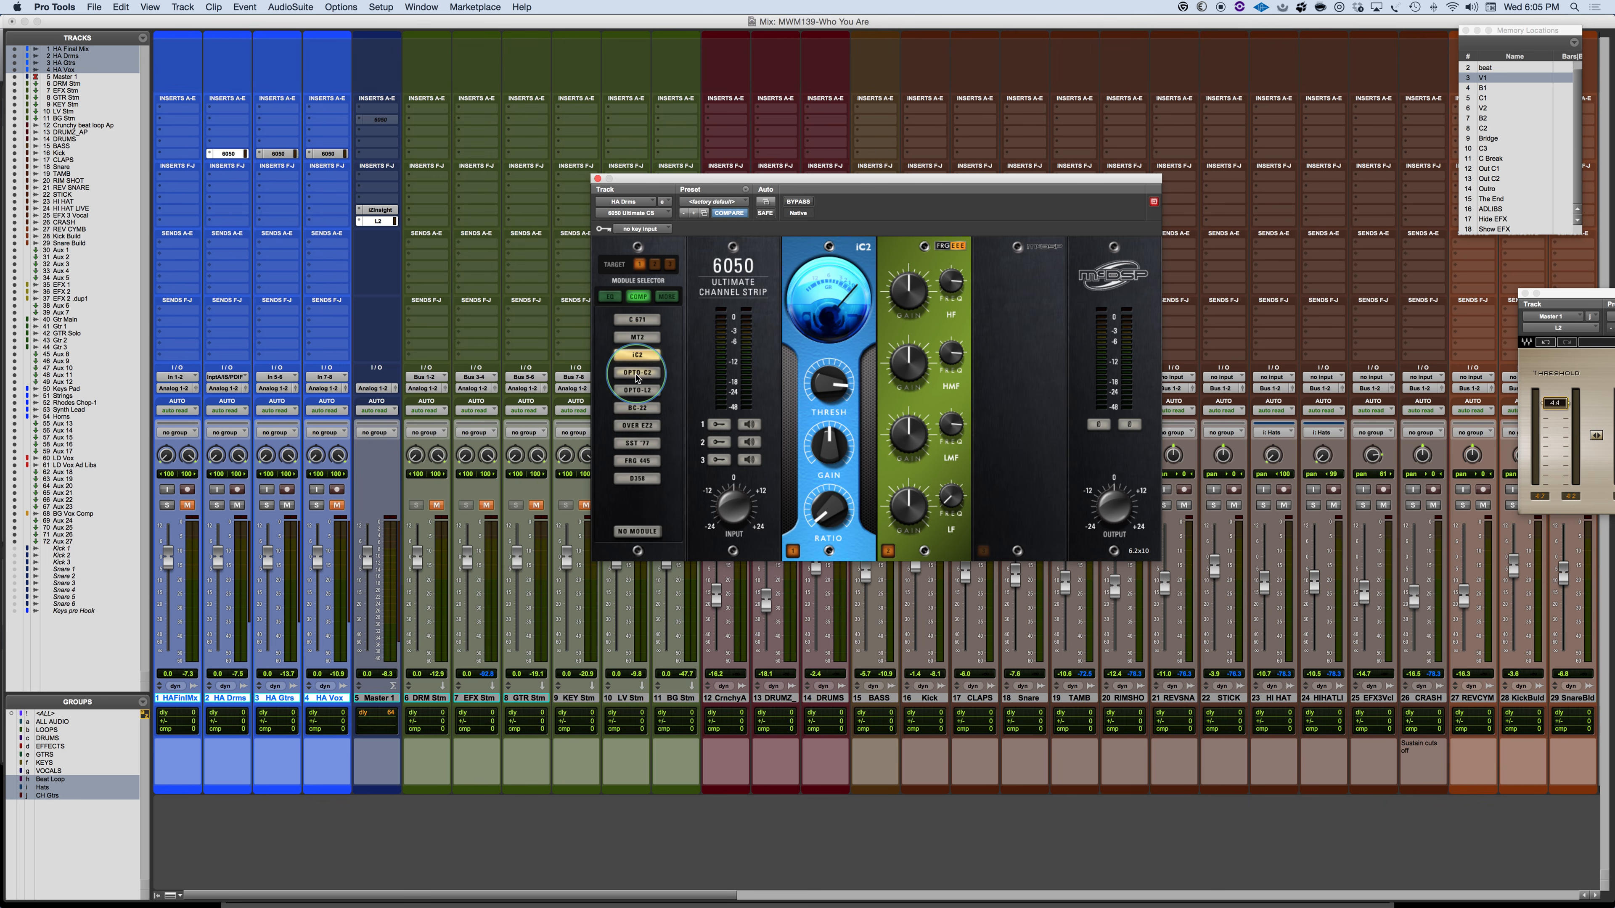
pyautogui.click(637, 372)
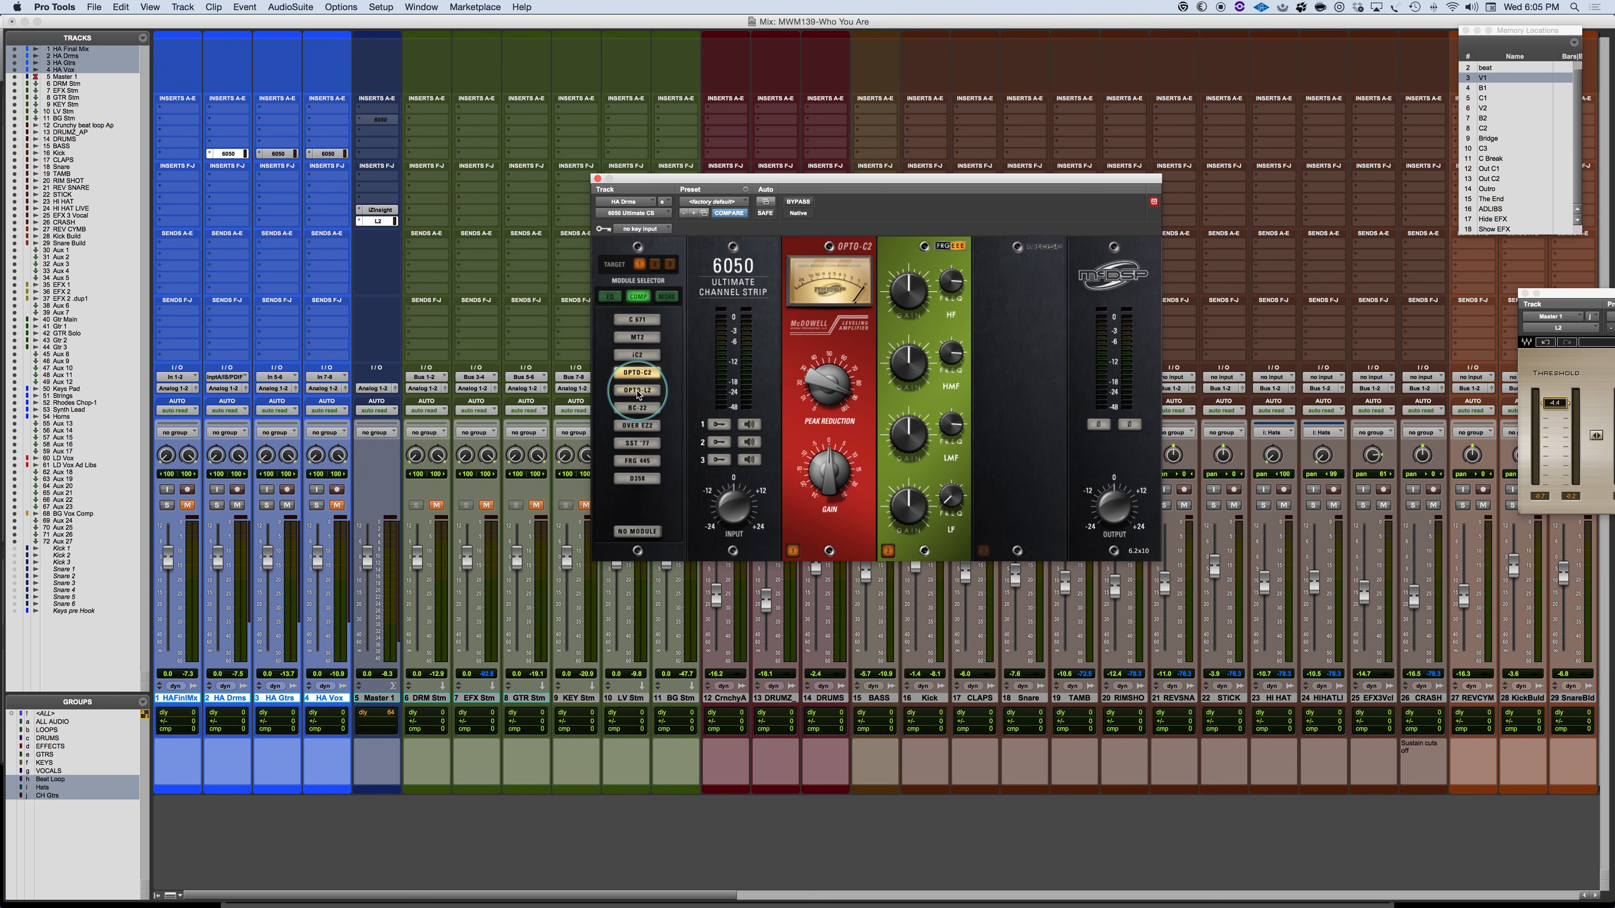
pyautogui.click(637, 391)
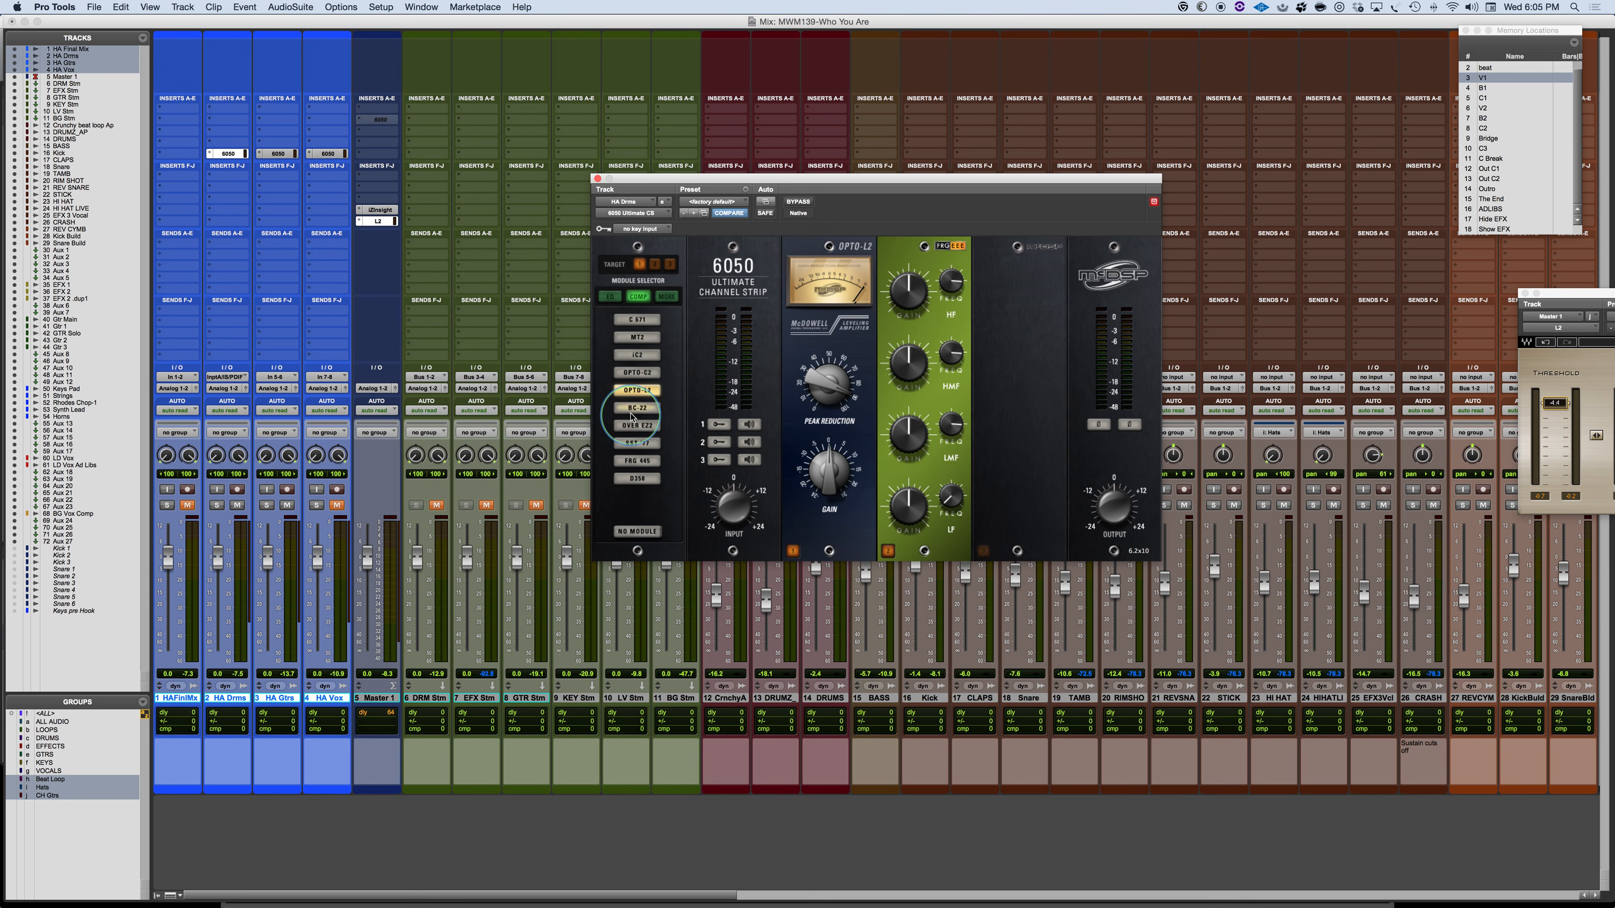
pyautogui.click(636, 426)
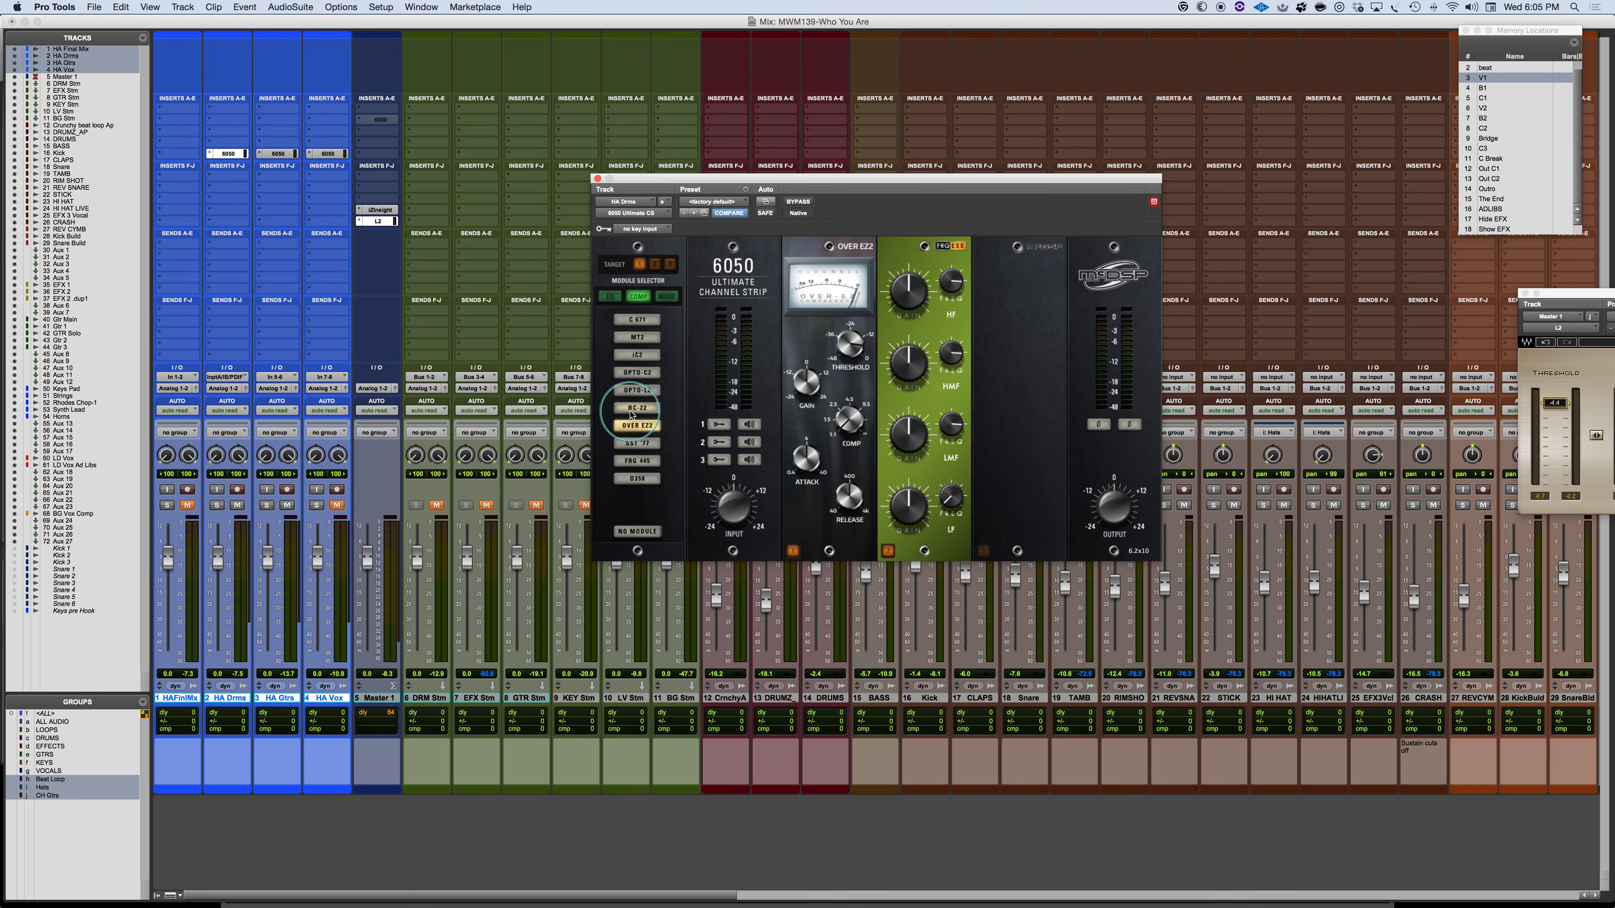
# Switch the first slot between the C671 and MT2 compressors, ending on C671.
pyautogui.click(637, 322)
pyautogui.click(637, 337)
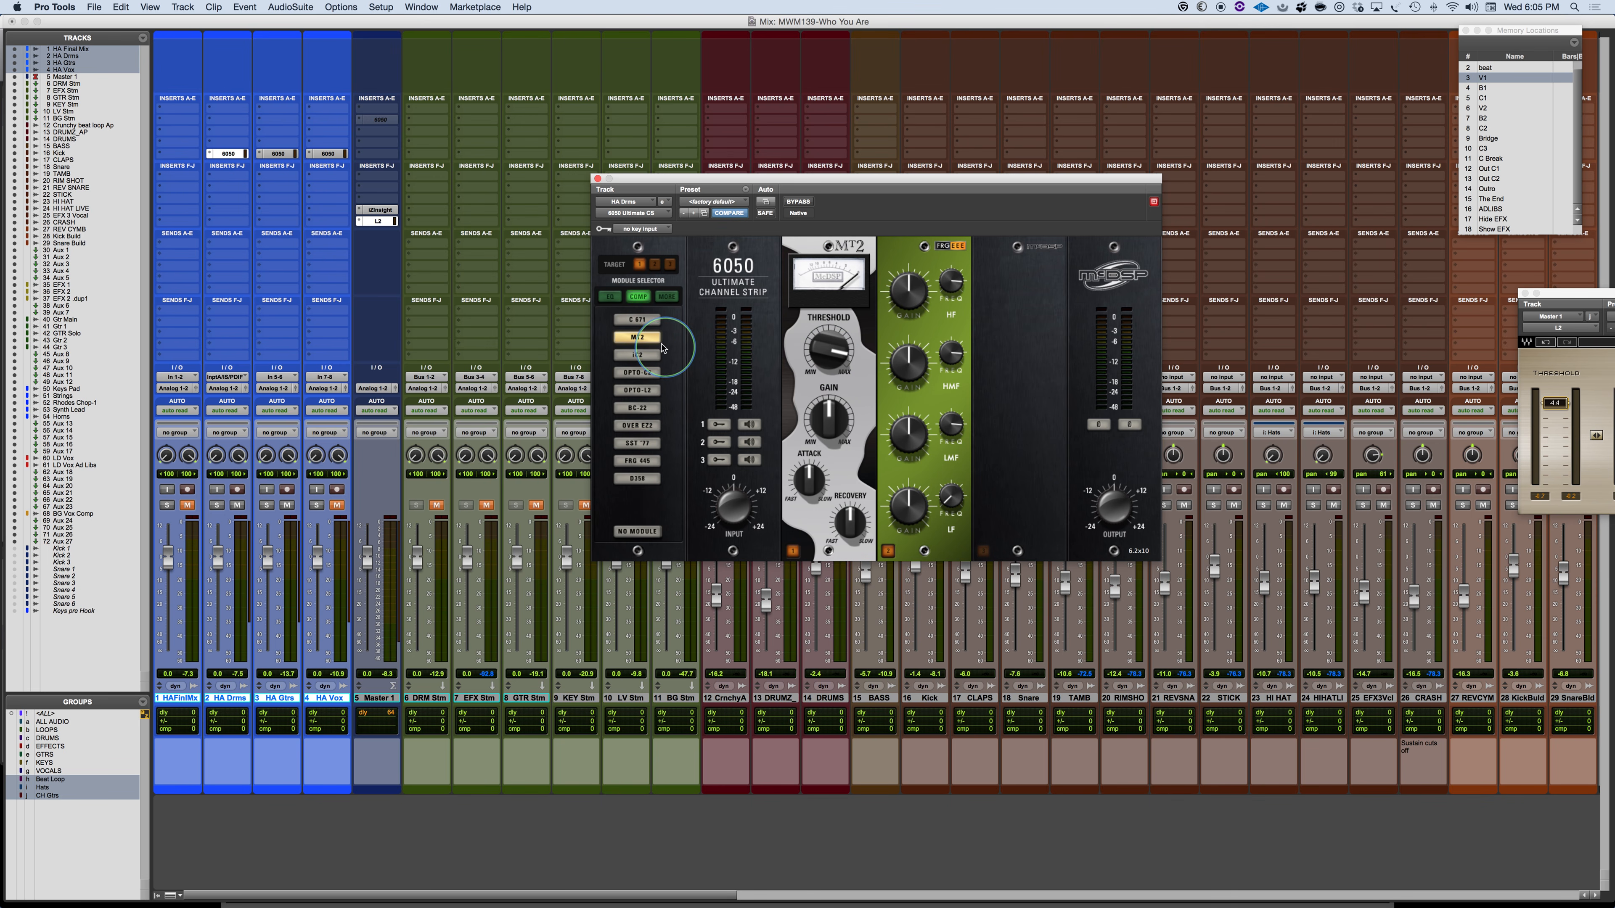
pyautogui.click(636, 323)
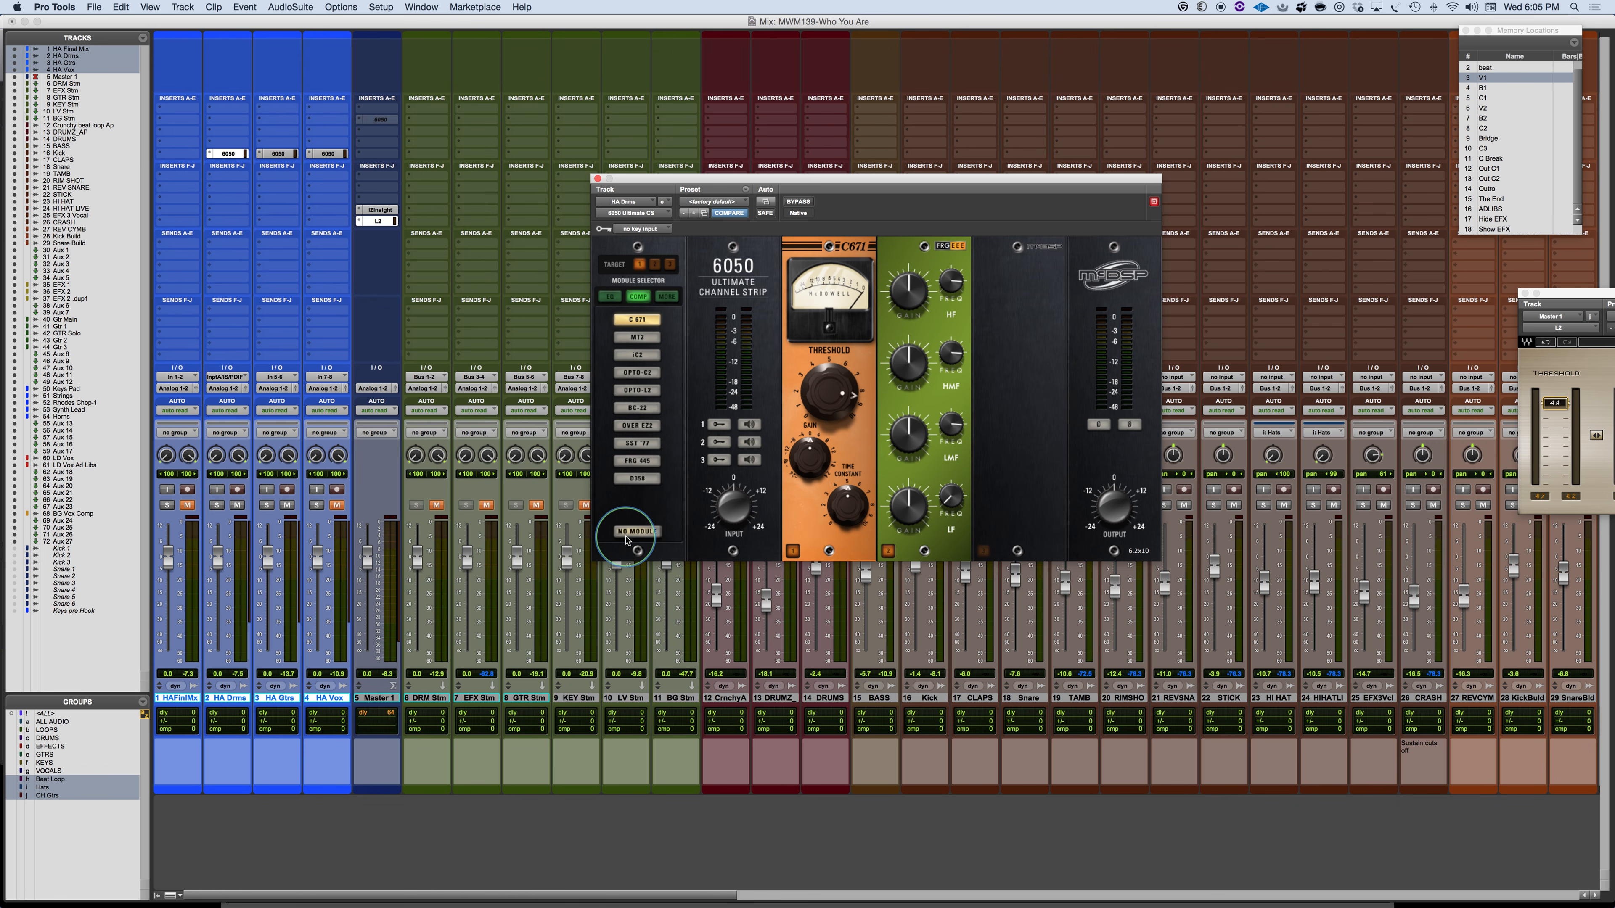
# Empty the first module slot with No Module and load the MT2 compressor into it.
pyautogui.click(638, 532)
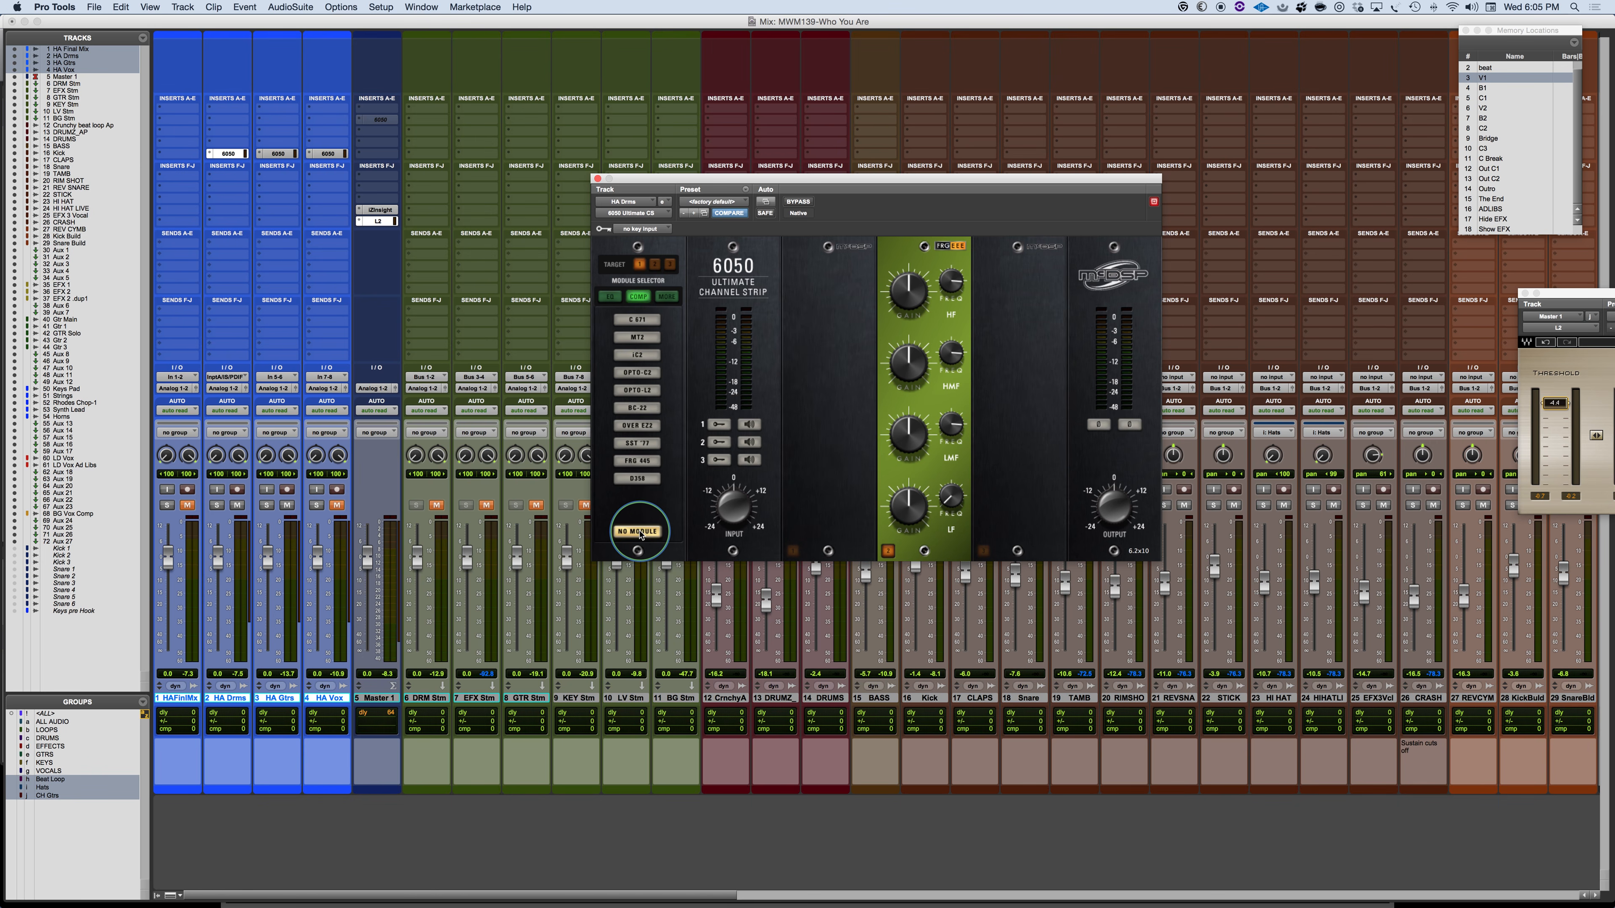
pyautogui.click(637, 337)
pyautogui.moveTo(839, 324); pyautogui.dragTo(779, 351)
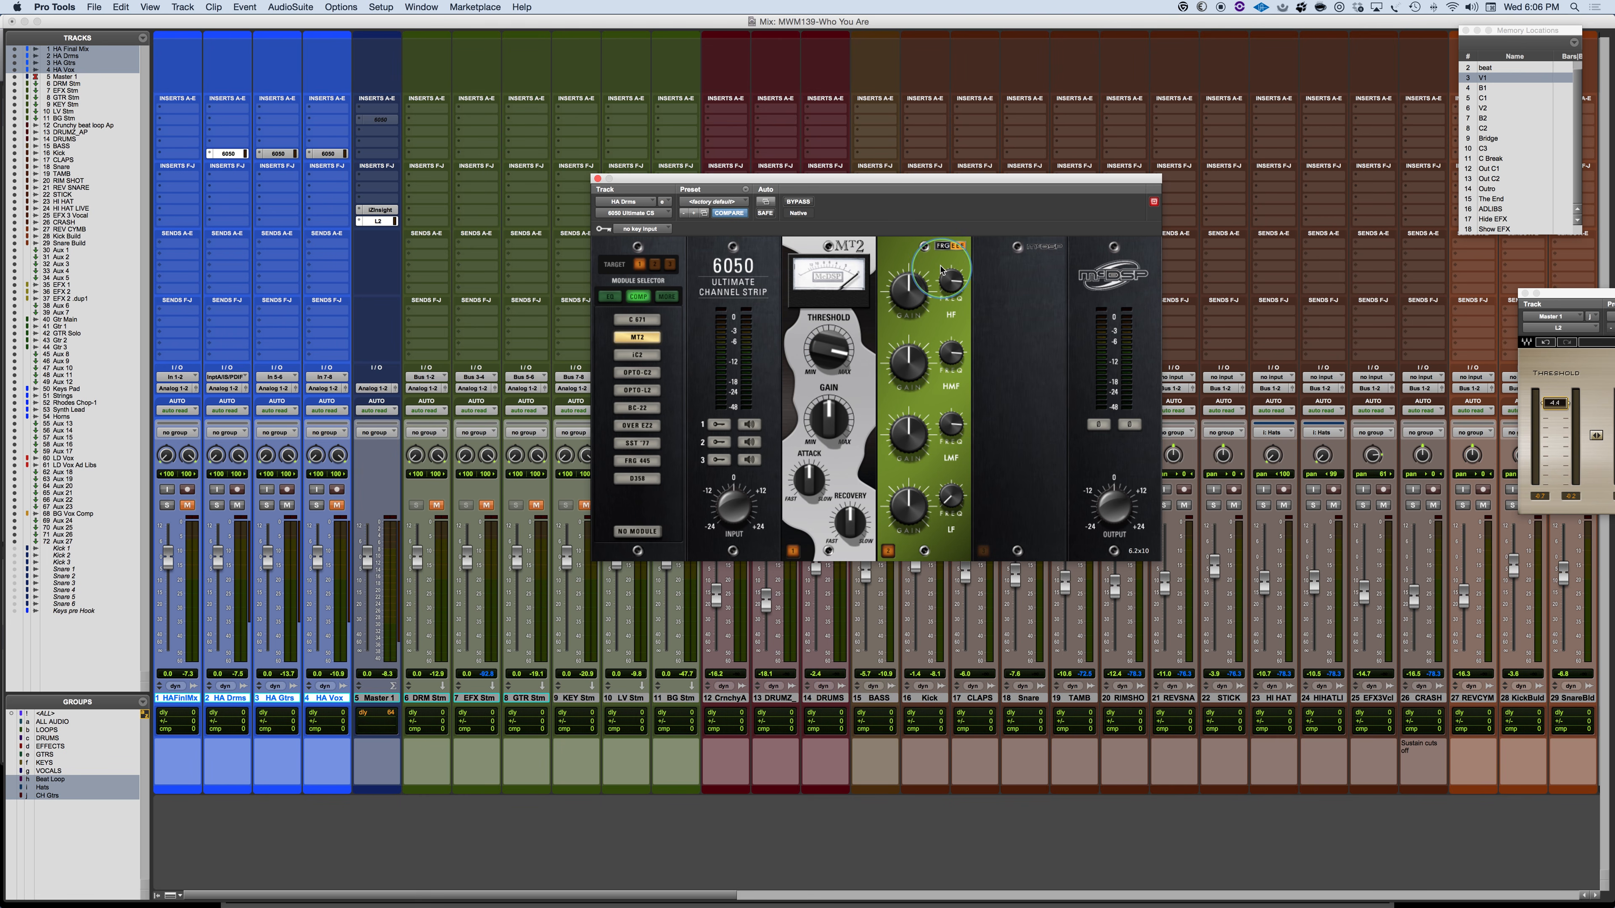
# View the full list of modules available for the first slot and close it without choosing another.
pyautogui.click(852, 247)
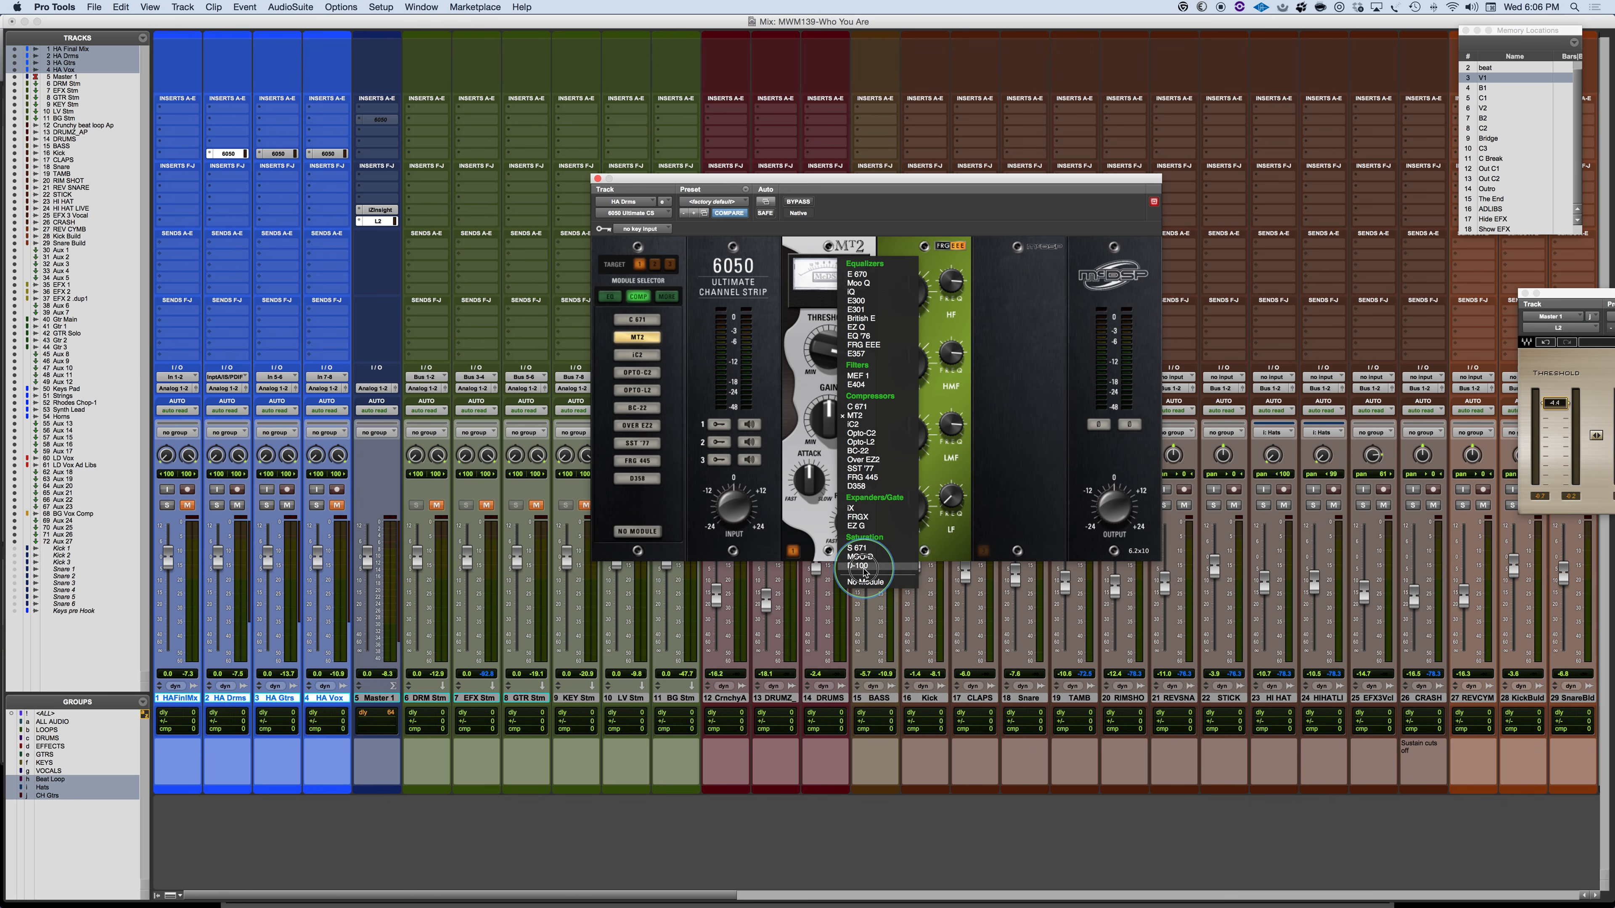
pyautogui.click(760, 263)
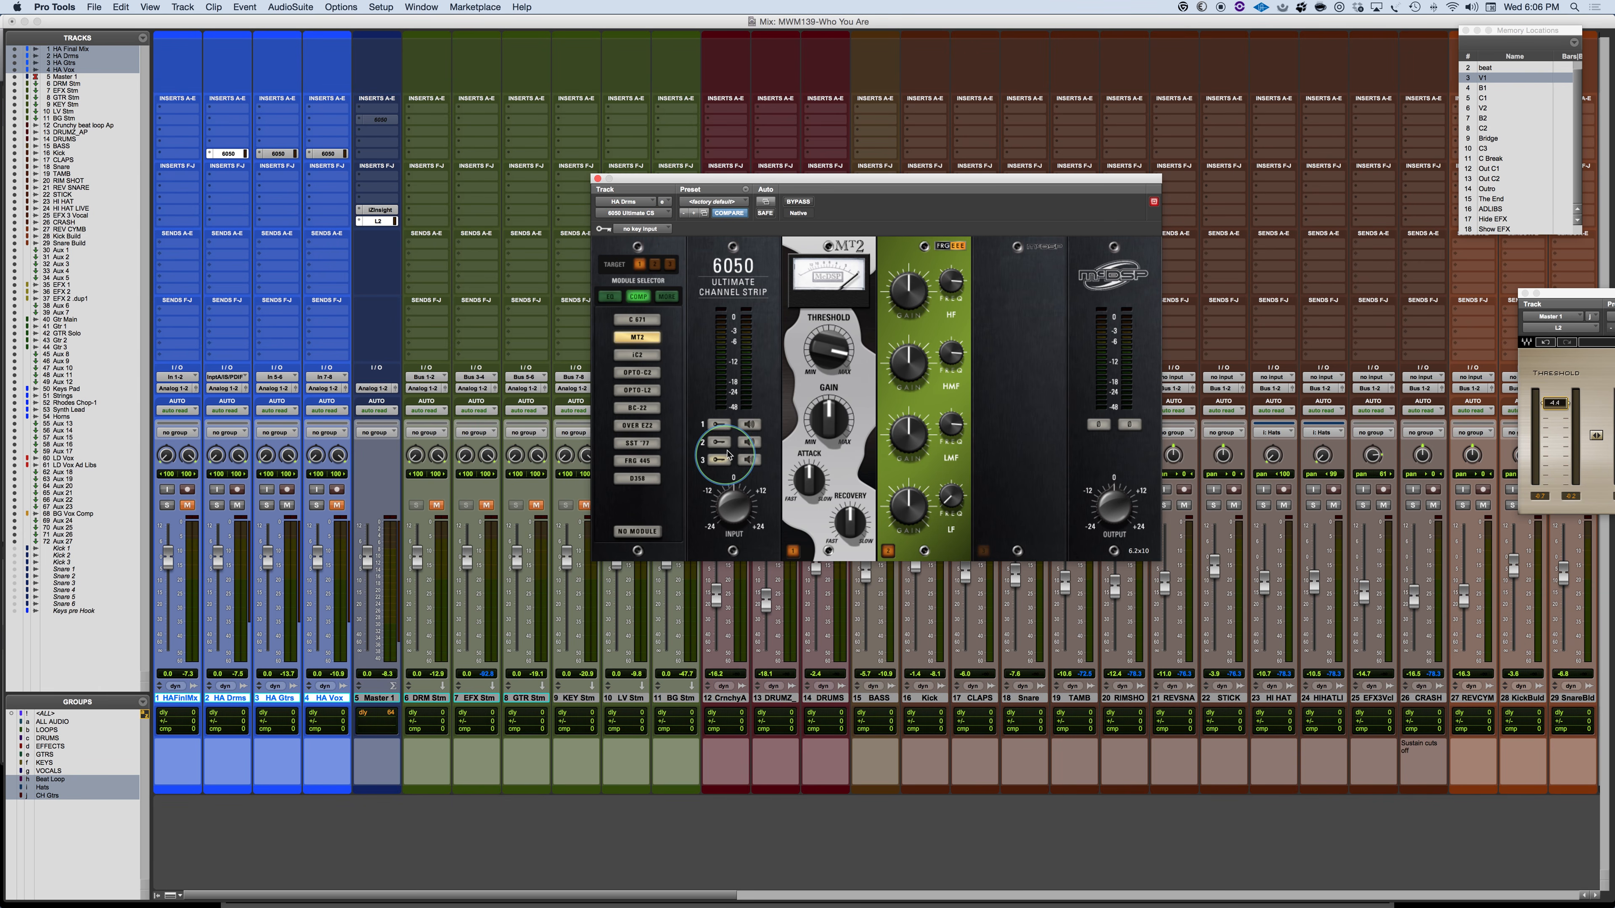
# Toggle the sidechain key inputs of modules 1 to 3 and the key listen of module 1 on and off.
pyautogui.click(719, 424)
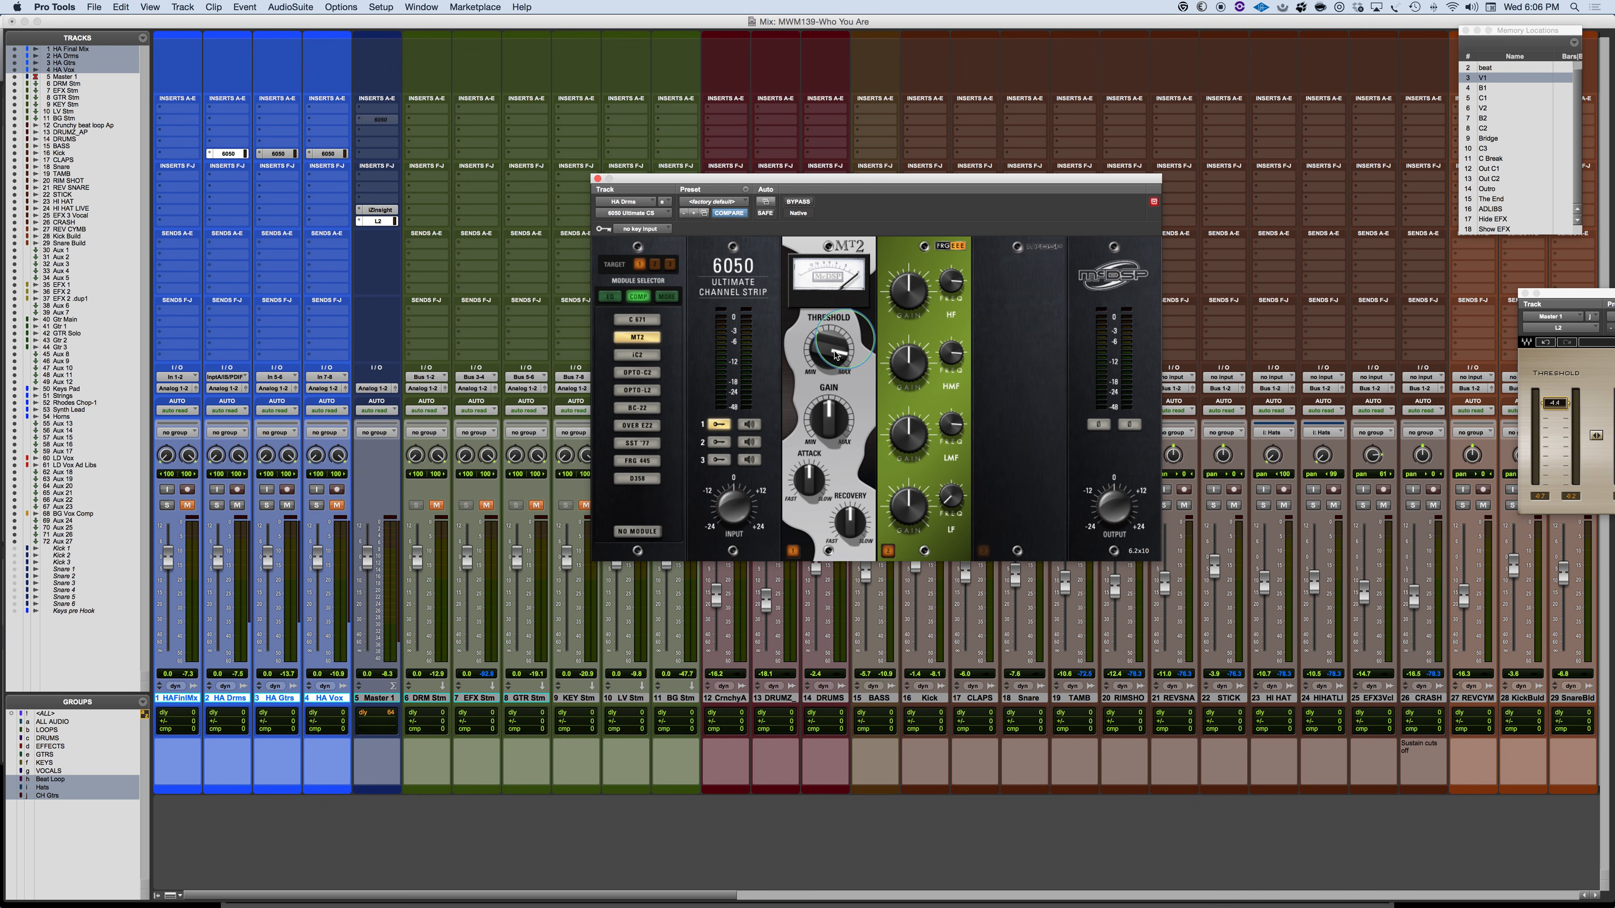
pyautogui.click(719, 442)
pyautogui.click(721, 460)
pyautogui.click(721, 460)
pyautogui.click(719, 443)
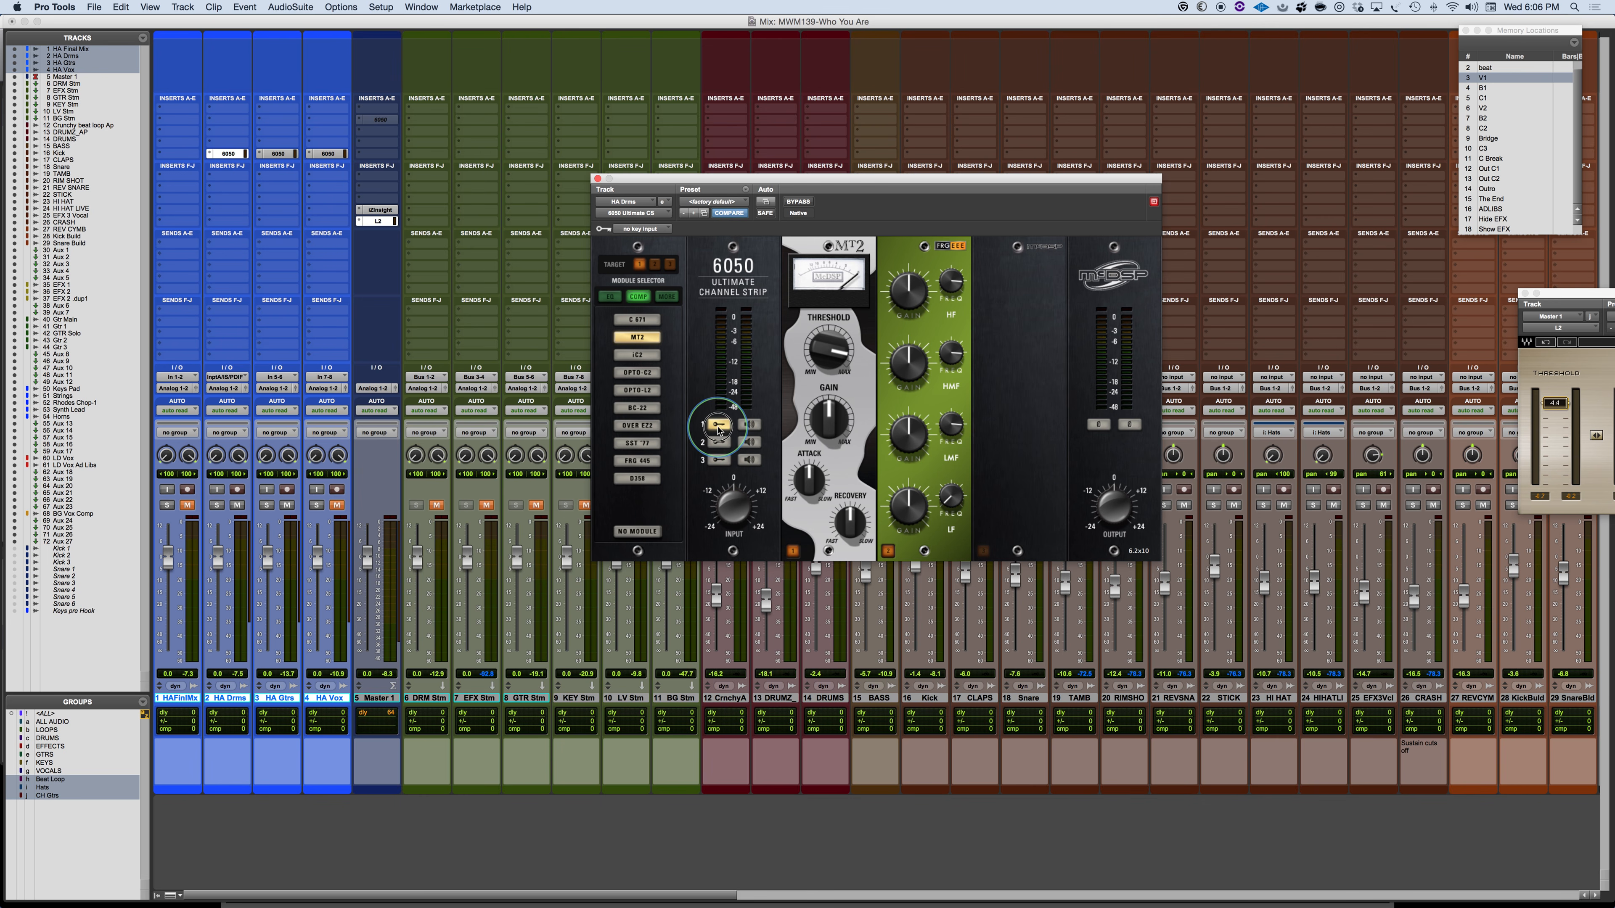
pyautogui.click(746, 424)
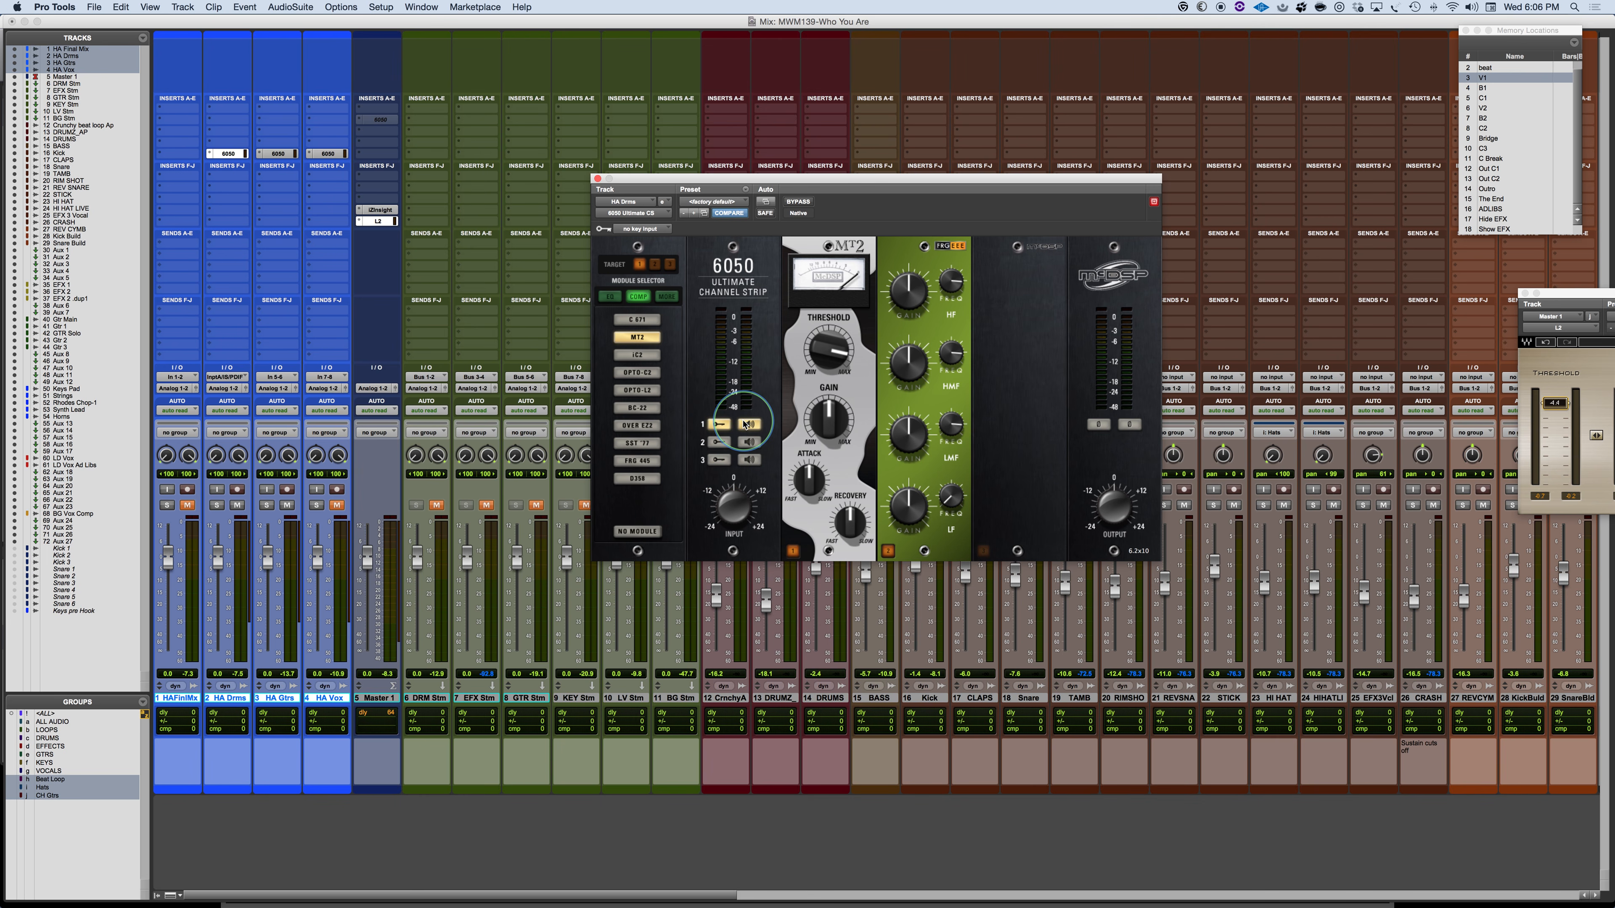
pyautogui.click(746, 424)
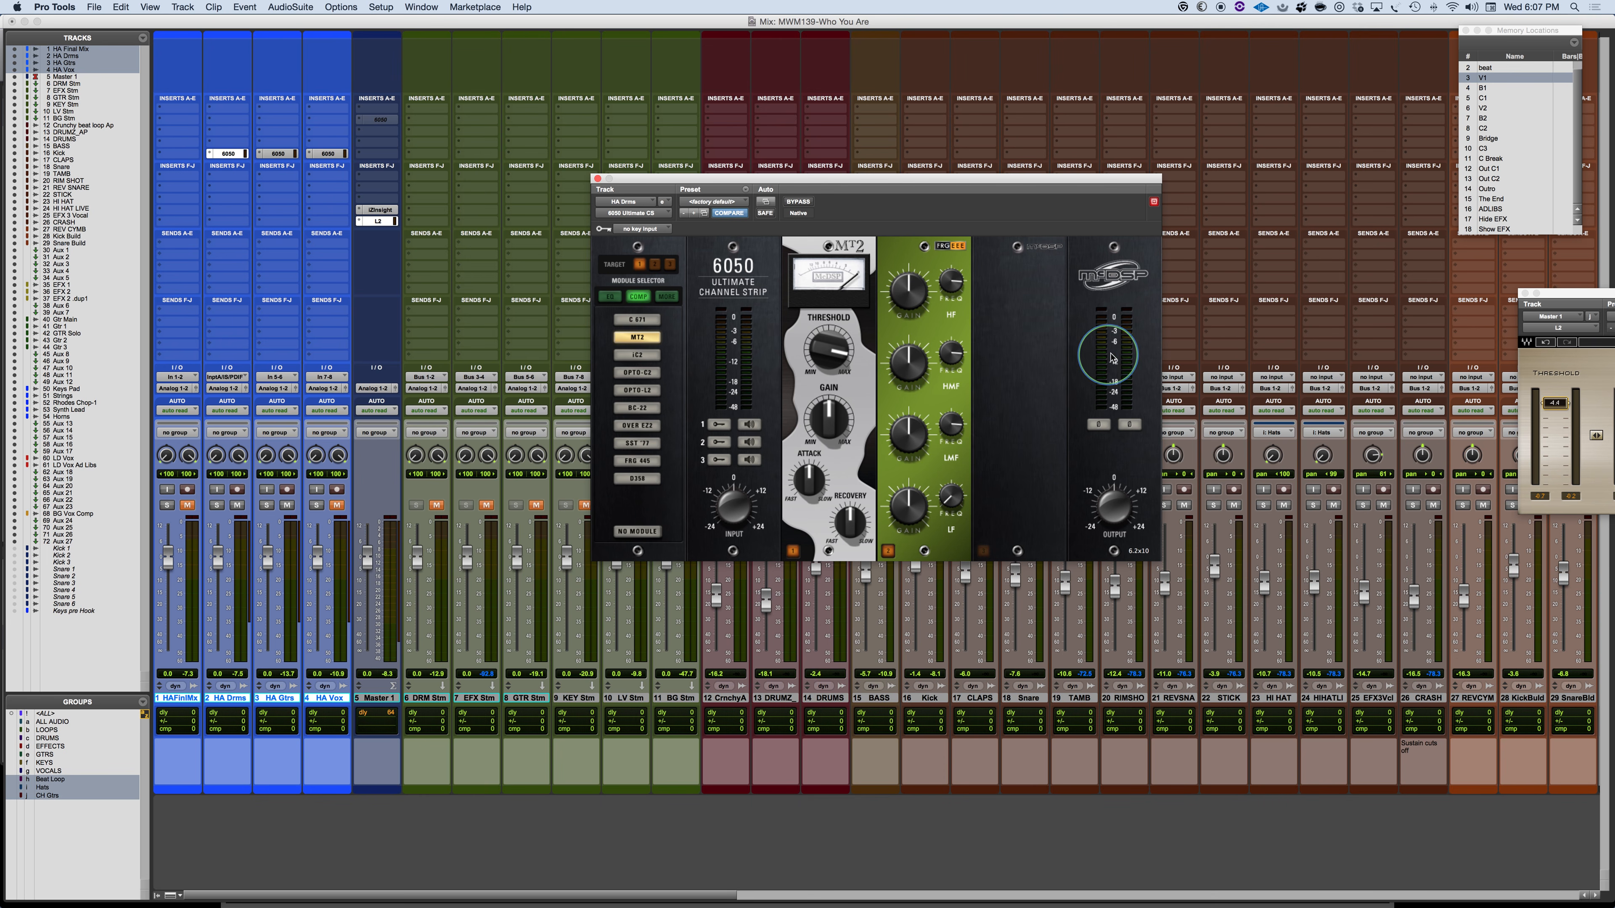
# Bypass the FRG EEE module and start playback with the HA Gtrs track muted.
pyautogui.click(1098, 424)
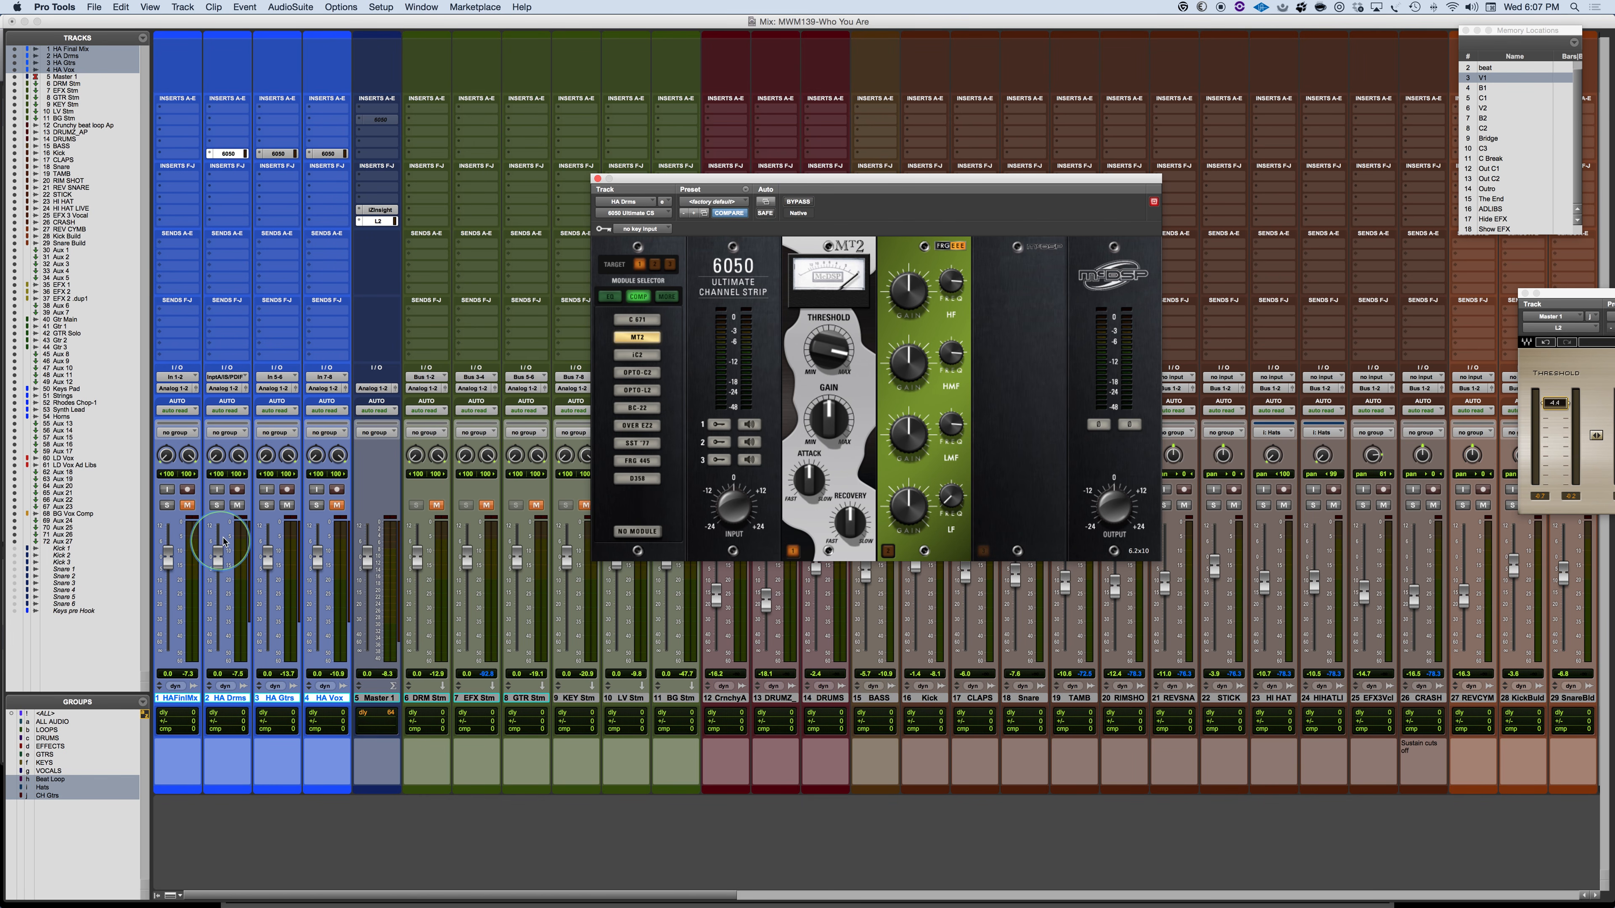
pyautogui.click(288, 512)
pyautogui.click(288, 508)
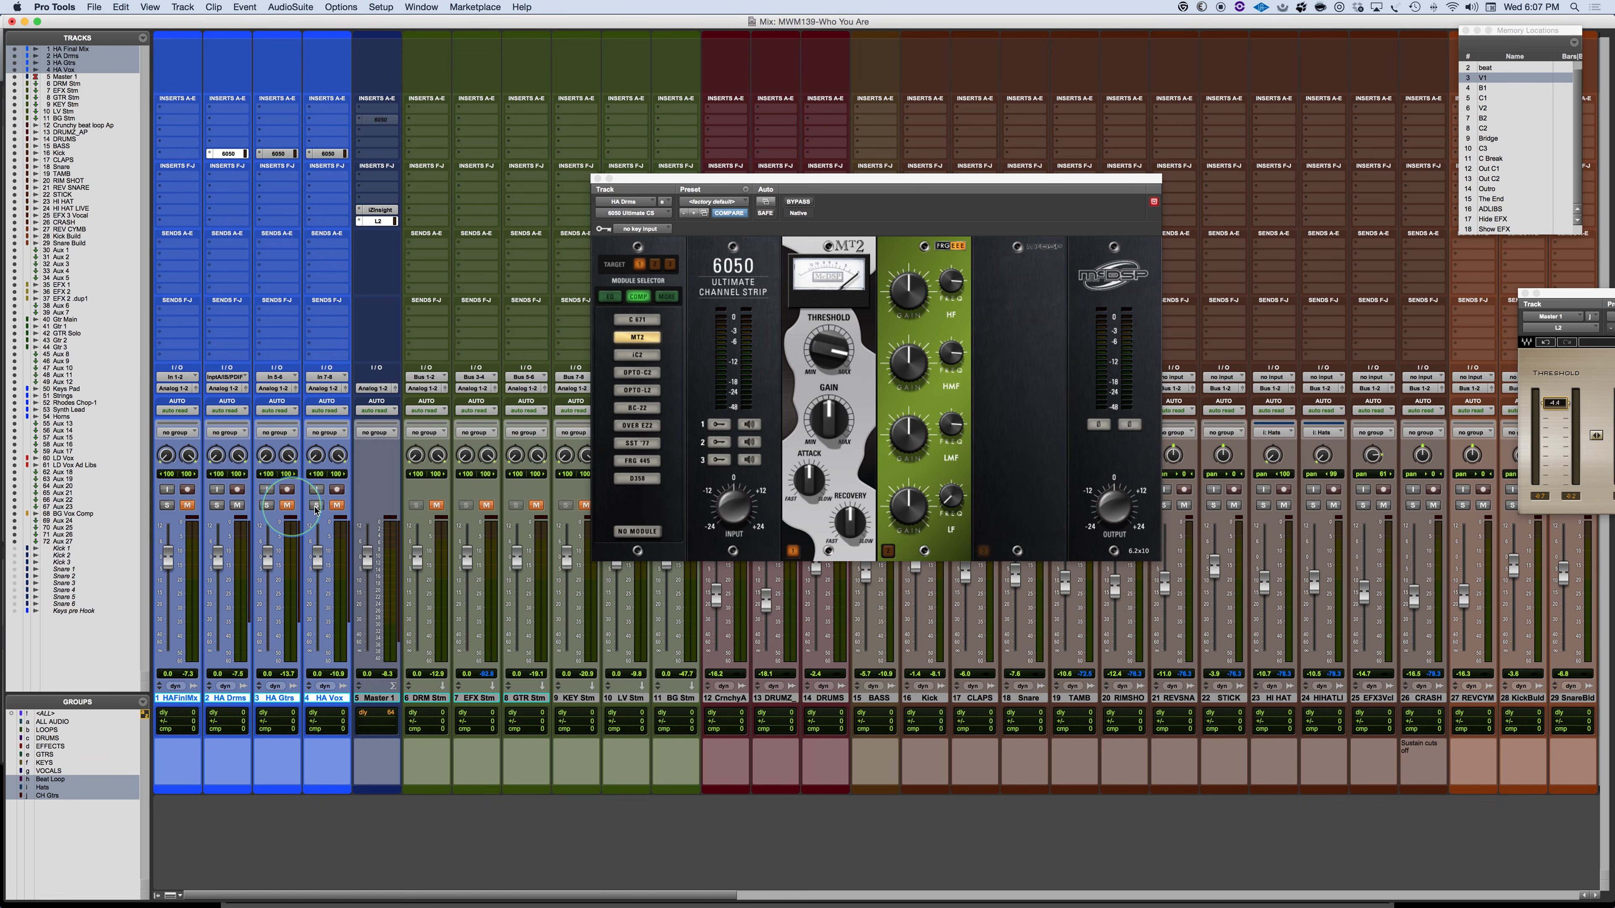
pyautogui.press('space')
# Load the C671 compressor into the first slot and adjust its threshold, gain to about 2.3, and time constant.
pyautogui.click(634, 320)
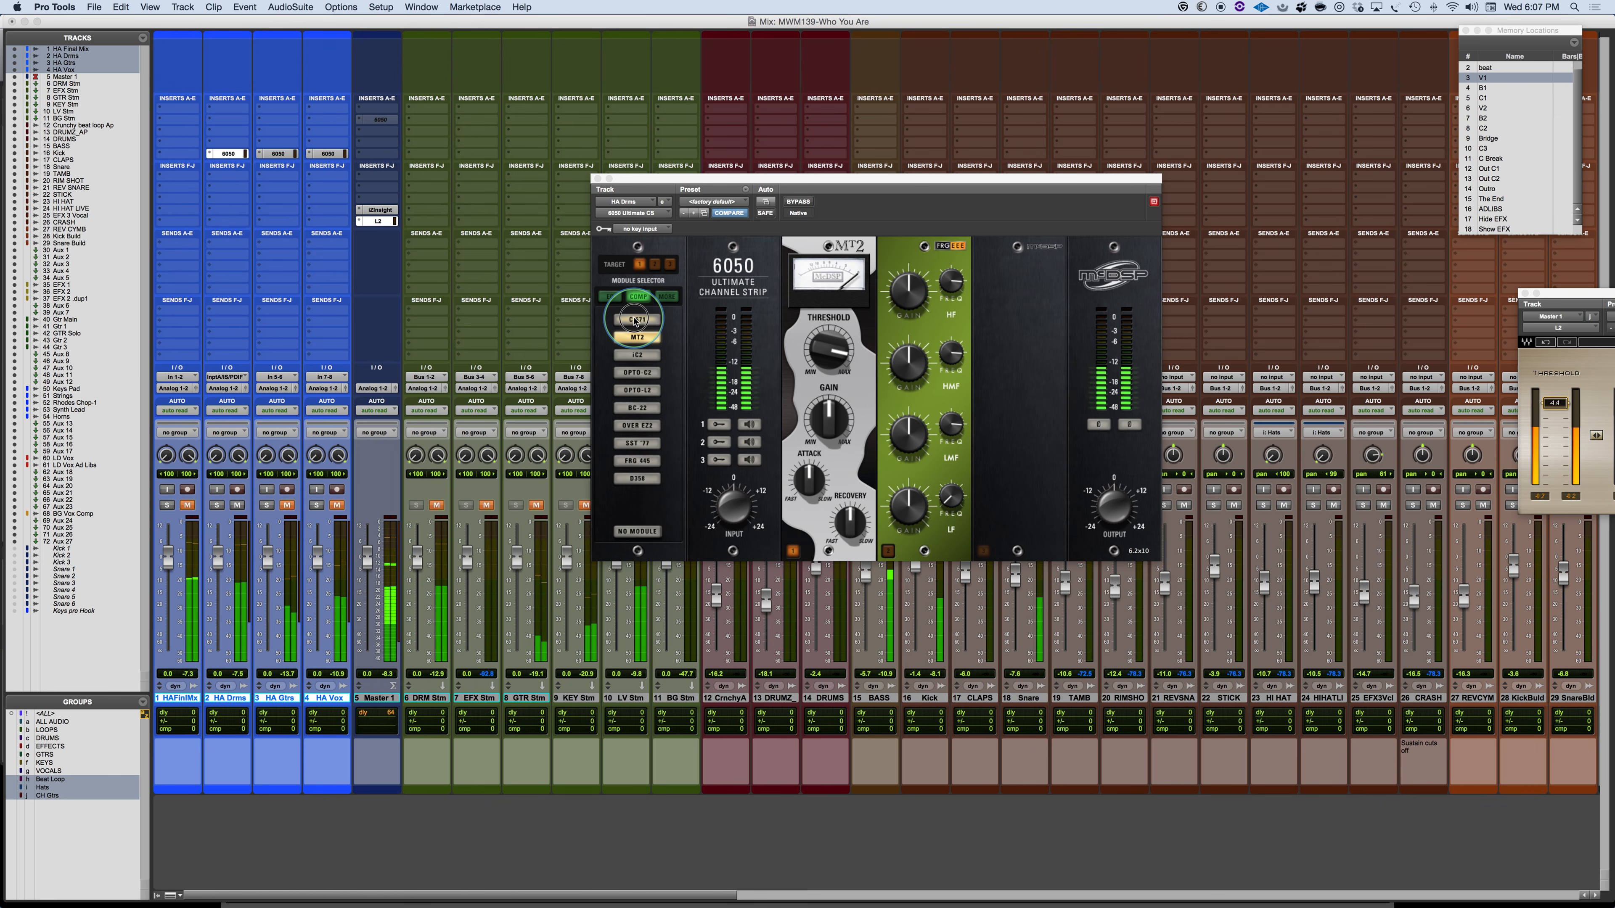
pyautogui.moveTo(816, 396); pyautogui.dragTo(815, 428)
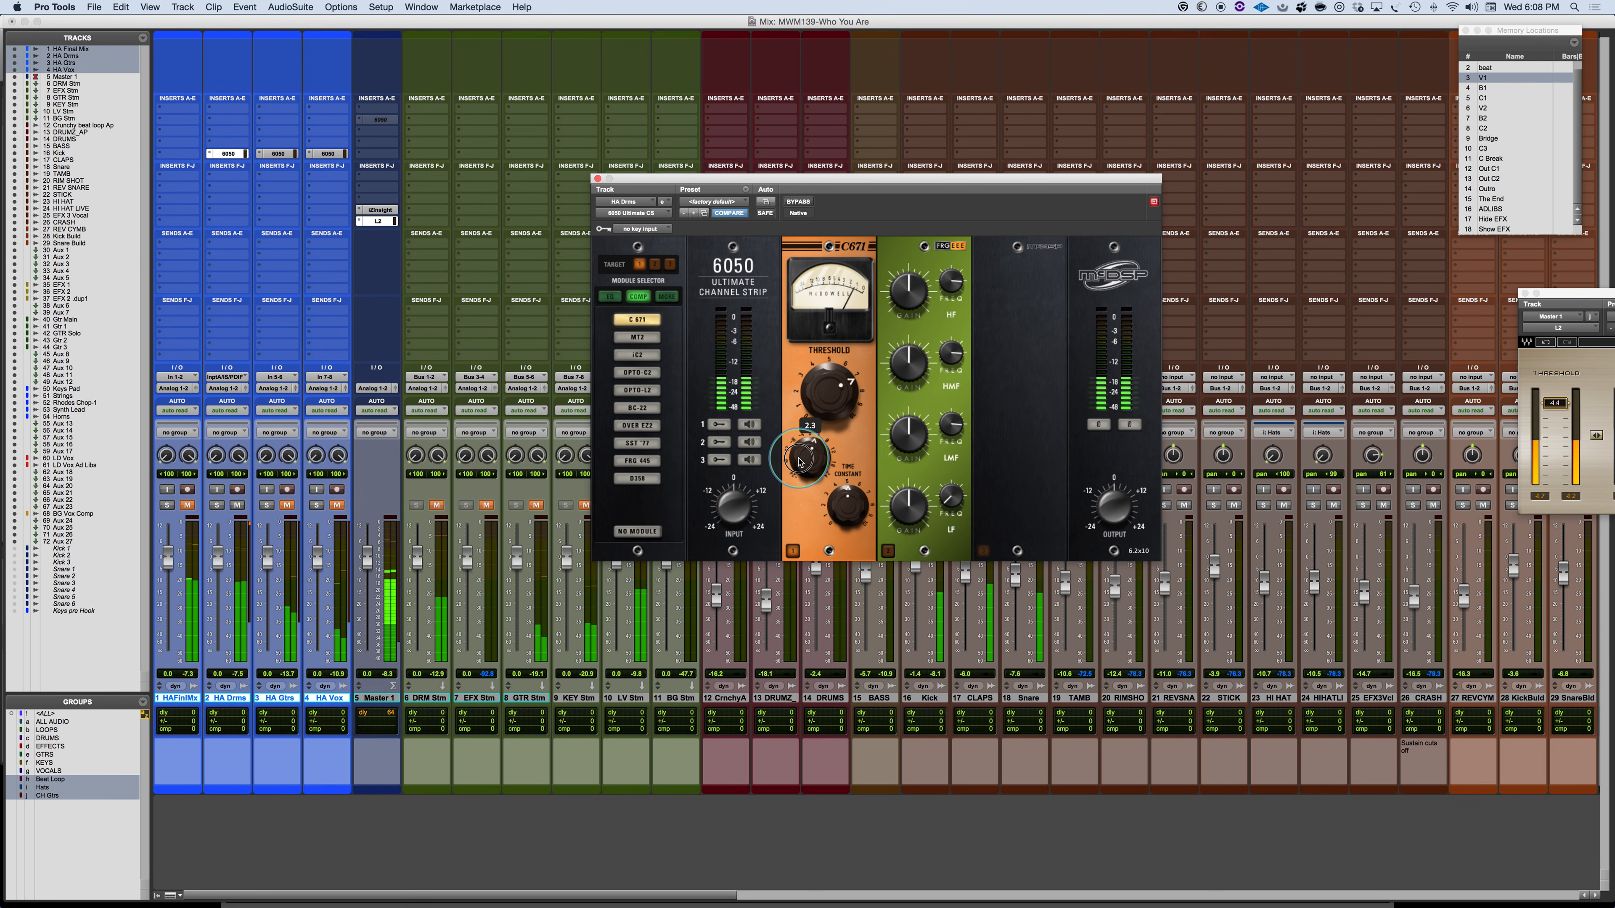
pyautogui.moveTo(829, 500); pyautogui.dragTo(830, 548)
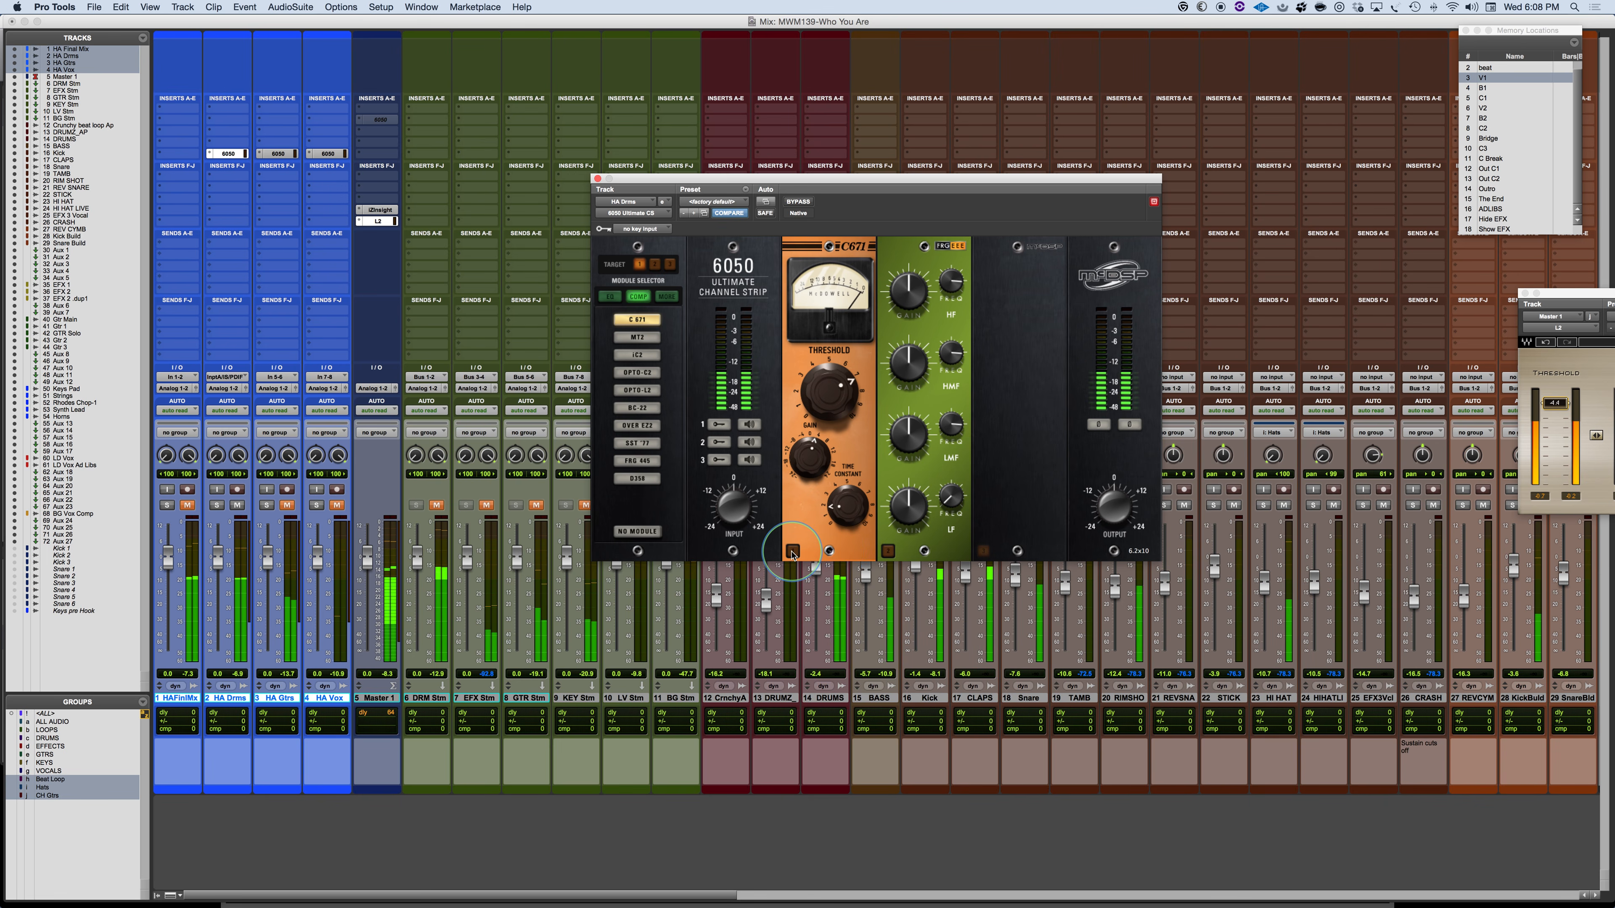
pyautogui.moveTo(840, 514); pyautogui.dragTo(845, 392)
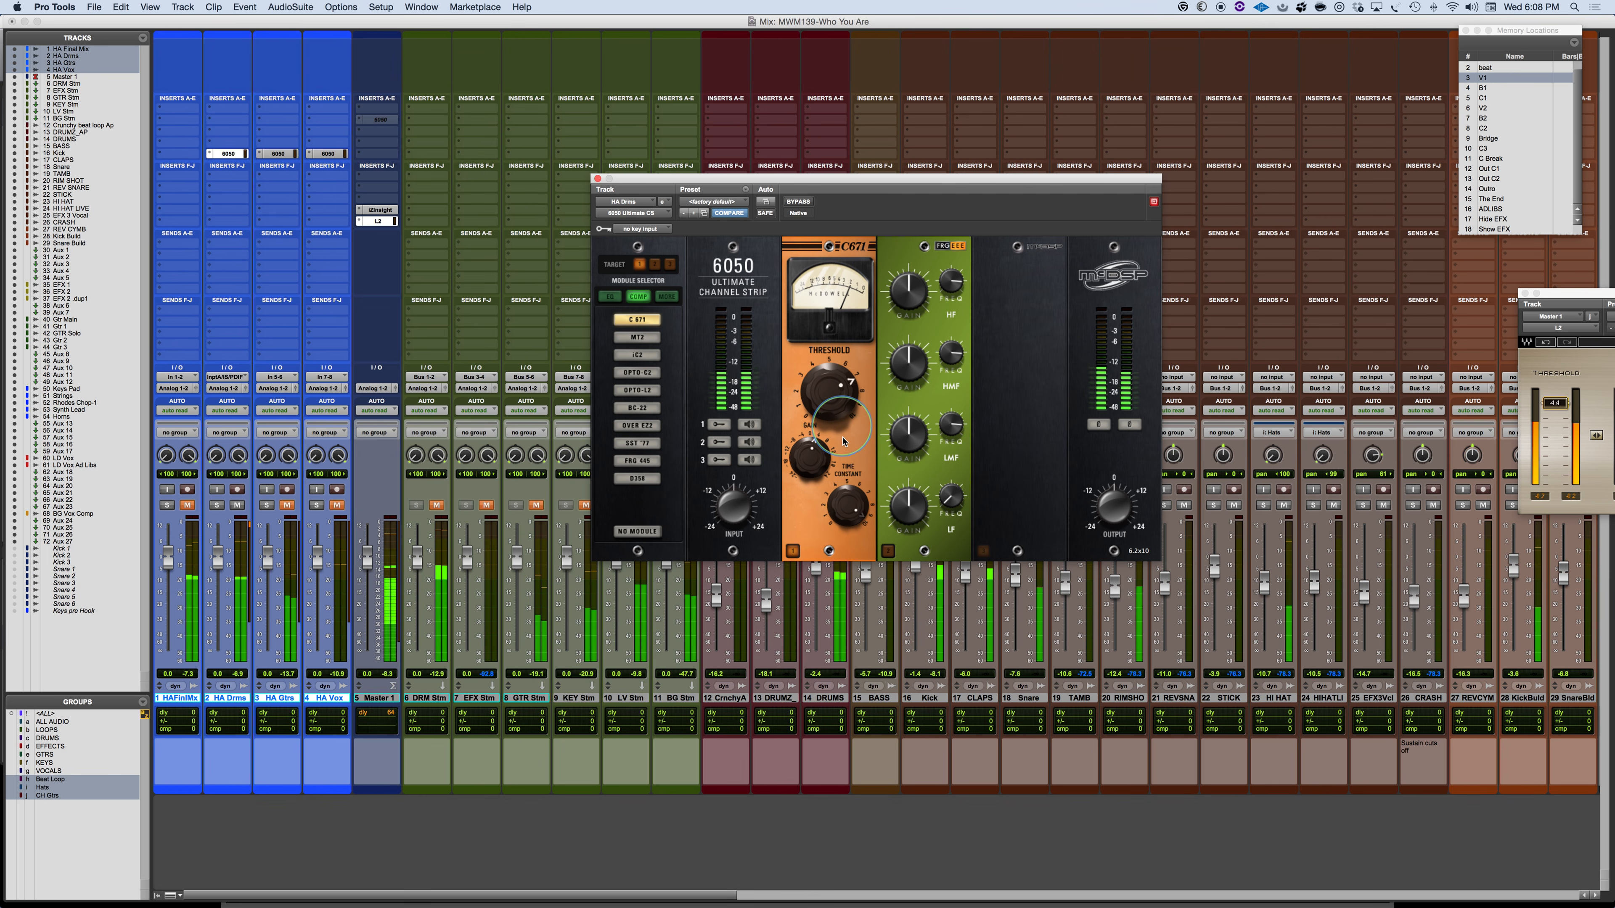
pyautogui.moveTo(846, 507); pyautogui.dragTo(840, 648)
# Toggle the C671 module's bypass for comparison and fine-tune its gain.
pyautogui.click(792, 551)
pyautogui.click(804, 467)
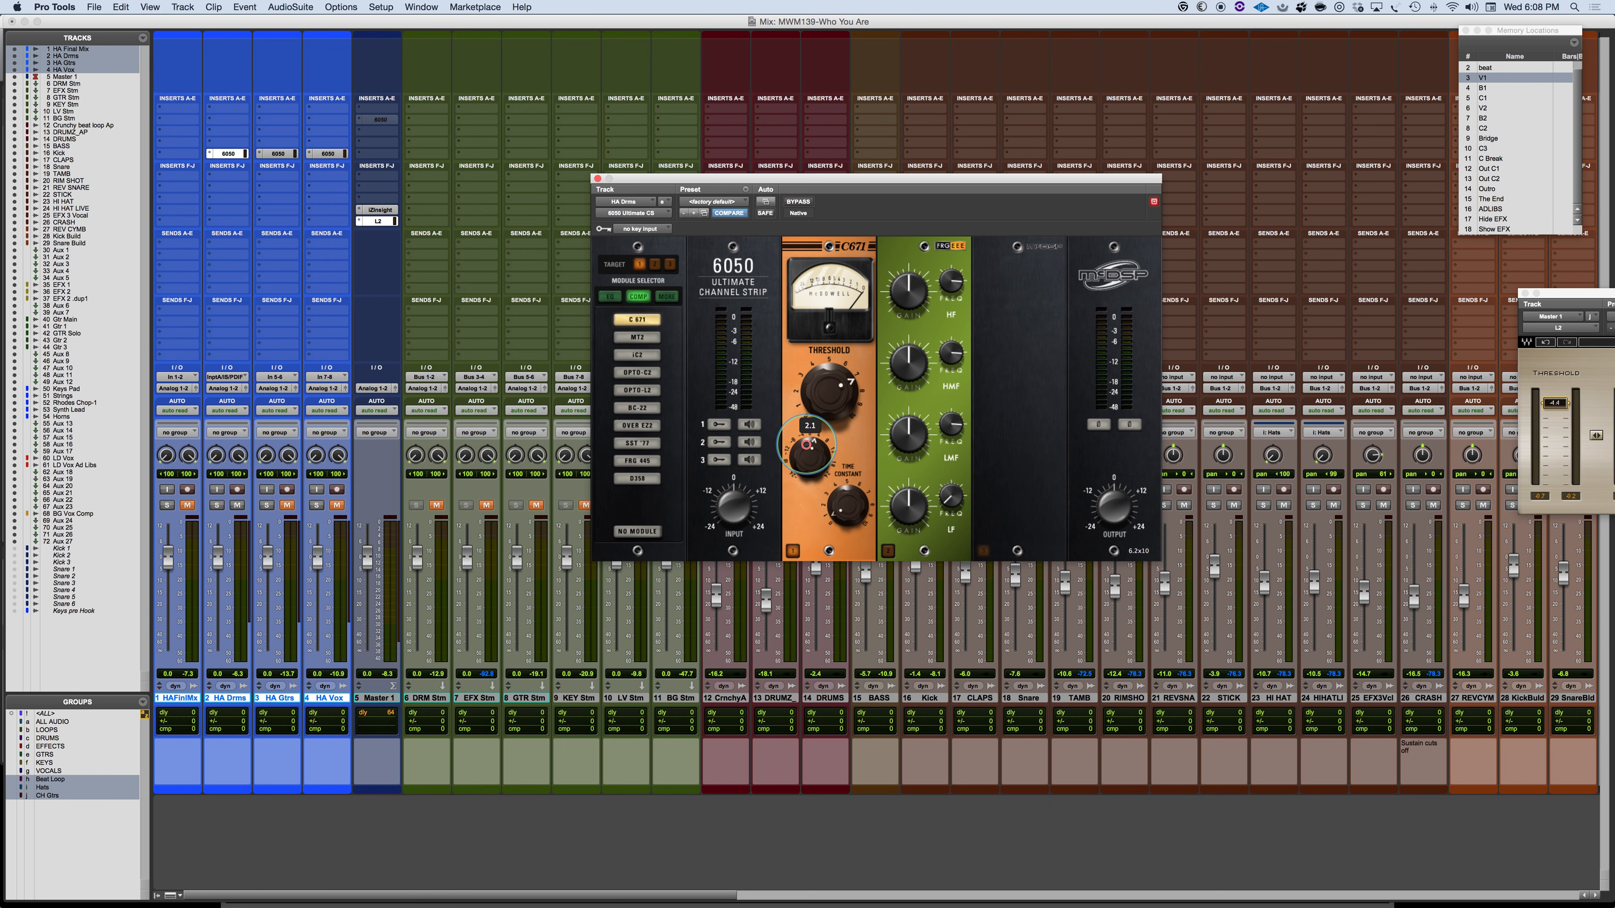
pyautogui.moveTo(804, 416); pyautogui.dragTo(808, 480)
pyautogui.moveTo(808, 514); pyautogui.dragTo(808, 516)
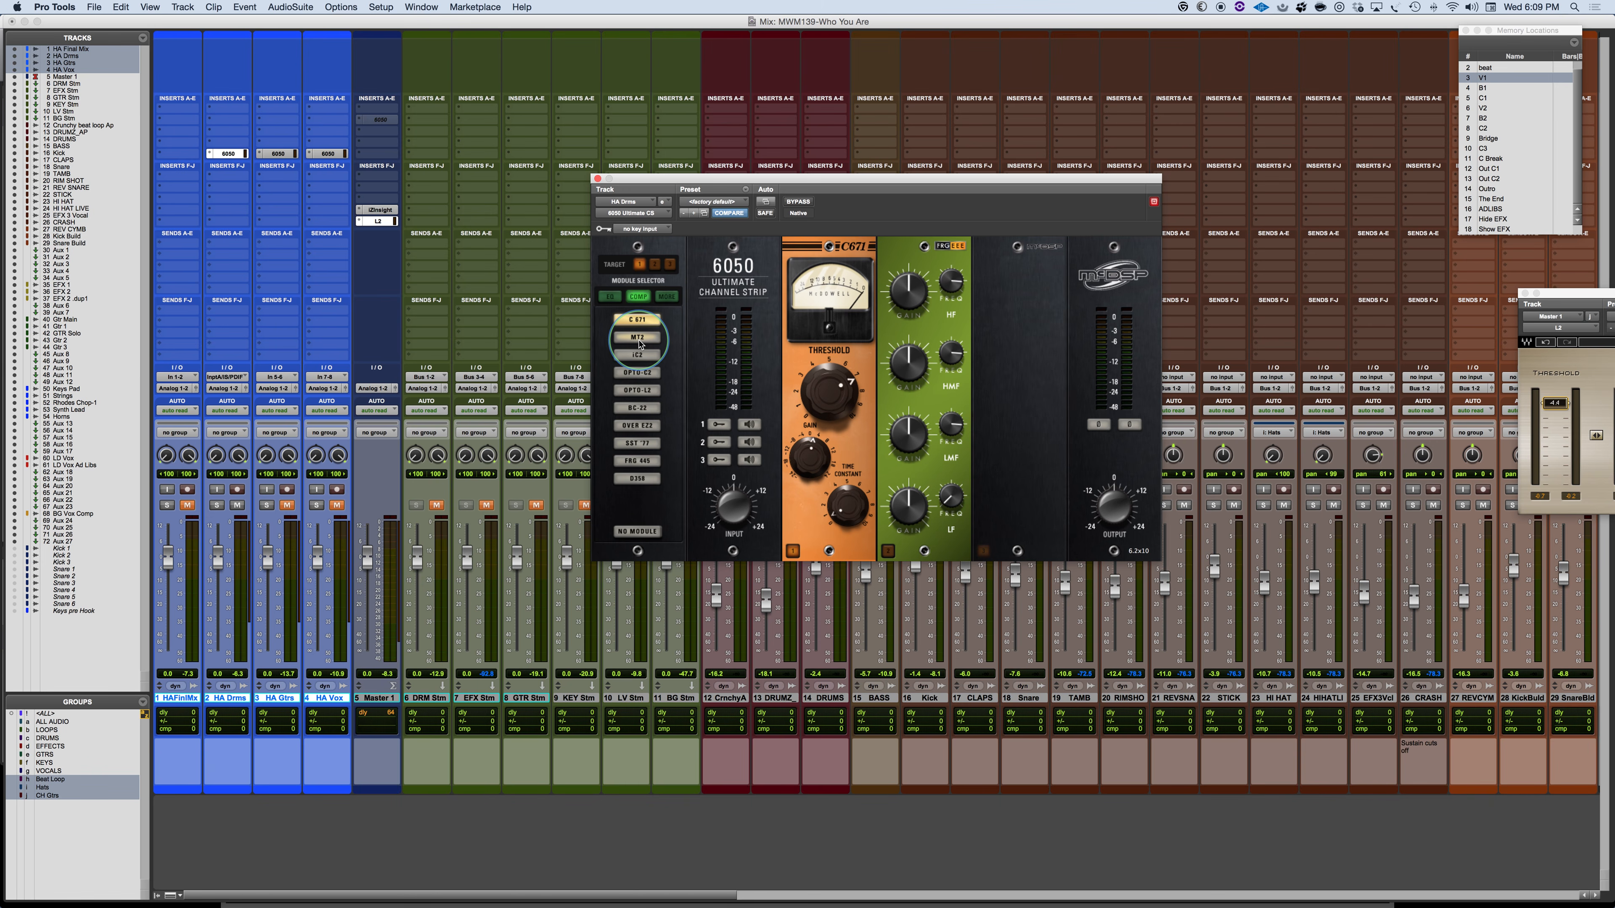
# Start playback, audition the MT2, iC2, Opto-C2, Opto-L2 and BC-22 compressors in the first slot, and adjust the BC-22's threshold.
pyautogui.press('space')
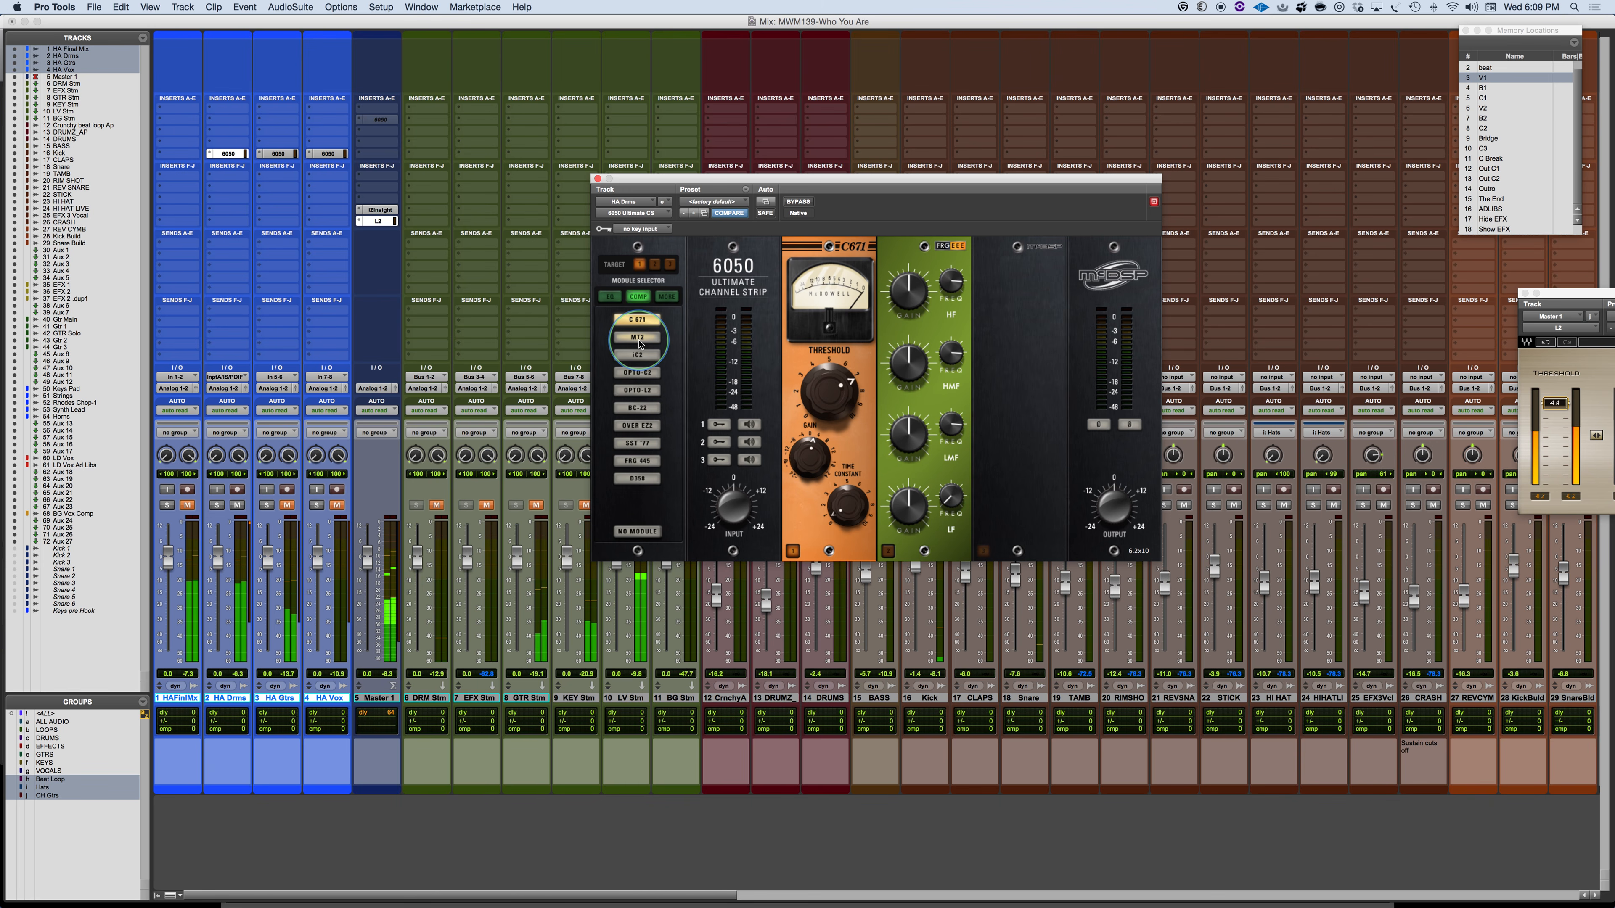
pyautogui.click(638, 337)
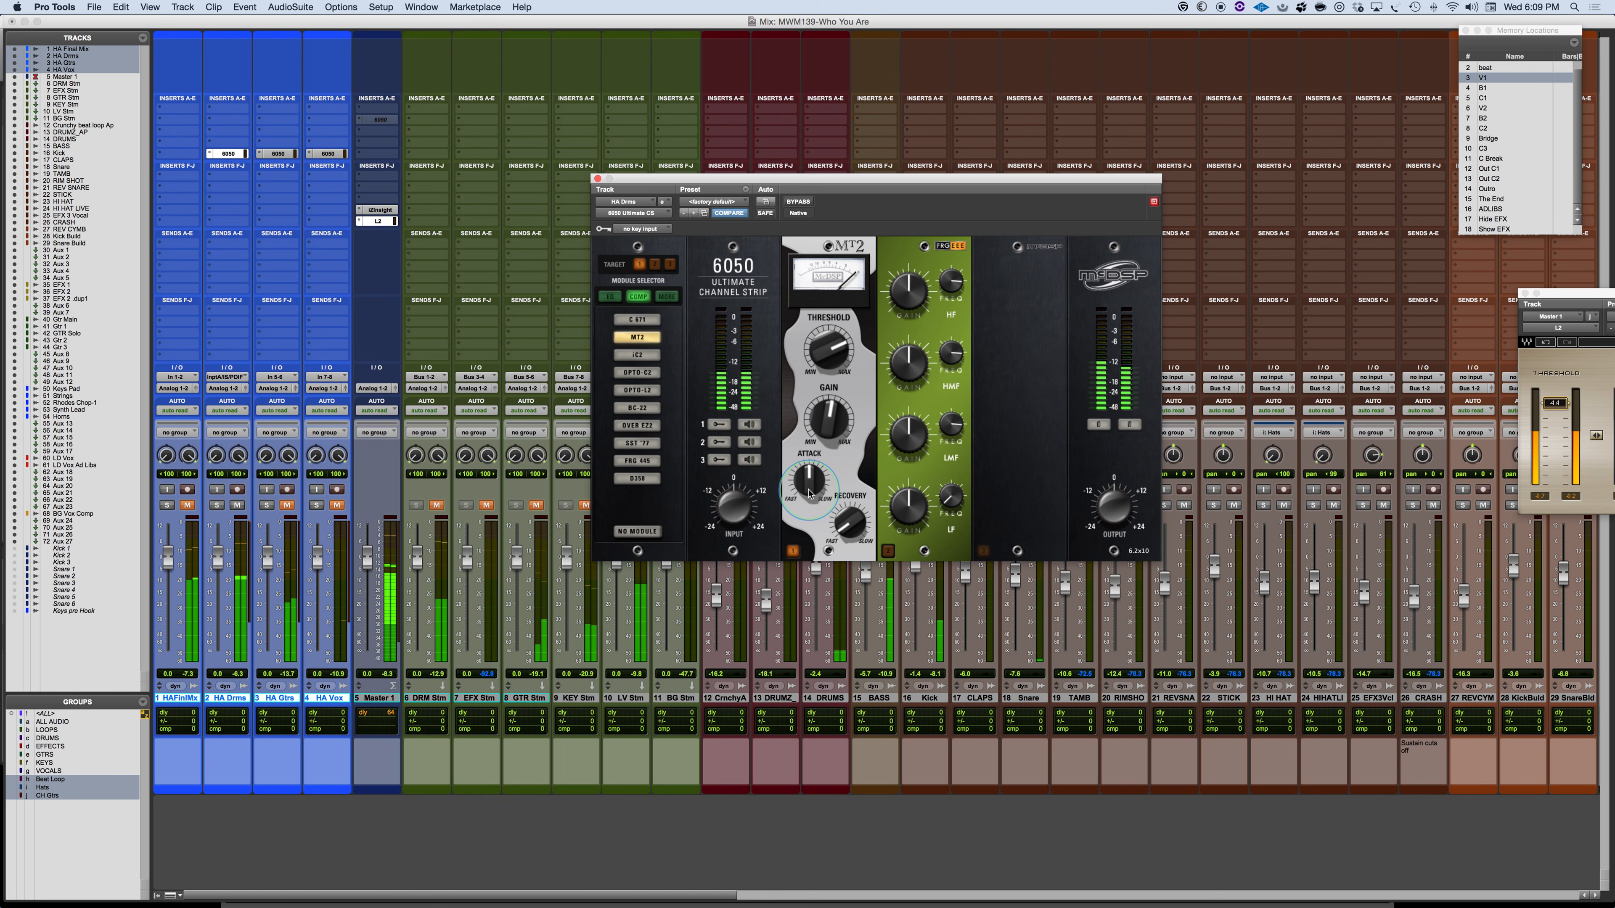
pyautogui.click(634, 357)
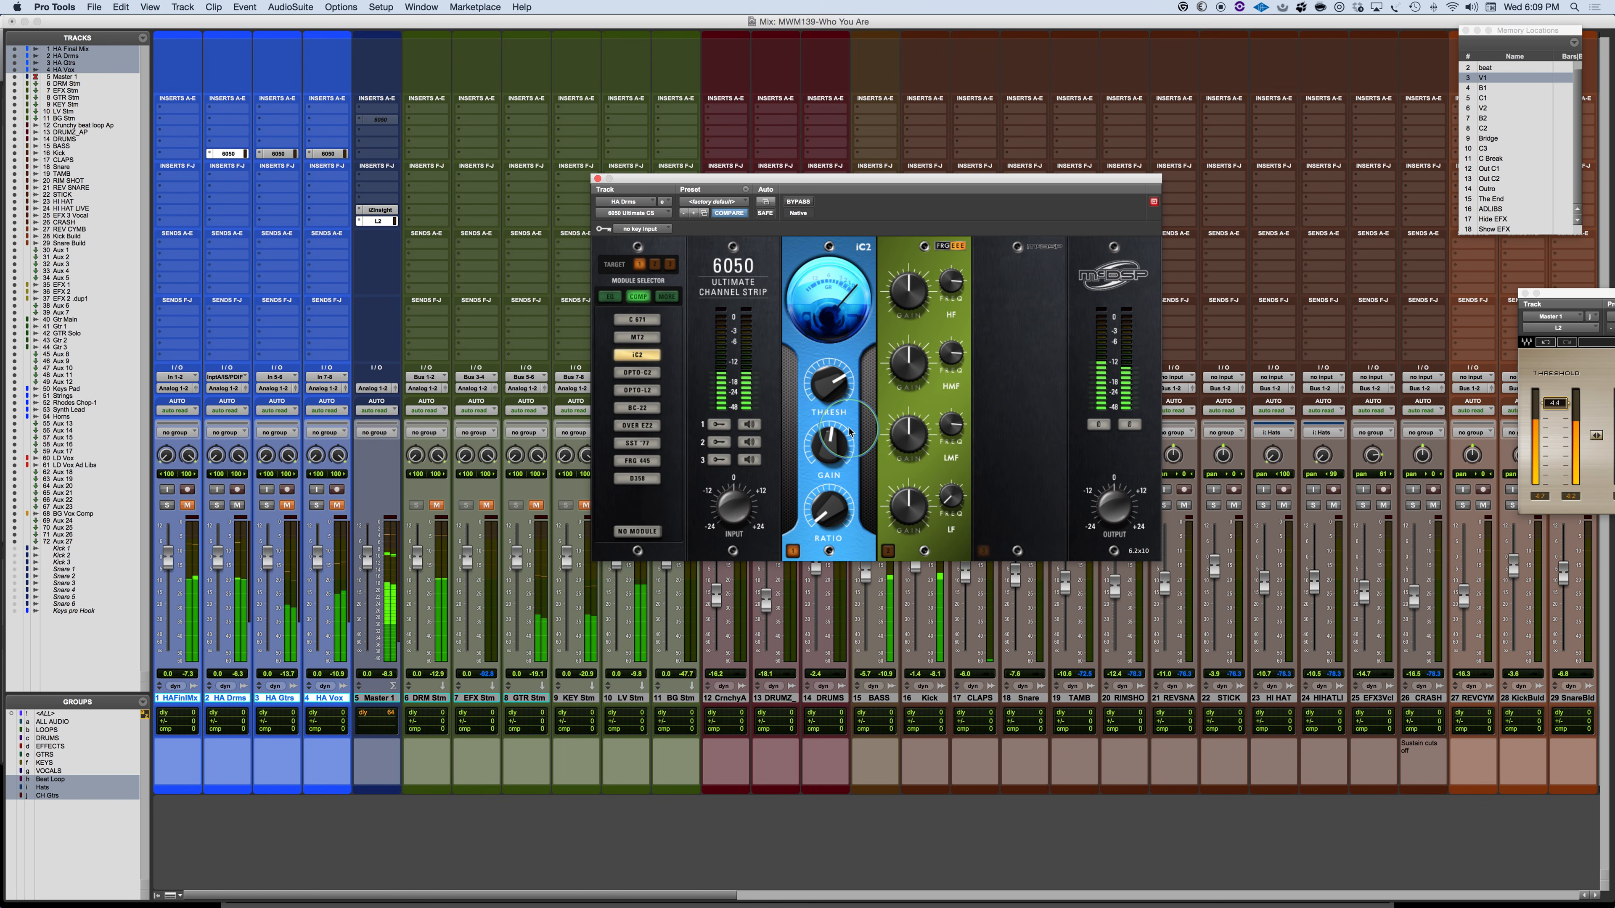
pyautogui.click(637, 372)
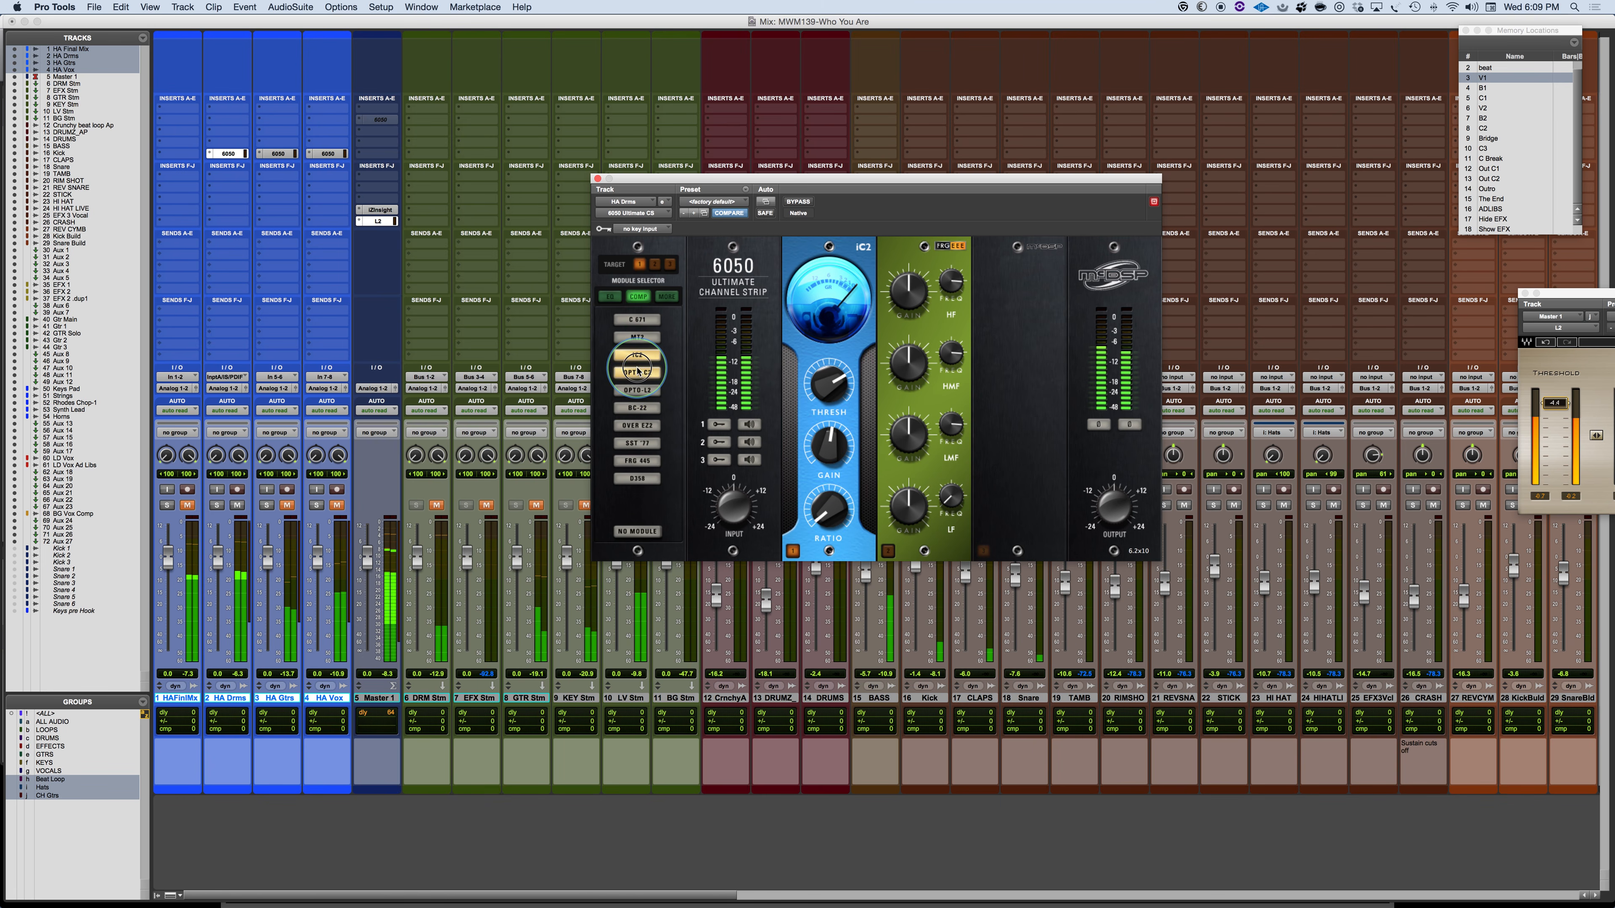
pyautogui.click(635, 392)
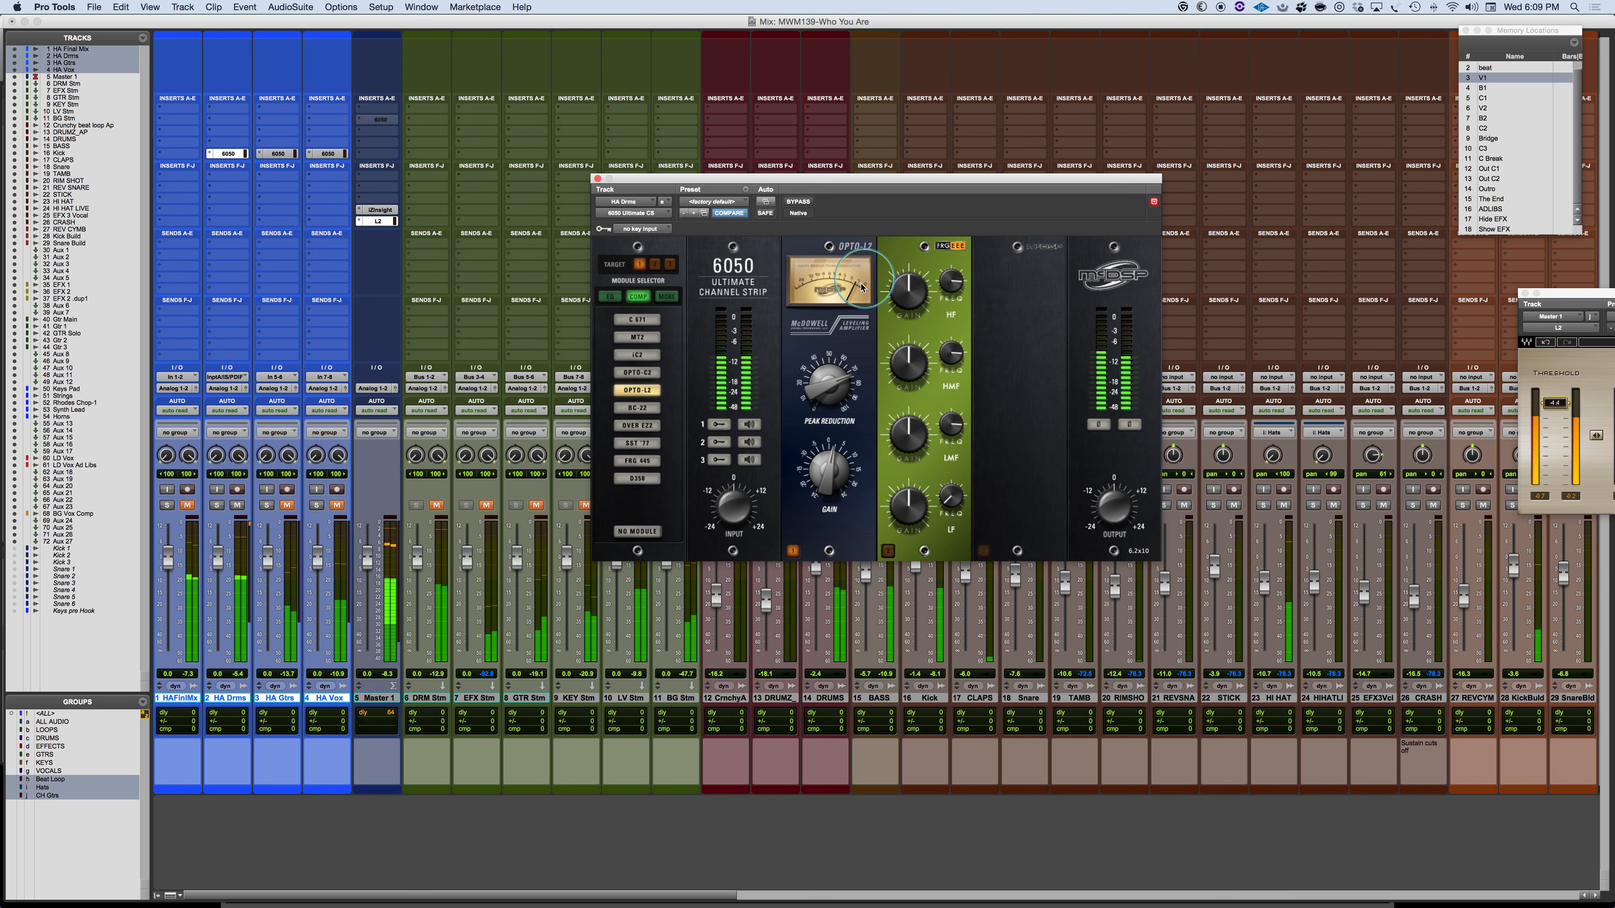
pyautogui.click(638, 408)
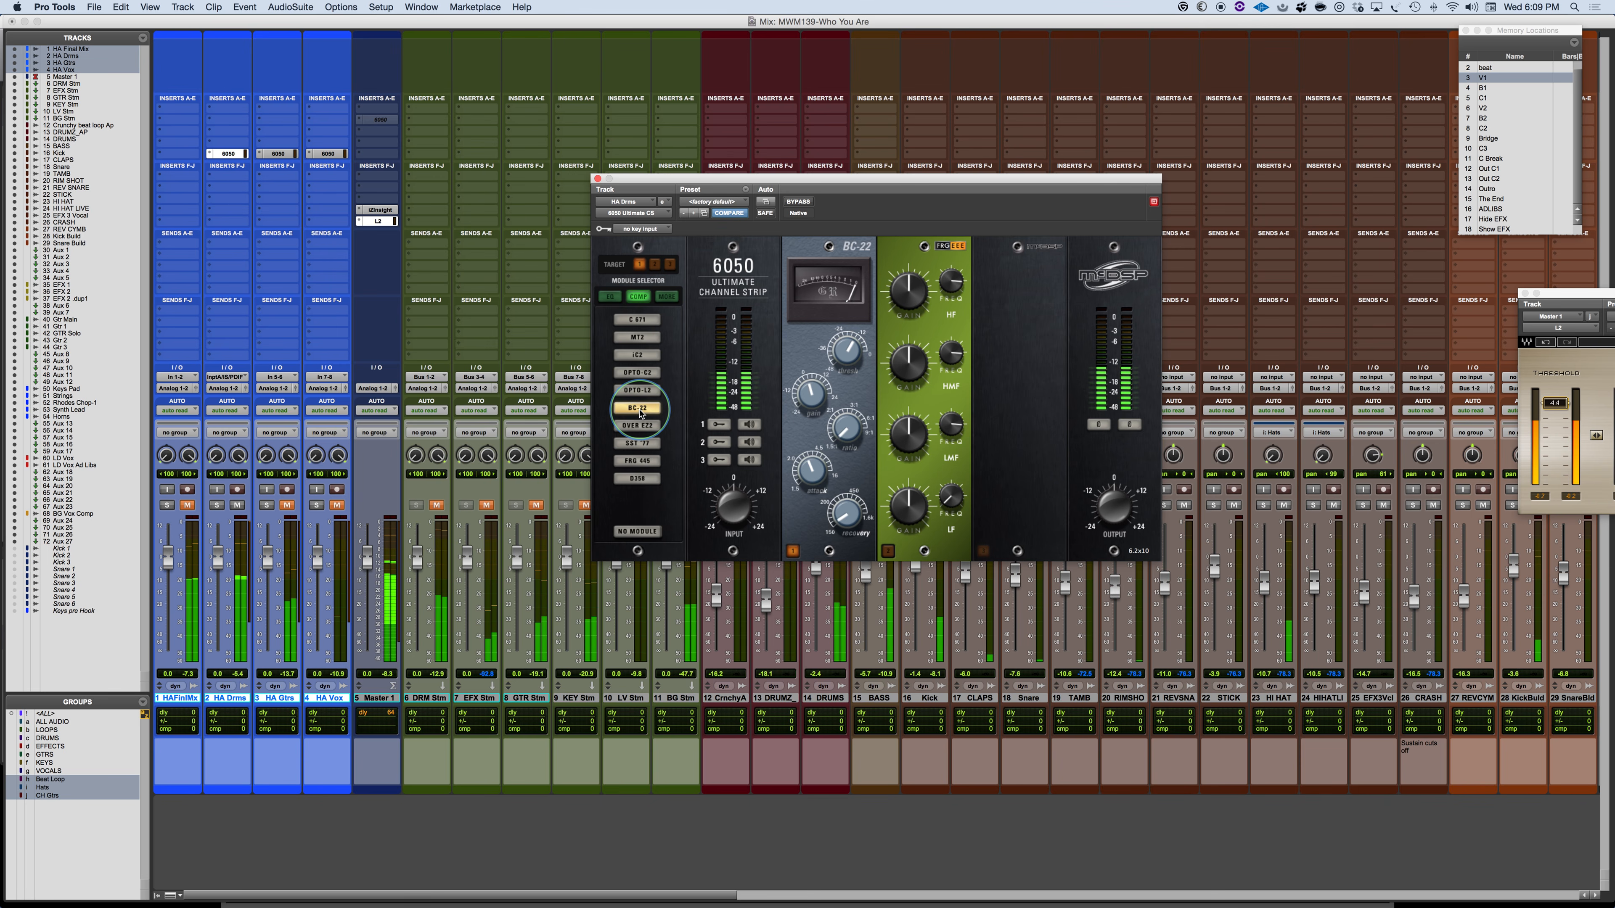
pyautogui.moveTo(839, 360); pyautogui.dragTo(840, 382)
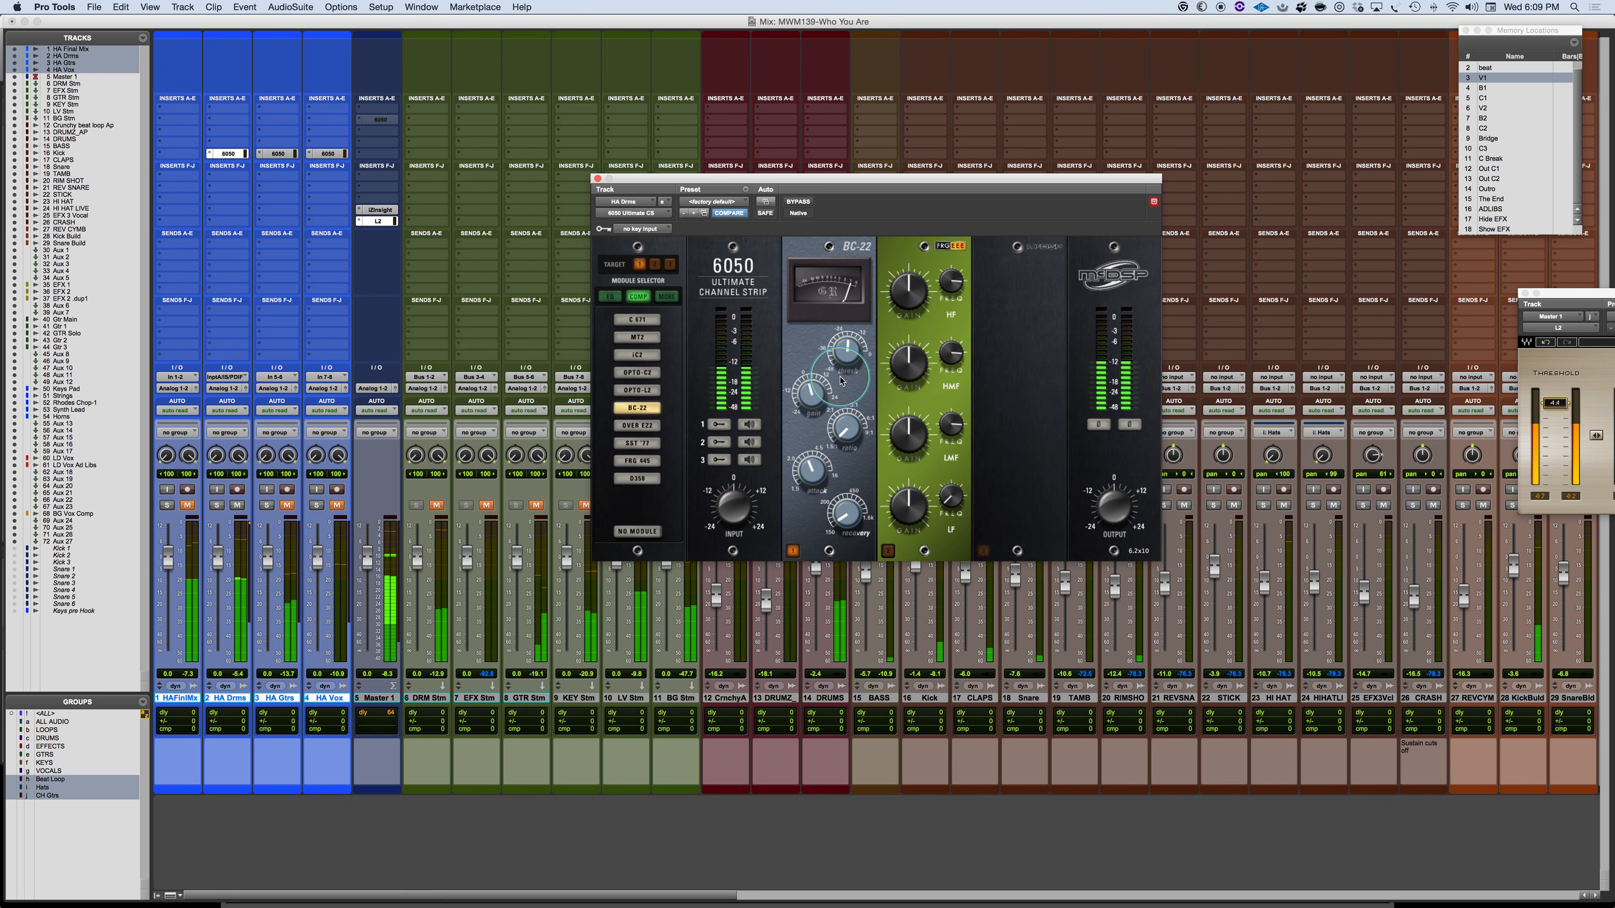
# Audition the Over EZZ, Est '77, FRG 444 and D358 compressors in the first slot, and return to the C671.
pyautogui.click(638, 425)
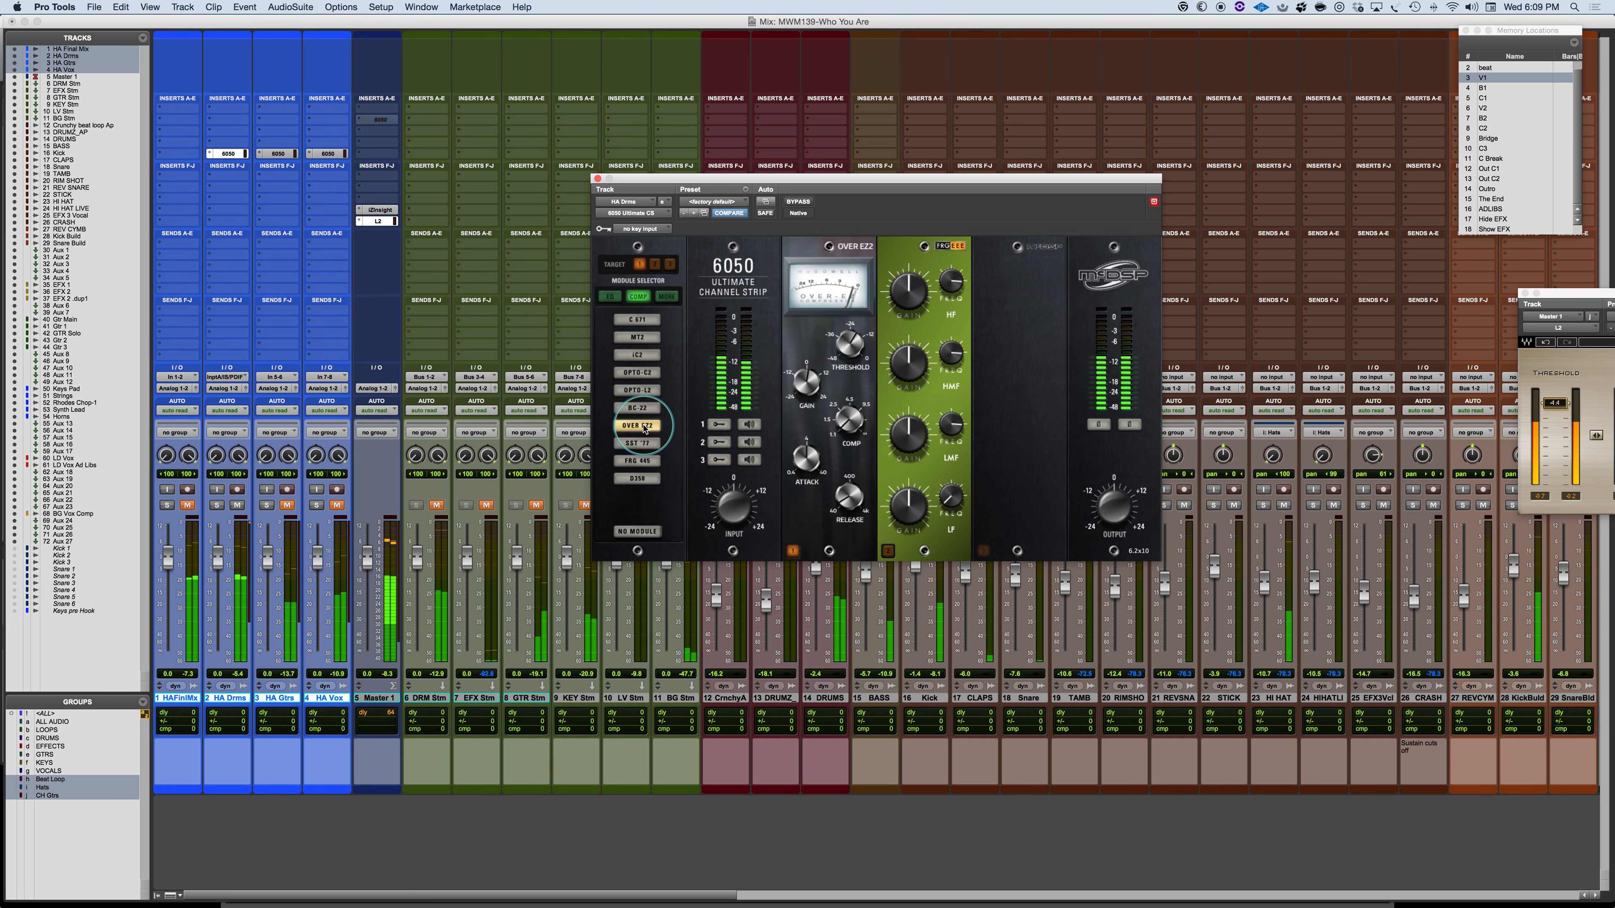
pyautogui.click(638, 443)
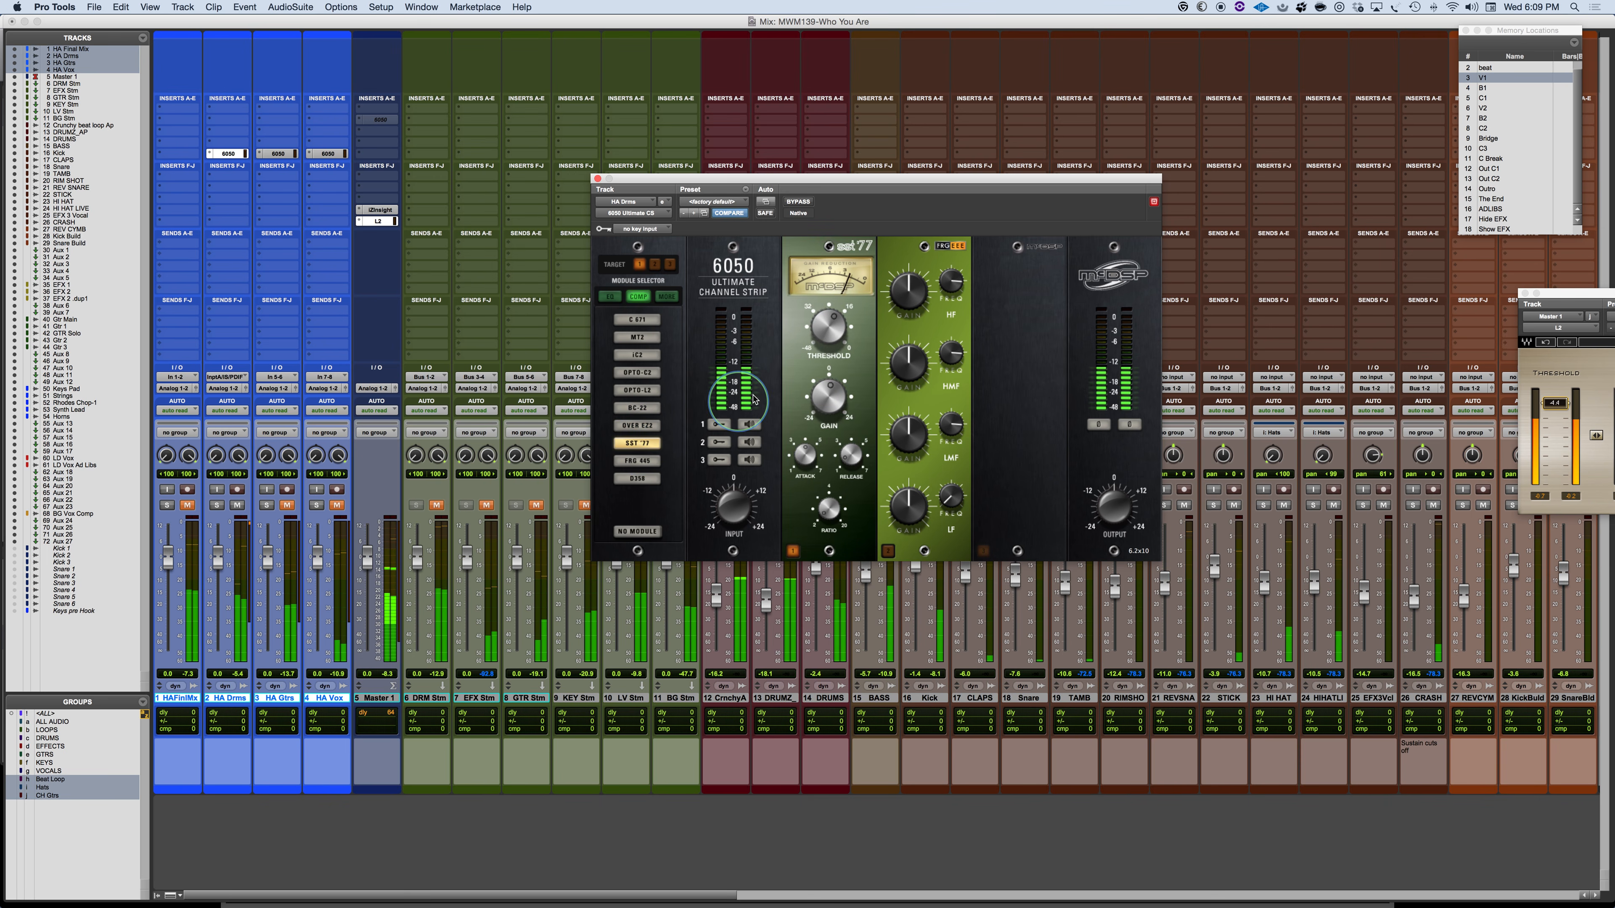
pyautogui.click(637, 462)
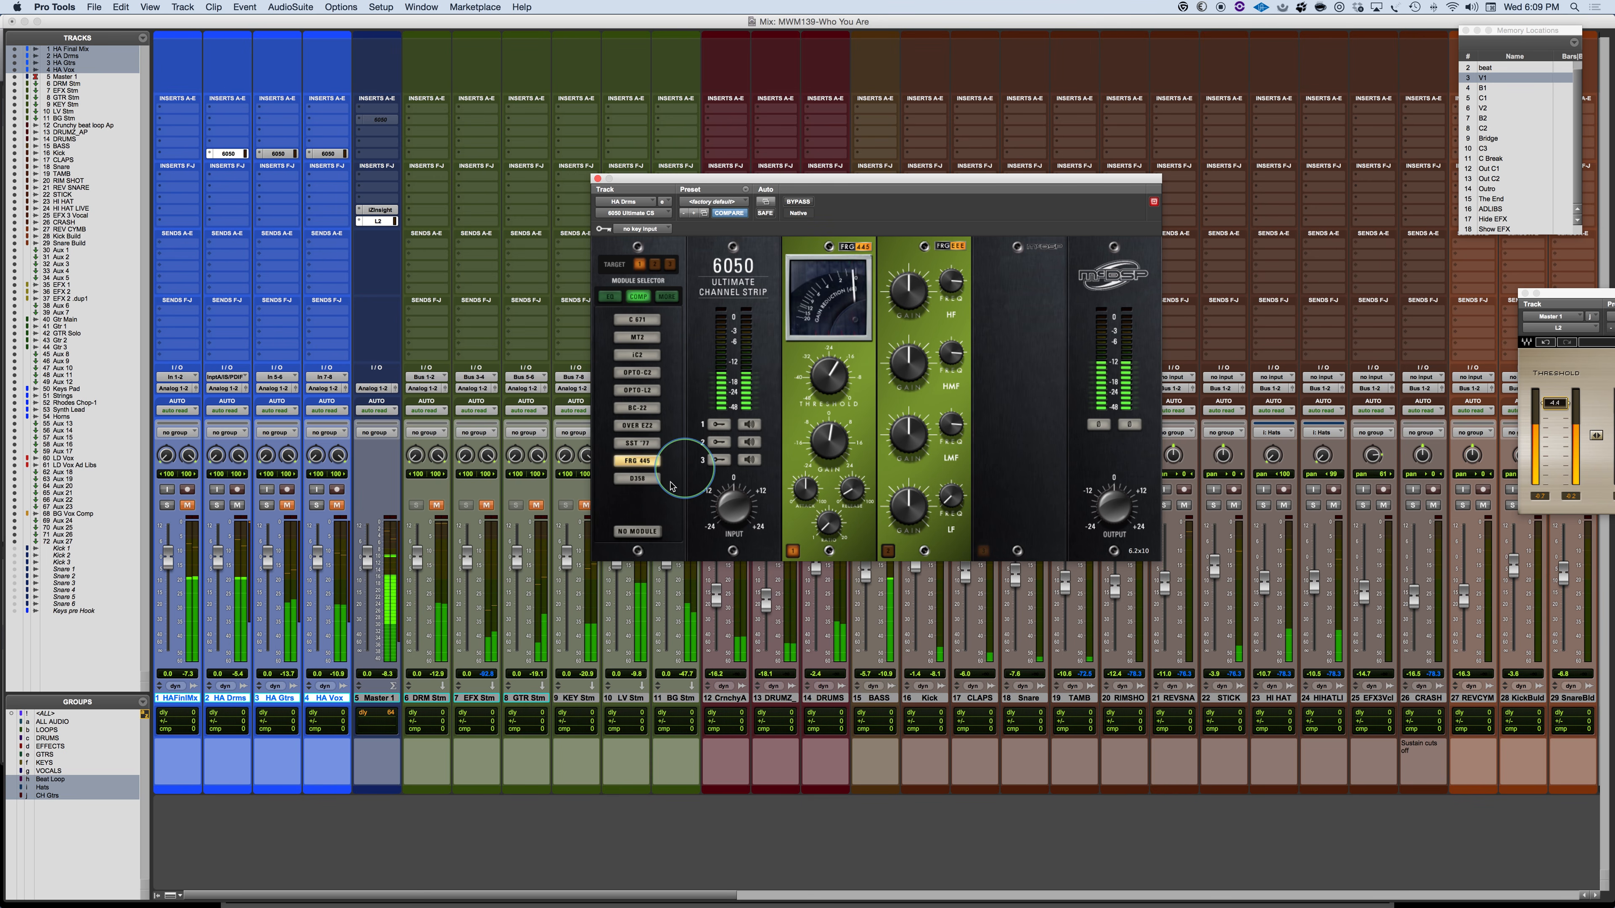
pyautogui.click(637, 479)
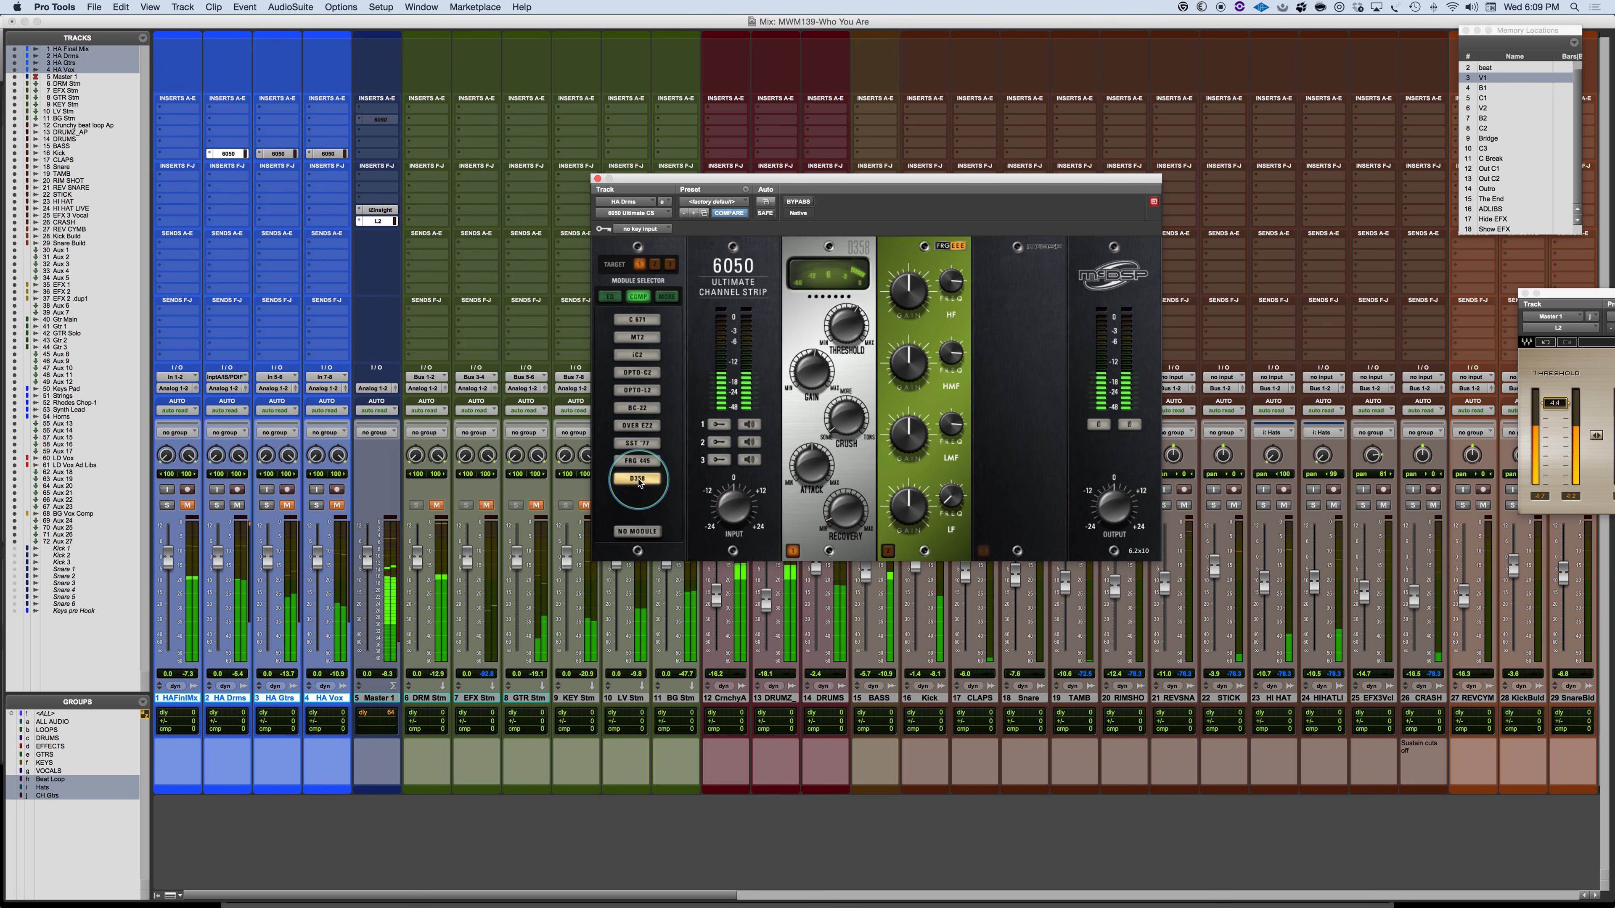
pyautogui.click(637, 319)
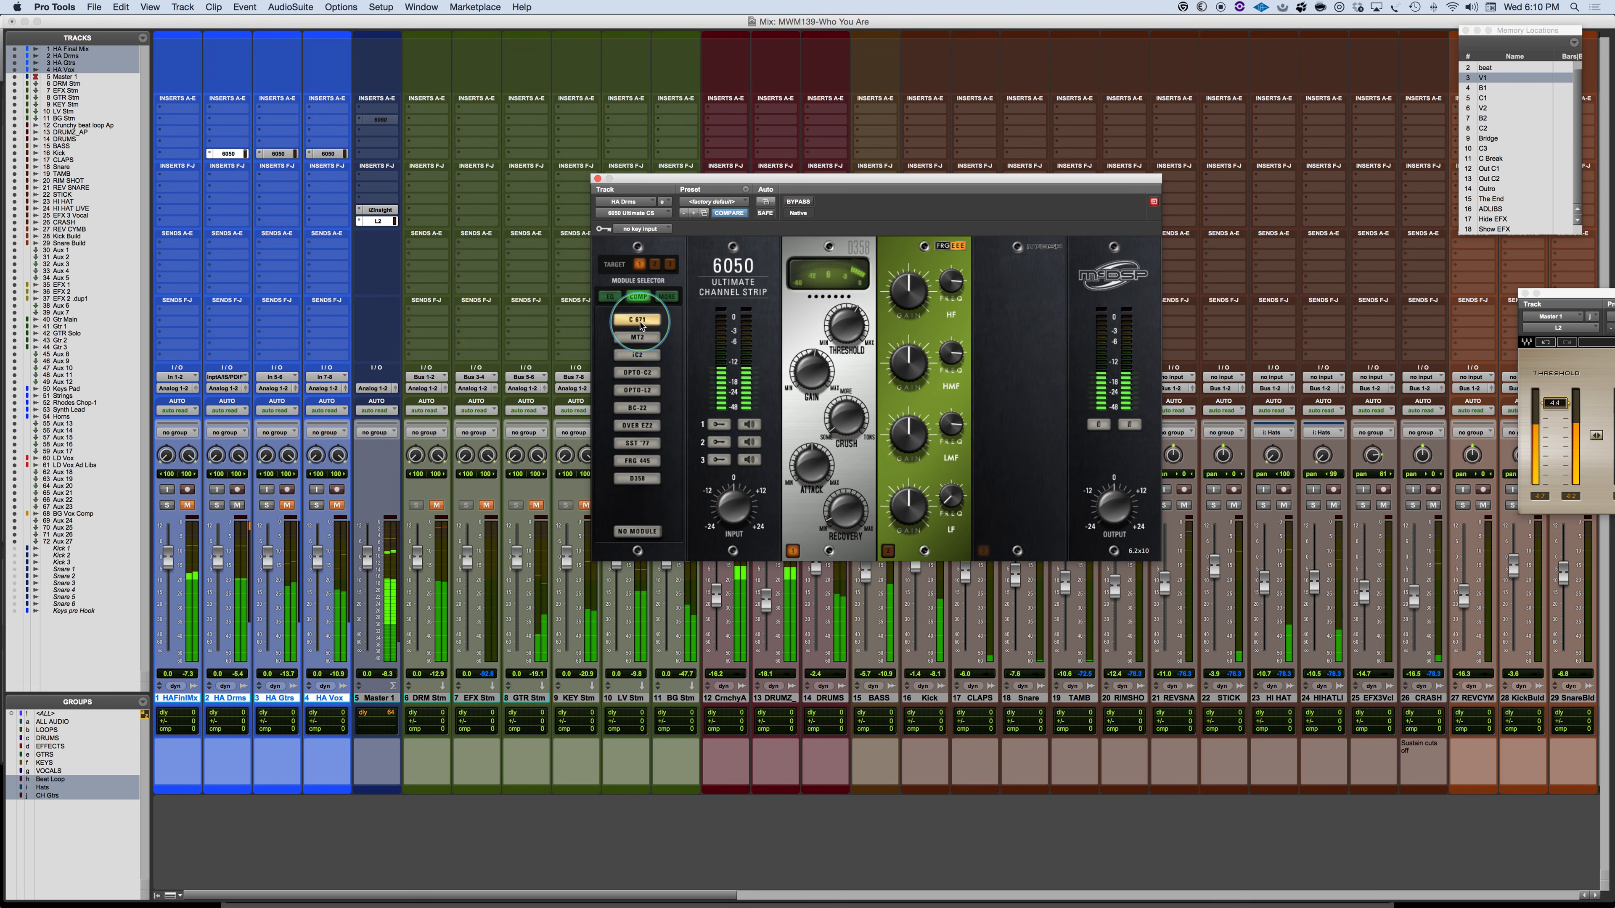
# Resume playback, audition the MT2 and iC2 compressors in the first slot, and set the iC2's threshold to about -21.2.
pyautogui.moveTo(813, 384)
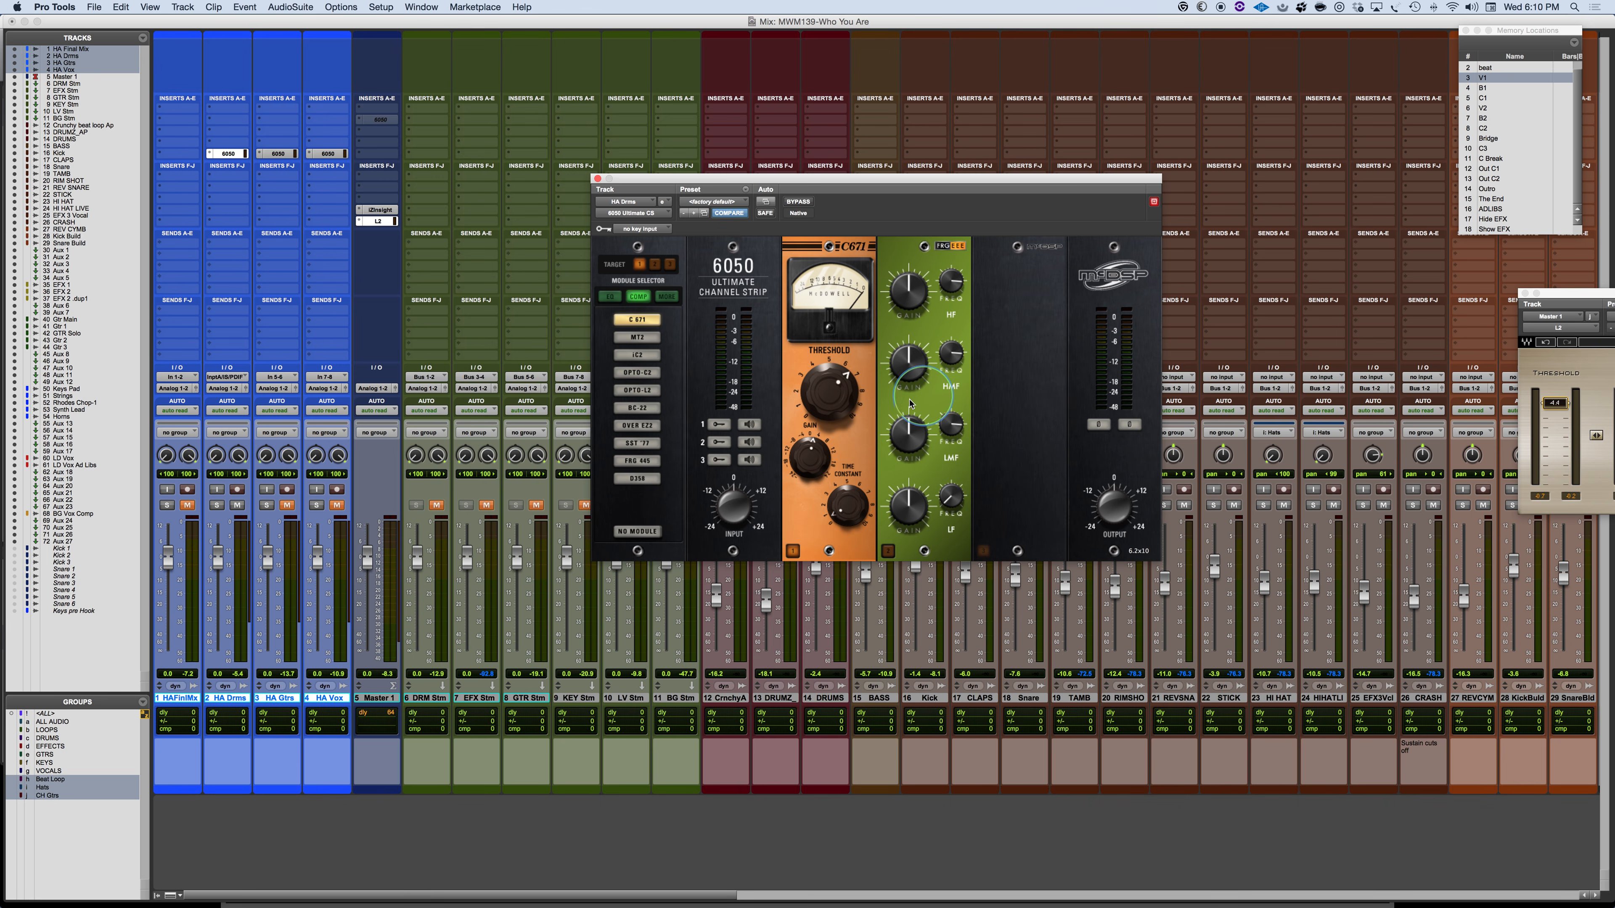
pyautogui.press('space')
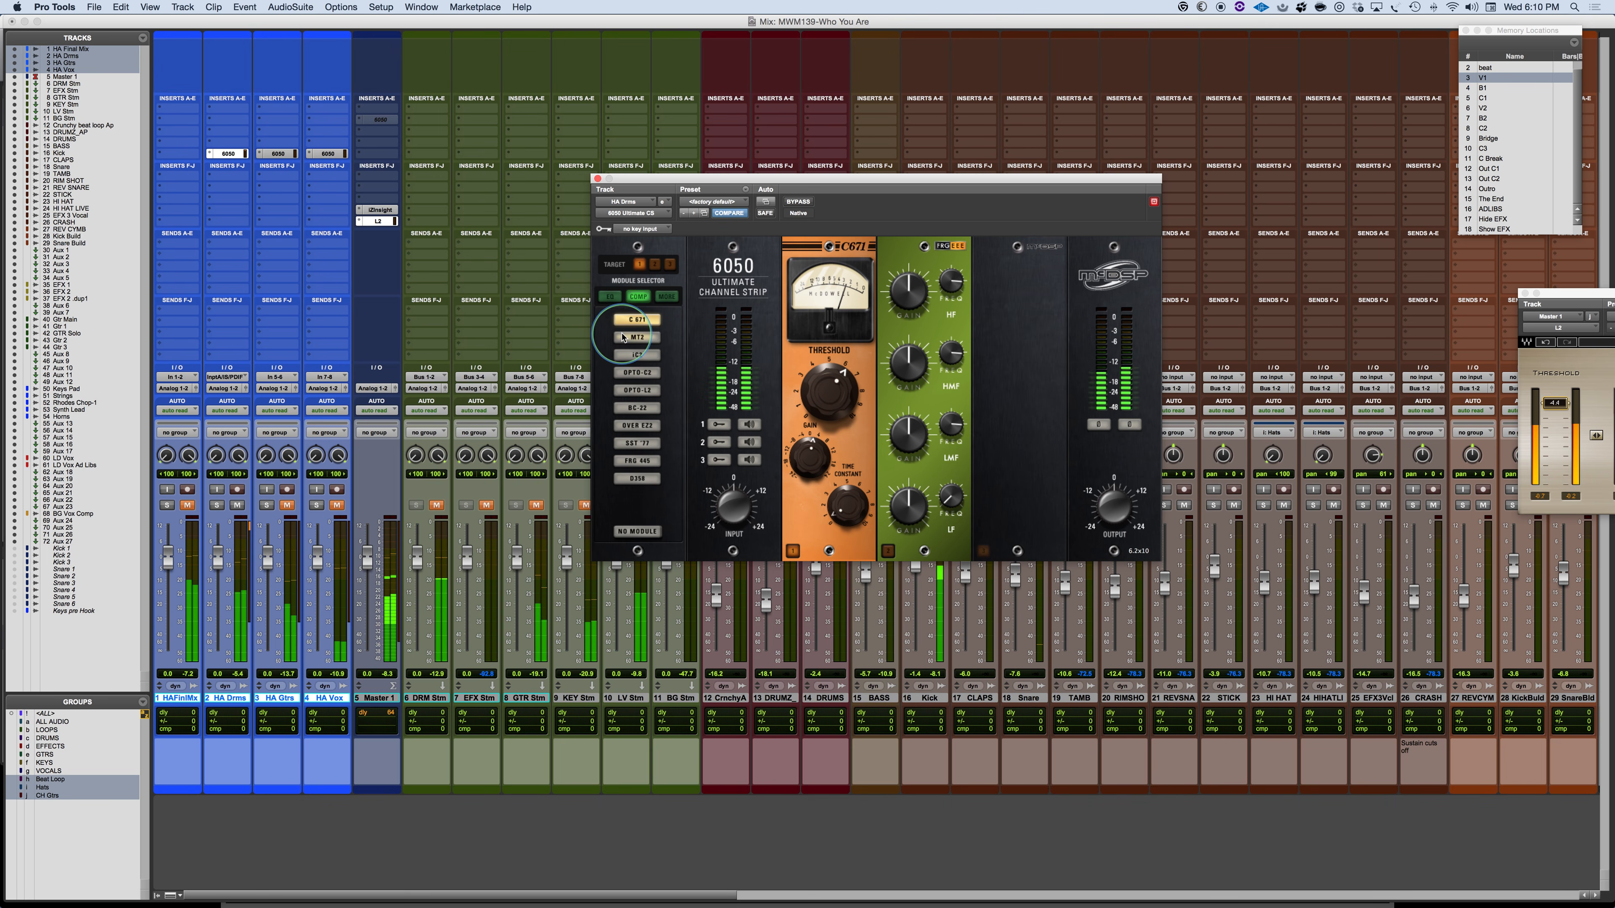
pyautogui.click(634, 337)
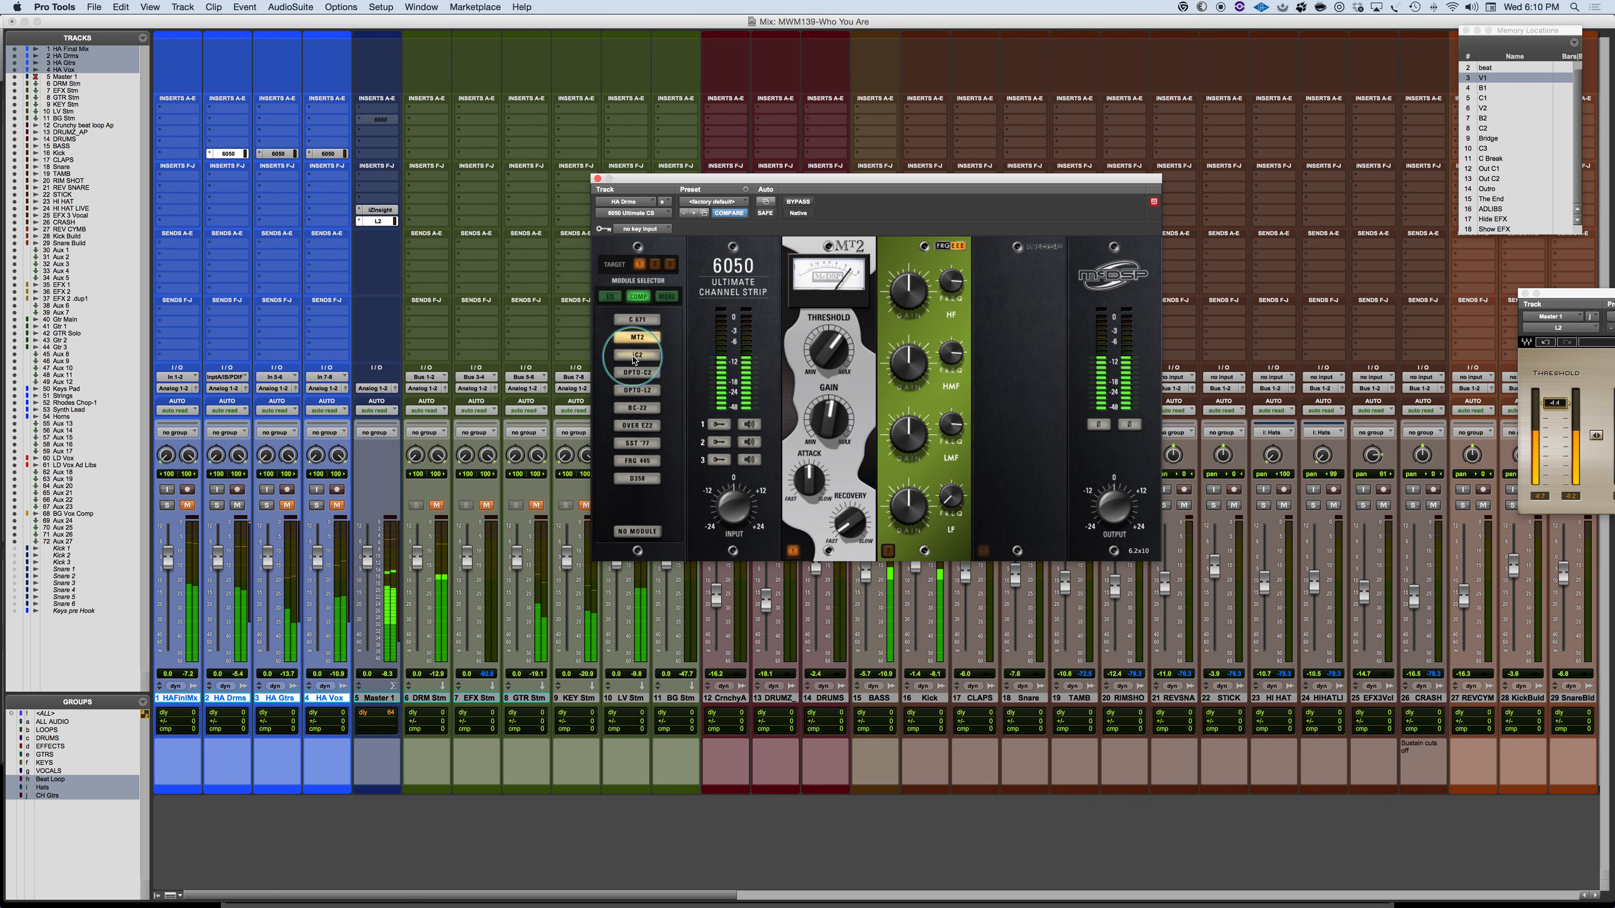
pyautogui.click(634, 356)
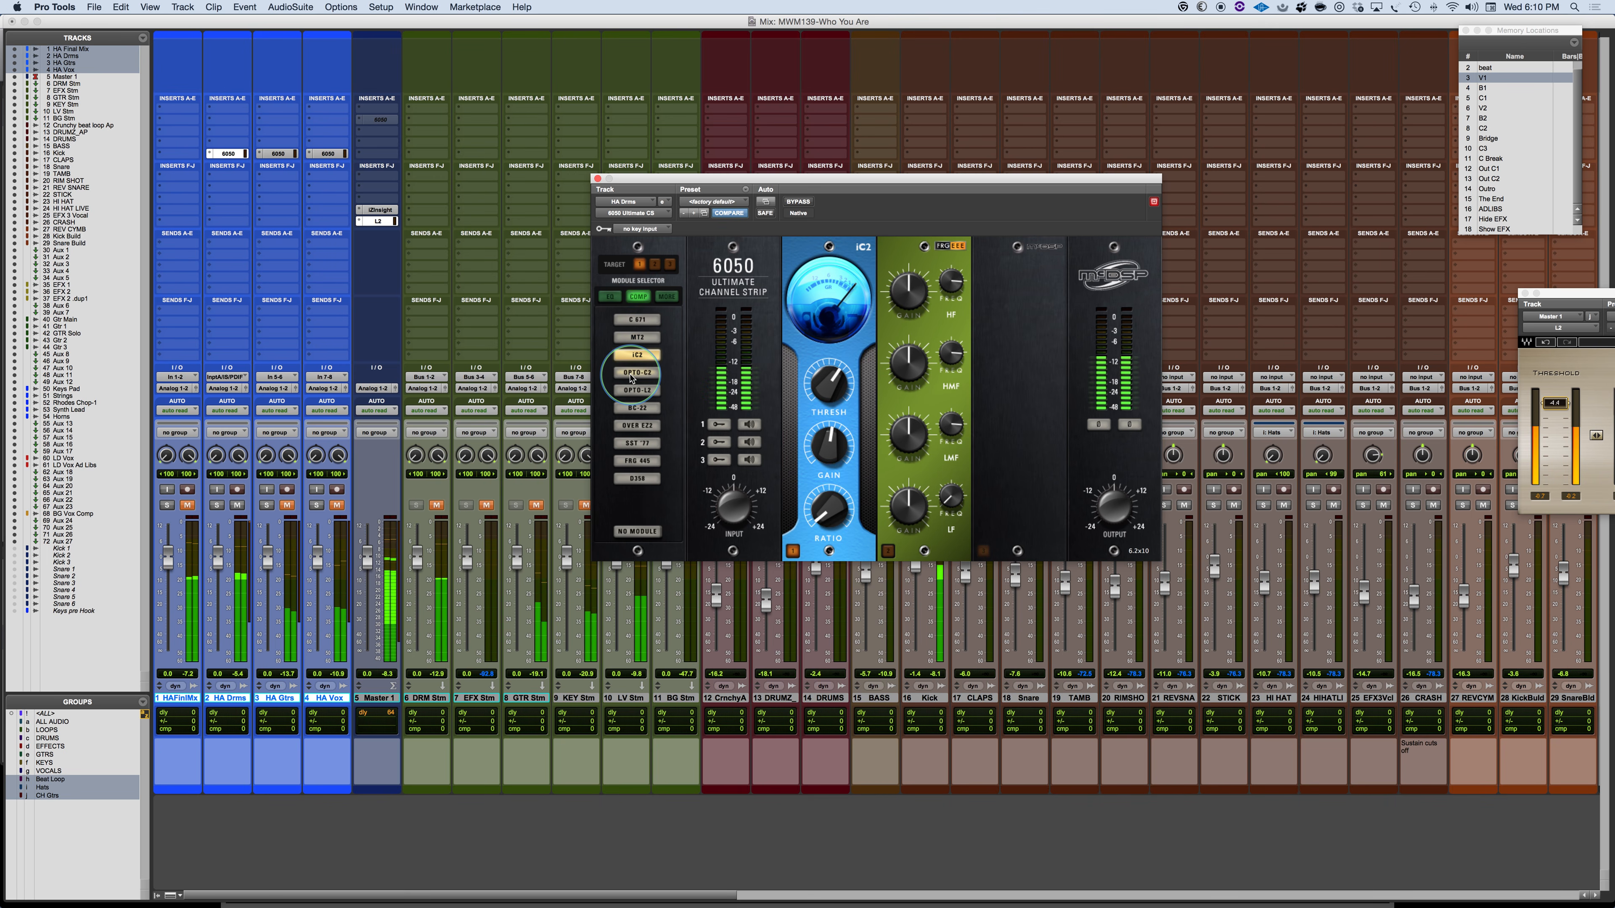
pyautogui.click(825, 399)
pyautogui.moveTo(825, 399); pyautogui.dragTo(822, 404)
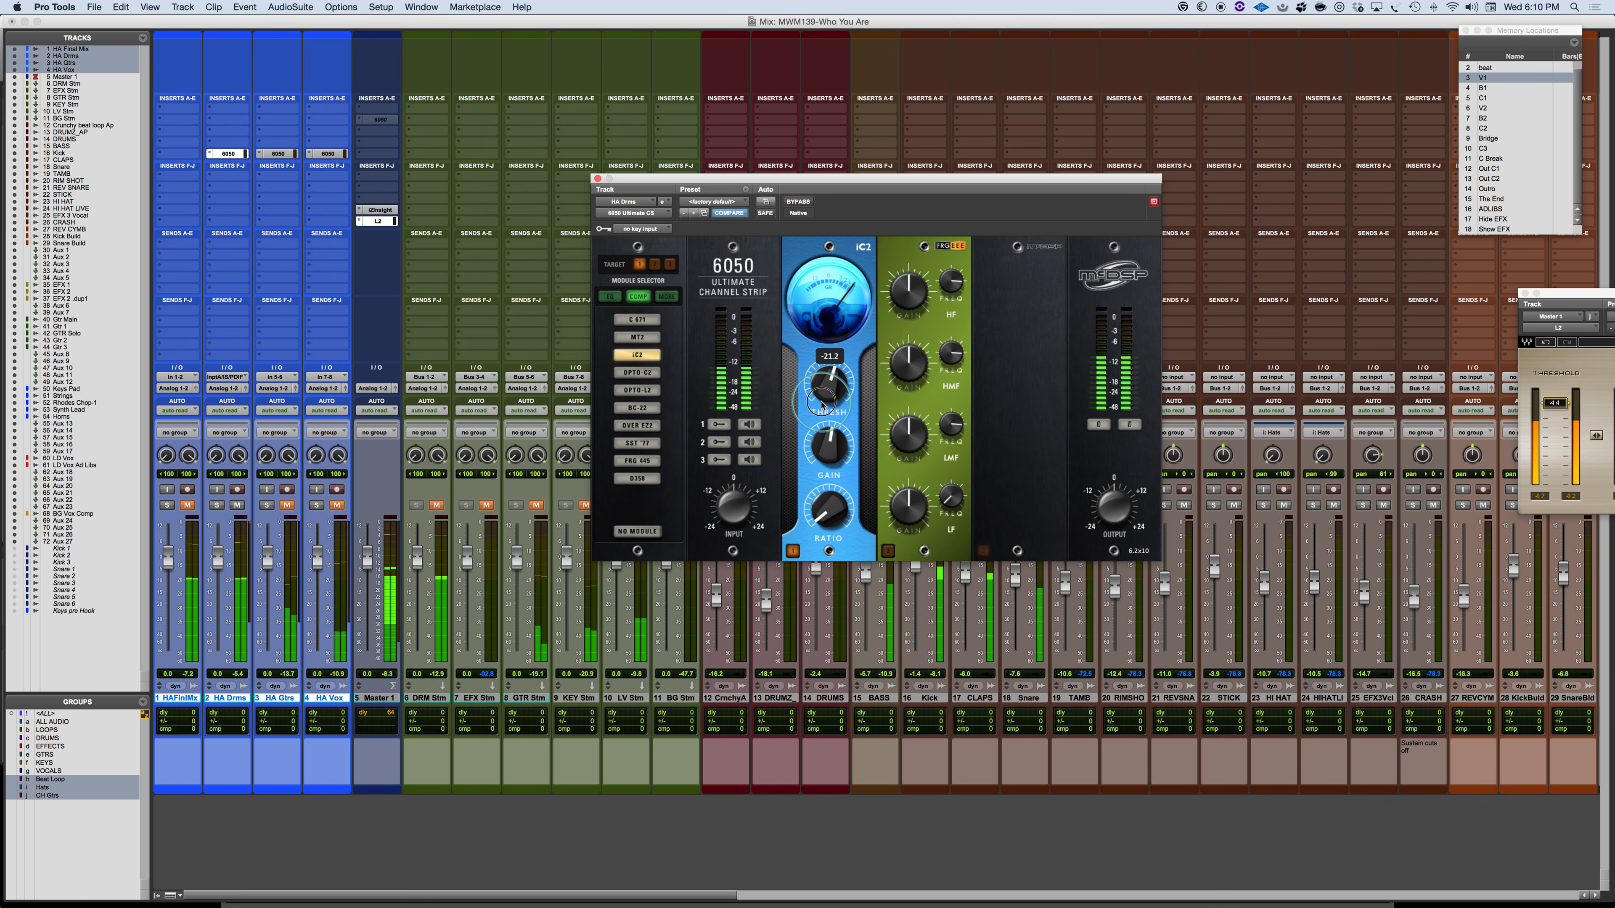
# Compare the Opto-C2 and Opto-L2 compressors, adjusting the peak reduction of each, to about -16.9 on the Opto-L2.
pyautogui.click(637, 373)
pyautogui.moveTo(837, 383); pyautogui.dragTo(821, 383)
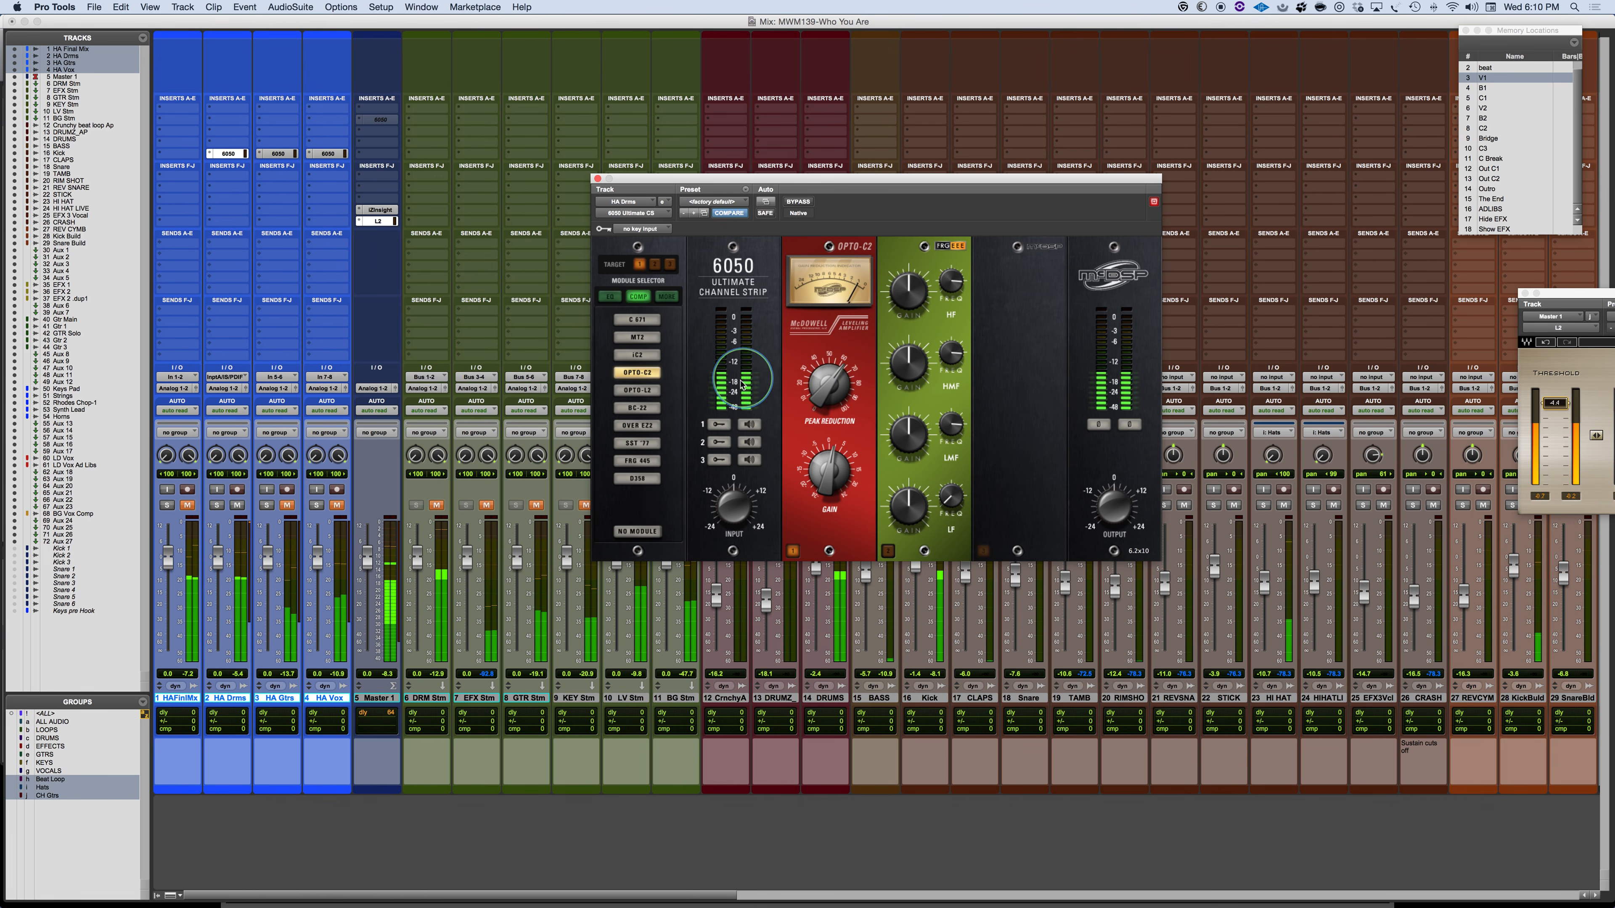
pyautogui.click(633, 391)
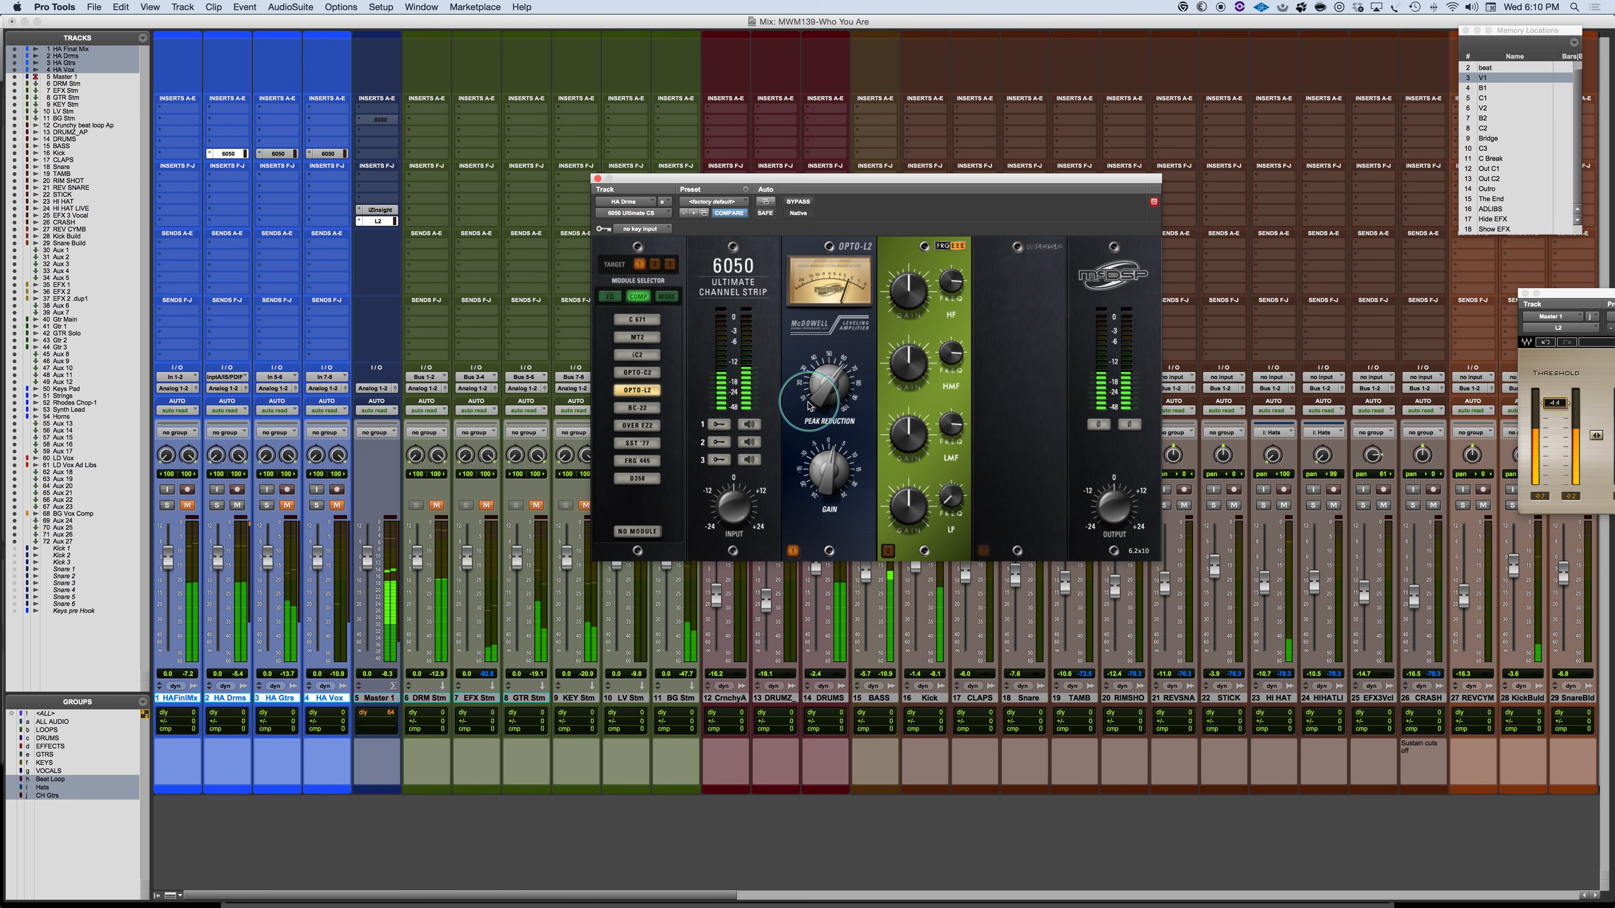
pyautogui.moveTo(818, 408); pyautogui.dragTo(820, 399)
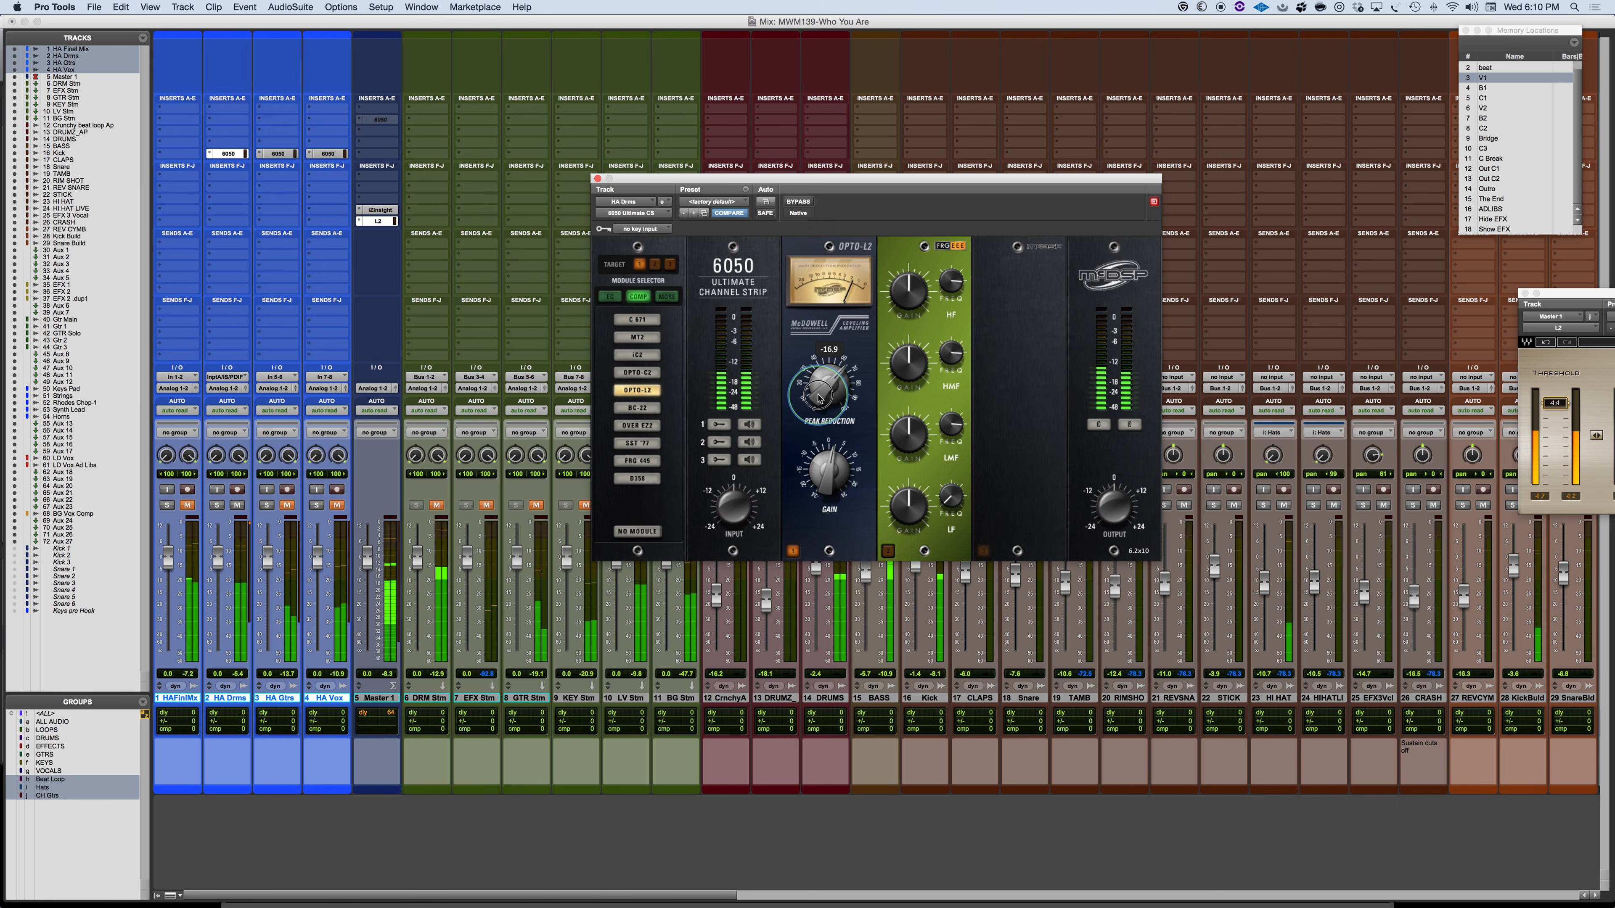
# Audition the BC-22, Over EZZ, Est '77, FRG 444 and D358 compressors, adjusting the Over EZZ's threshold along the way.
pyautogui.click(637, 408)
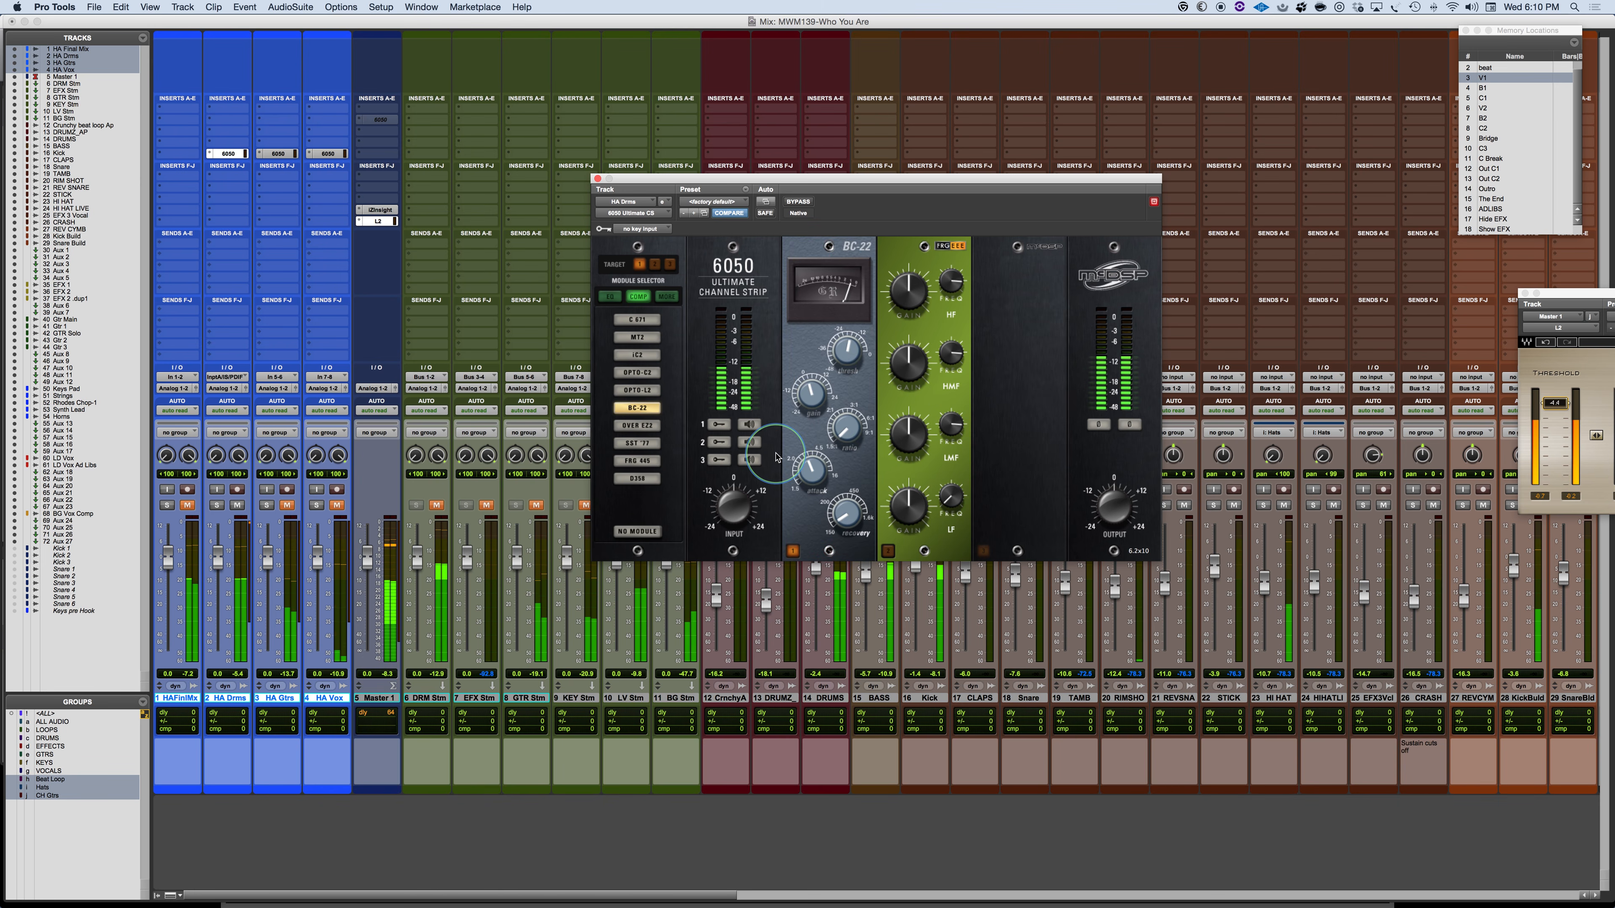
pyautogui.click(637, 425)
pyautogui.moveTo(852, 354); pyautogui.dragTo(844, 356)
pyautogui.click(641, 444)
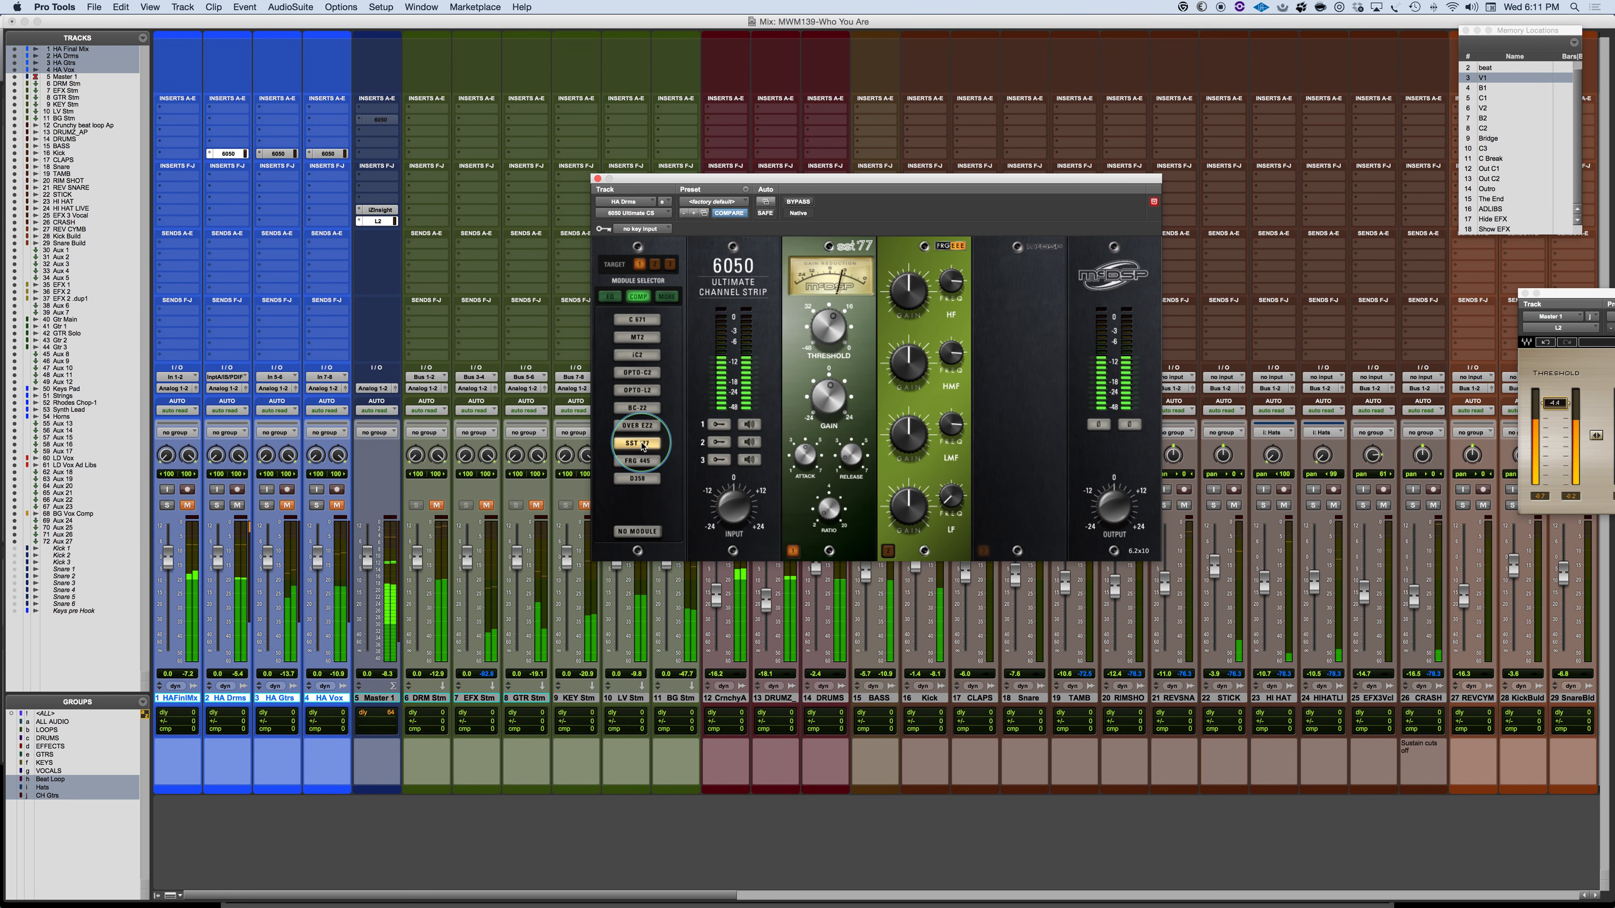
pyautogui.click(639, 462)
pyautogui.click(637, 478)
# Reload the C671 compressor into the first slot, fine-tune its threshold during playback, and stop playback.
pyautogui.click(639, 321)
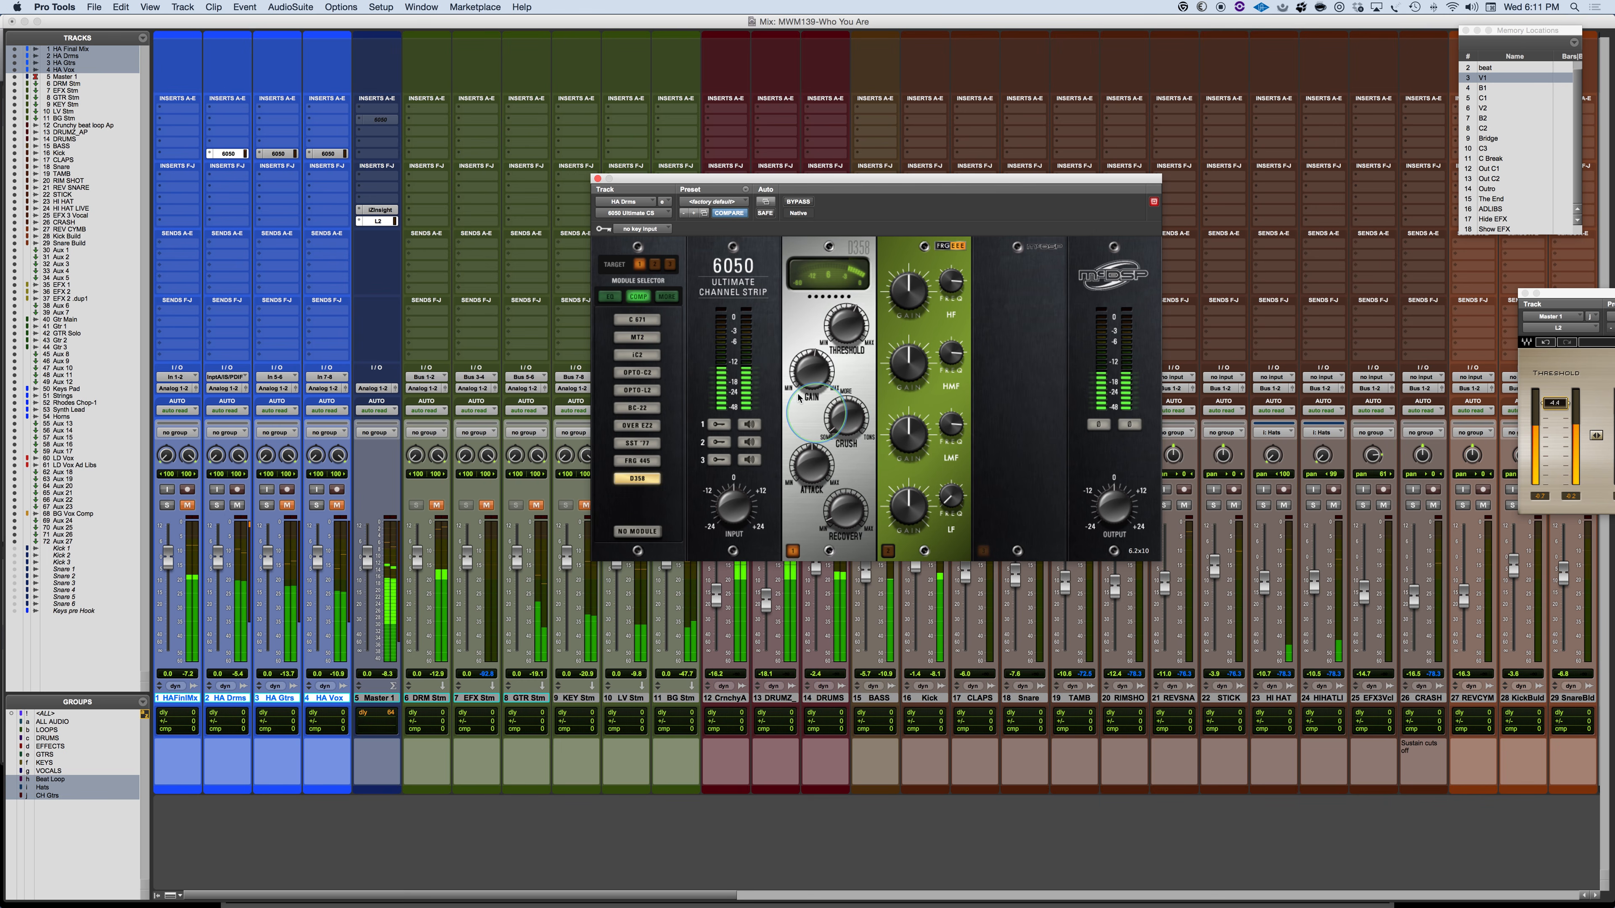
pyautogui.click(638, 321)
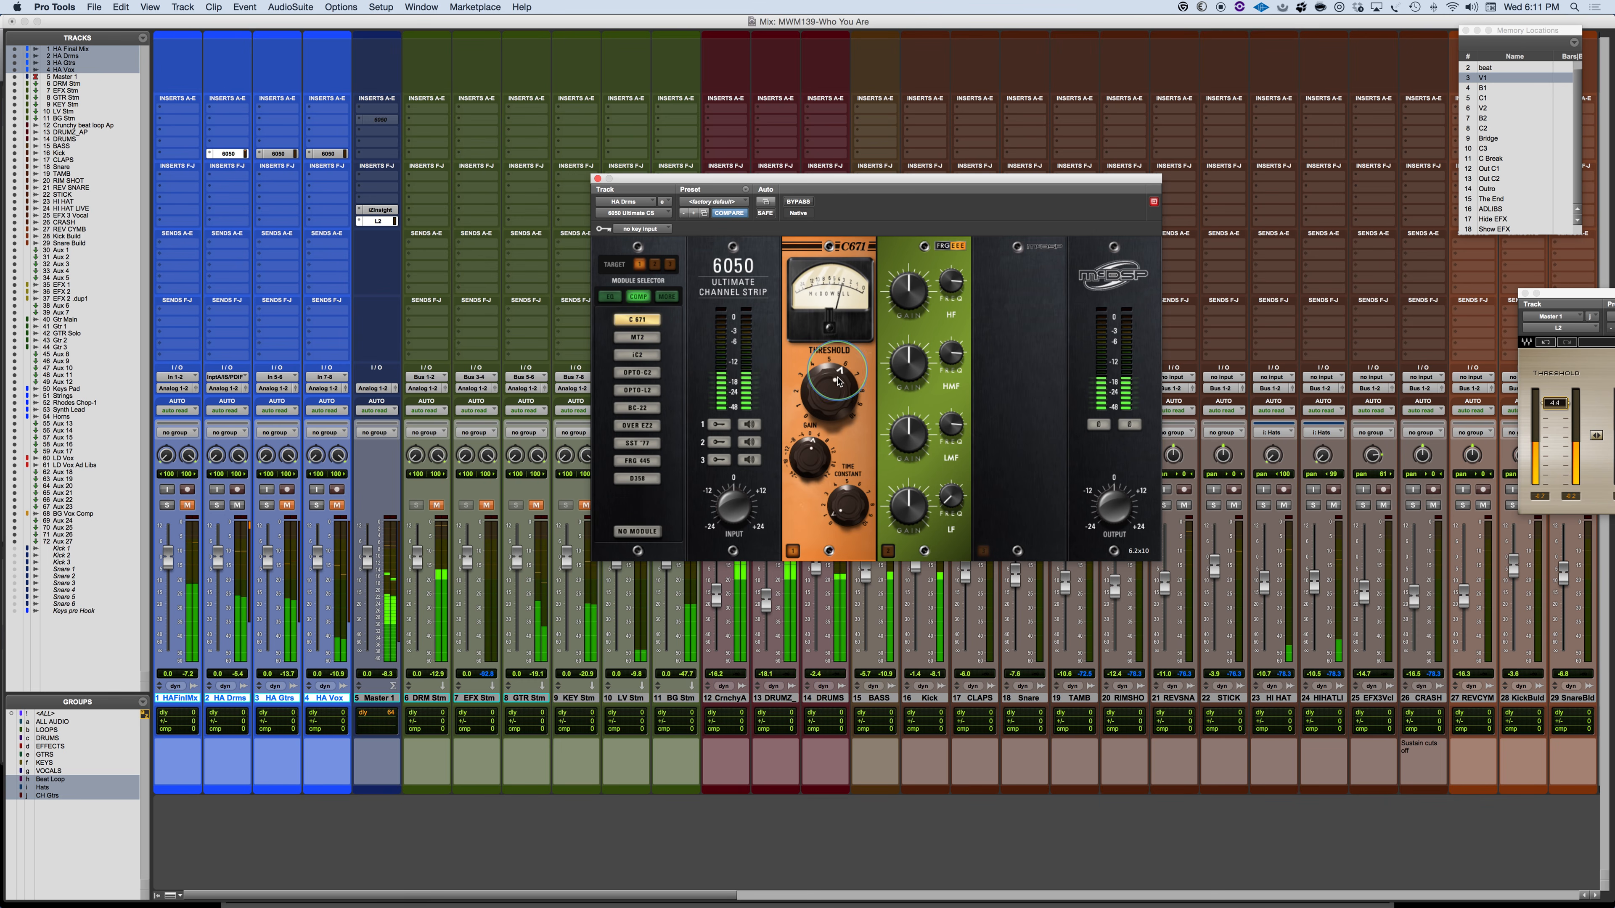
pyautogui.moveTo(827, 404); pyautogui.dragTo(826, 392)
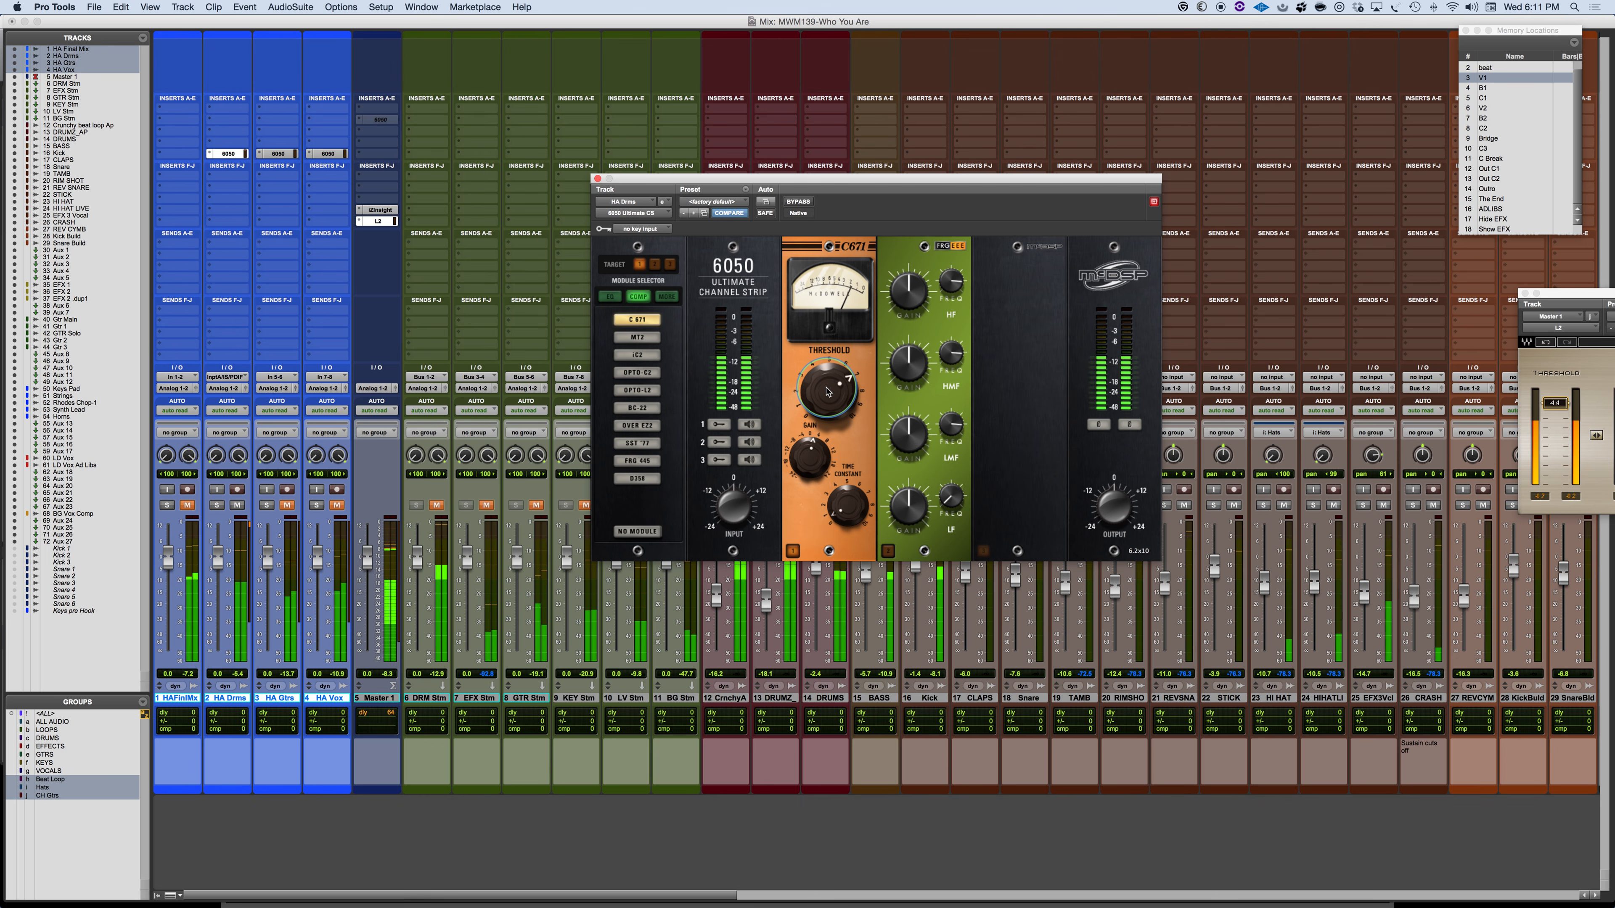
pyautogui.moveTo(827, 392); pyautogui.dragTo(828, 386)
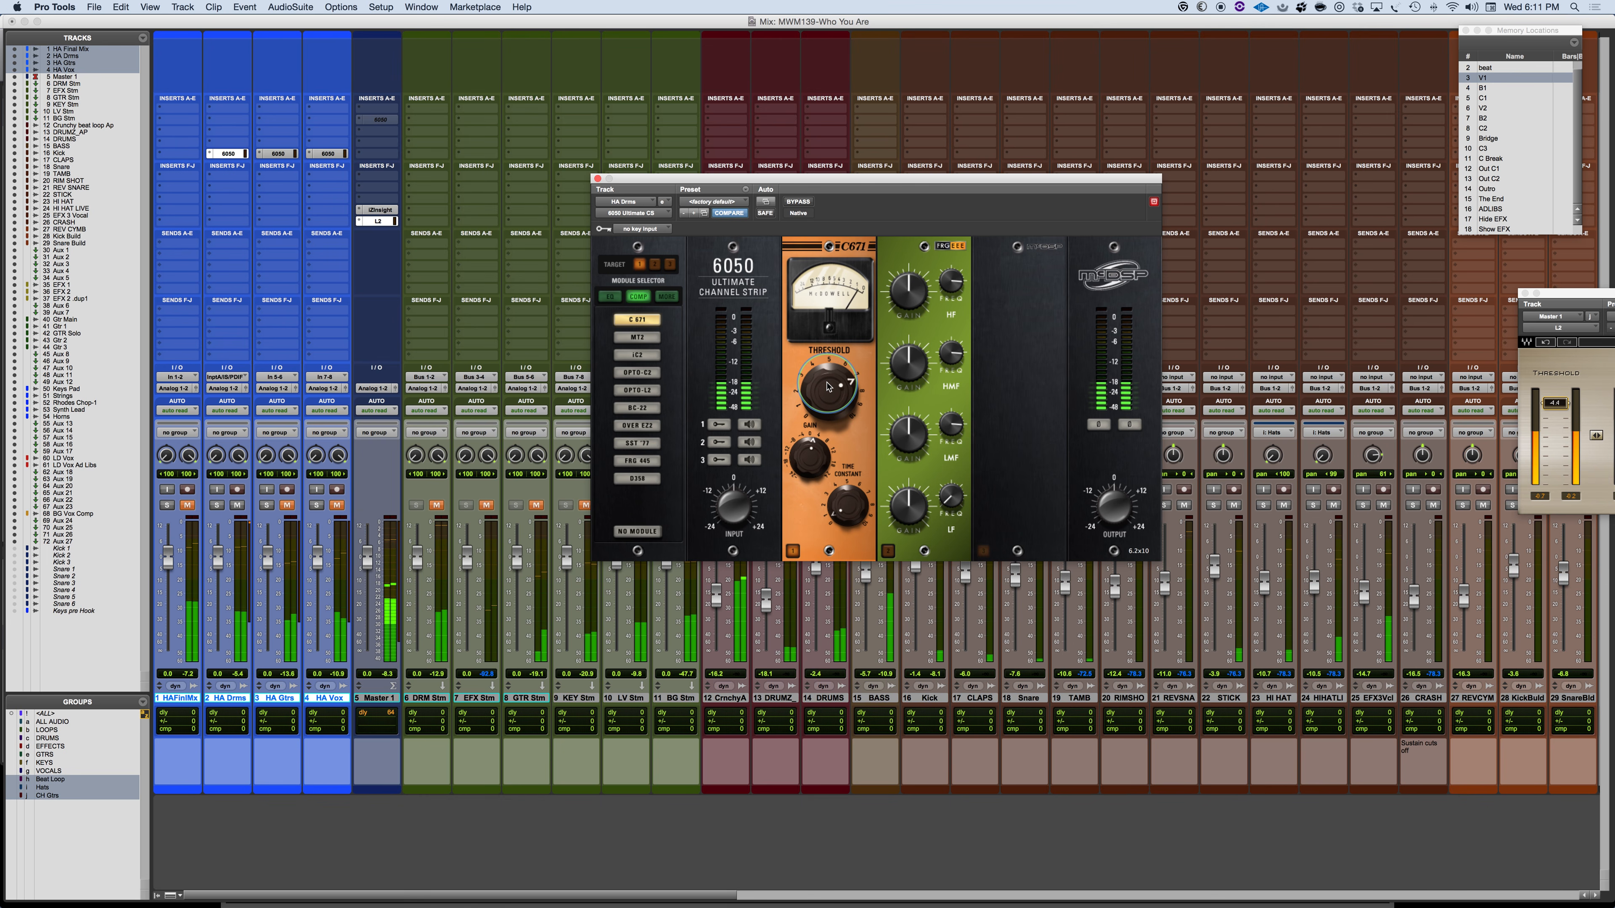
pyautogui.press('space')
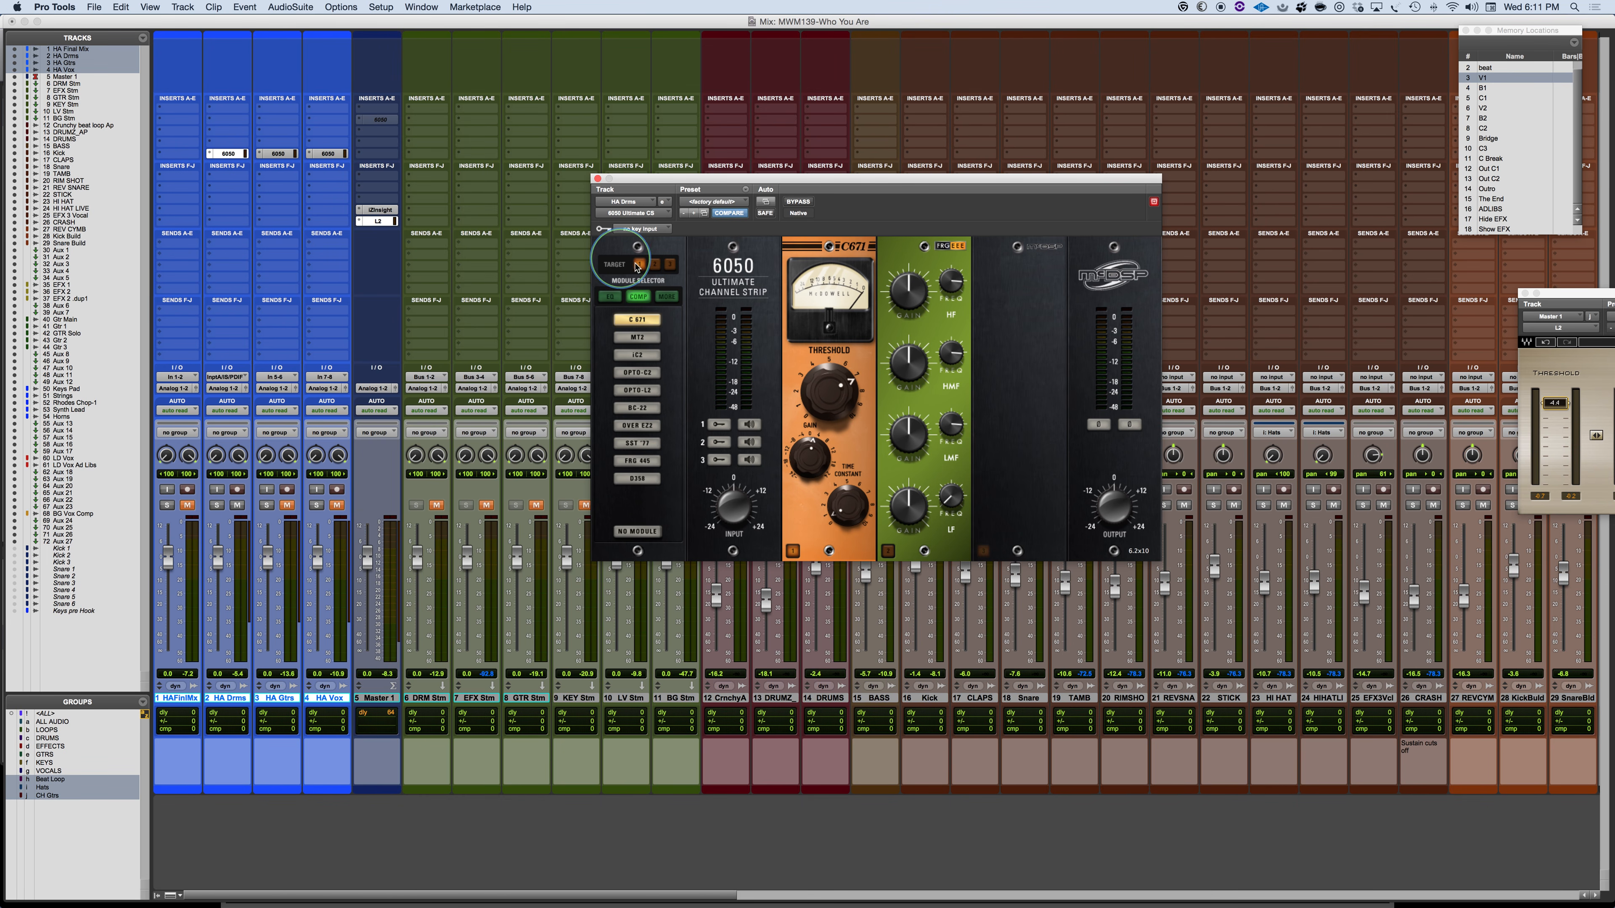
# Target the second slot, load the E670 EQ module into it, and adjust its low frequency.
pyautogui.click(653, 264)
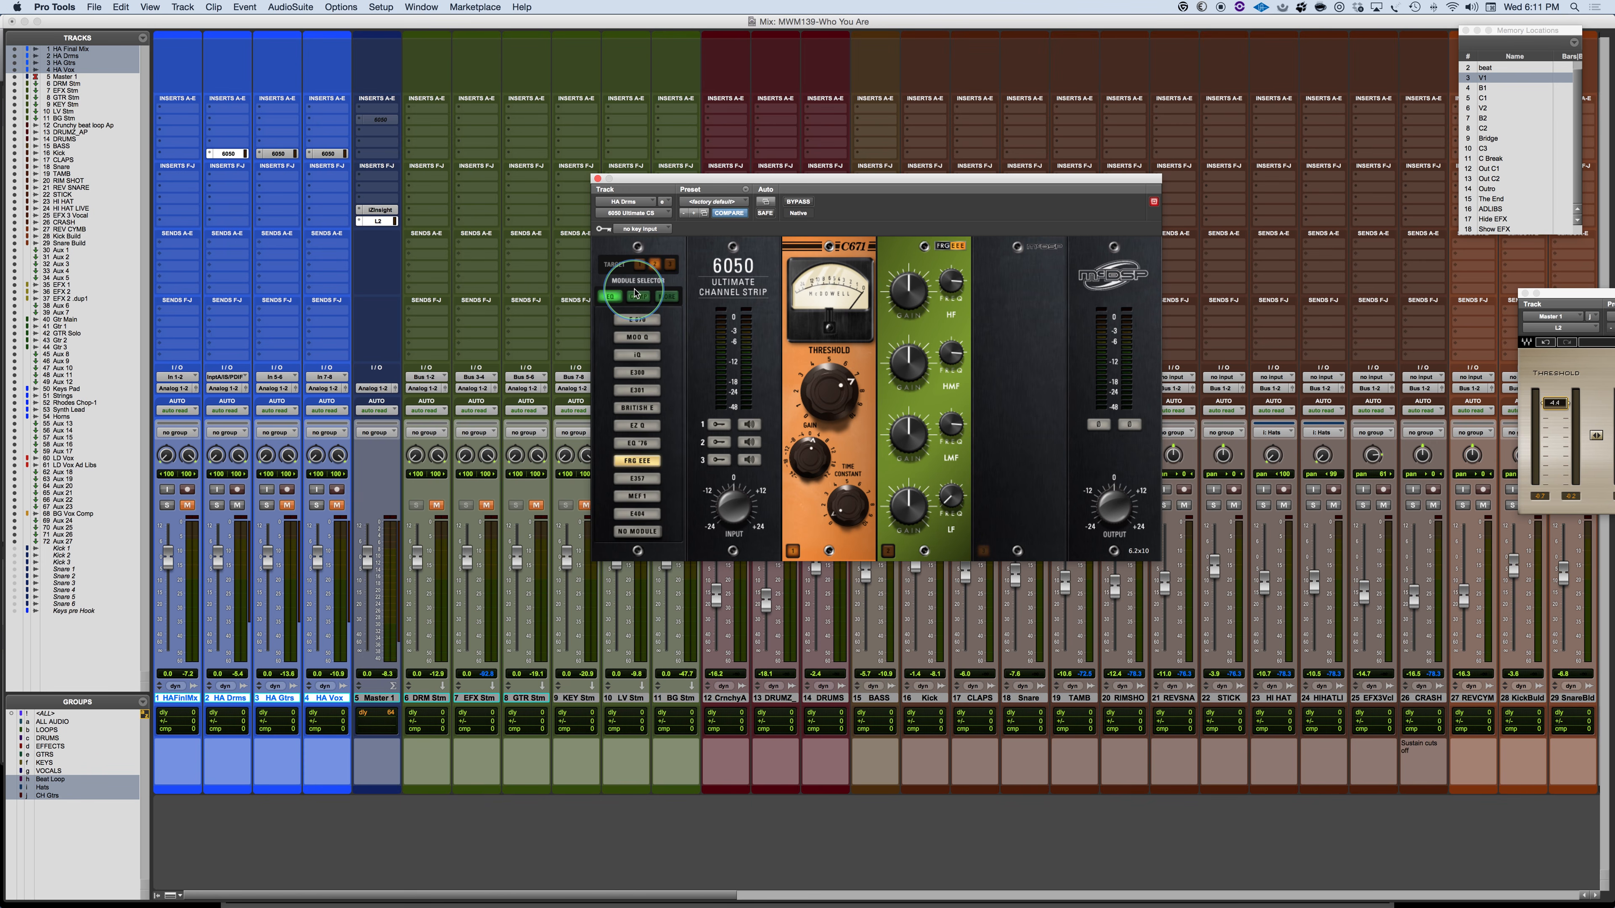
pyautogui.click(637, 320)
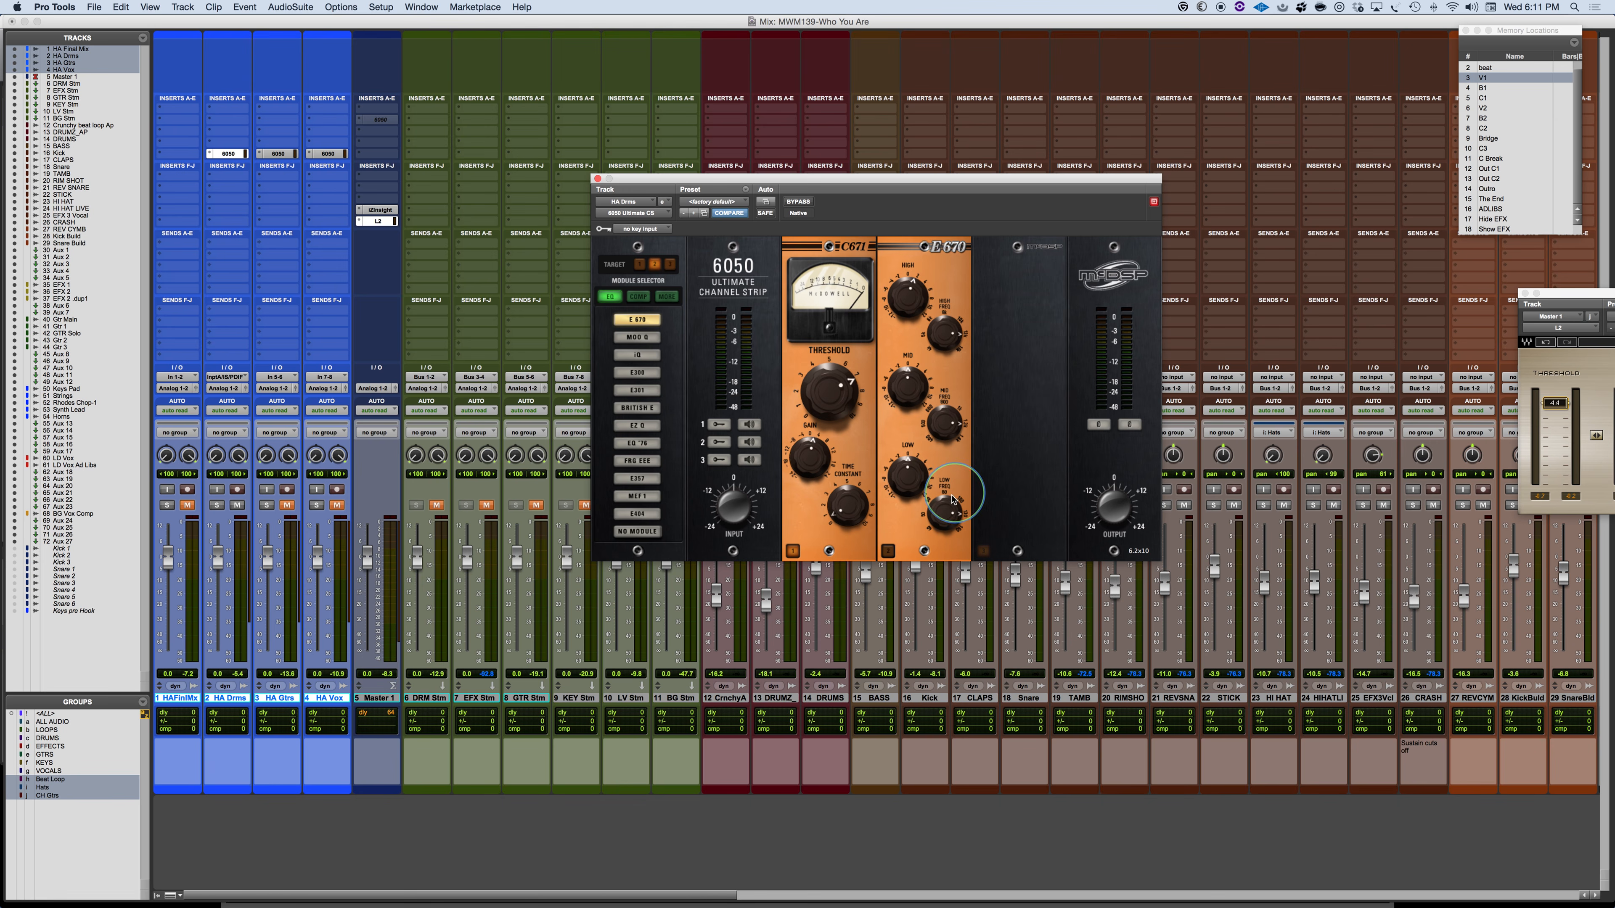
pyautogui.moveTo(944, 503); pyautogui.dragTo(946, 601)
# Start playback and adjust the high and low controls of the E670 EQ while listening.
pyautogui.press('space')
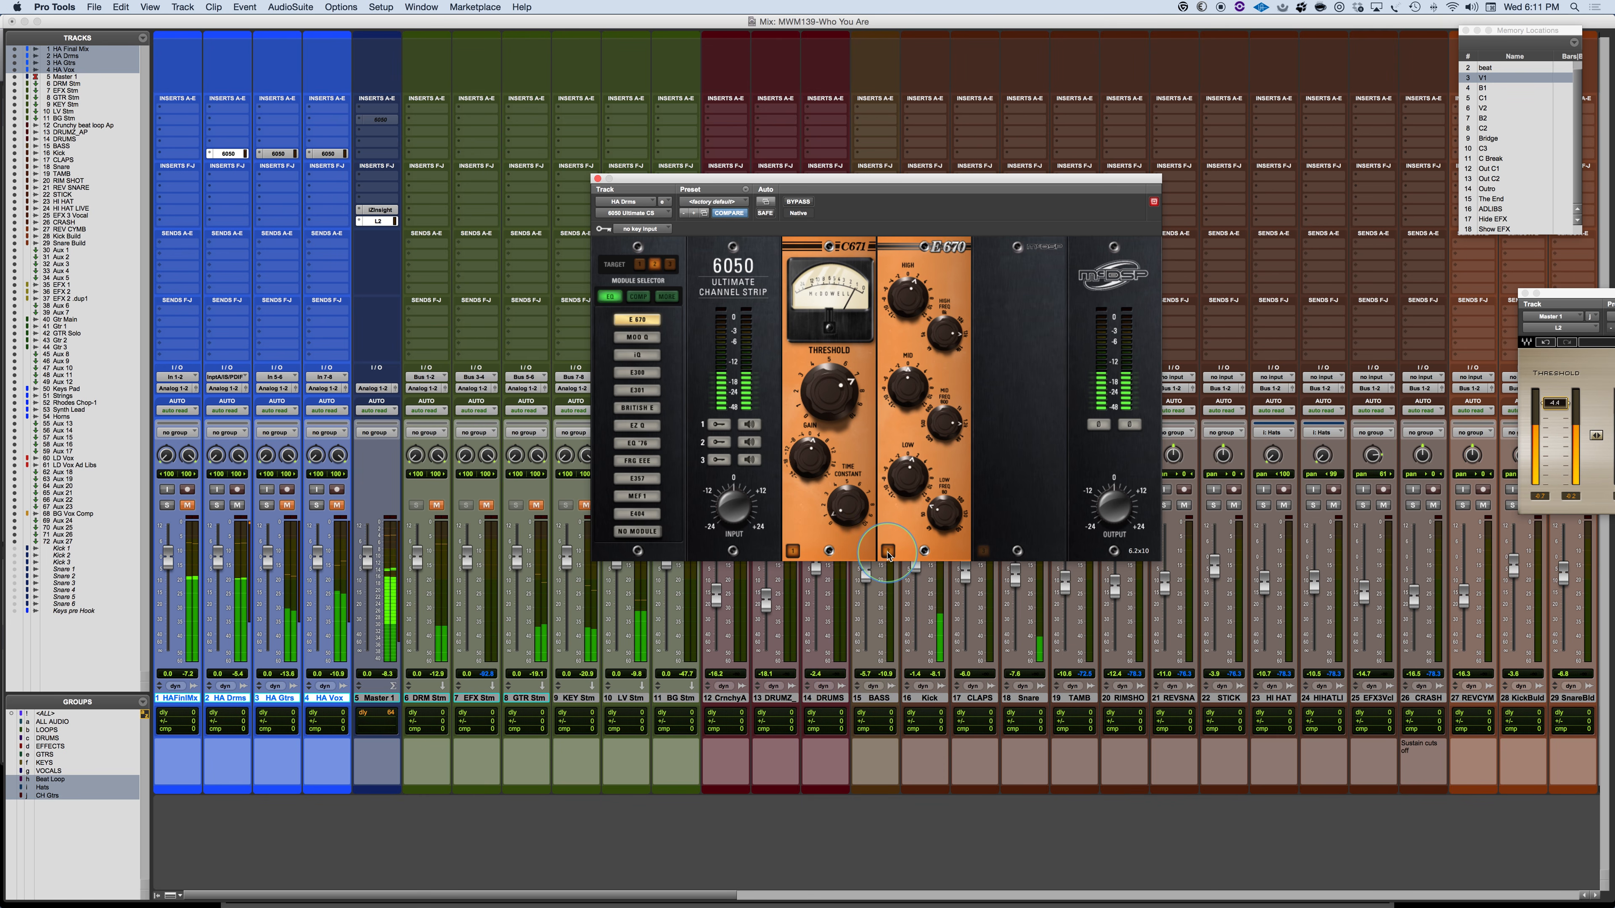
pyautogui.moveTo(906, 304); pyautogui.dragTo(946, 331)
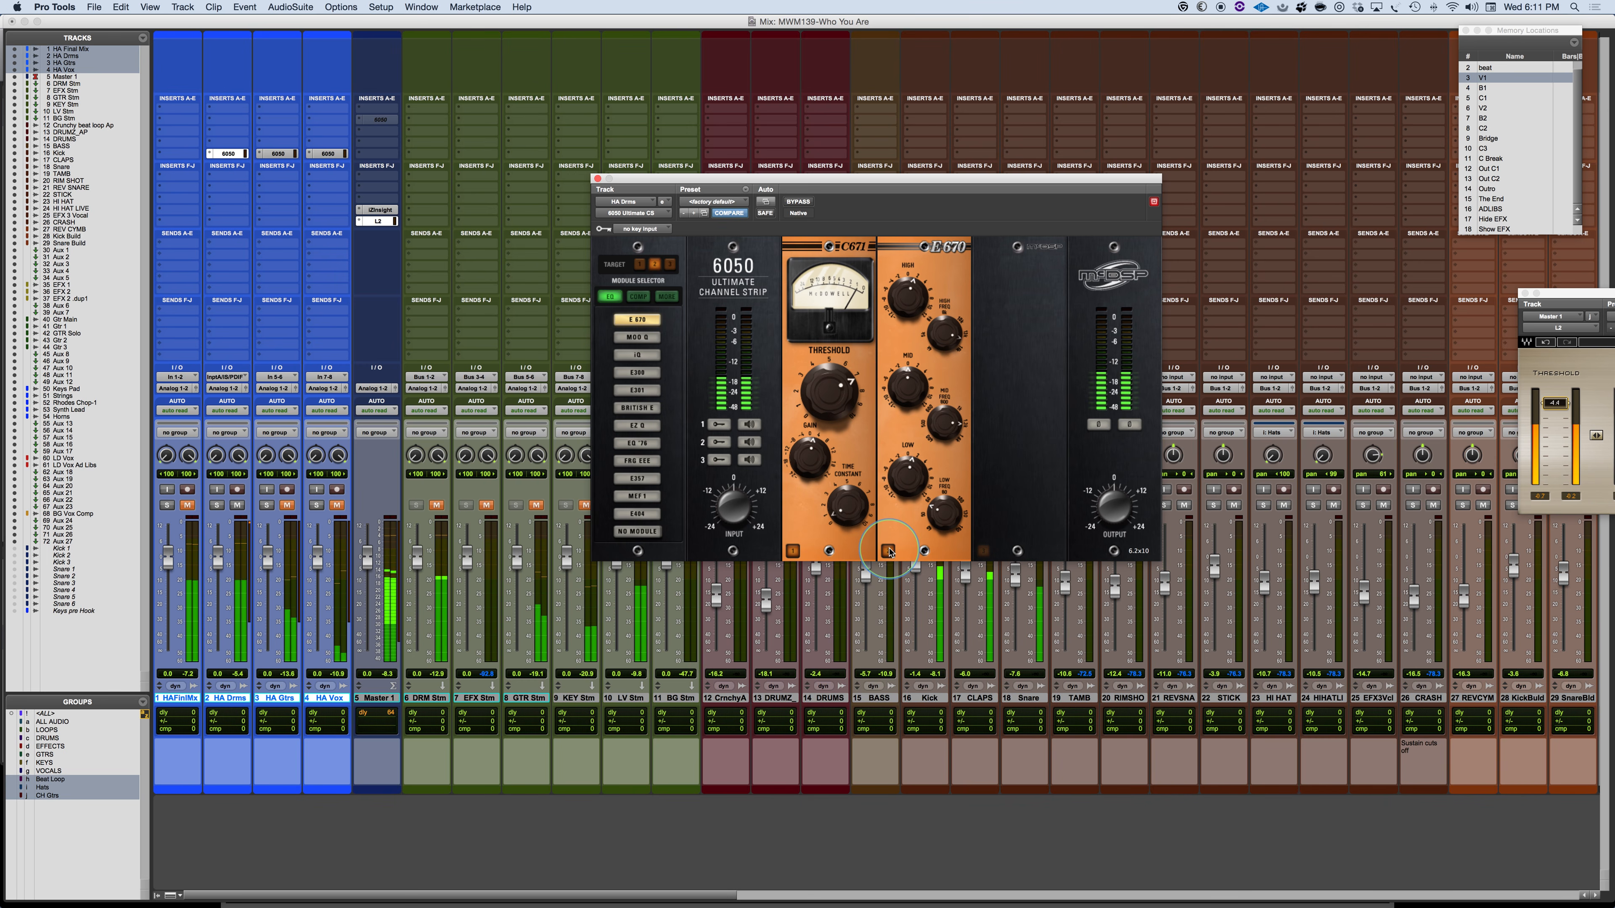
pyautogui.moveTo(907, 485); pyautogui.dragTo(908, 488)
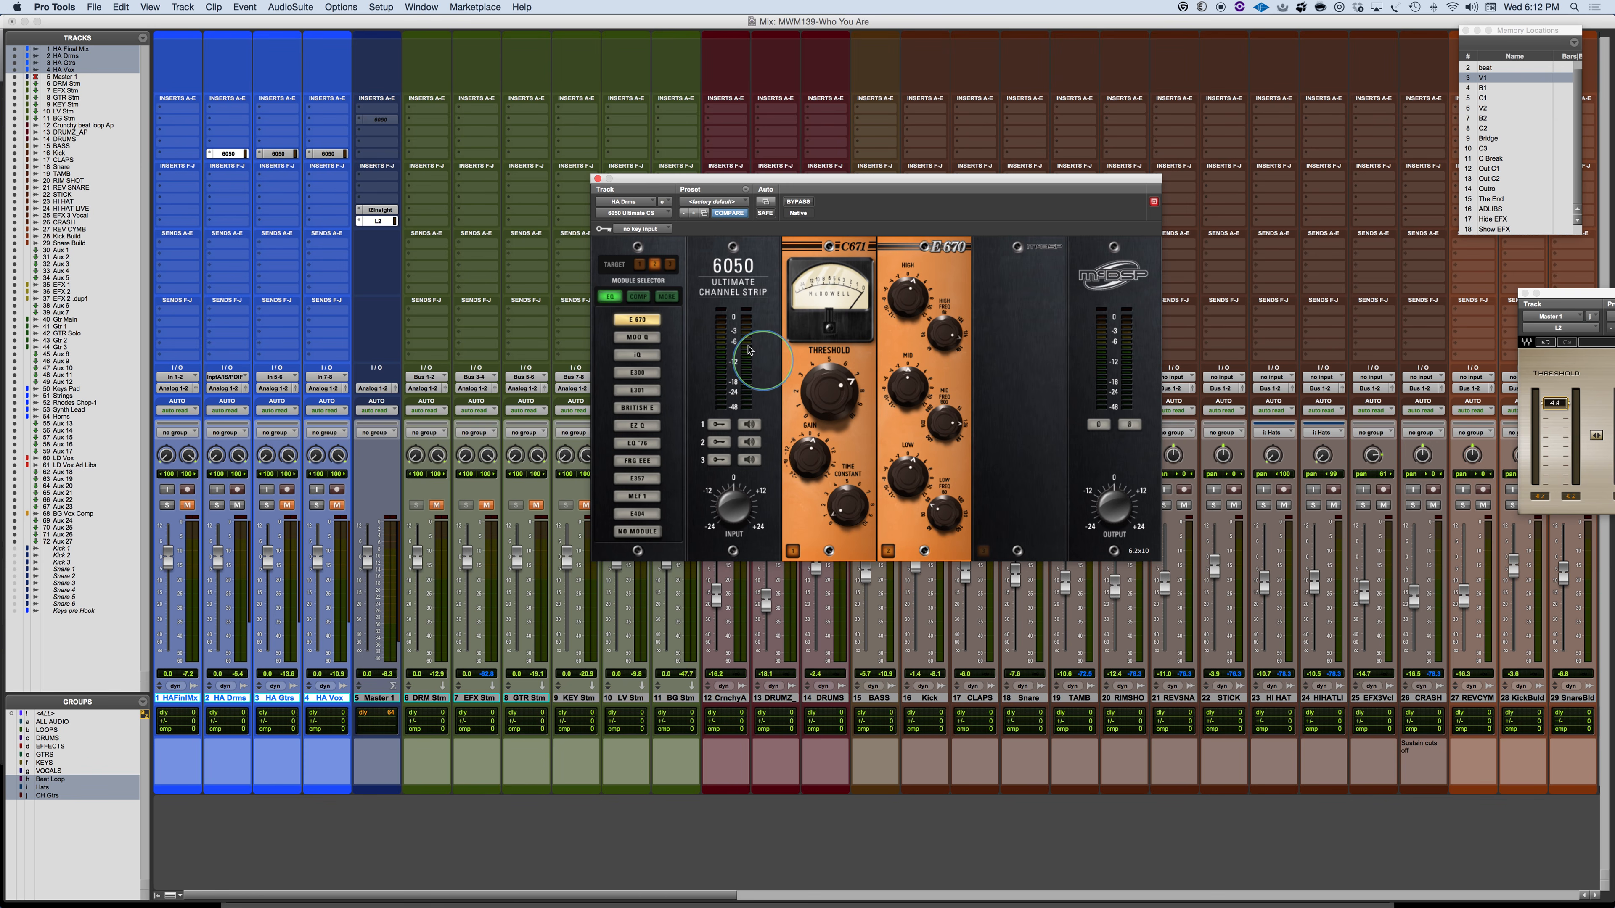
# Start playback and audition the MOO Q, iQ, E300, E301, British E and EZ Q modules in the second slot.
pyautogui.press('space')
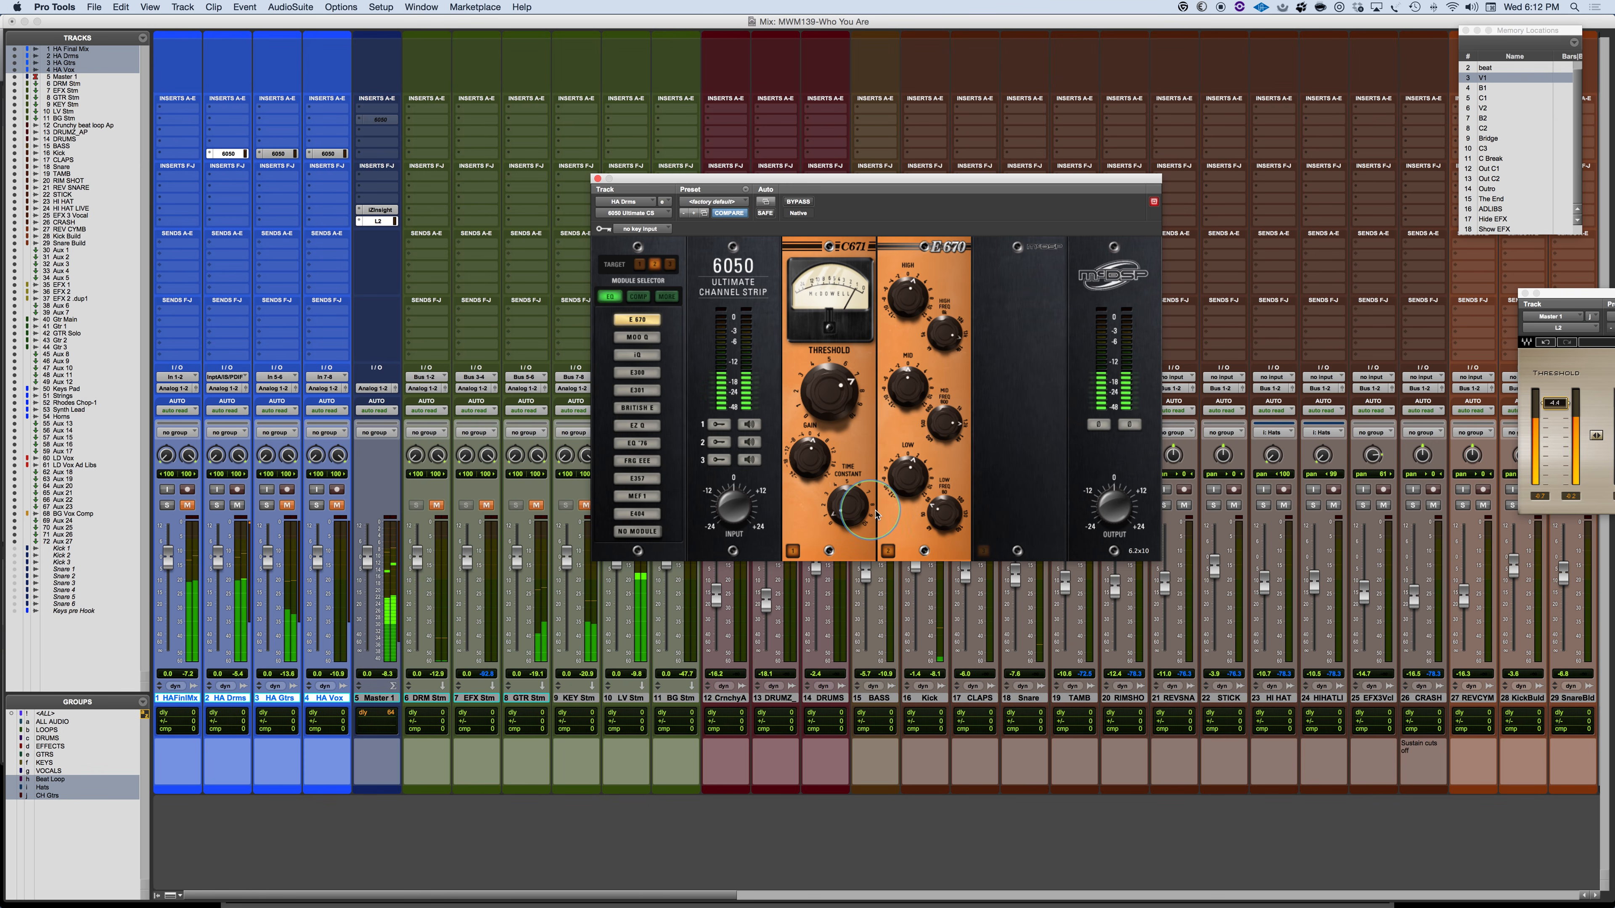
pyautogui.click(636, 337)
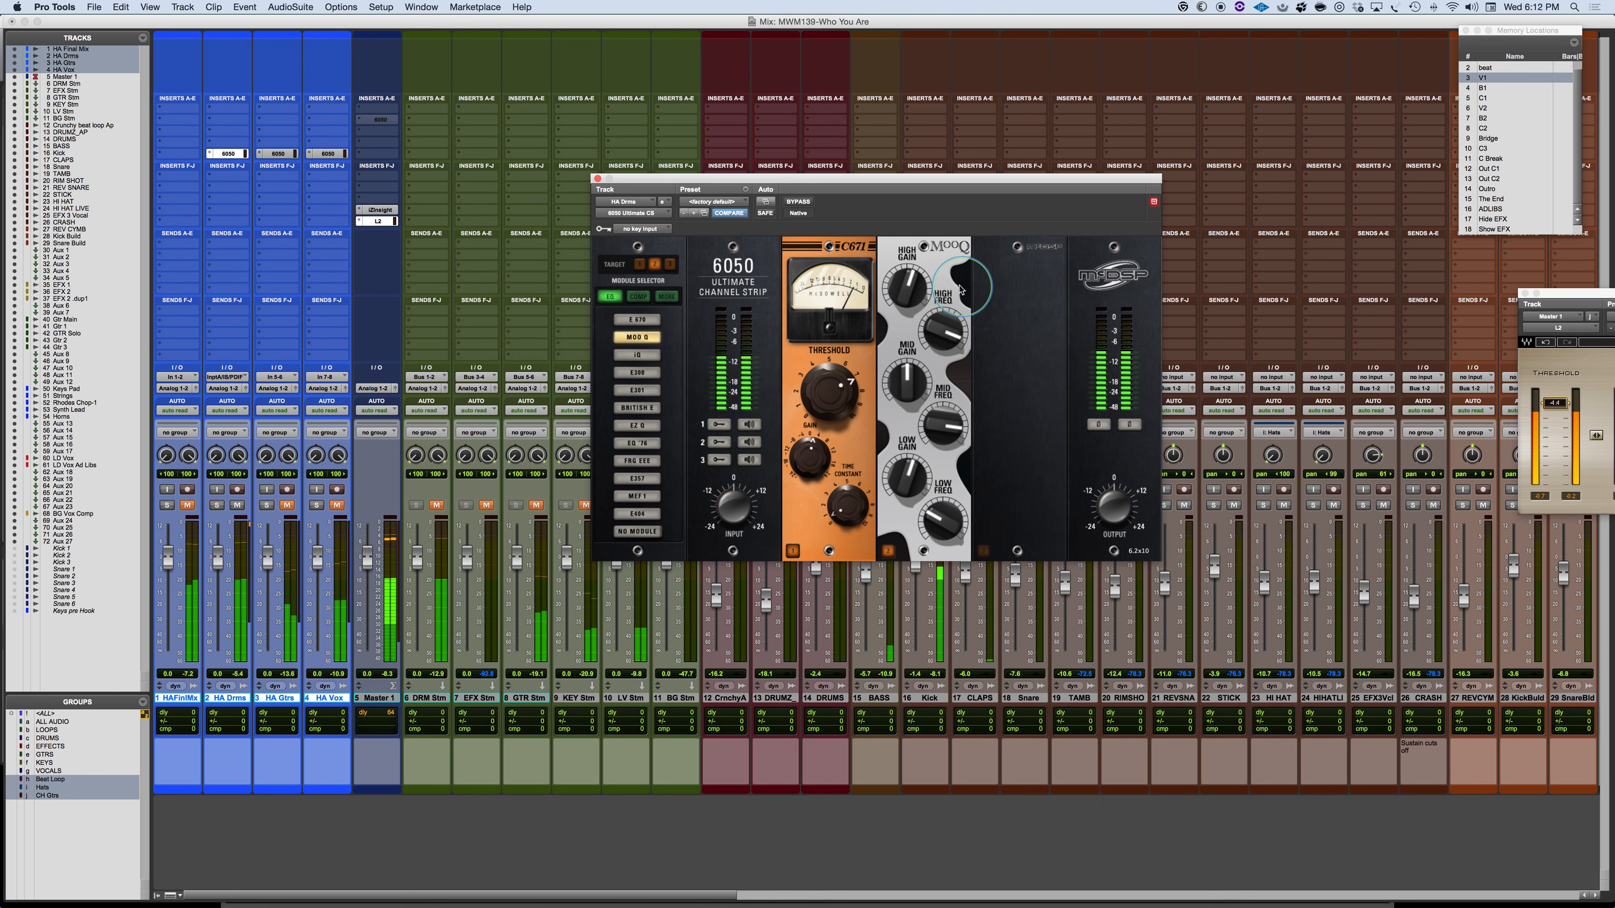
pyautogui.click(633, 356)
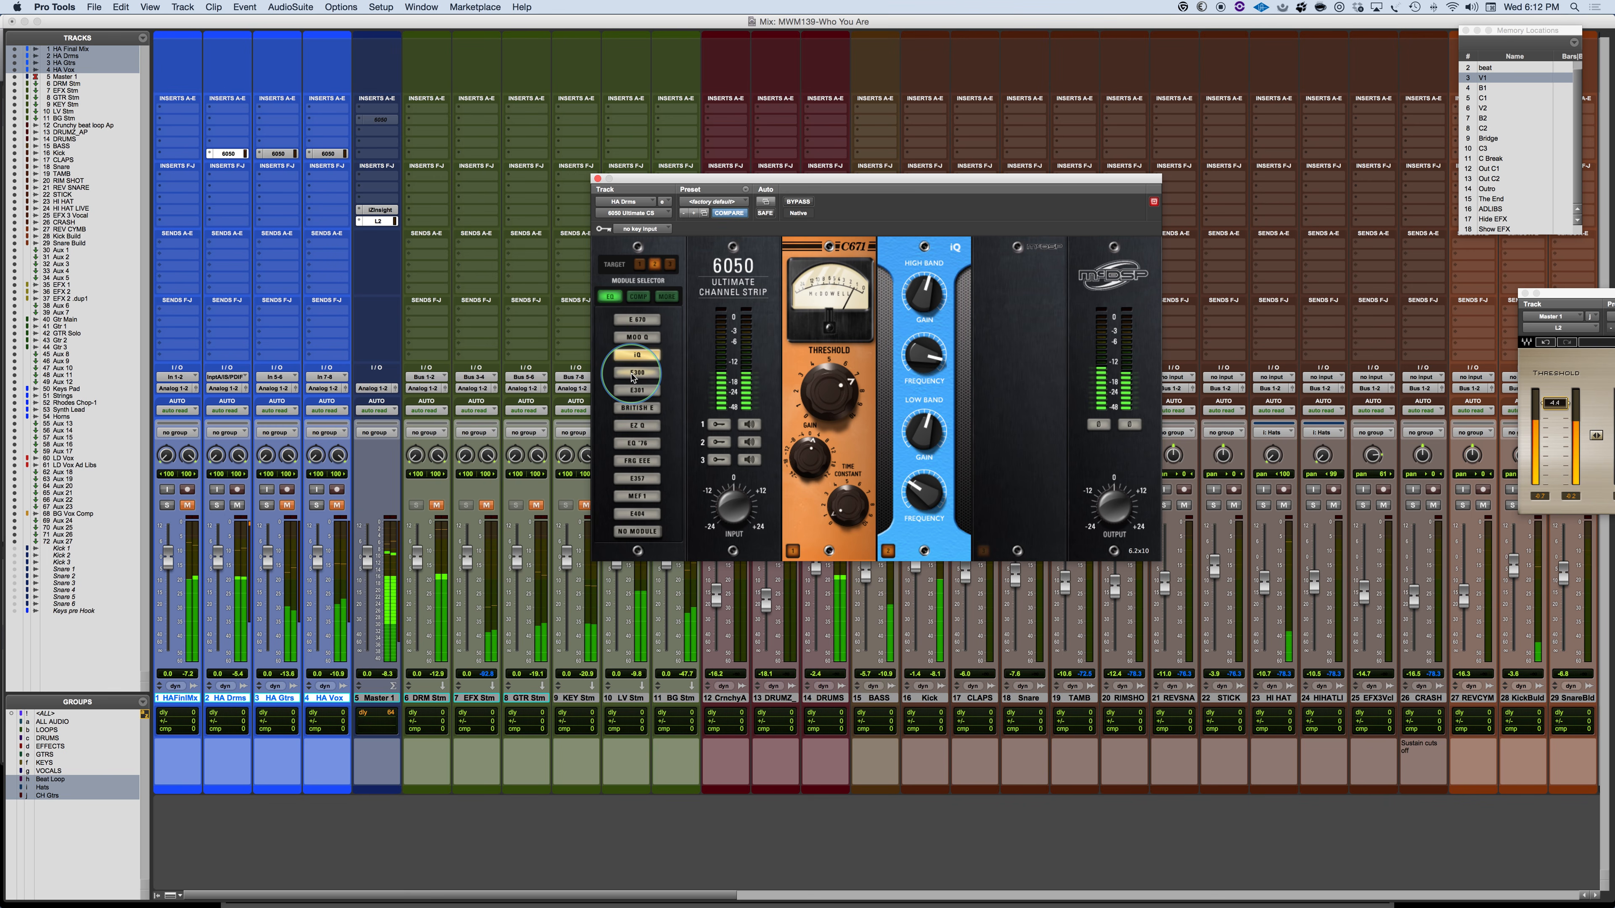
pyautogui.click(633, 373)
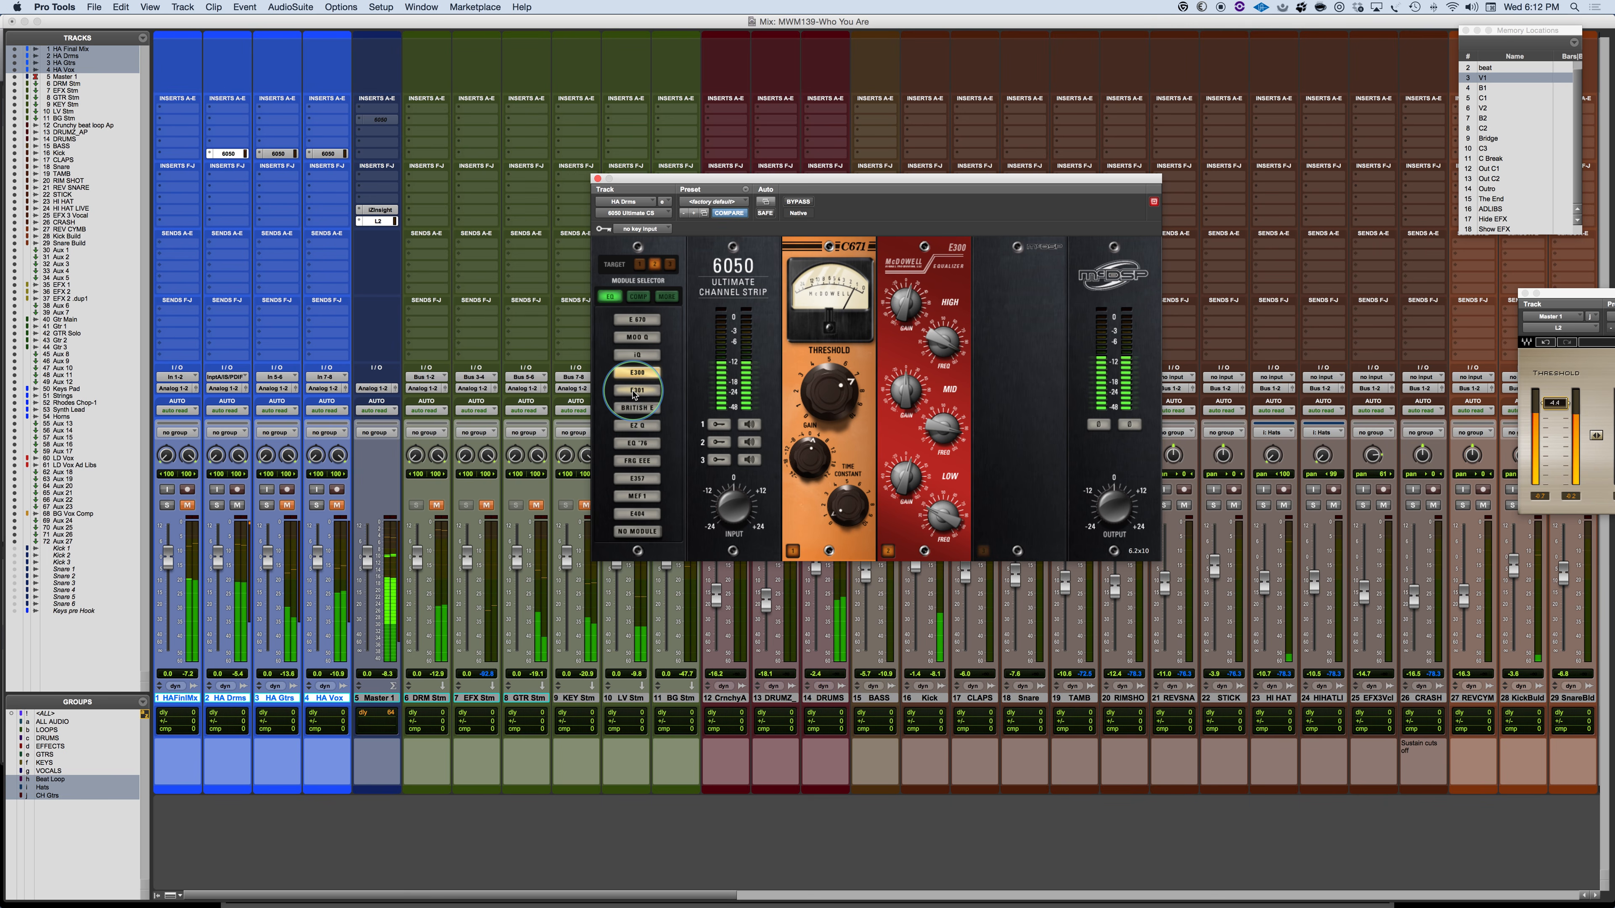
pyautogui.click(635, 391)
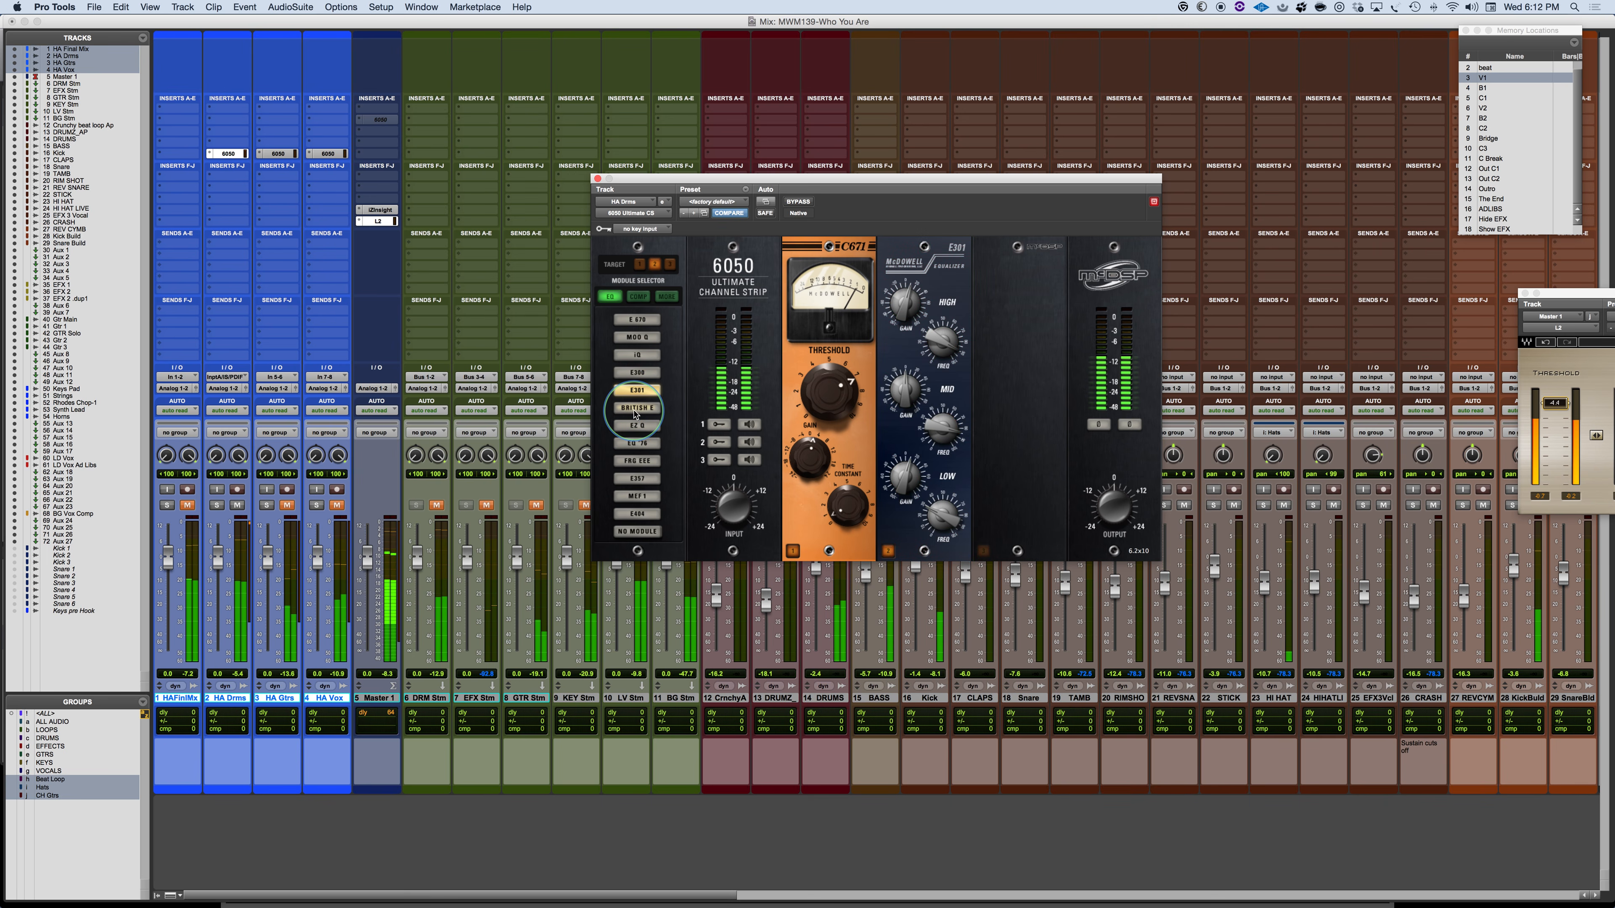
pyautogui.click(635, 410)
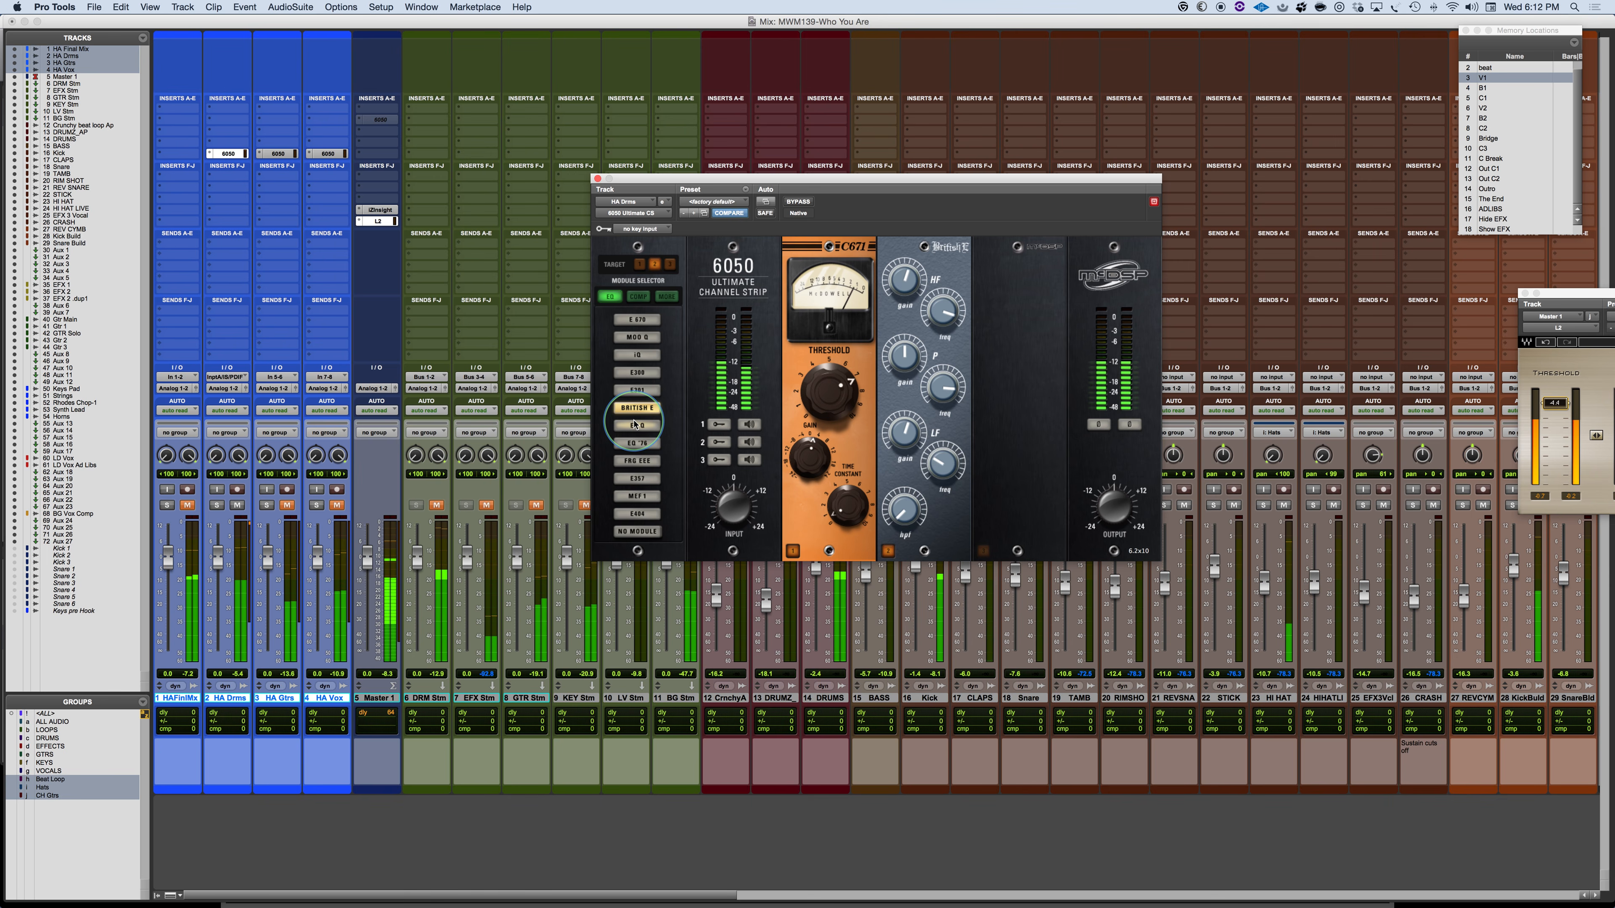
pyautogui.click(635, 424)
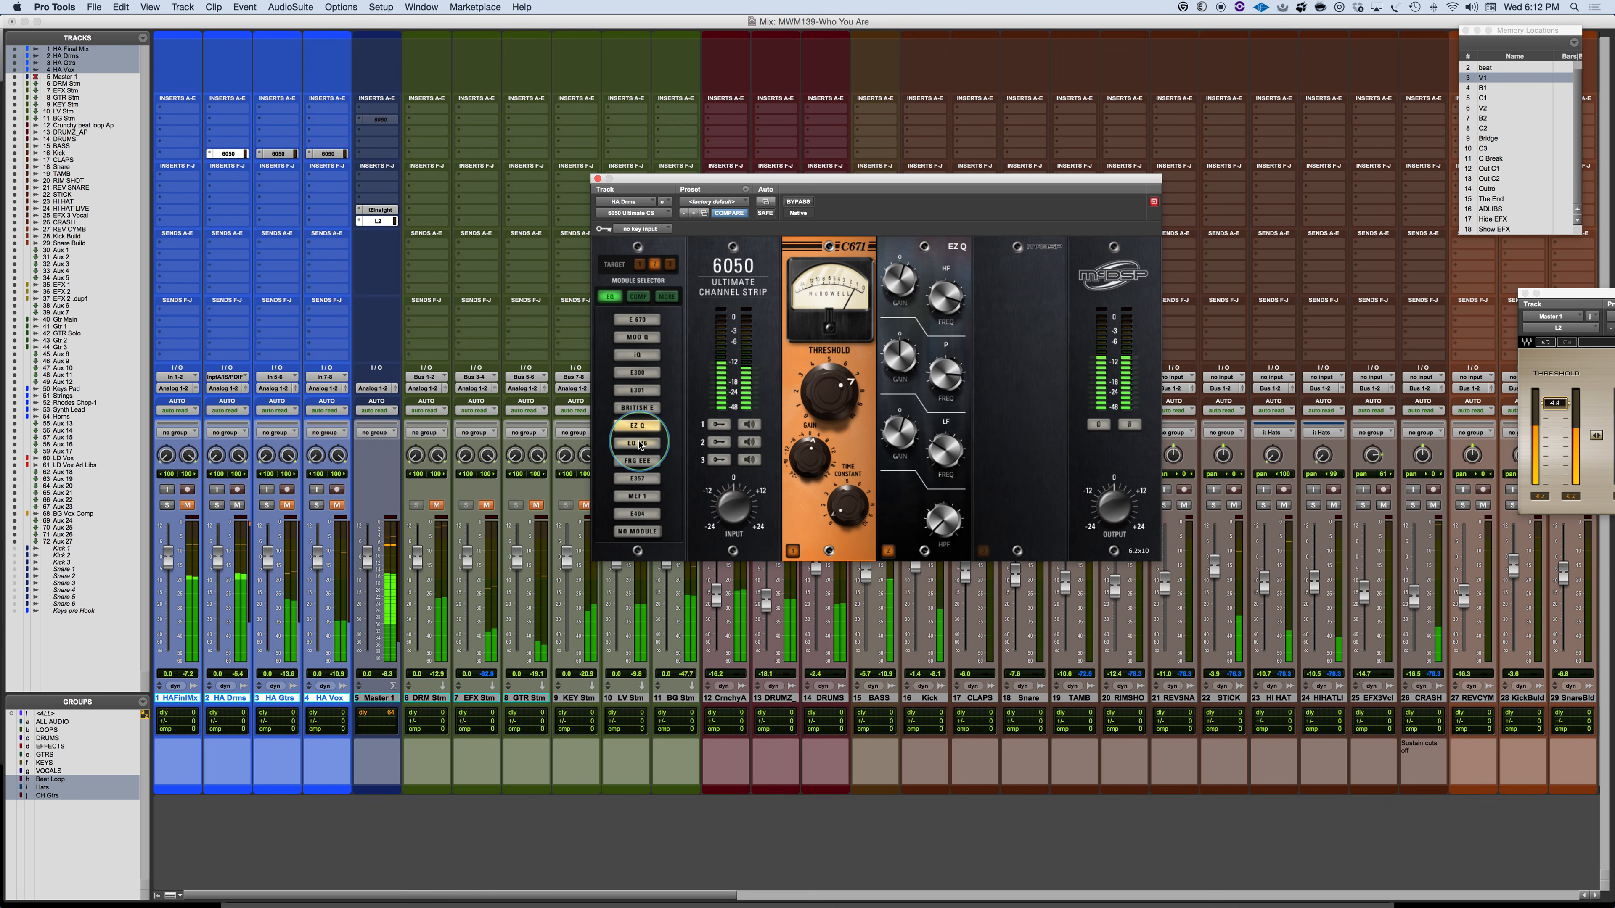
# Audition the EQ '76, FRG EEE, E357, MEF 1 and E404 modules in the second slot, and stop playback.
pyautogui.click(639, 443)
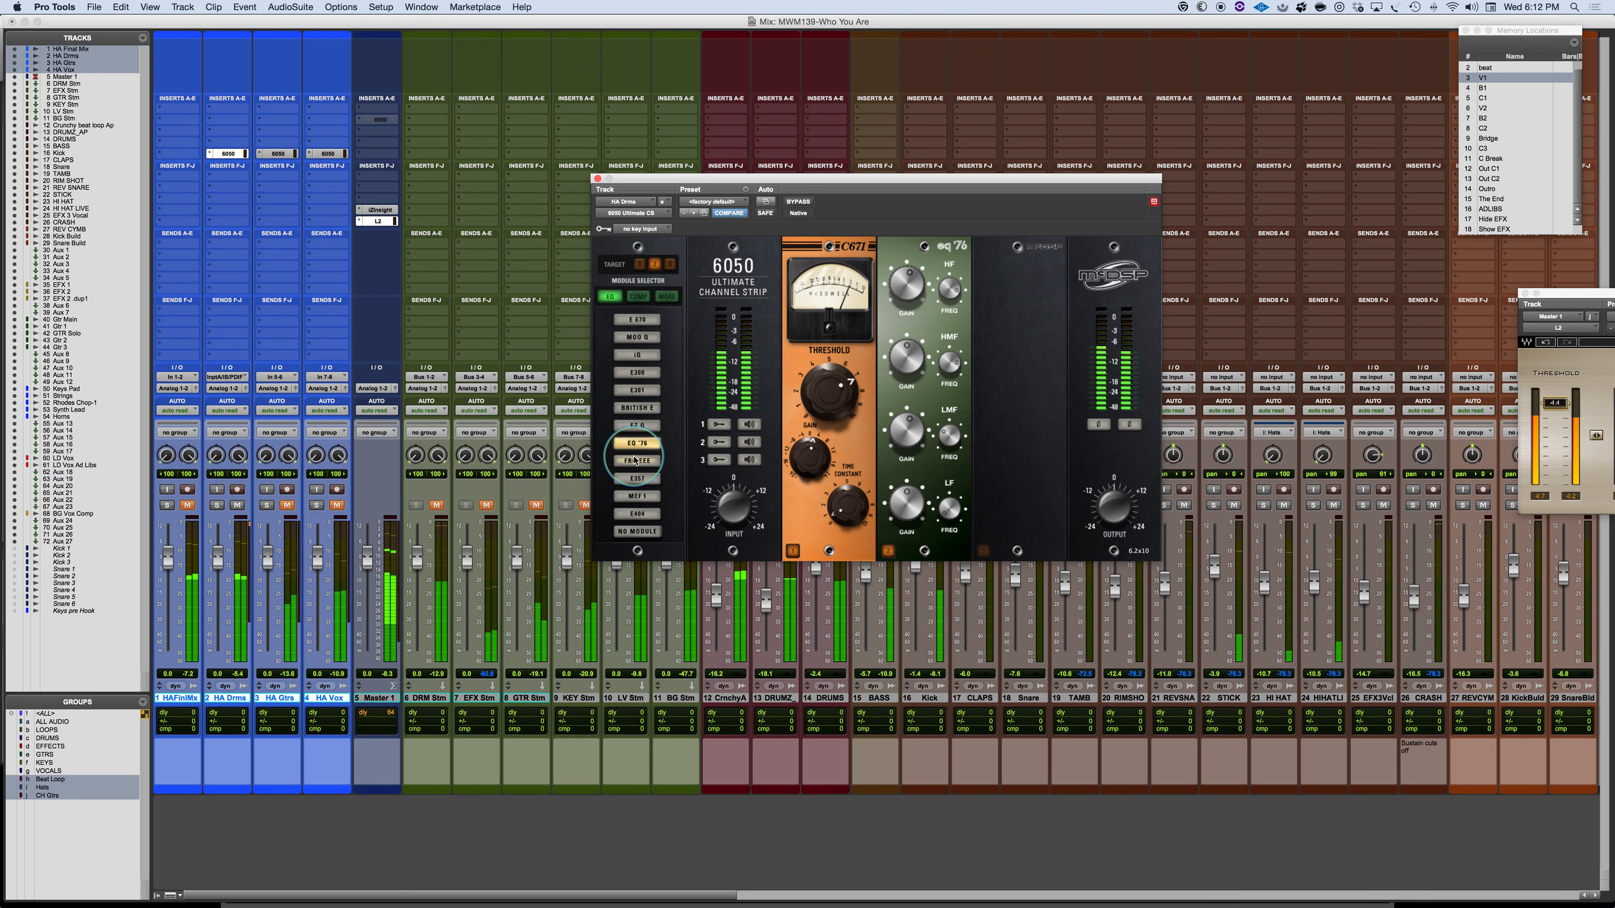
pyautogui.click(635, 462)
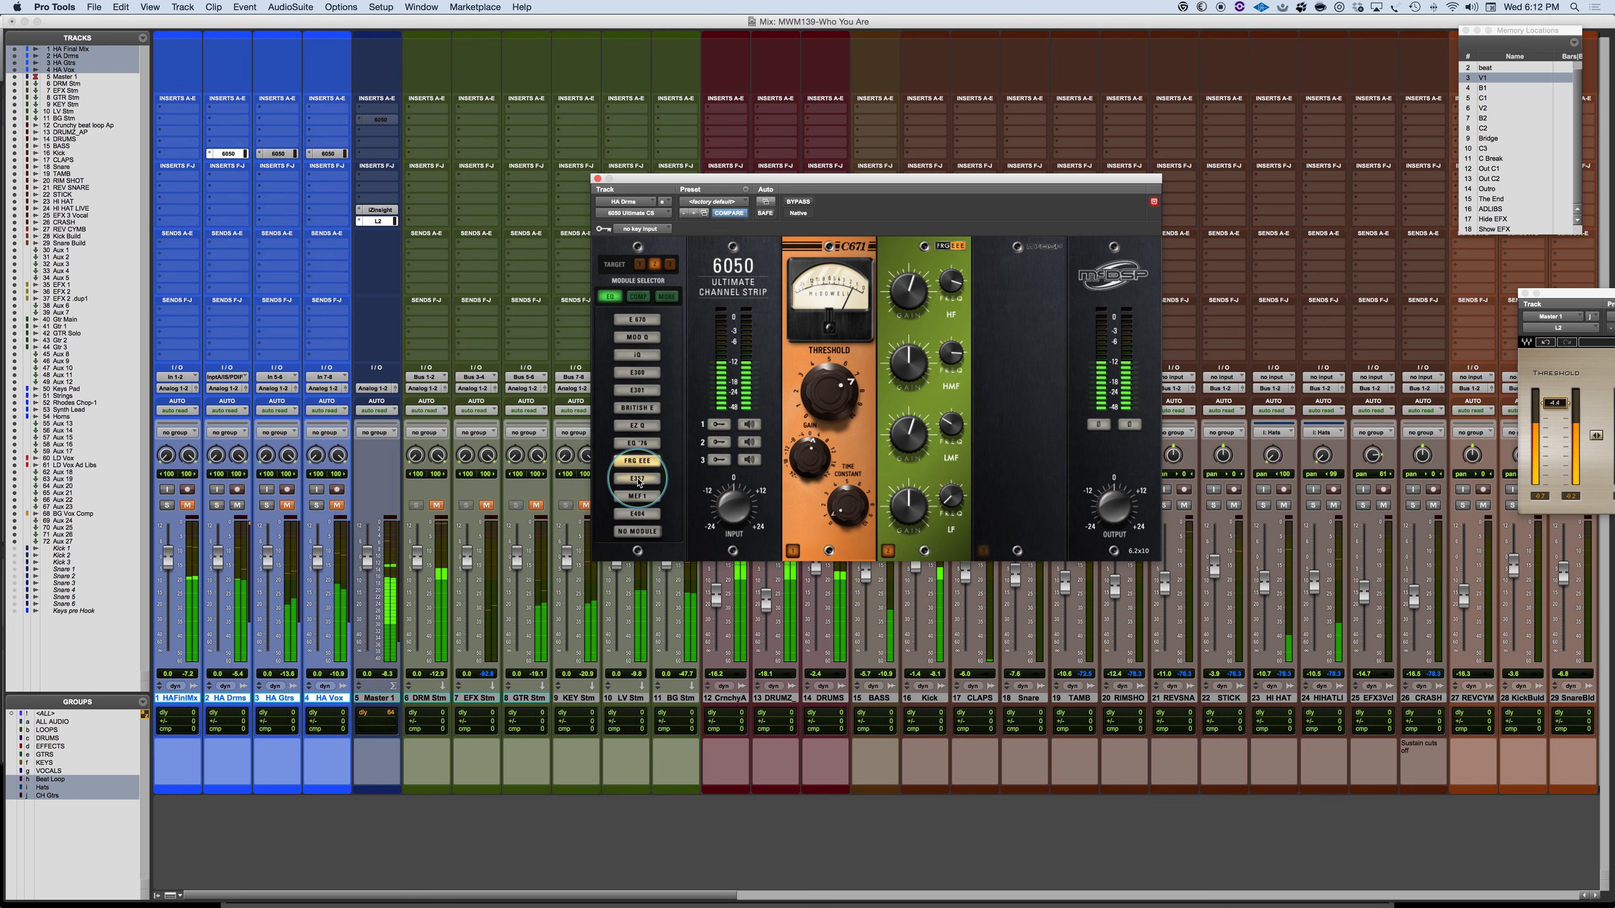
pyautogui.click(638, 480)
pyautogui.click(636, 496)
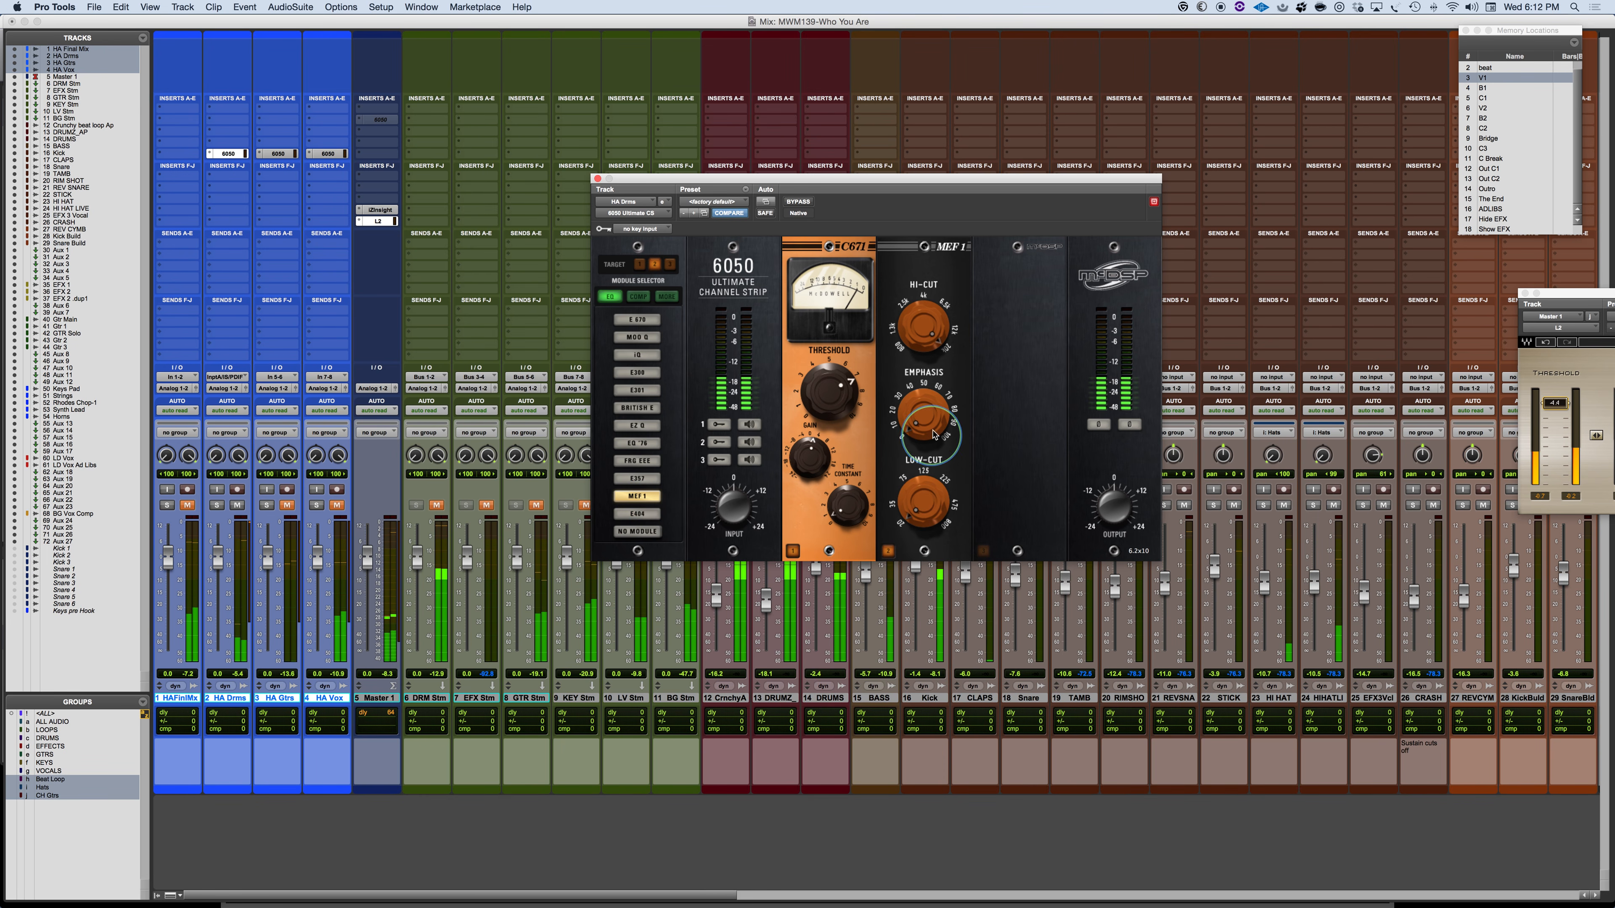
pyautogui.click(645, 516)
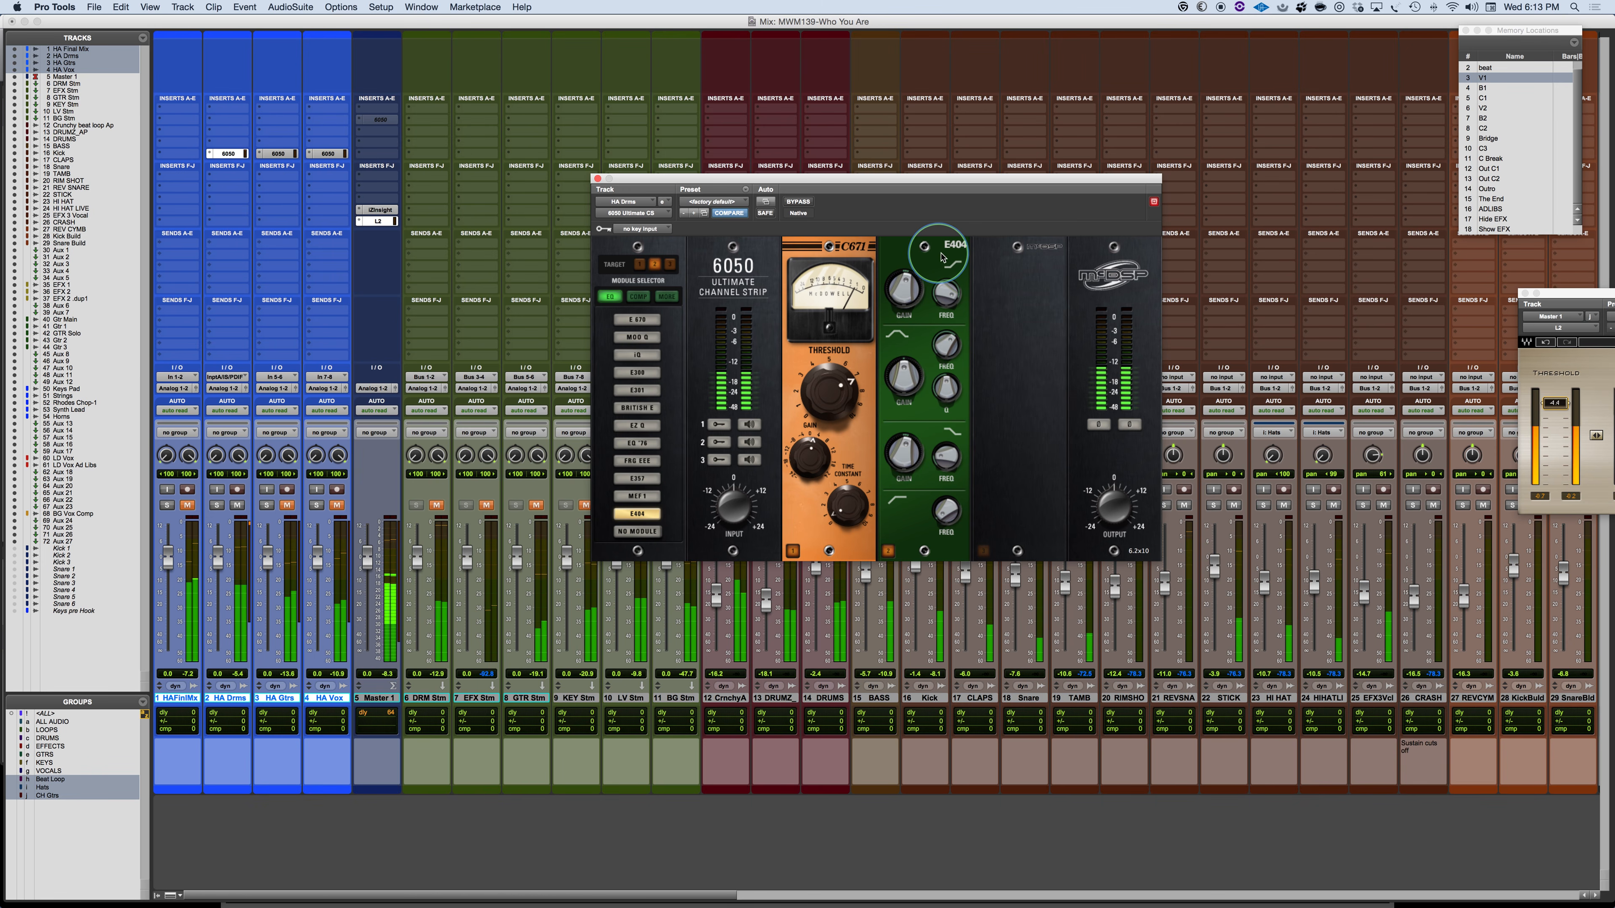
pyautogui.press('space')
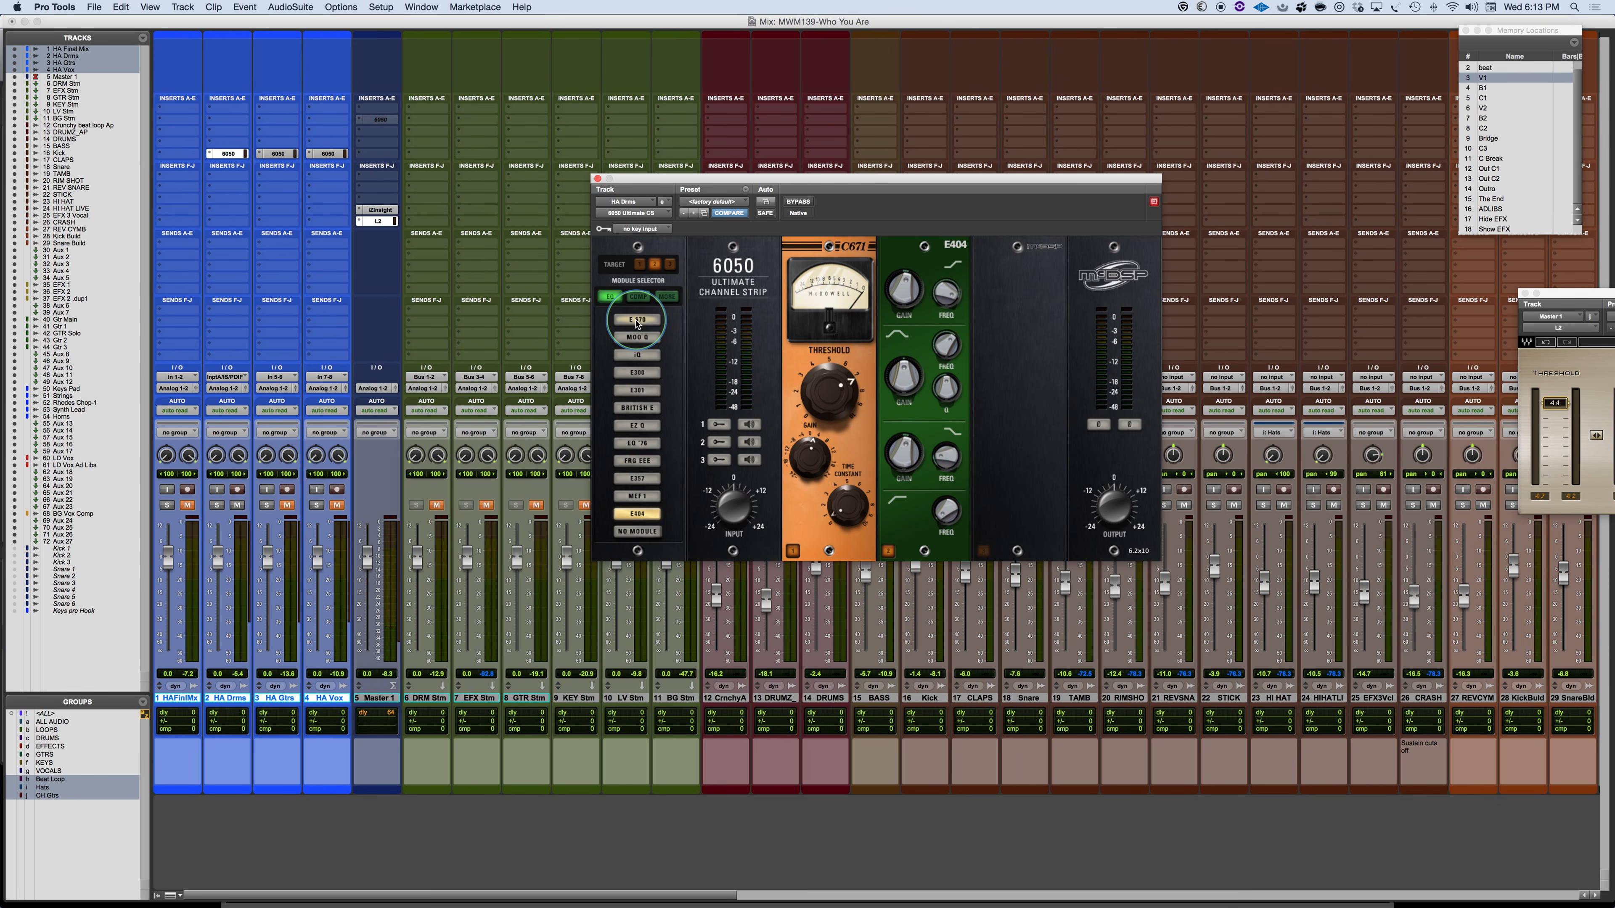
# Reload the E670 EQ into the second slot and listen to a short stretch of playback.
pyautogui.click(636, 321)
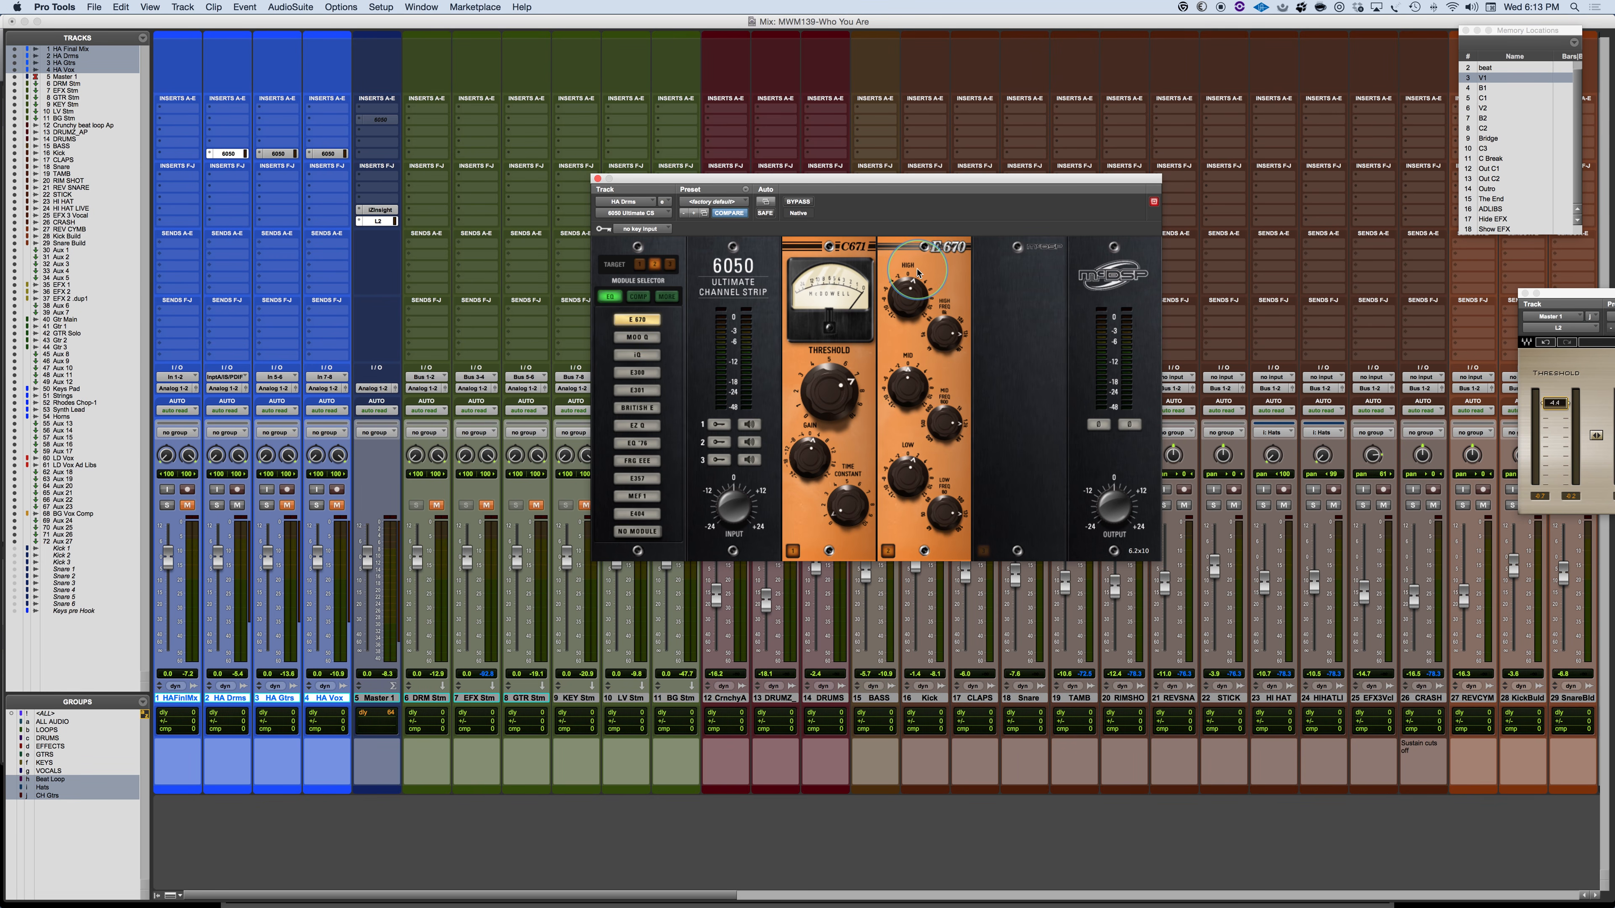
pyautogui.press('space')
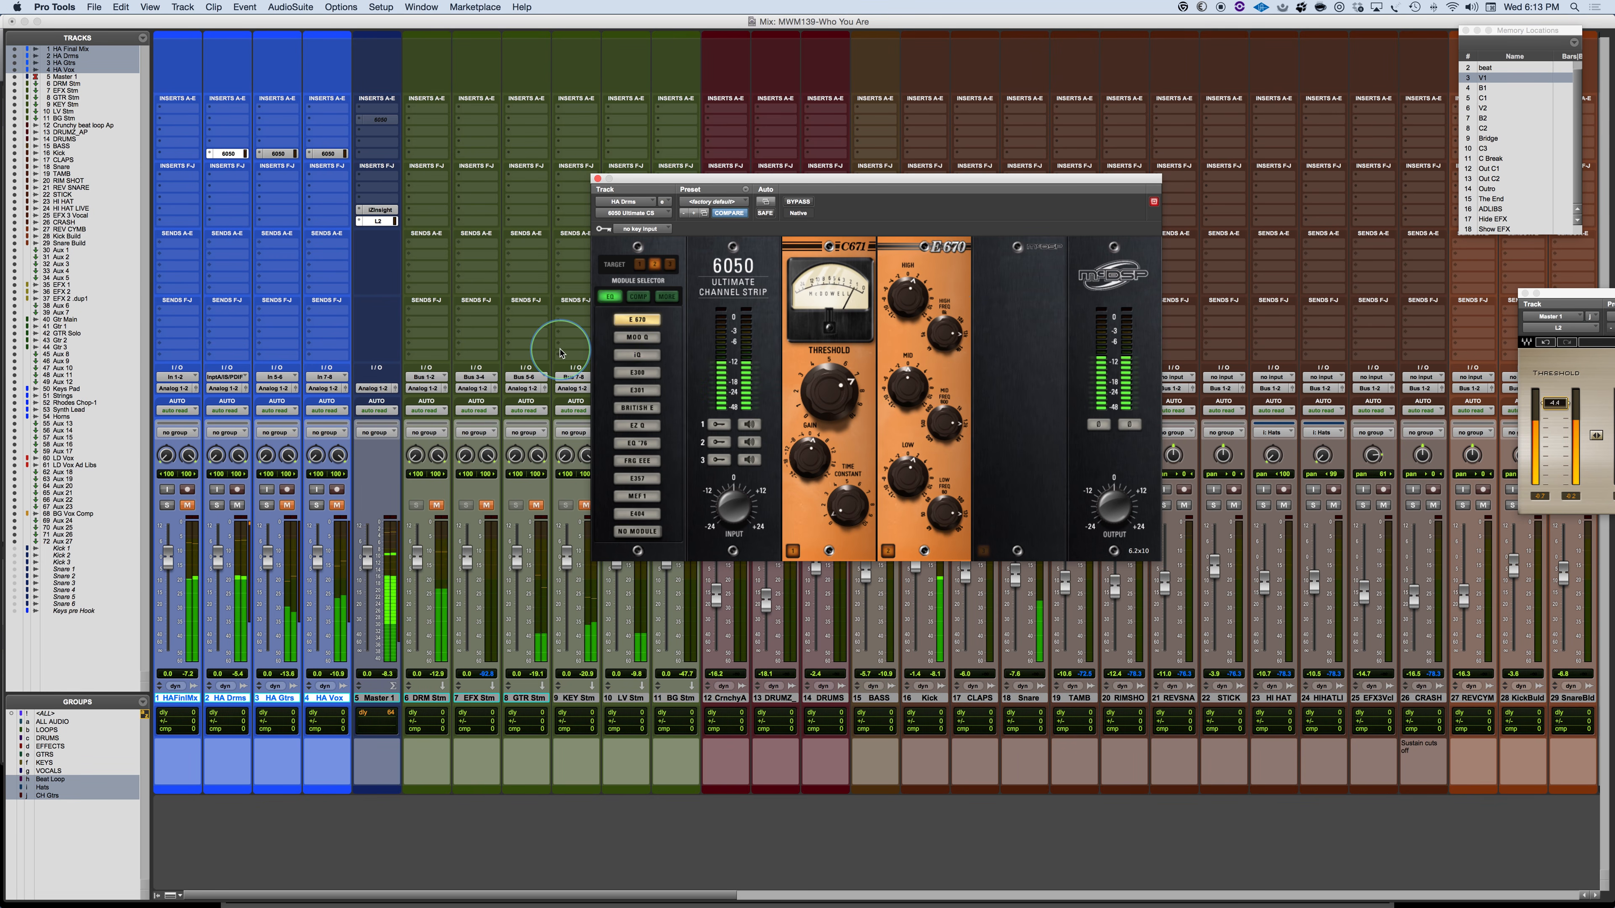
pyautogui.press('space')
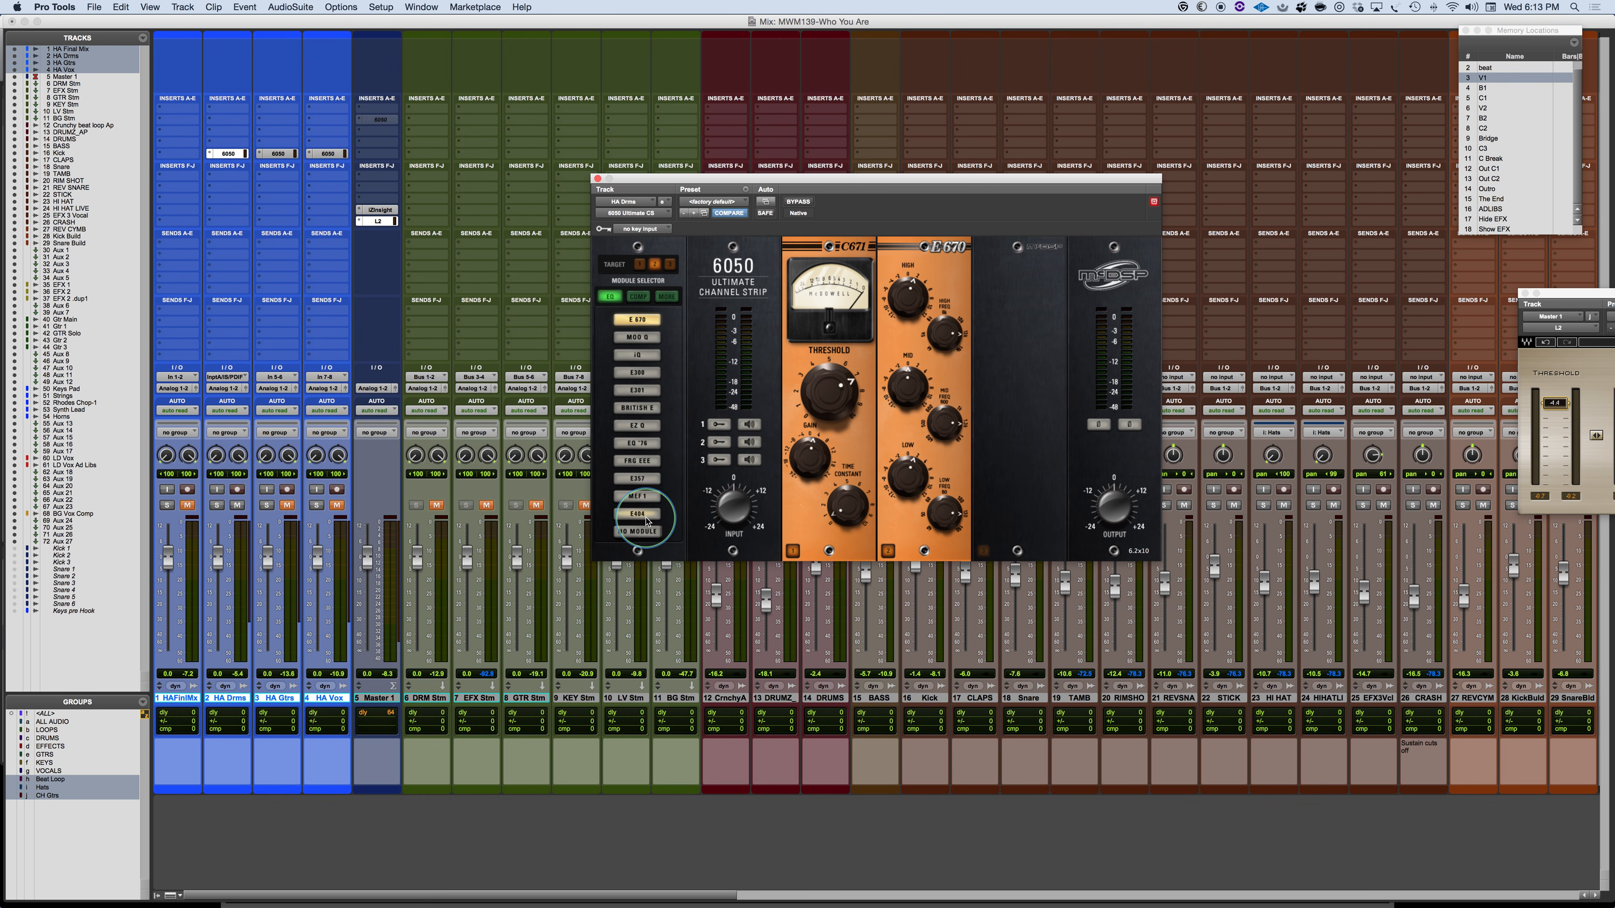
# Target the empty third slot and load the S671 saturation module into it.
pyautogui.click(1024, 273)
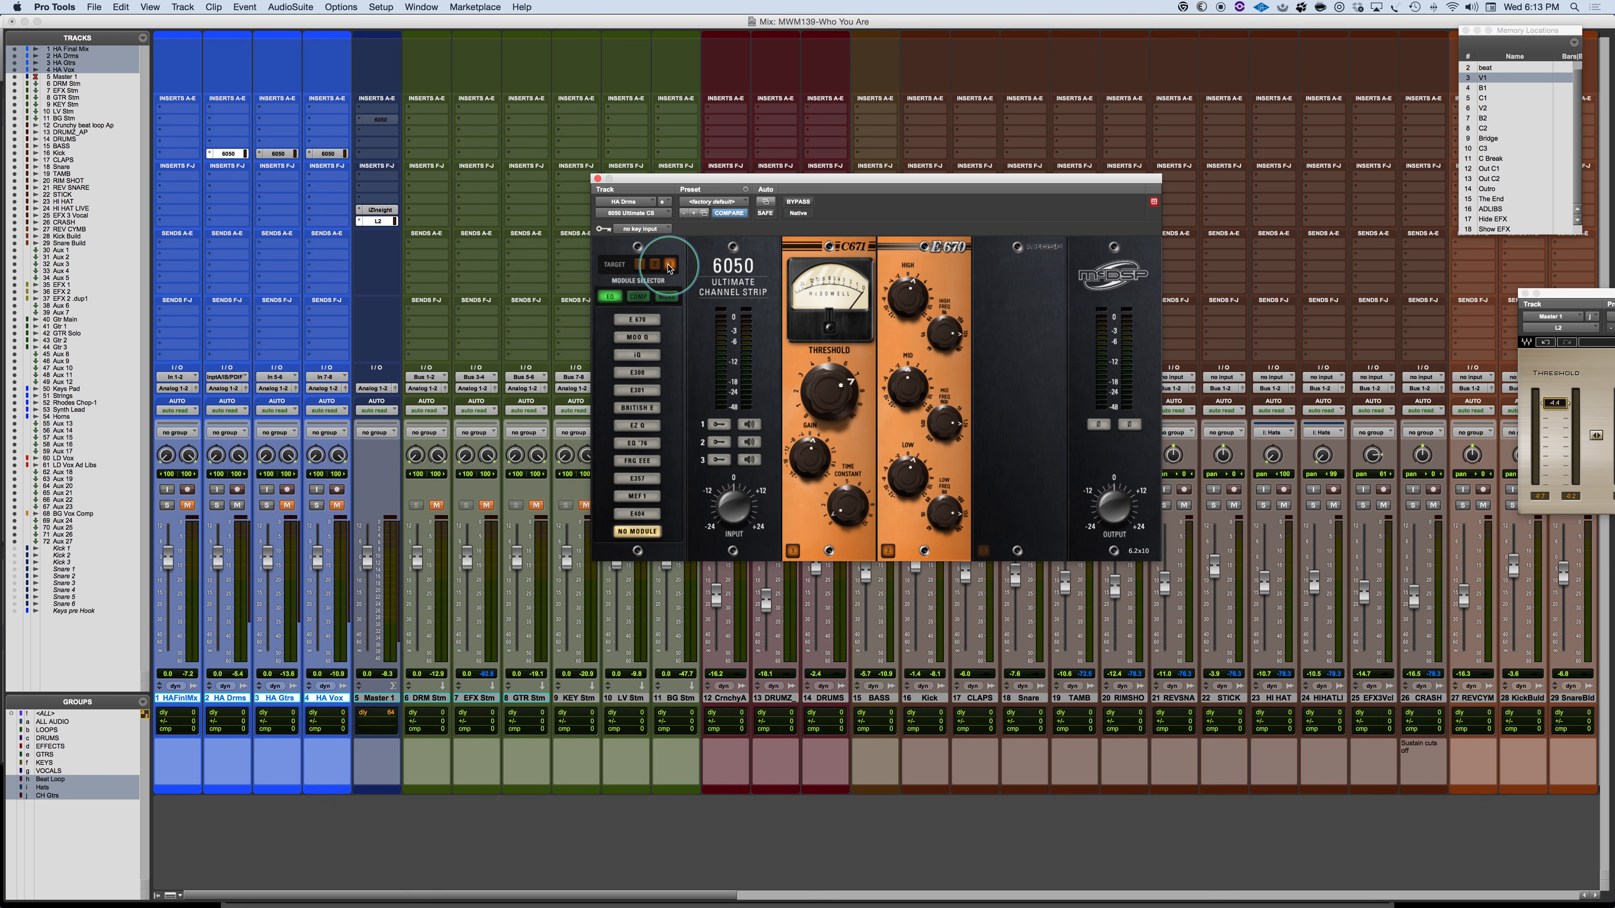
pyautogui.click(666, 299)
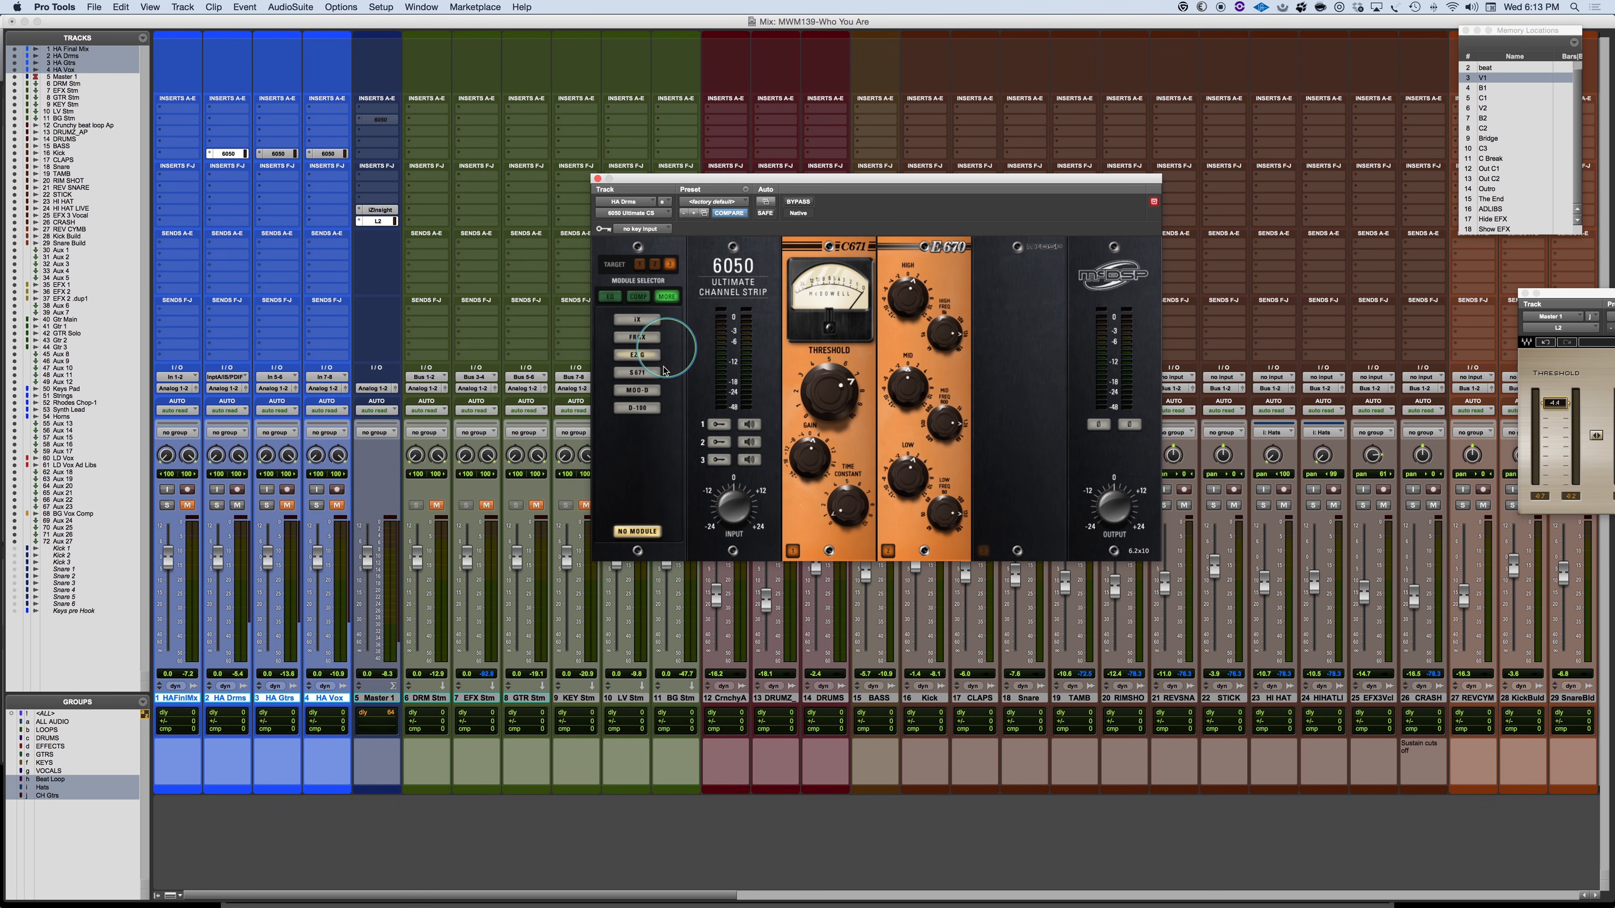
pyautogui.click(639, 373)
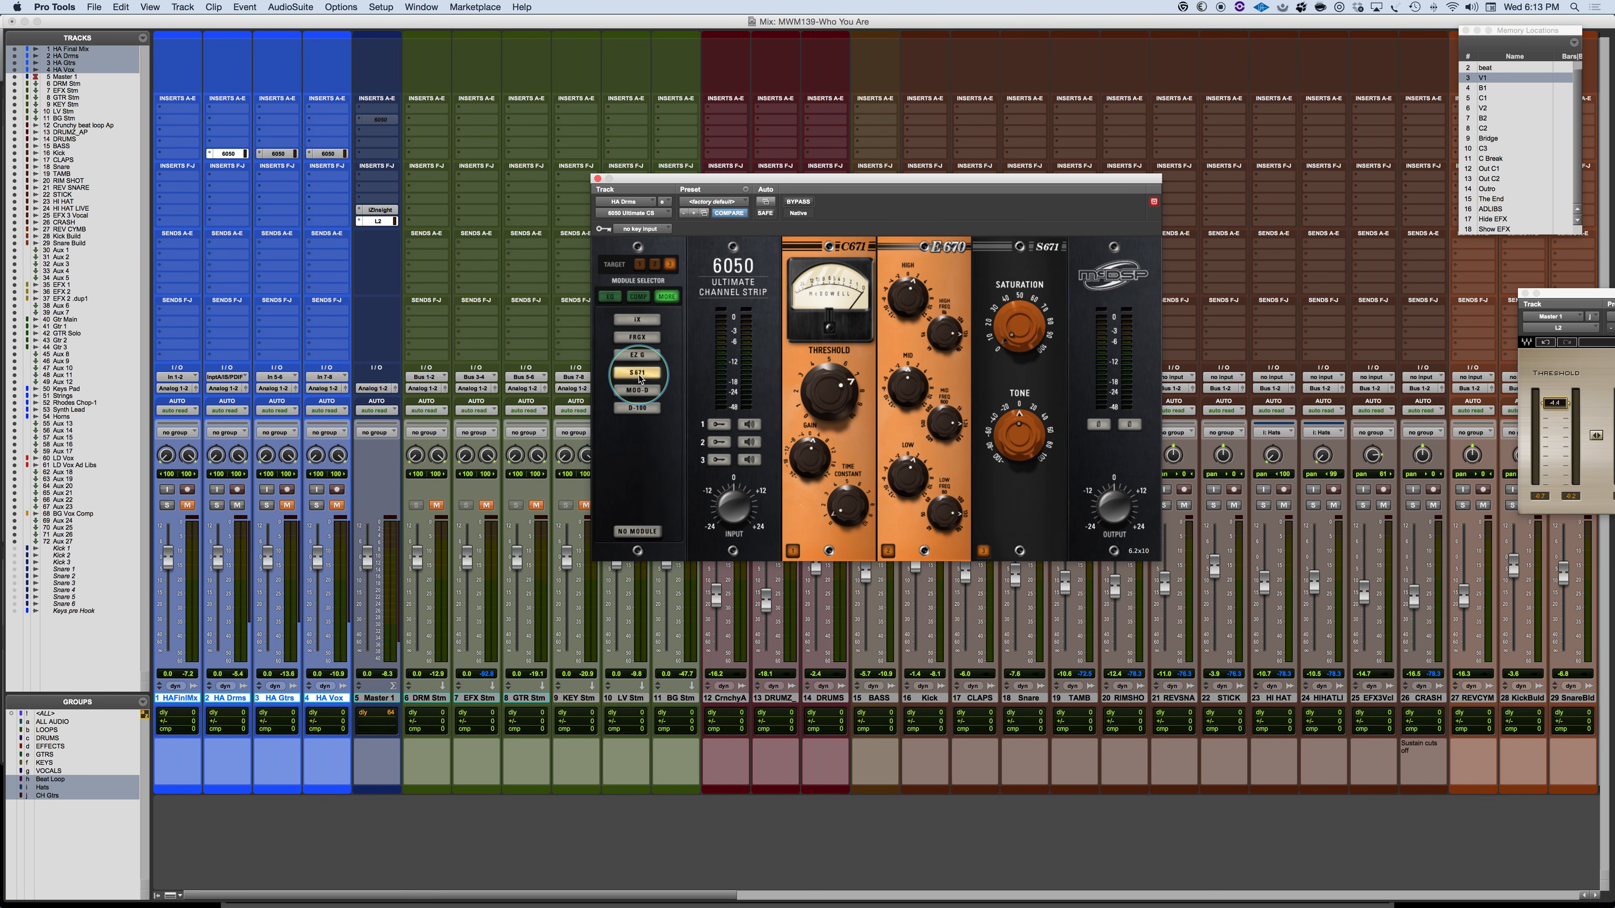
# Start playback, adjust the S671's saturation, and set its tone to about -29.6.
pyautogui.click(1013, 342)
pyautogui.press('space')
pyautogui.moveTo(1009, 324)
pyautogui.mouseDown()
pyautogui.moveTo(1004, 299)
pyautogui.moveTo(1006, 321)
pyautogui.mouseUp()
pyautogui.moveTo(1010, 428)
pyautogui.mouseDown()
pyautogui.moveTo(1010, 503)
pyautogui.moveTo(1001, 452)
pyautogui.mouseUp()
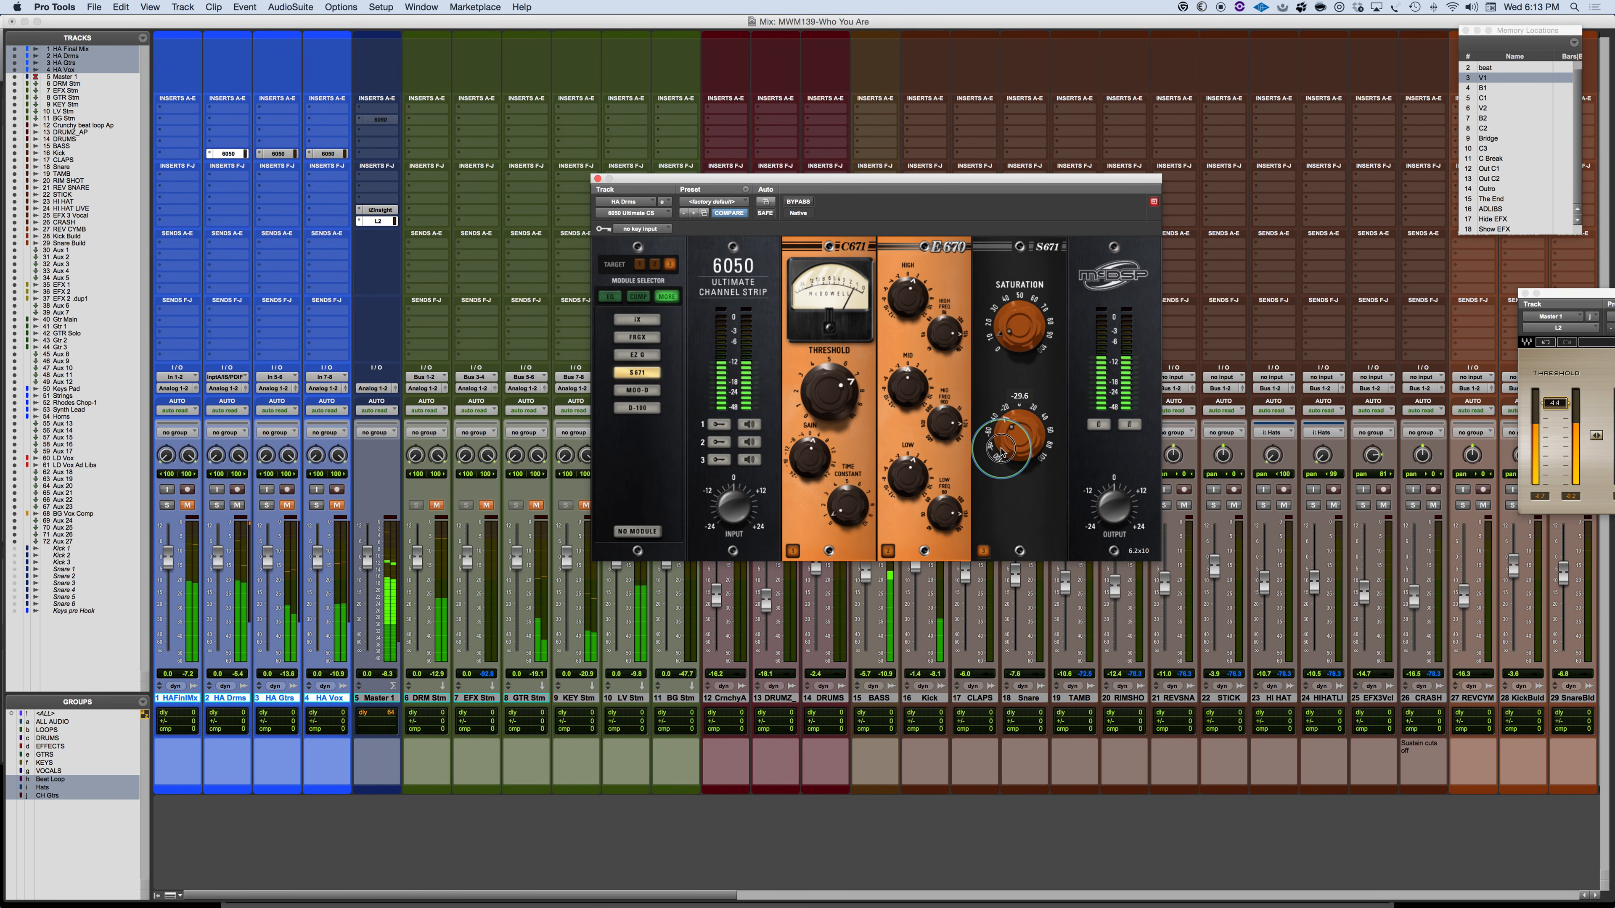
pyautogui.moveTo(1011, 331); pyautogui.dragTo(1014, 341)
# Compare the sound with the plug-in and the S671 module bypassed and active, fine-tuning the S671's tone.
pyautogui.click(798, 201)
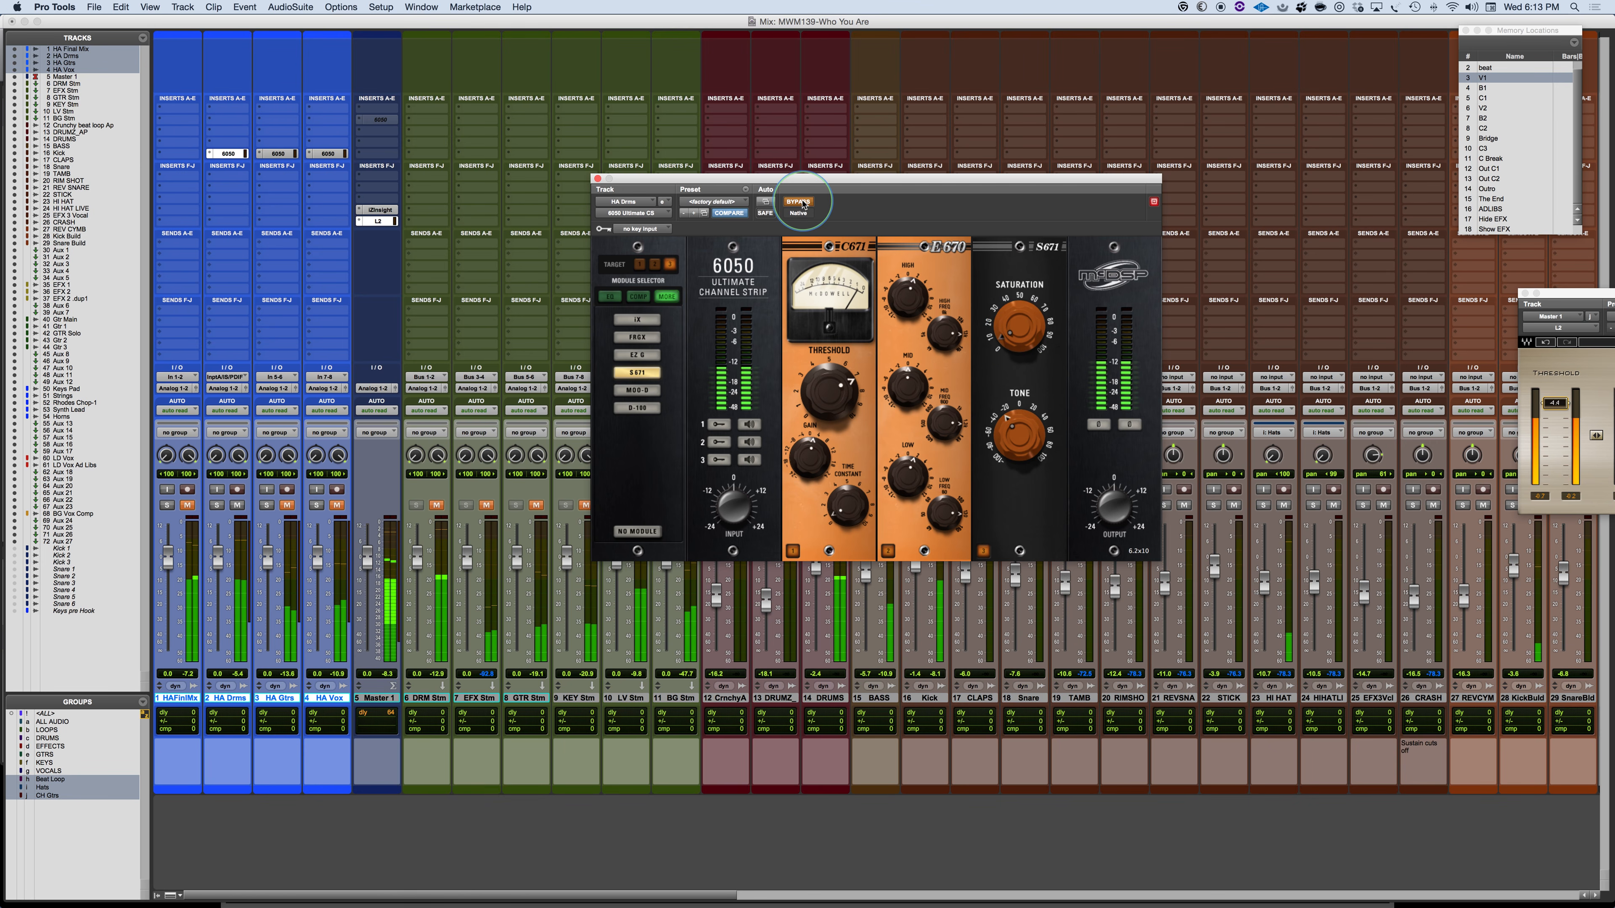
pyautogui.click(984, 553)
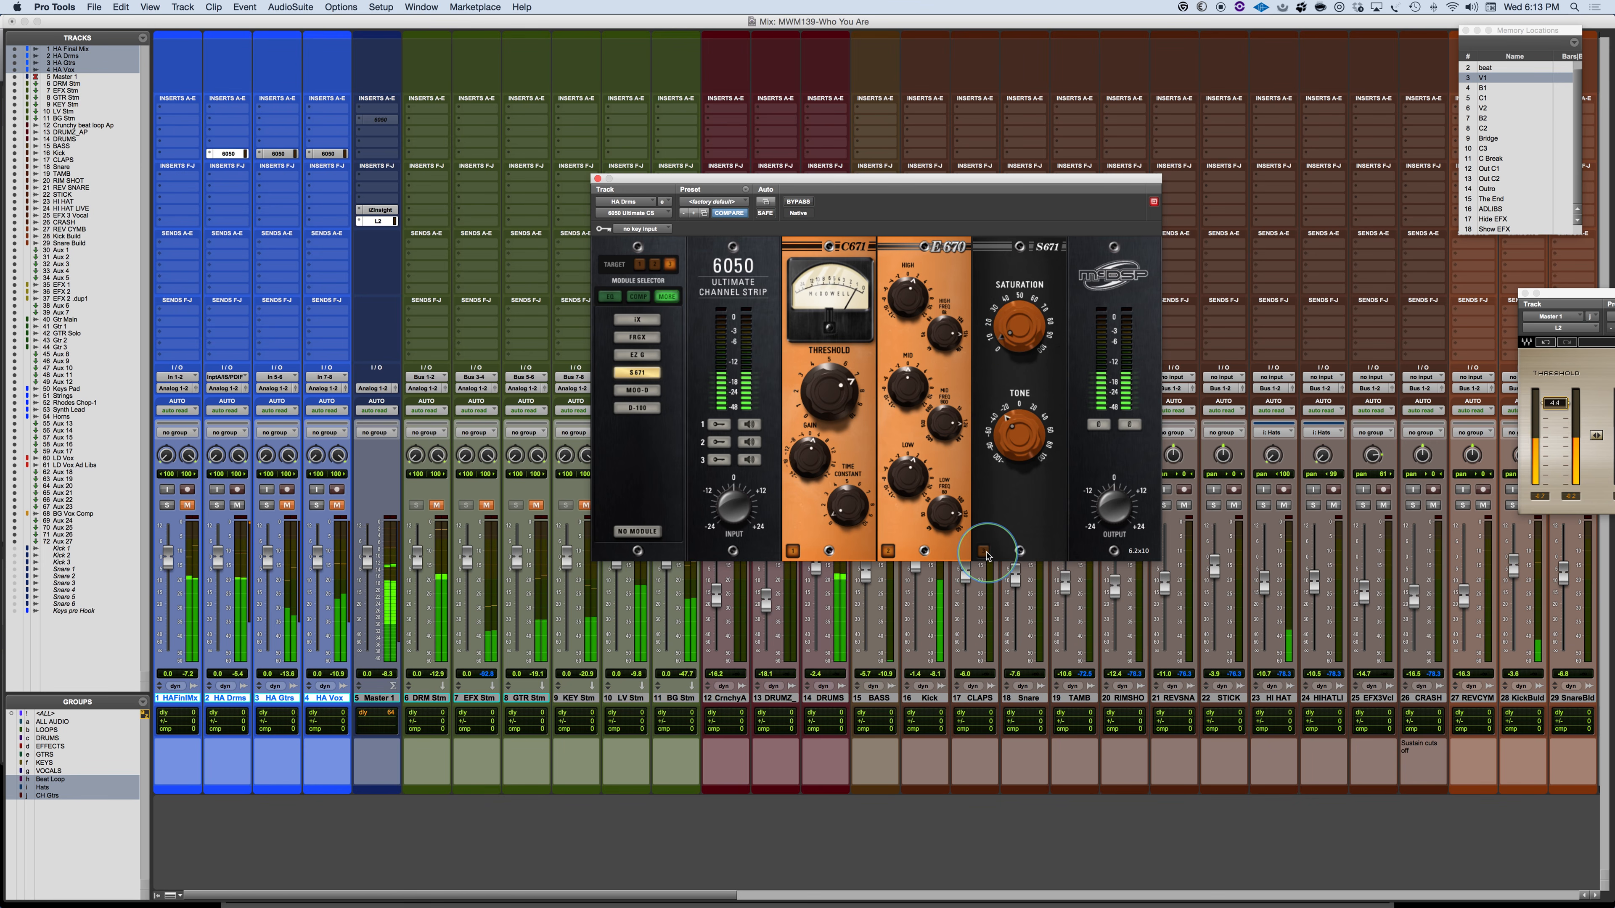
pyautogui.click(985, 554)
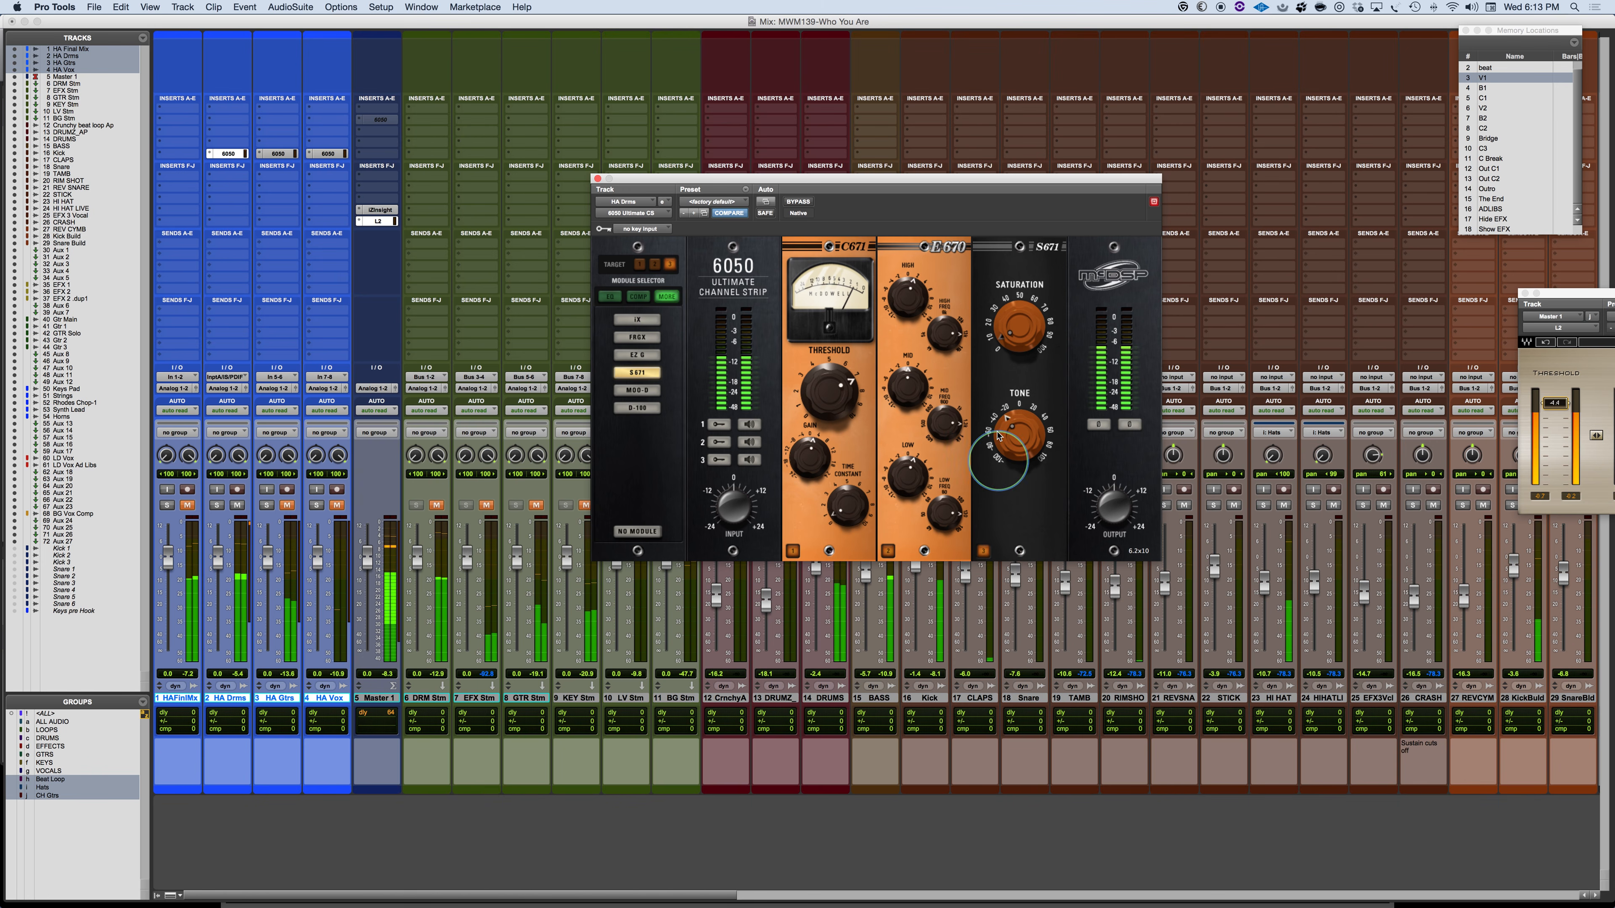
pyautogui.moveTo(1002, 421); pyautogui.dragTo(1004, 425)
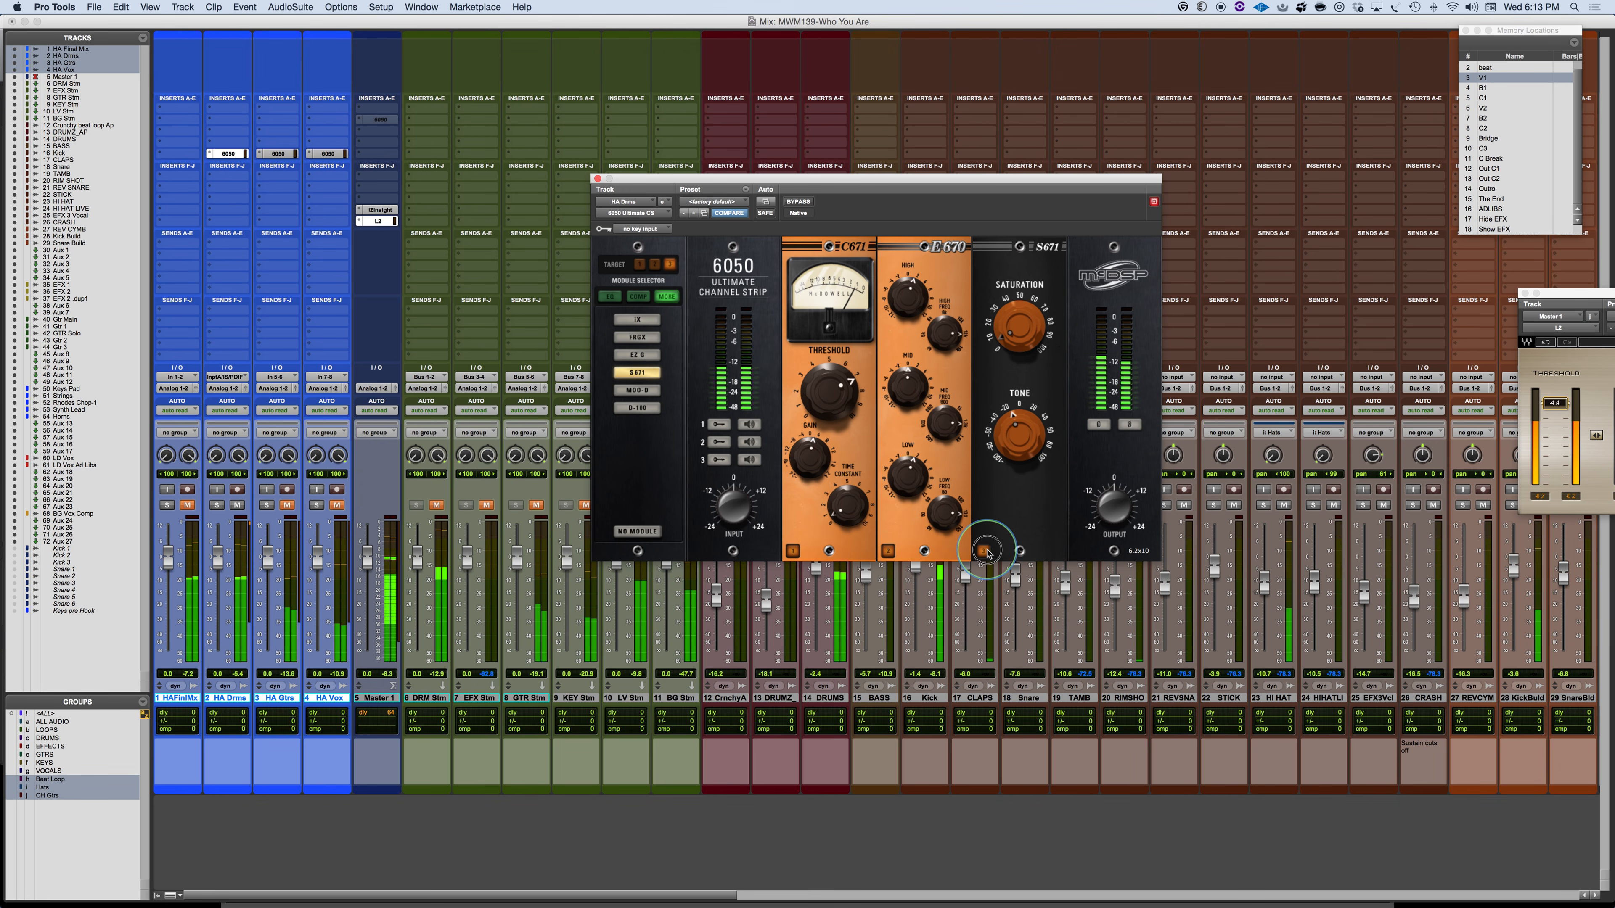
pyautogui.click(1013, 443)
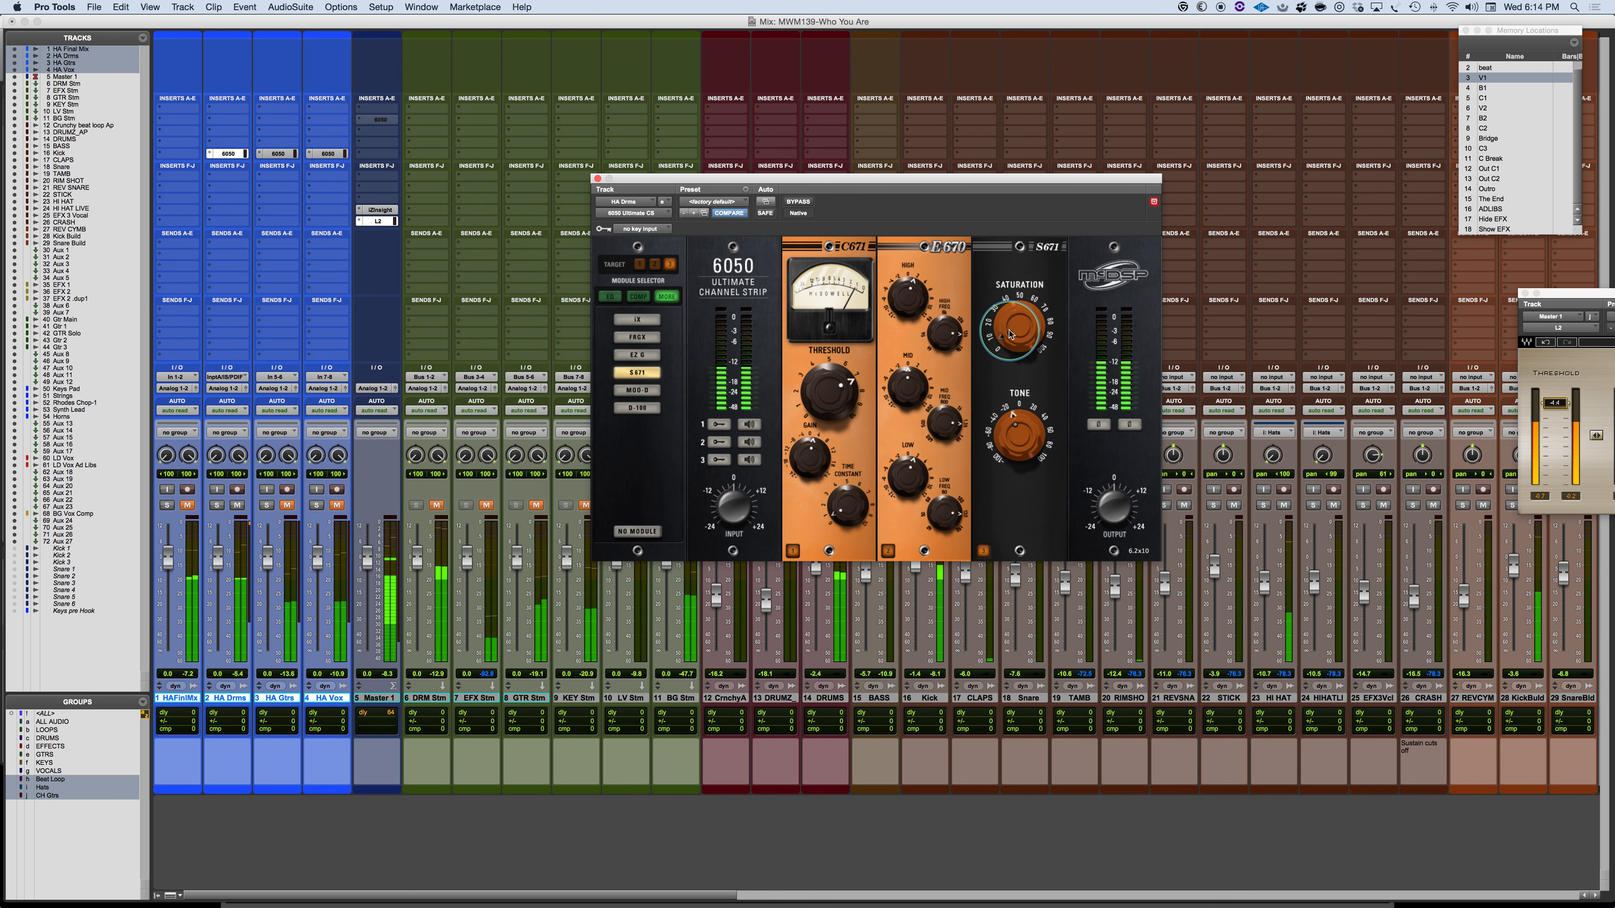
pyautogui.click(985, 553)
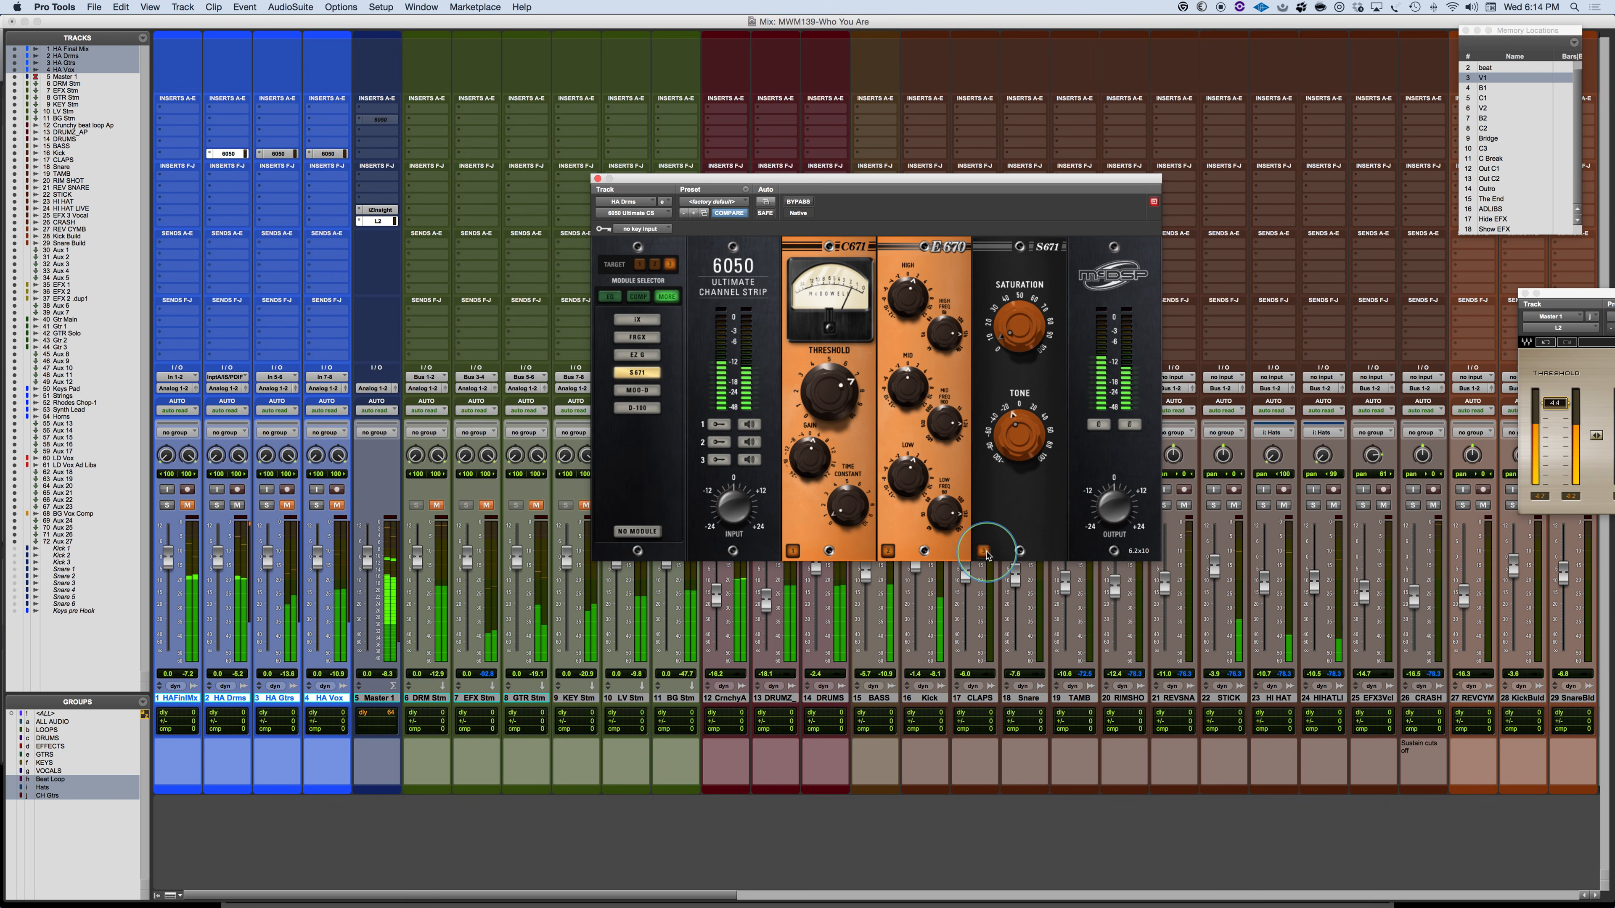
# Adjust the channel strip's output level while toggling the plug-in bypass to match the processed and unprocessed loudness.
pyautogui.moveTo(1107, 499); pyautogui.dragTo(1107, 511)
pyautogui.click(722, 190)
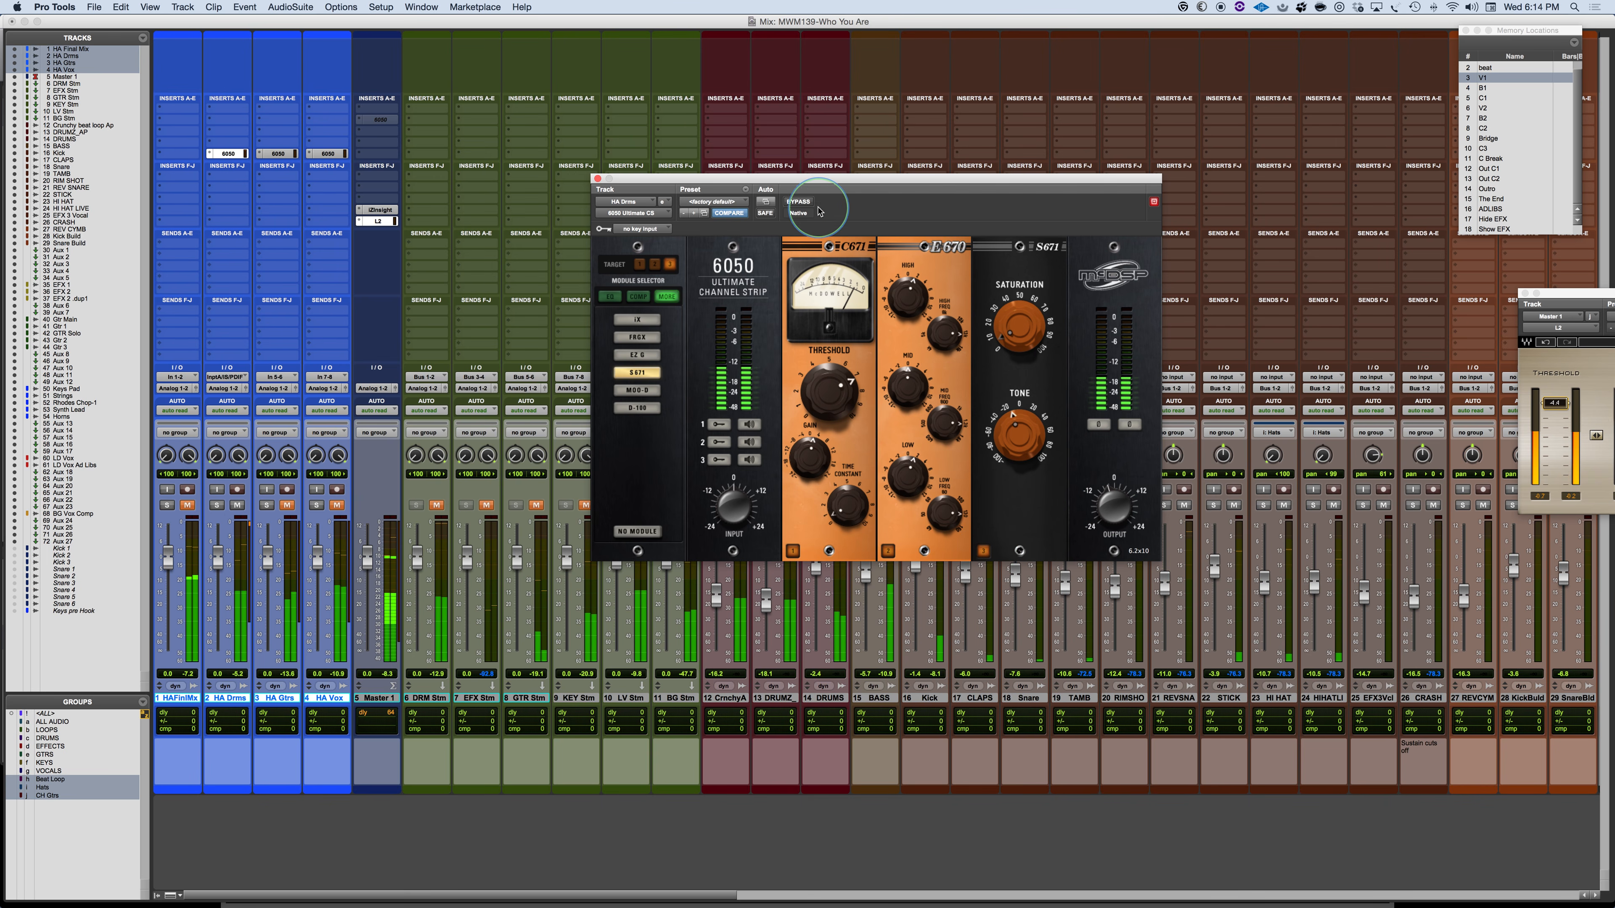
pyautogui.click(798, 203)
pyautogui.click(1113, 509)
pyautogui.click(808, 201)
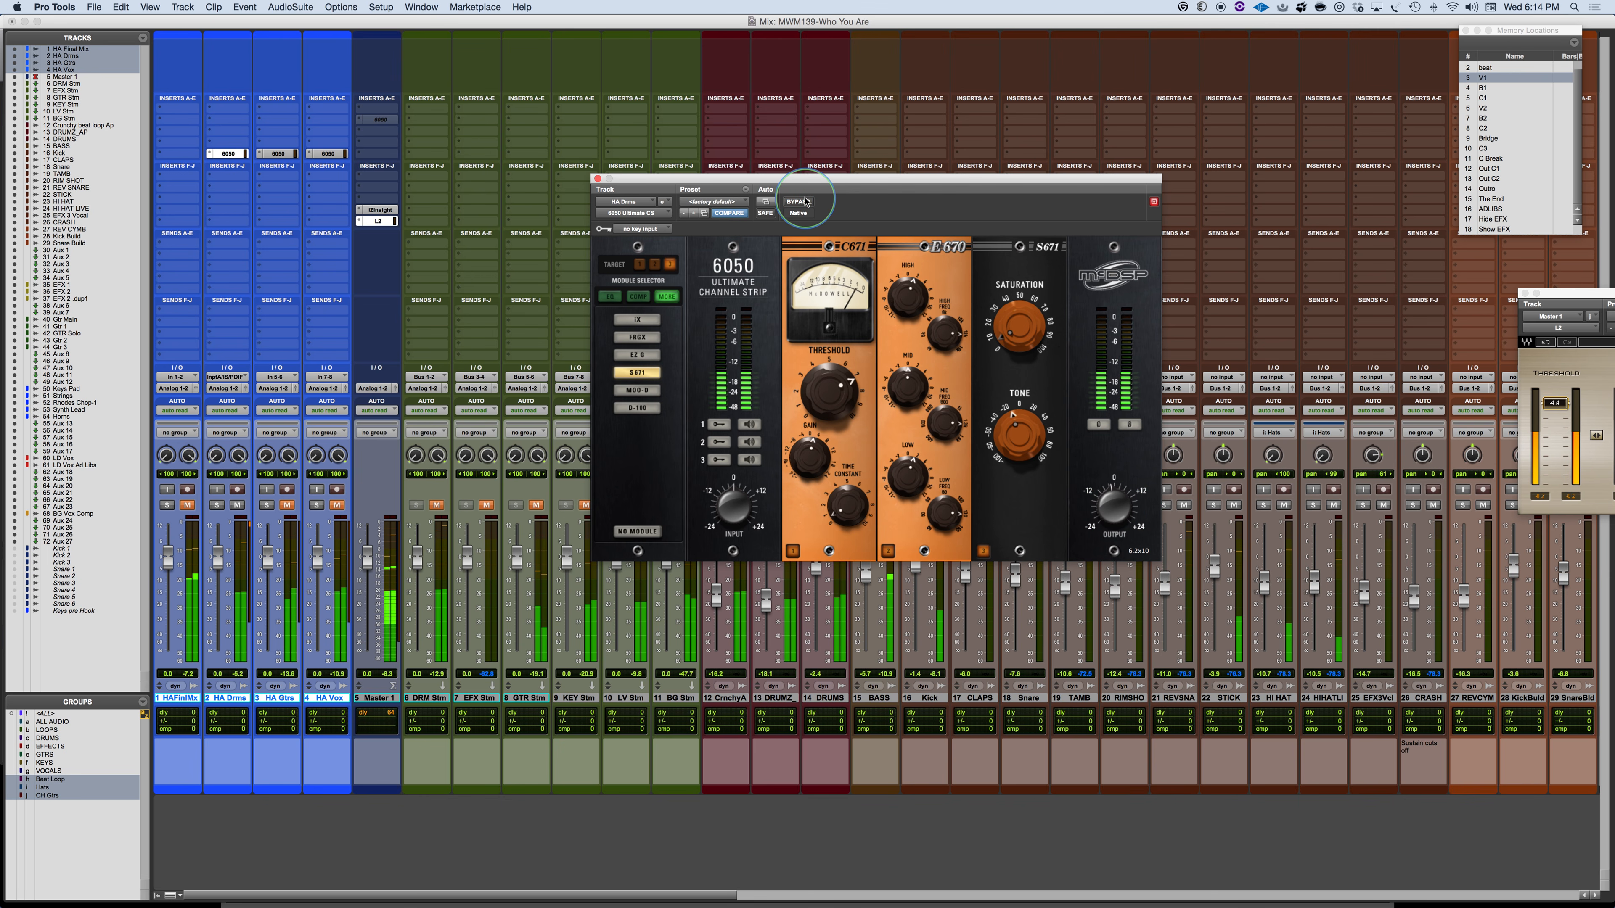
pyautogui.click(804, 202)
pyautogui.click(805, 202)
pyautogui.click(1109, 506)
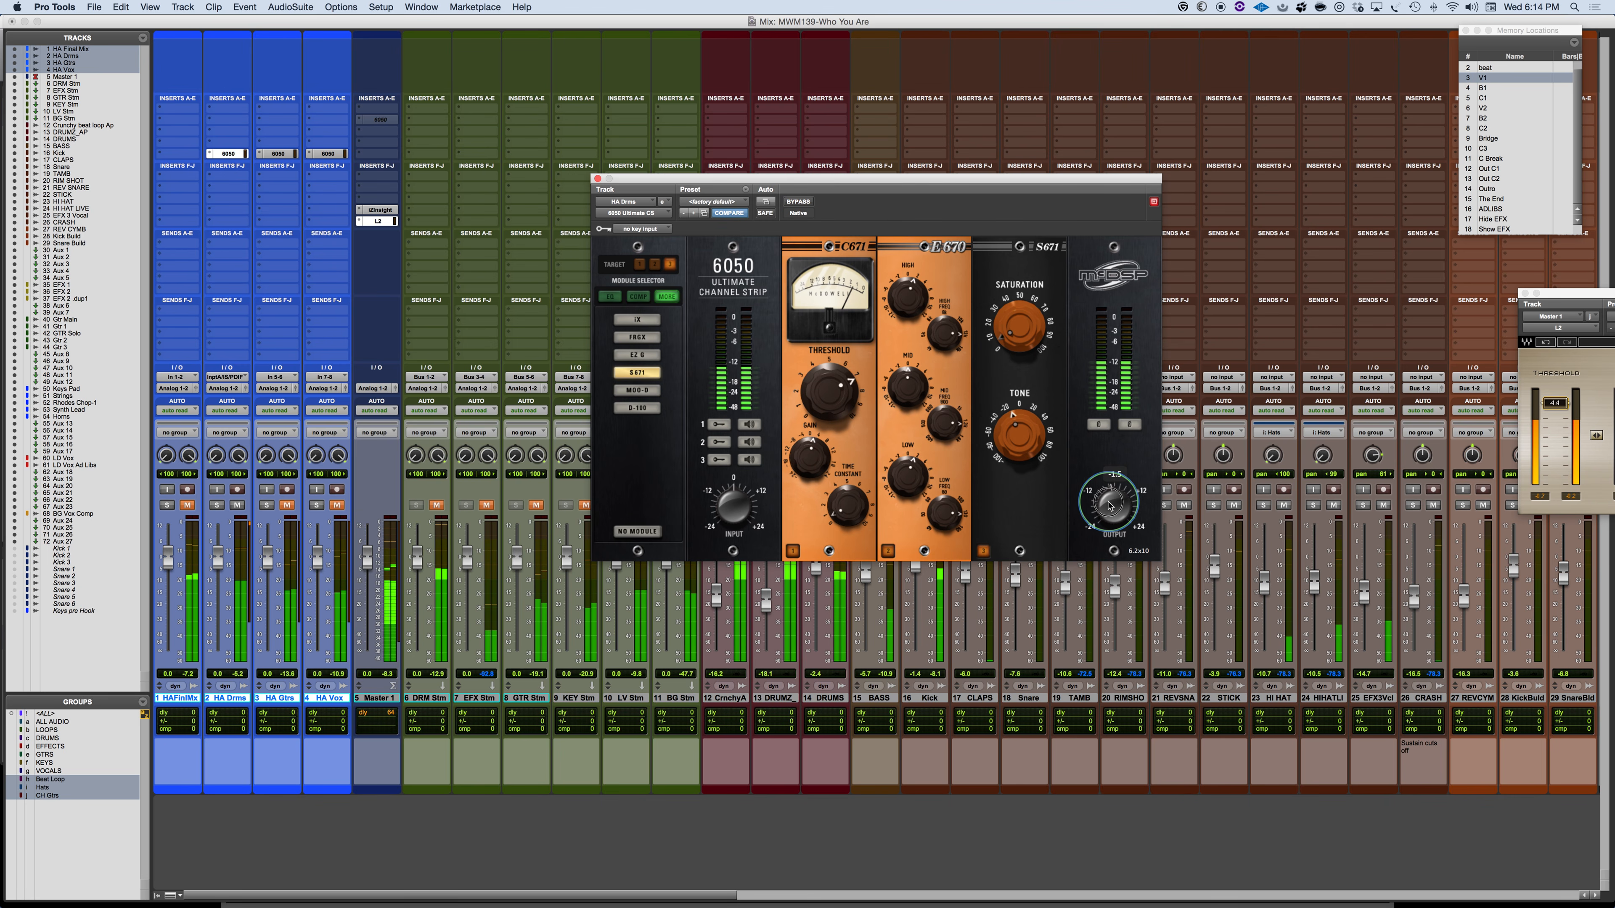
pyautogui.click(798, 201)
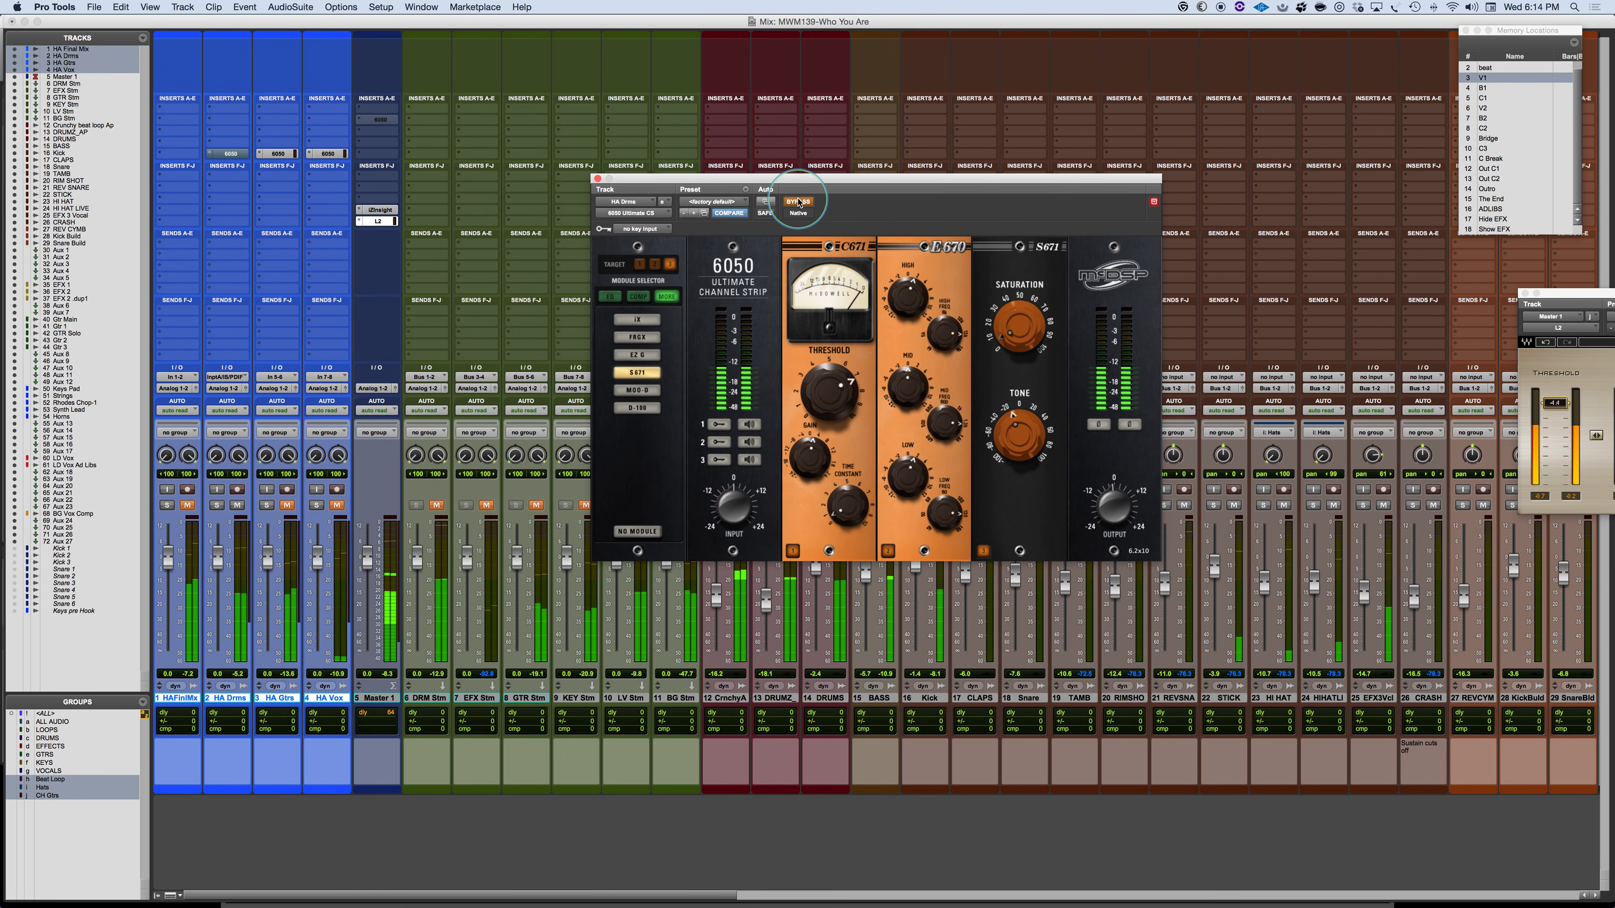
pyautogui.click(799, 202)
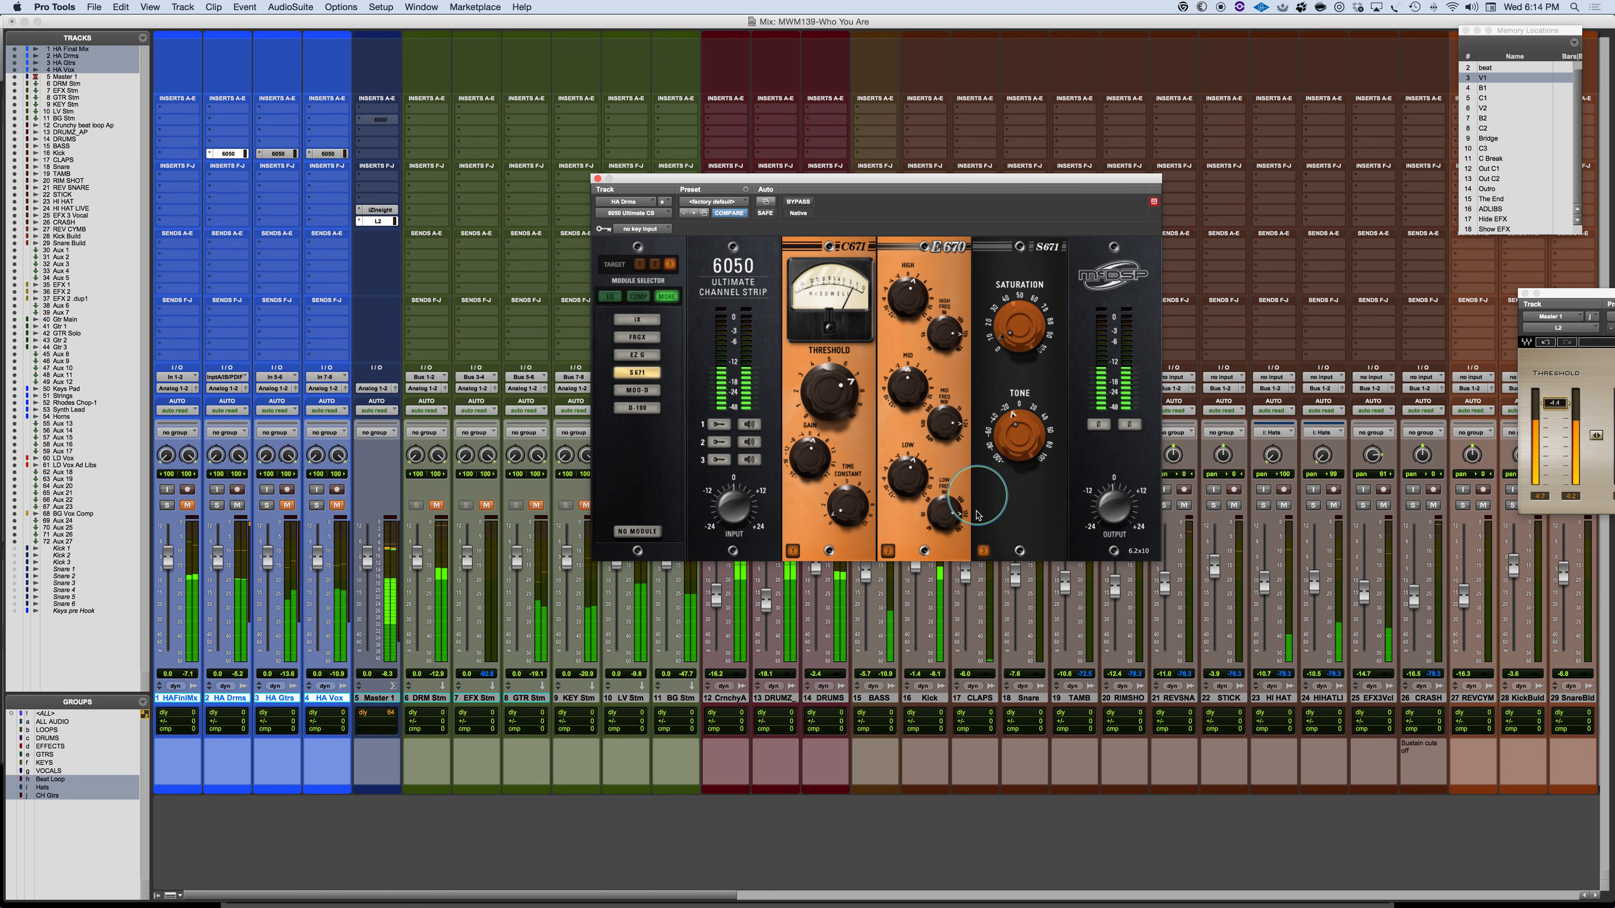
# Lower the E670's low frequency to about 59.1, fine-tune it, and compare against the bypassed signal.
pyautogui.click(936, 540)
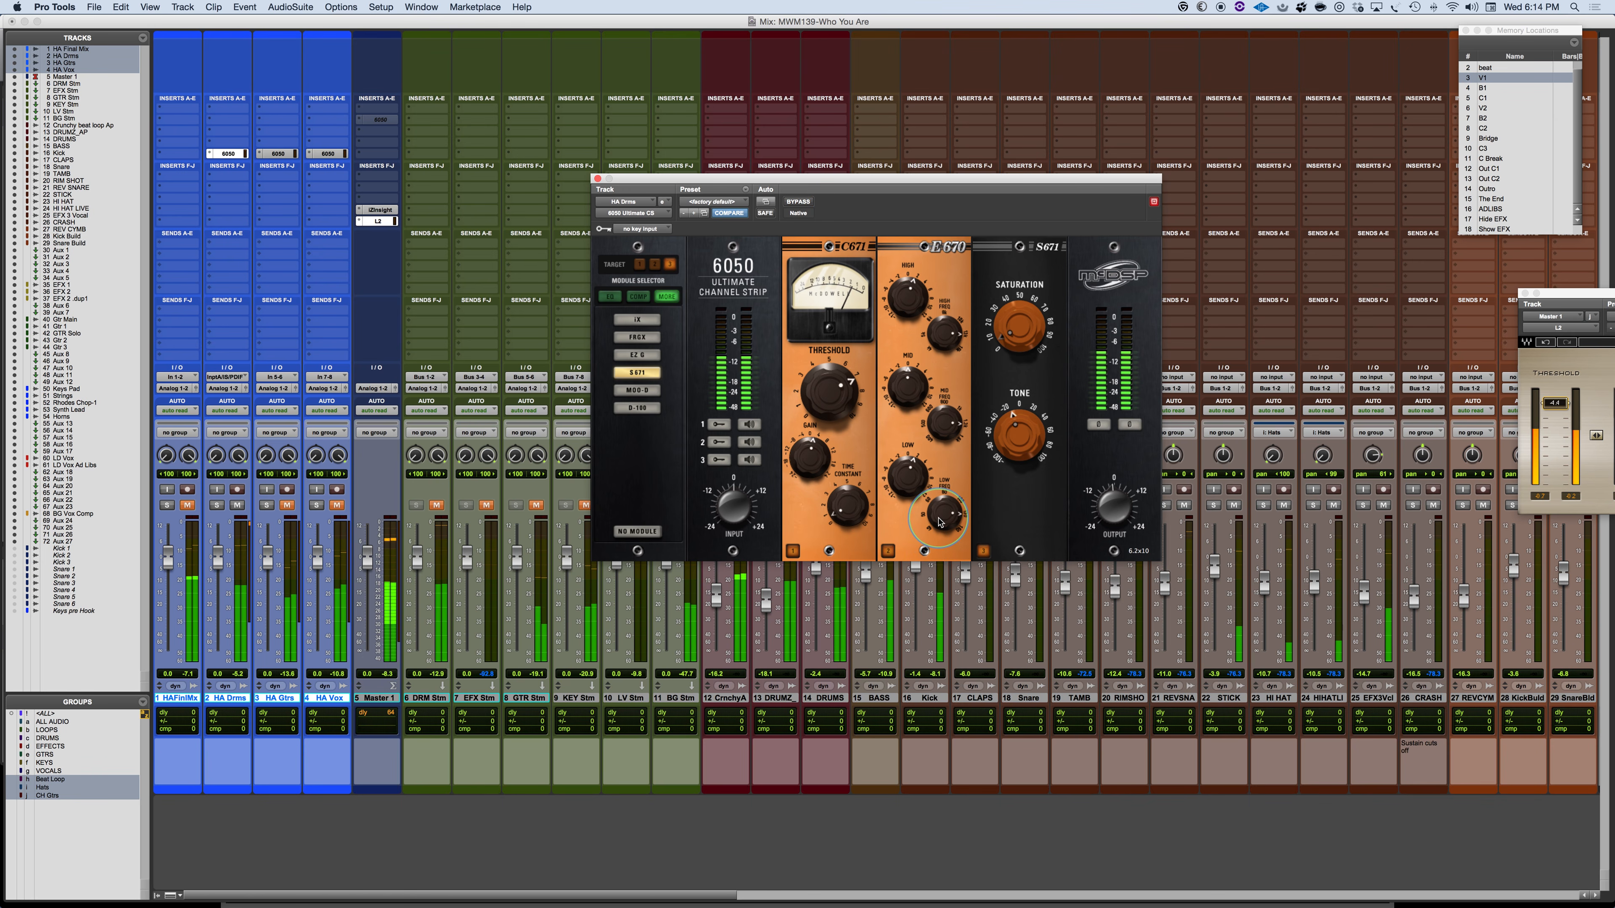
pyautogui.click(946, 248)
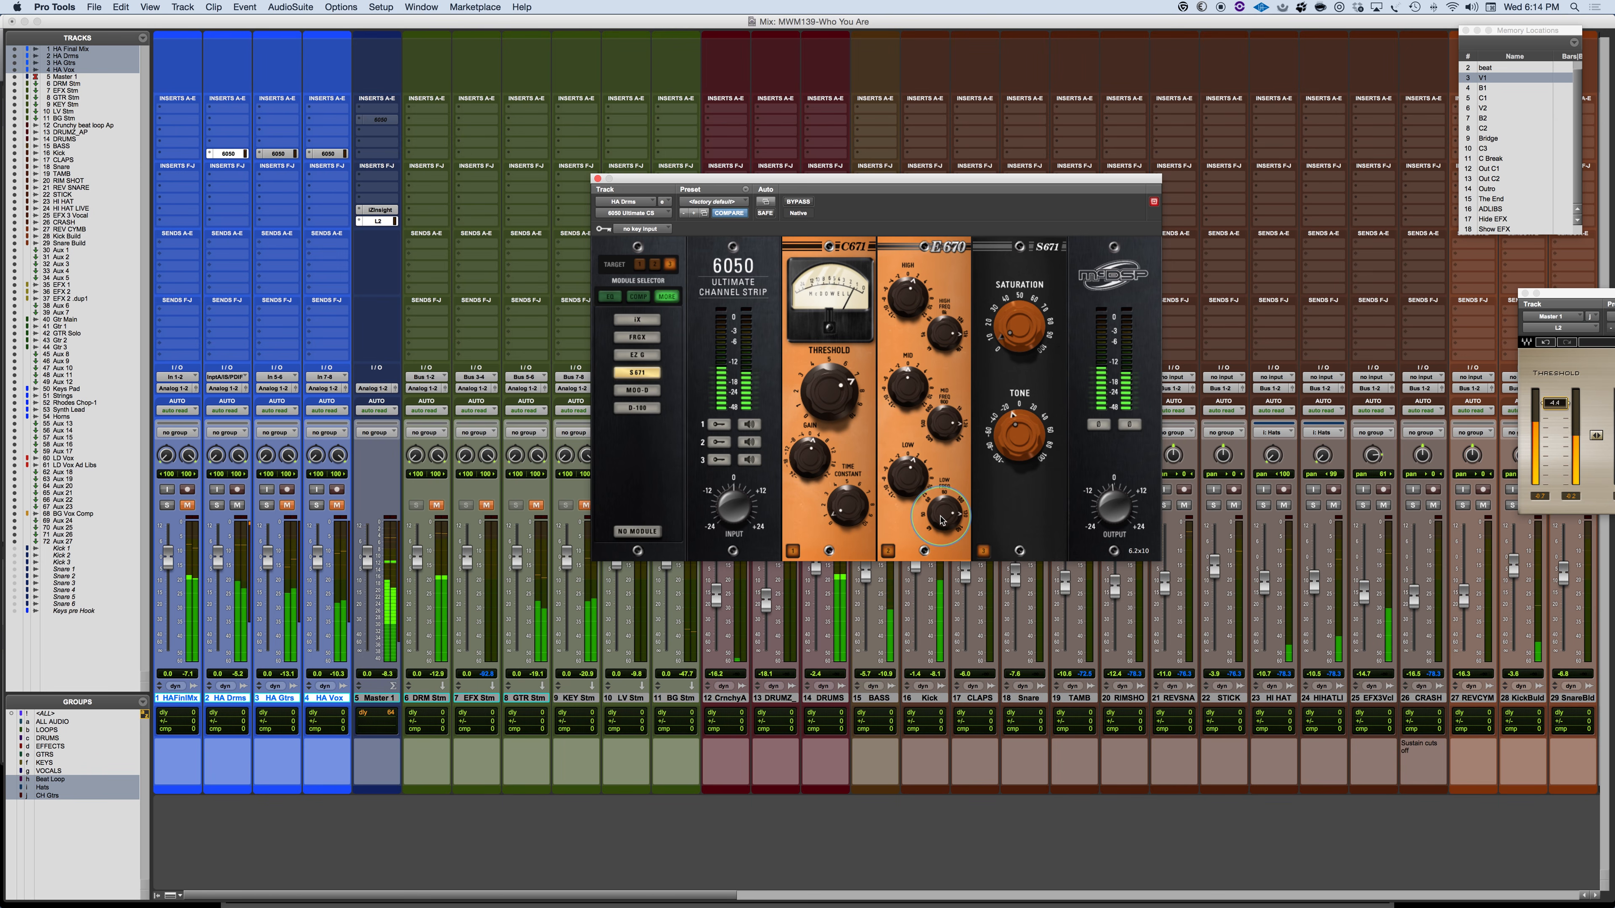
pyautogui.moveTo(940, 521); pyautogui.dragTo(942, 601)
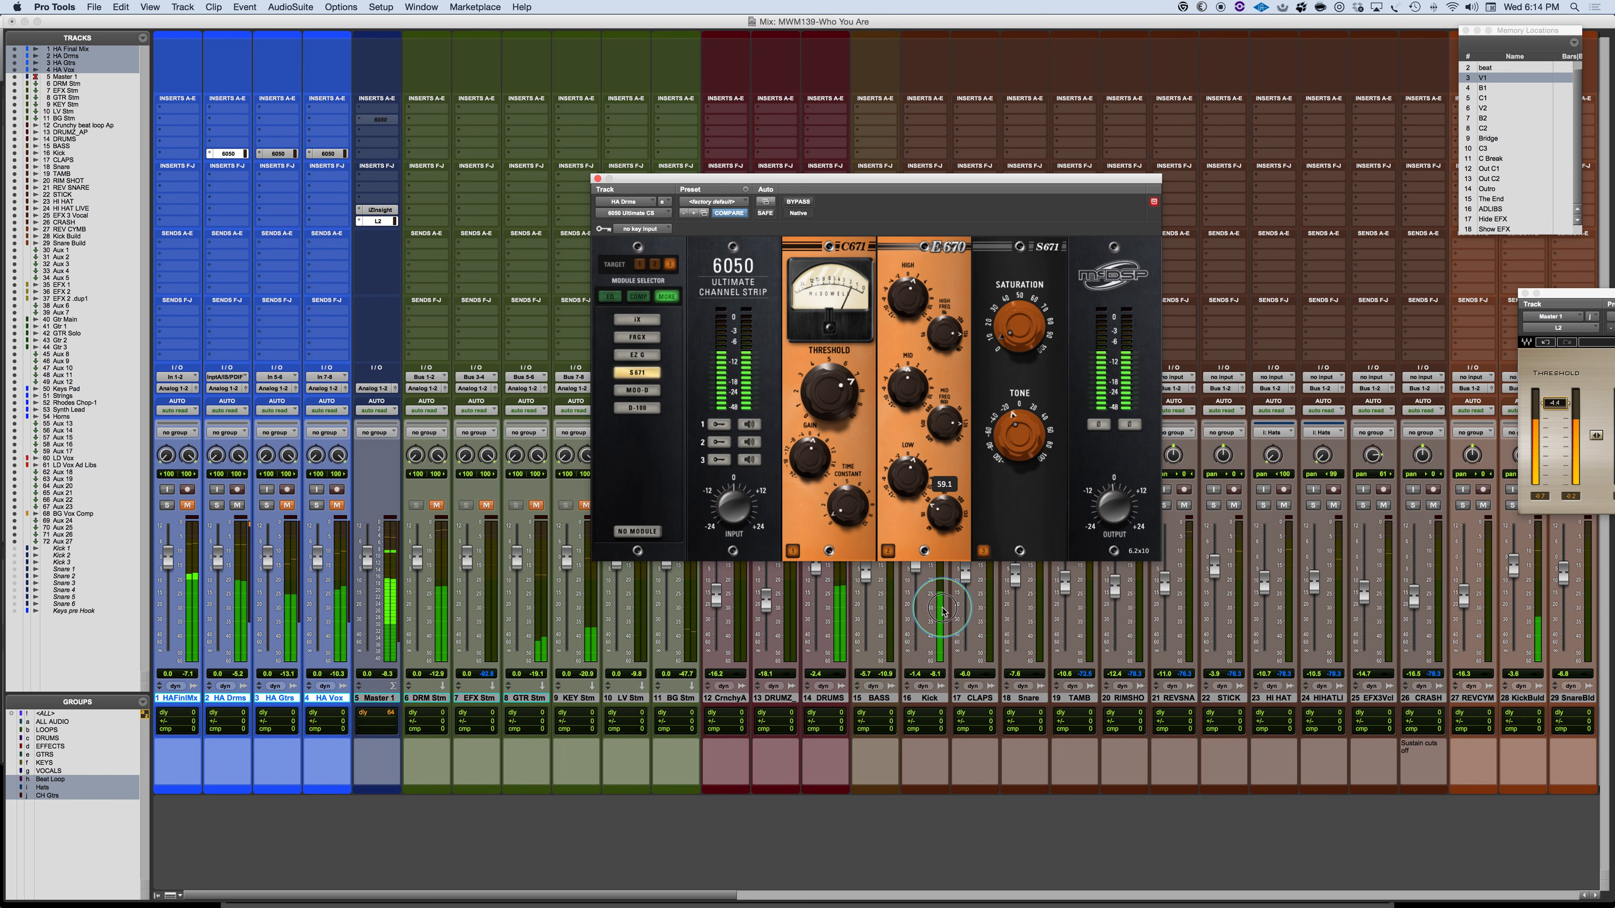
pyautogui.moveTo(933, 514); pyautogui.dragTo(935, 524)
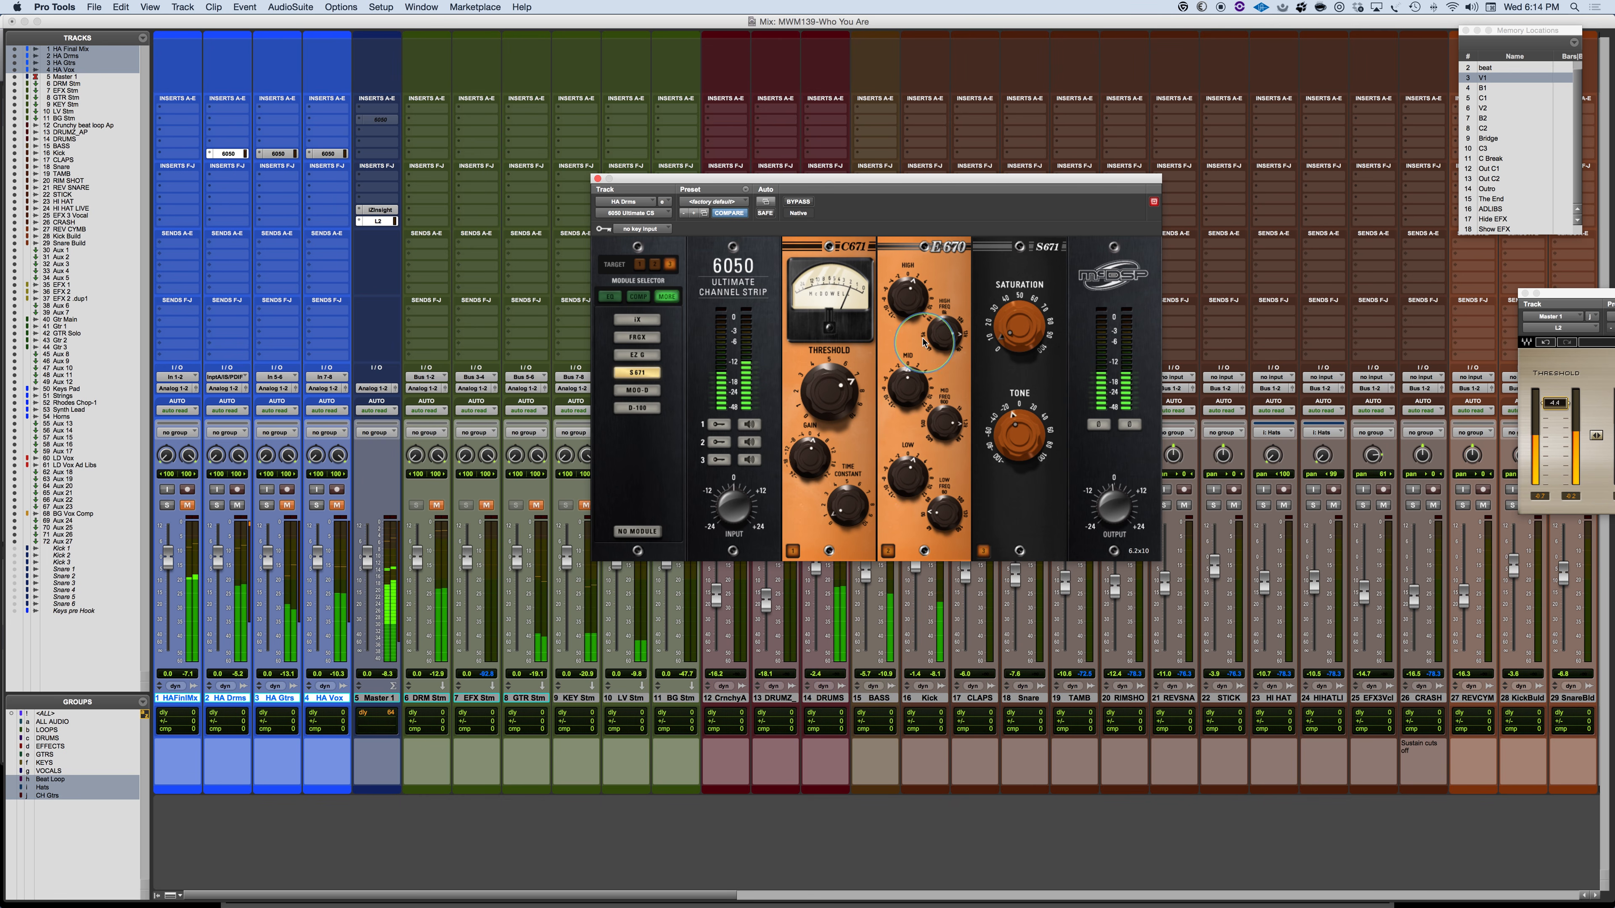
pyautogui.click(799, 201)
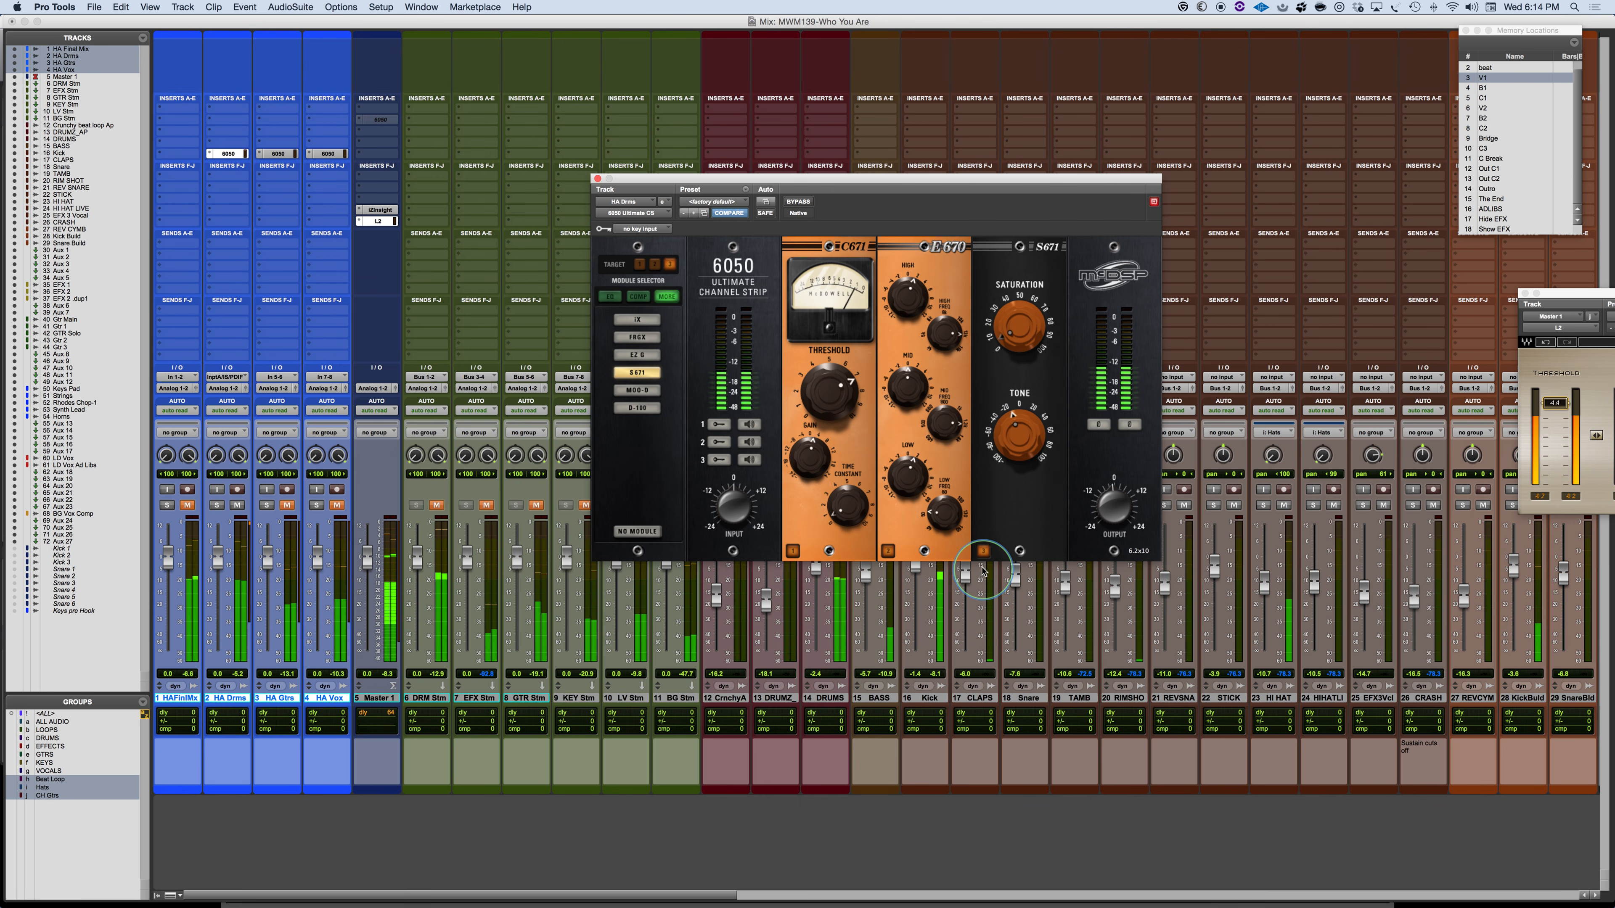
# Compare the HA Drms sound with the channel strip bypassed and active, and stop playback.
pyautogui.click(803, 201)
pyautogui.click(803, 203)
pyautogui.click(803, 203)
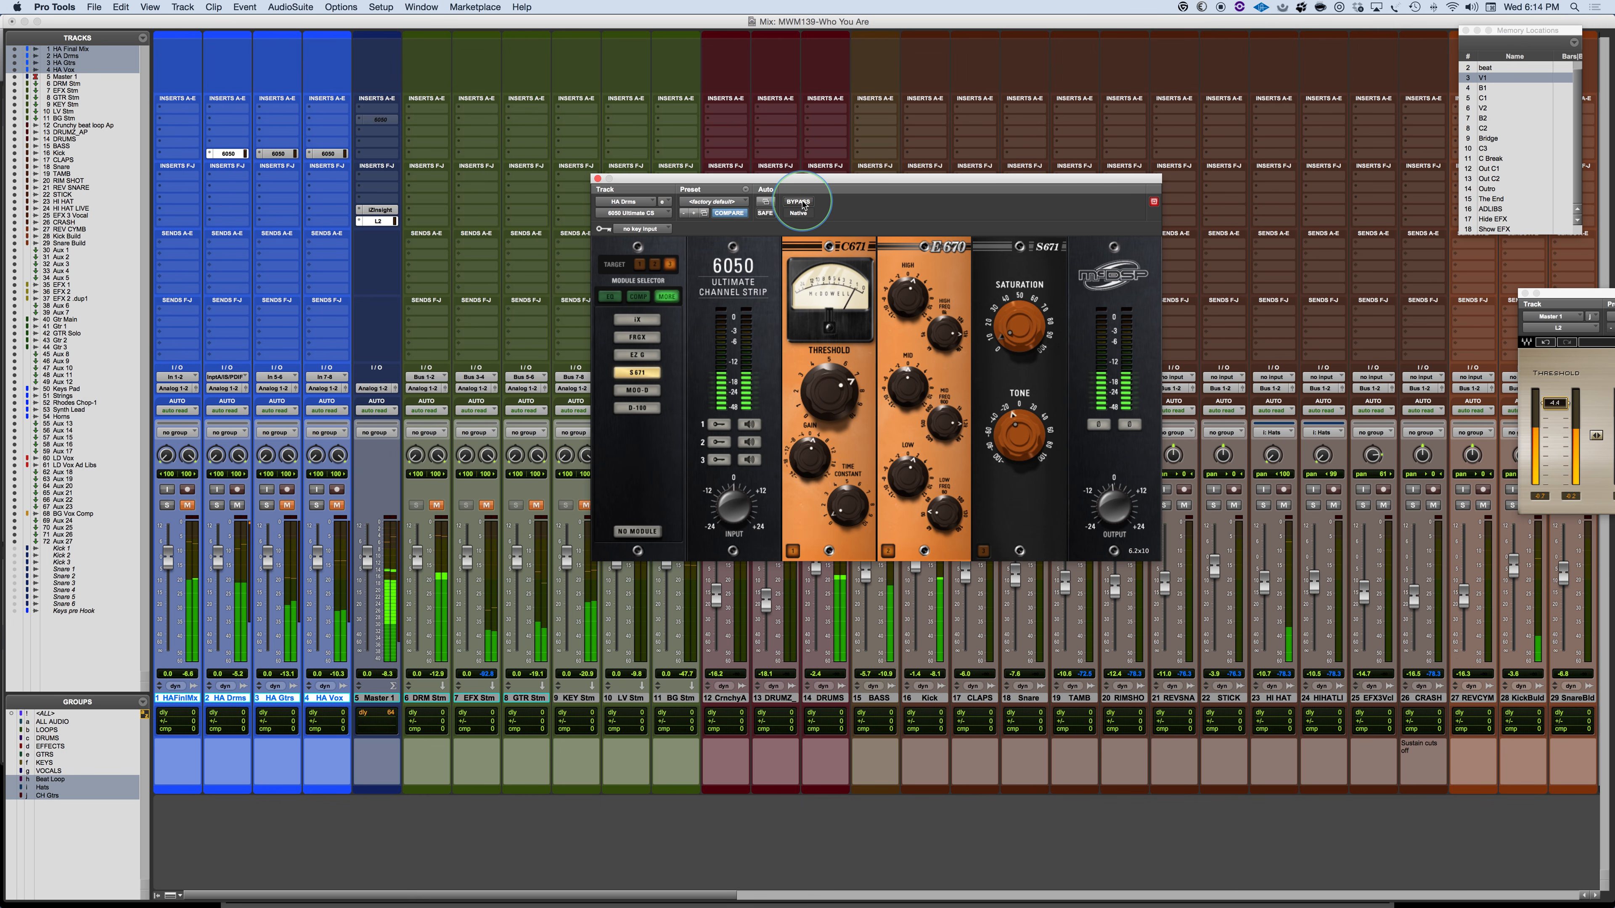
pyautogui.click(1111, 515)
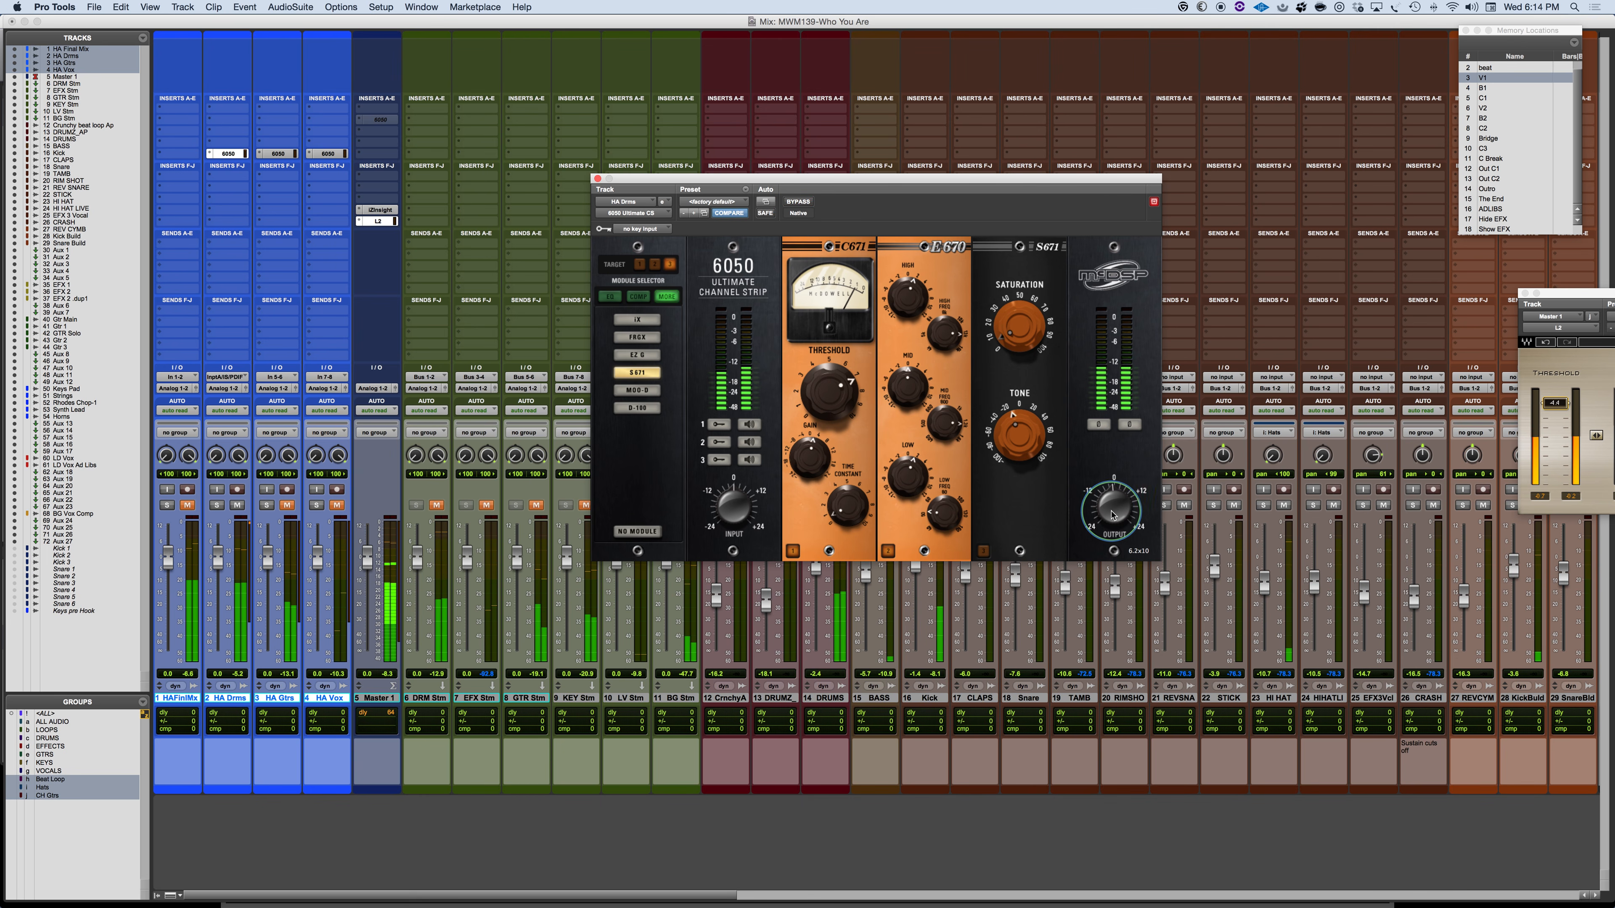
pyautogui.click(992, 322)
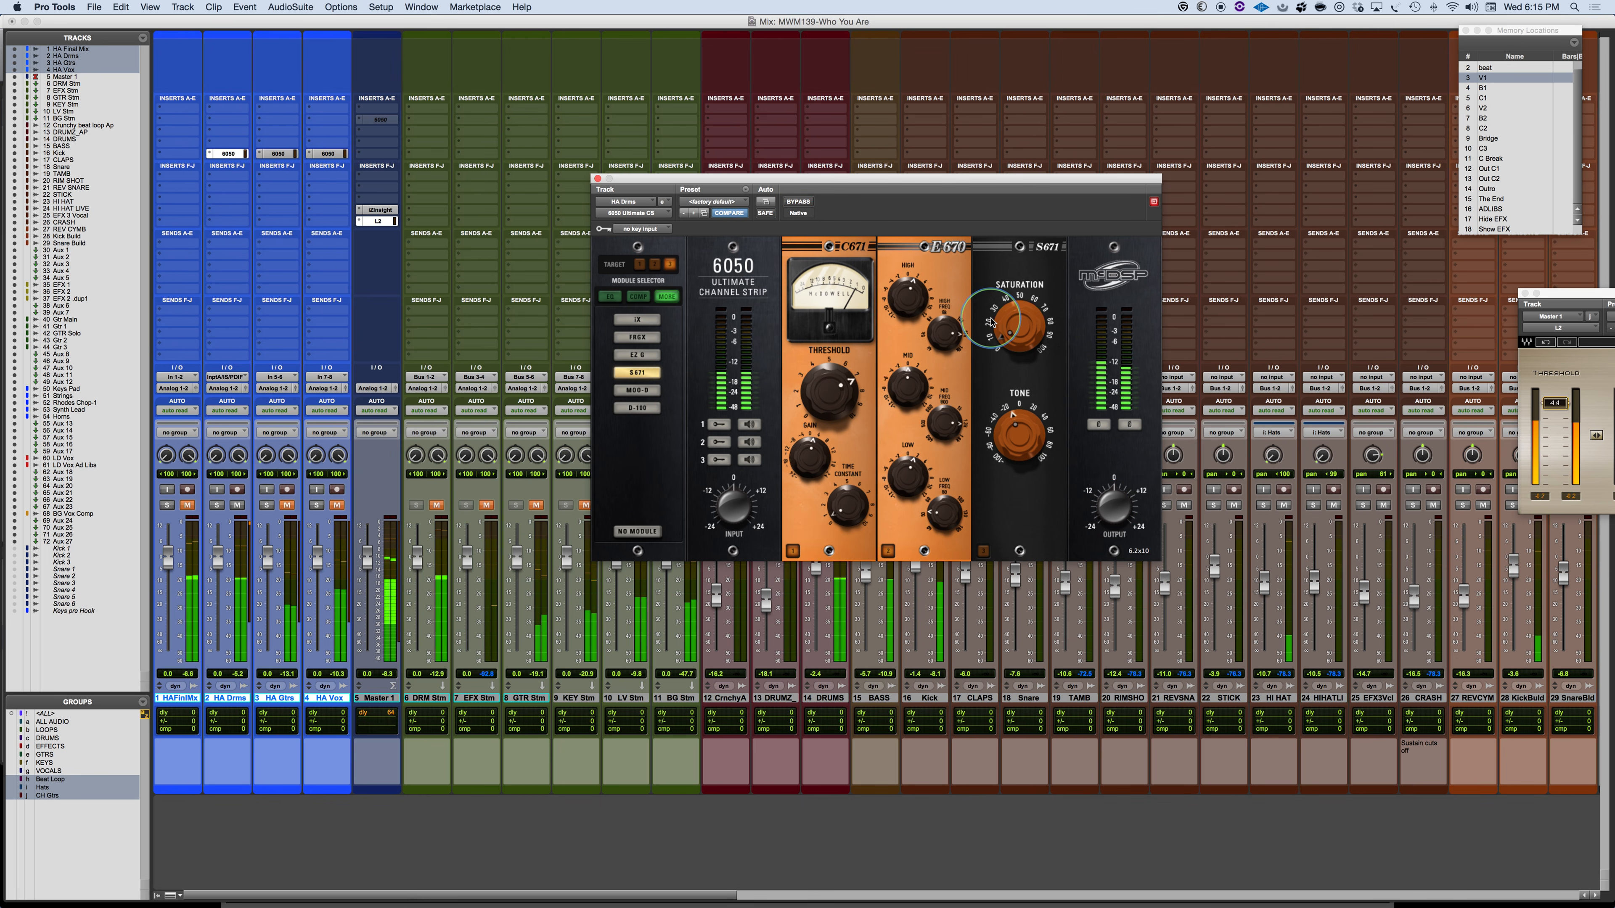
pyautogui.click(871, 494)
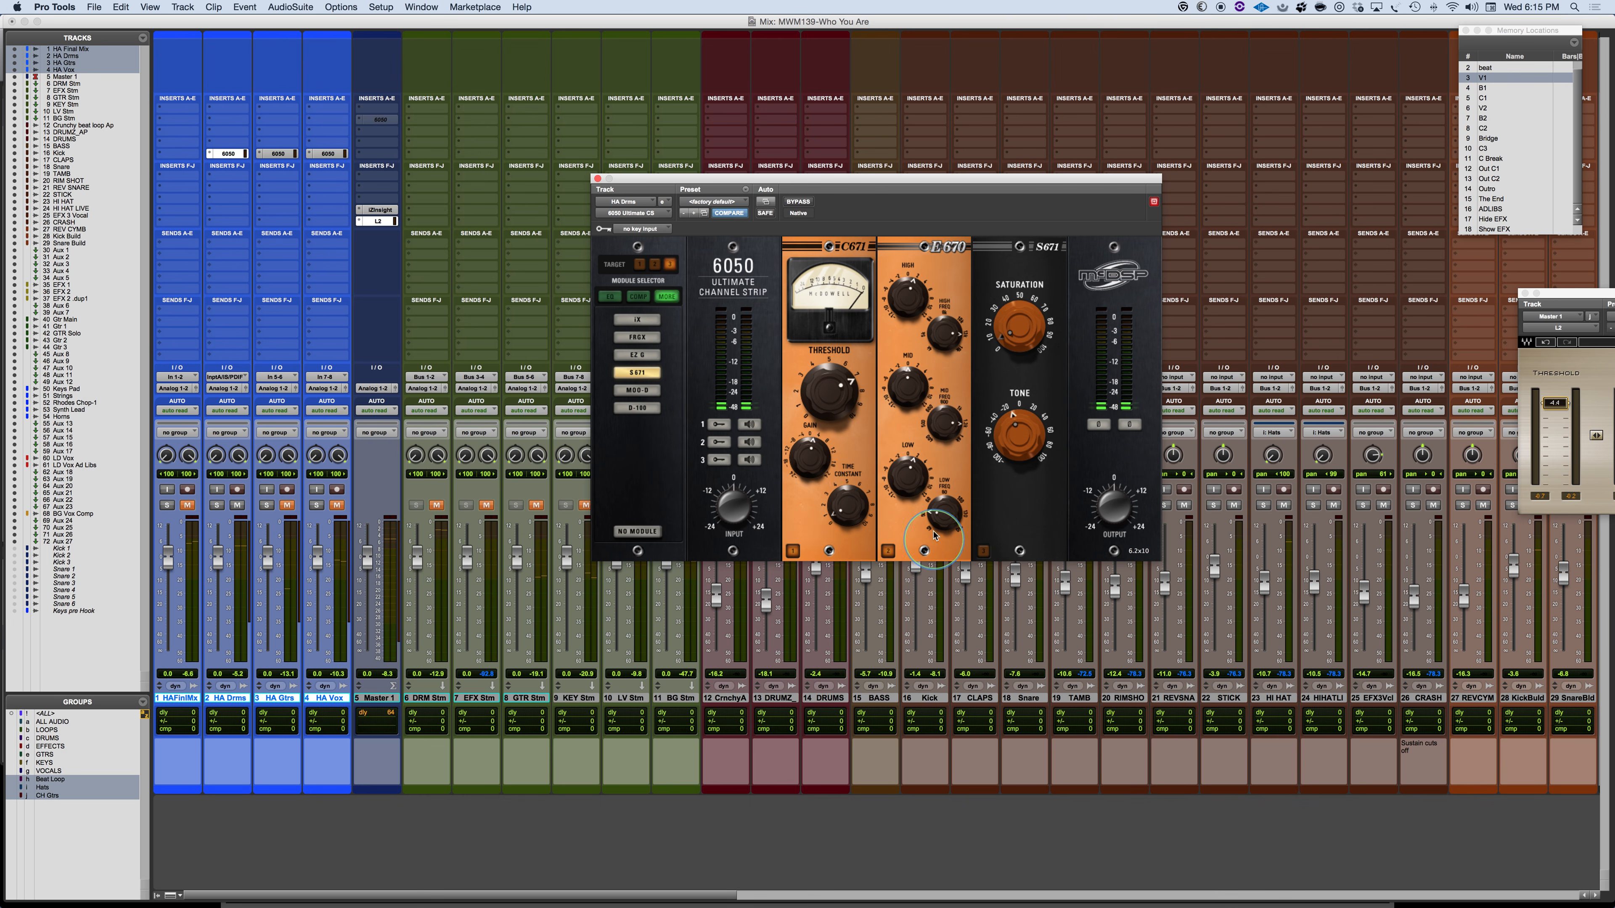
# Open the HA Gtrs track's 6050 channel strip and replace its FRG 445 compressor with the Over EZ2.
pyautogui.click(395, 236)
pyautogui.click(276, 153)
pyautogui.click(277, 154)
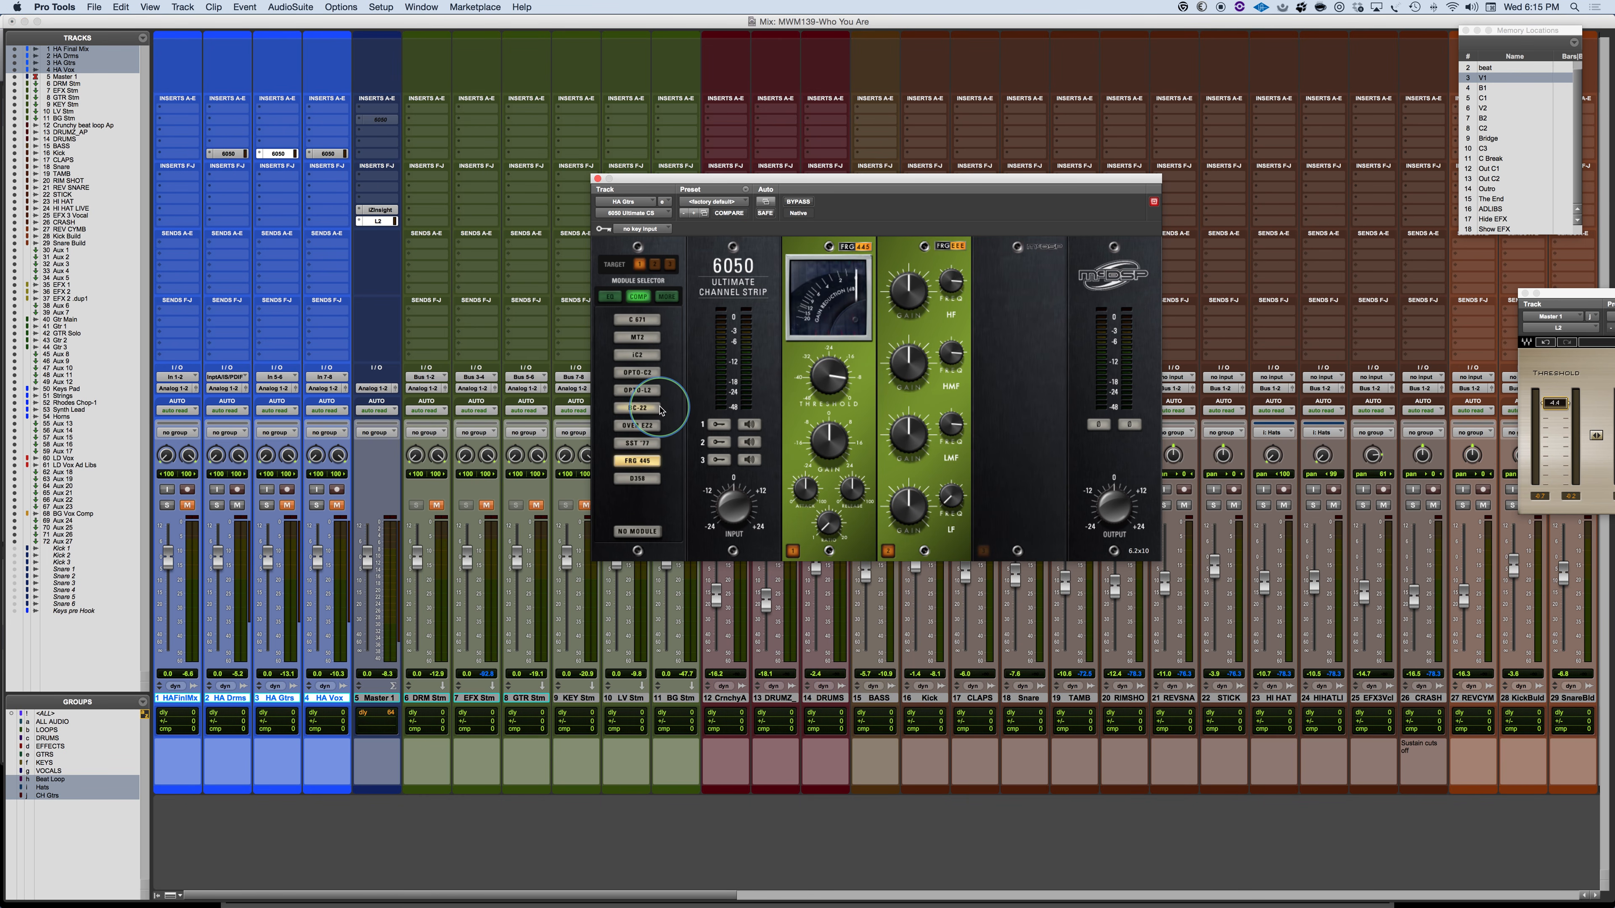
pyautogui.click(638, 425)
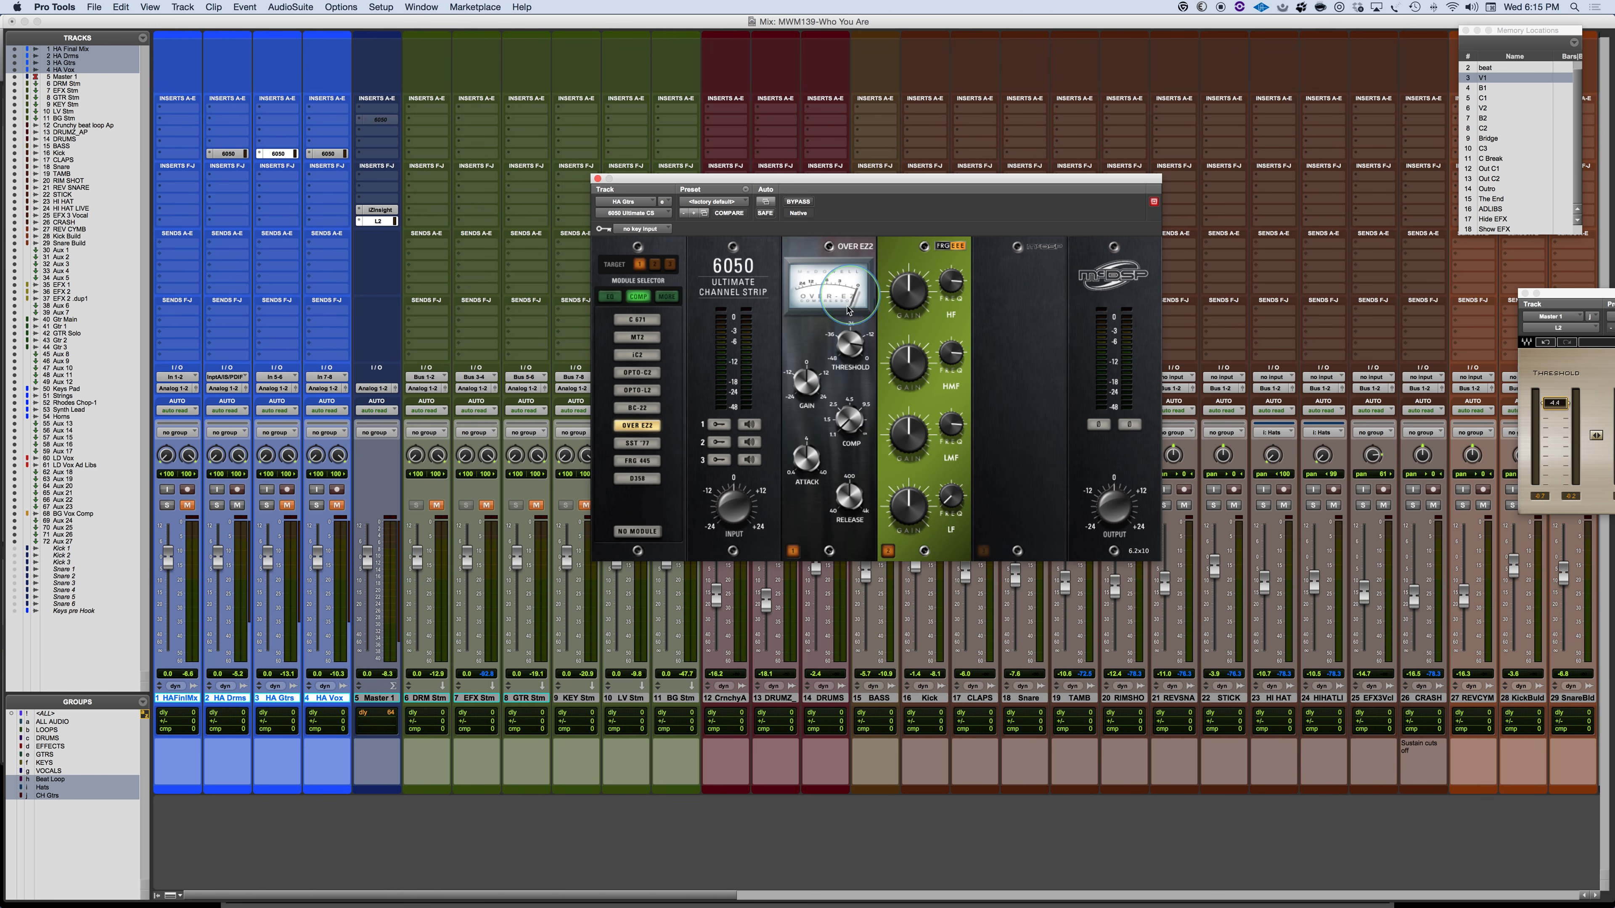
# Start playback and switch the mutes on HA Gtrs and HA Drms to hear the guitars without the drums.
pyautogui.press('space')
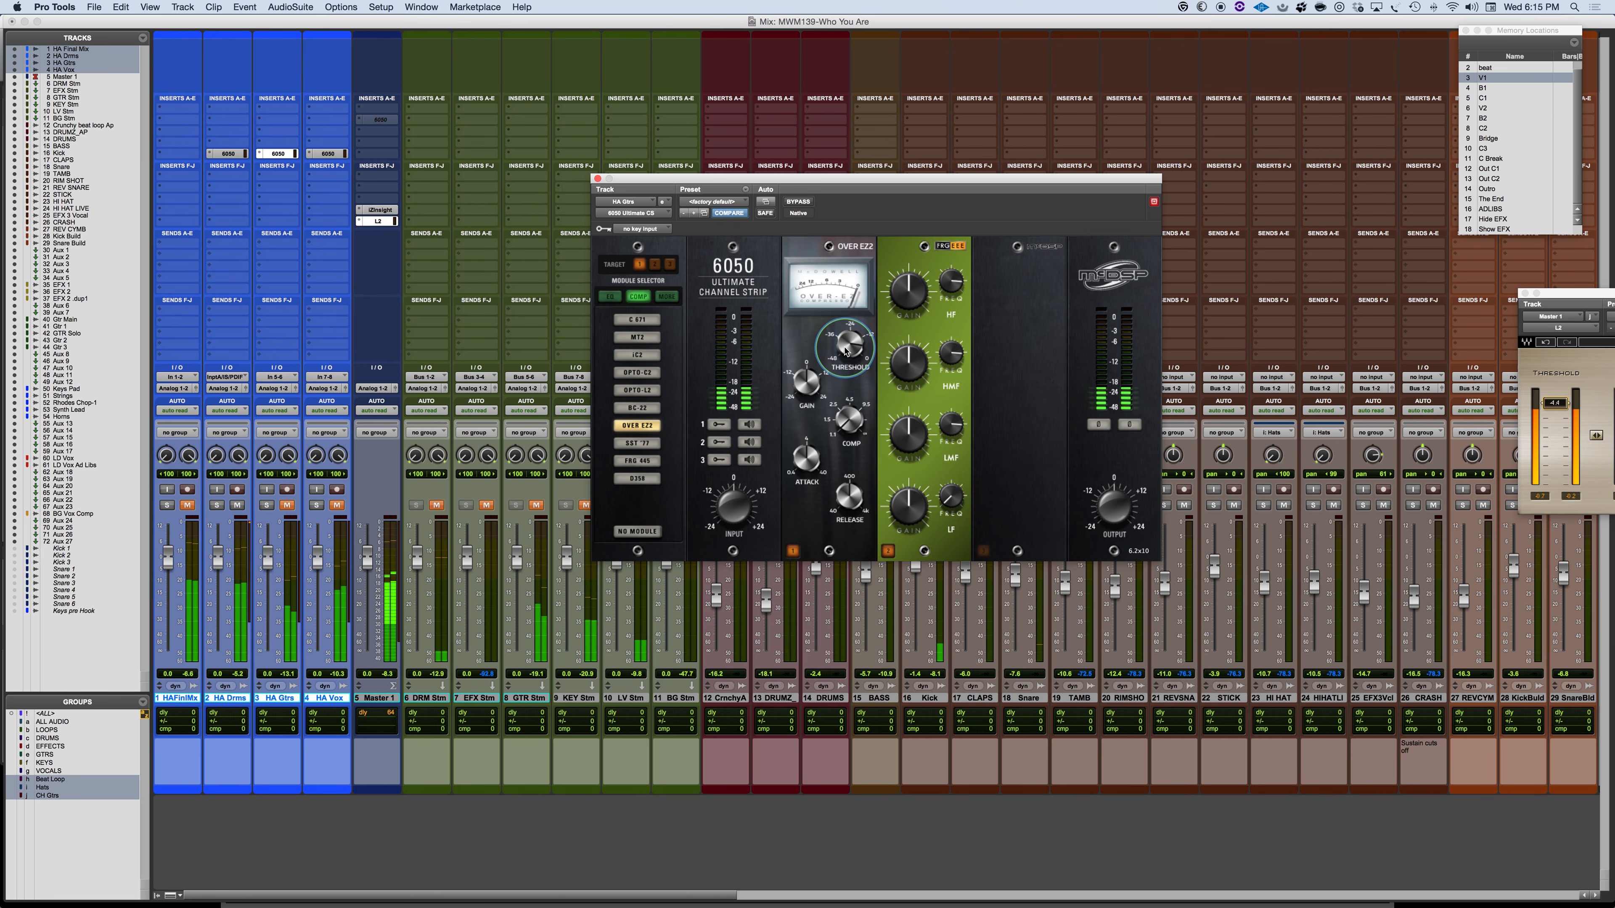
pyautogui.click(287, 505)
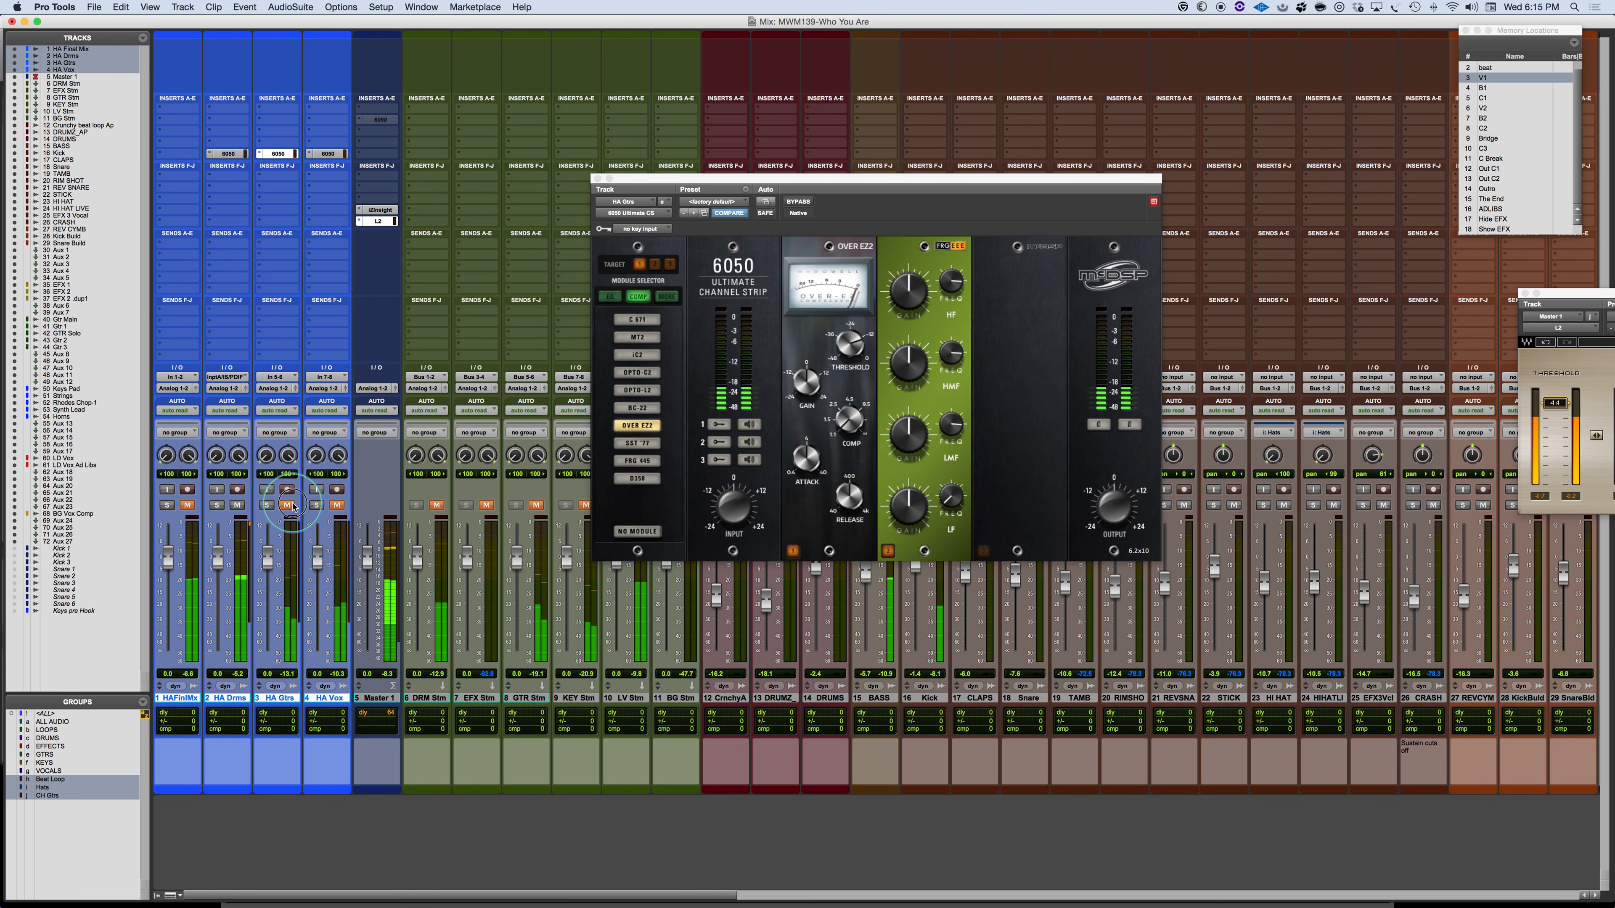
pyautogui.click(235, 506)
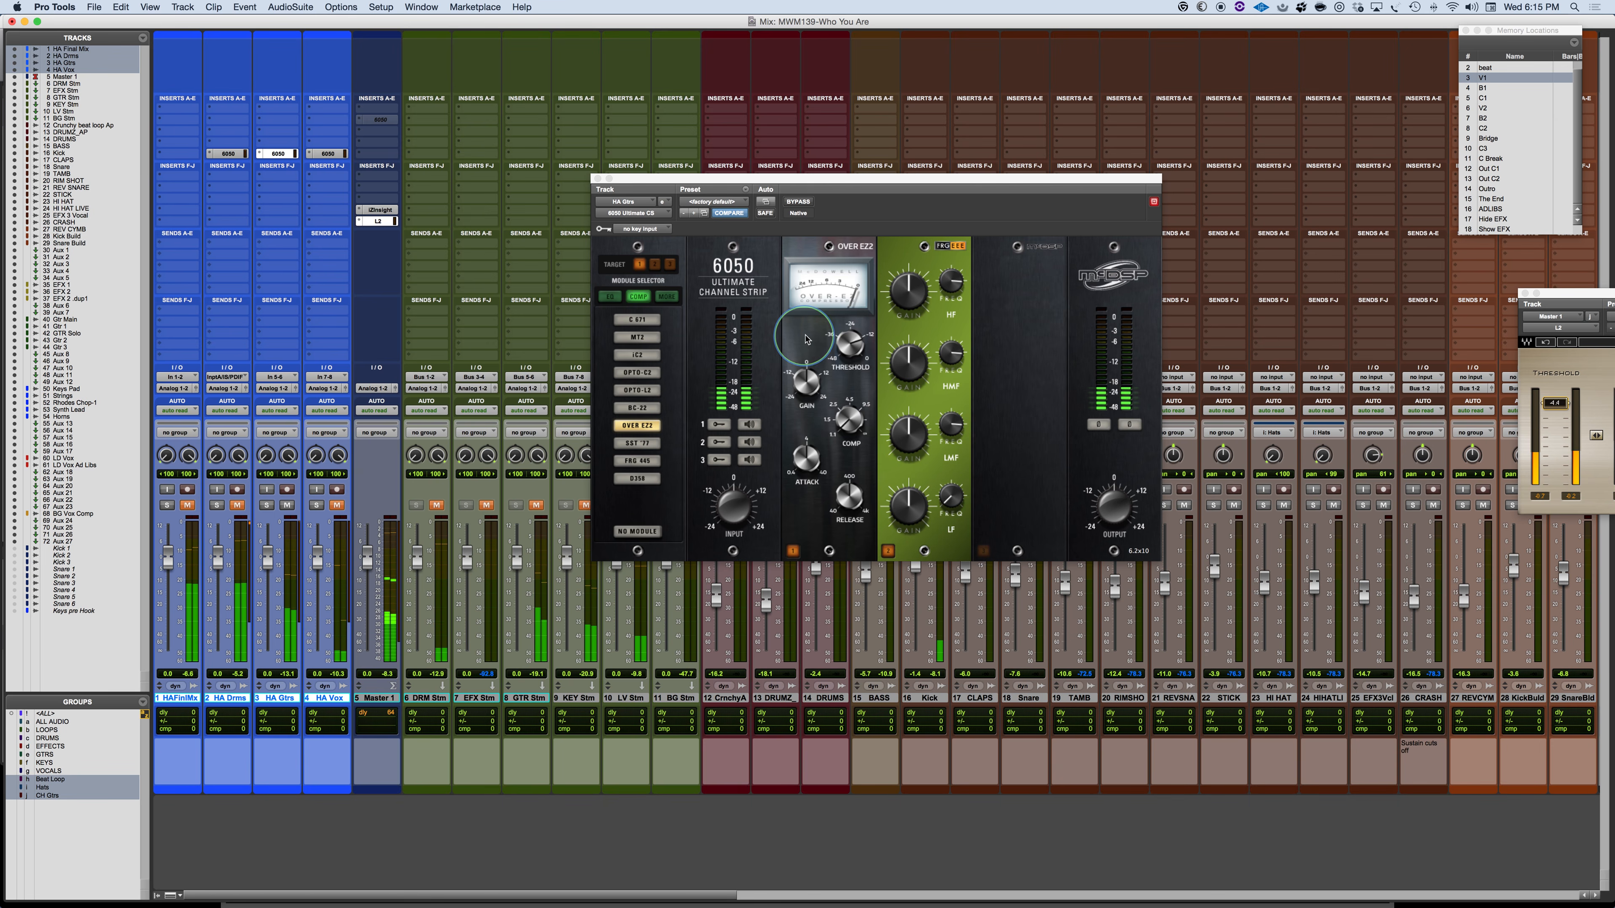
# Adjust the Over EZ2's threshold, and set its attack to about 23.9 and its release to 40.0.
pyautogui.click(842, 352)
pyautogui.moveTo(842, 351); pyautogui.dragTo(844, 383)
pyautogui.click(804, 460)
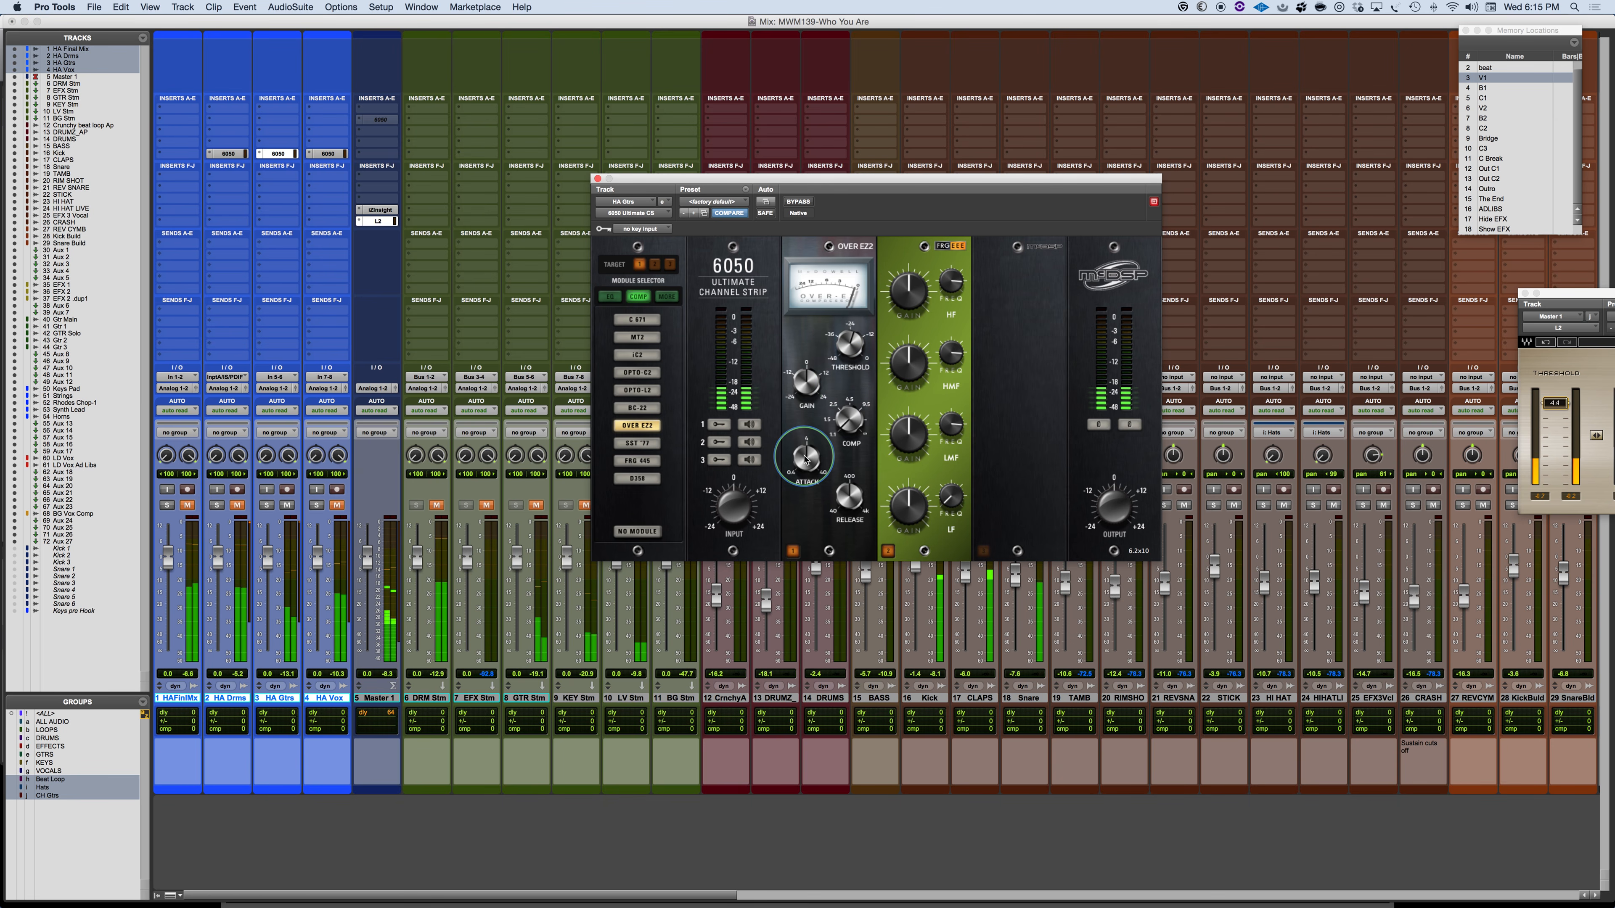
pyautogui.moveTo(802, 461); pyautogui.dragTo(805, 443)
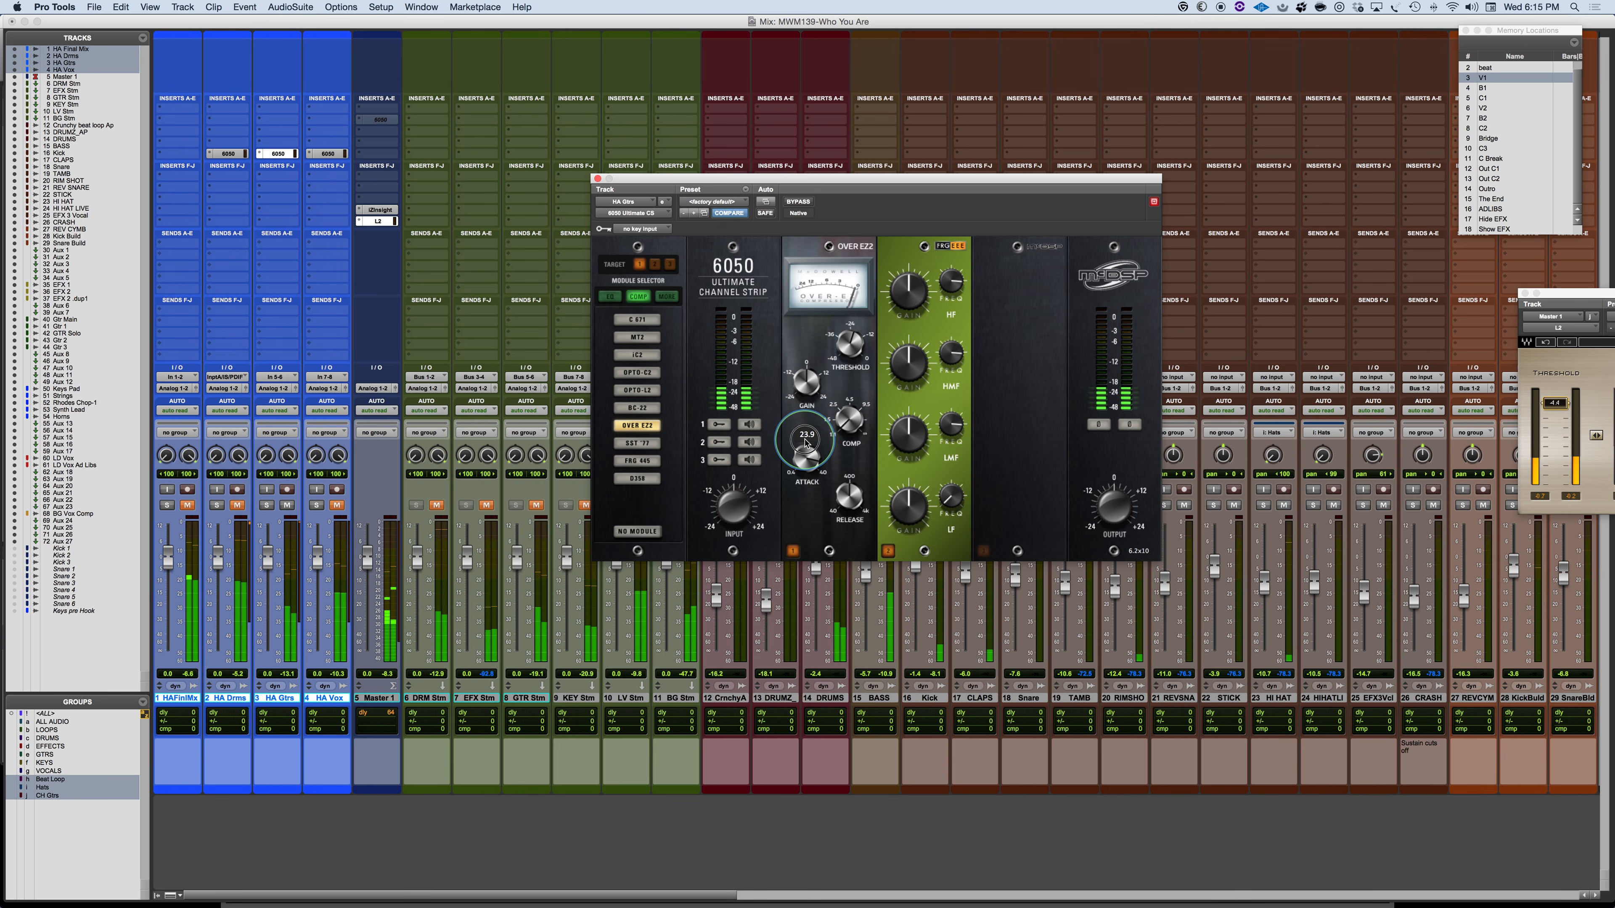
pyautogui.moveTo(848, 503); pyautogui.dragTo(833, 564)
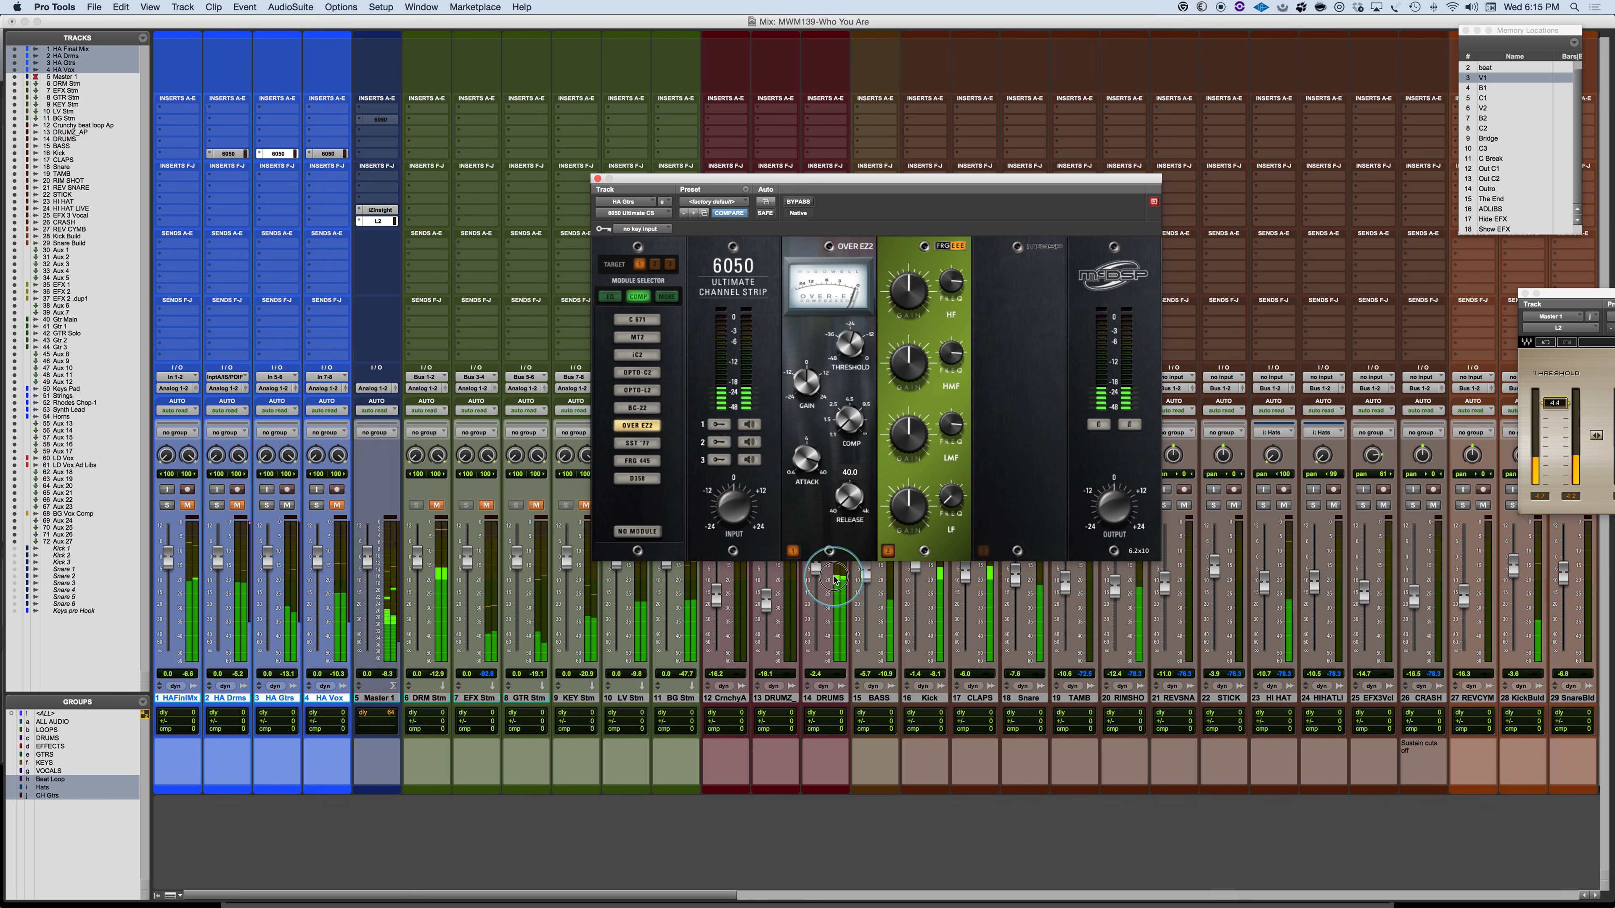
# Set the Over EZ2's threshold to about -15.0 and compare the sound with the module bypassed and active.
pyautogui.moveTo(842, 430); pyautogui.dragTo(848, 340)
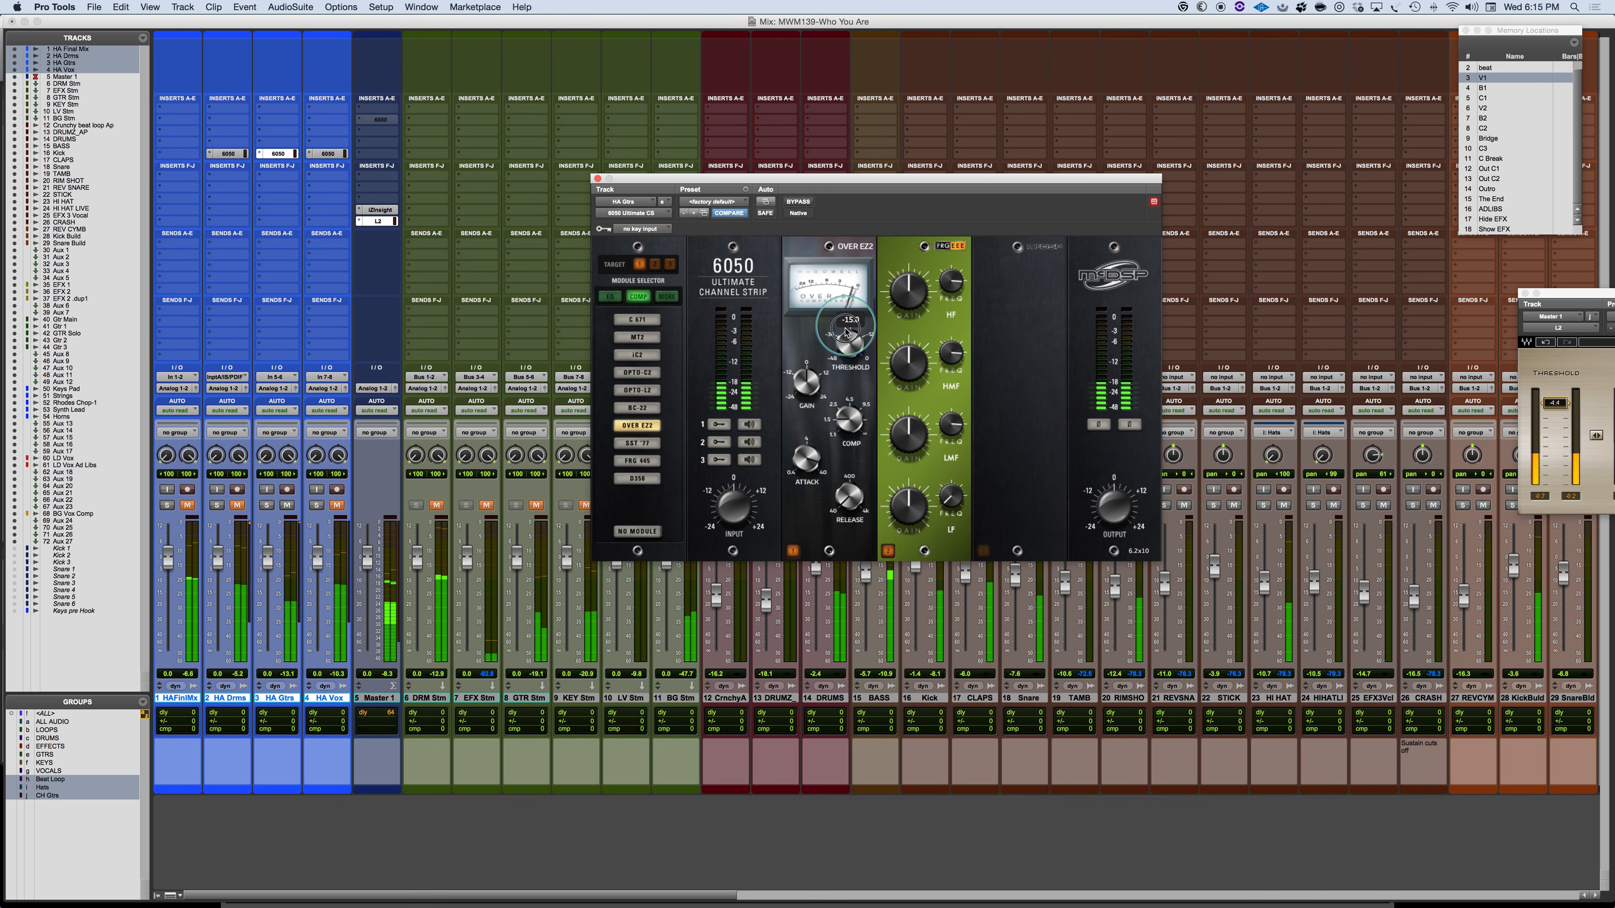
pyautogui.moveTo(846, 340); pyautogui.dragTo(846, 341)
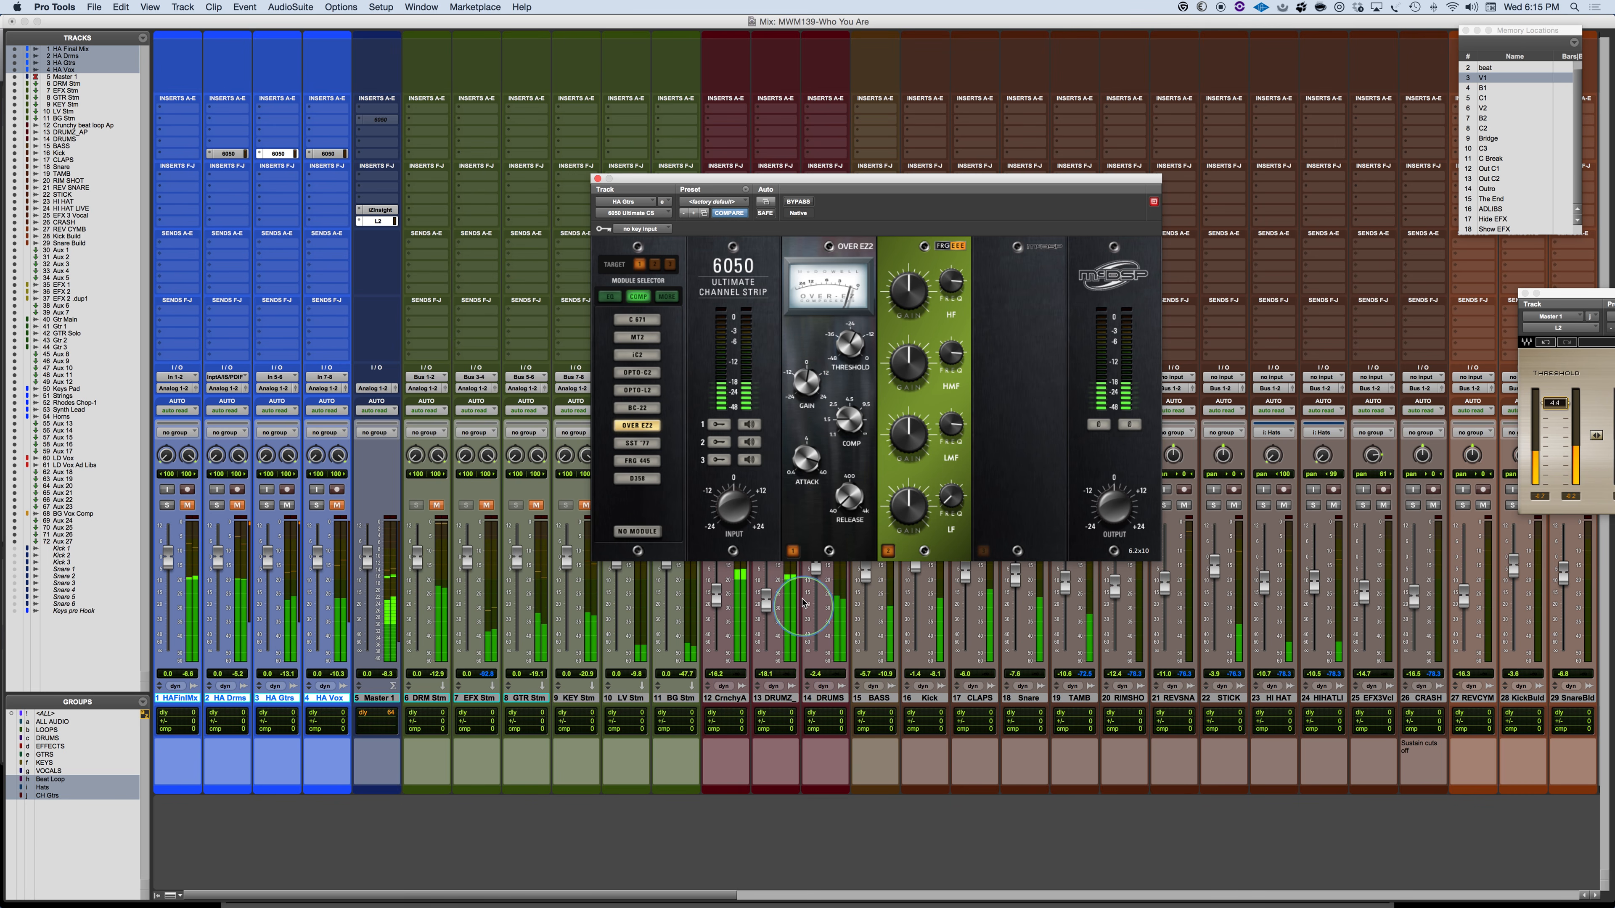
pyautogui.click(793, 551)
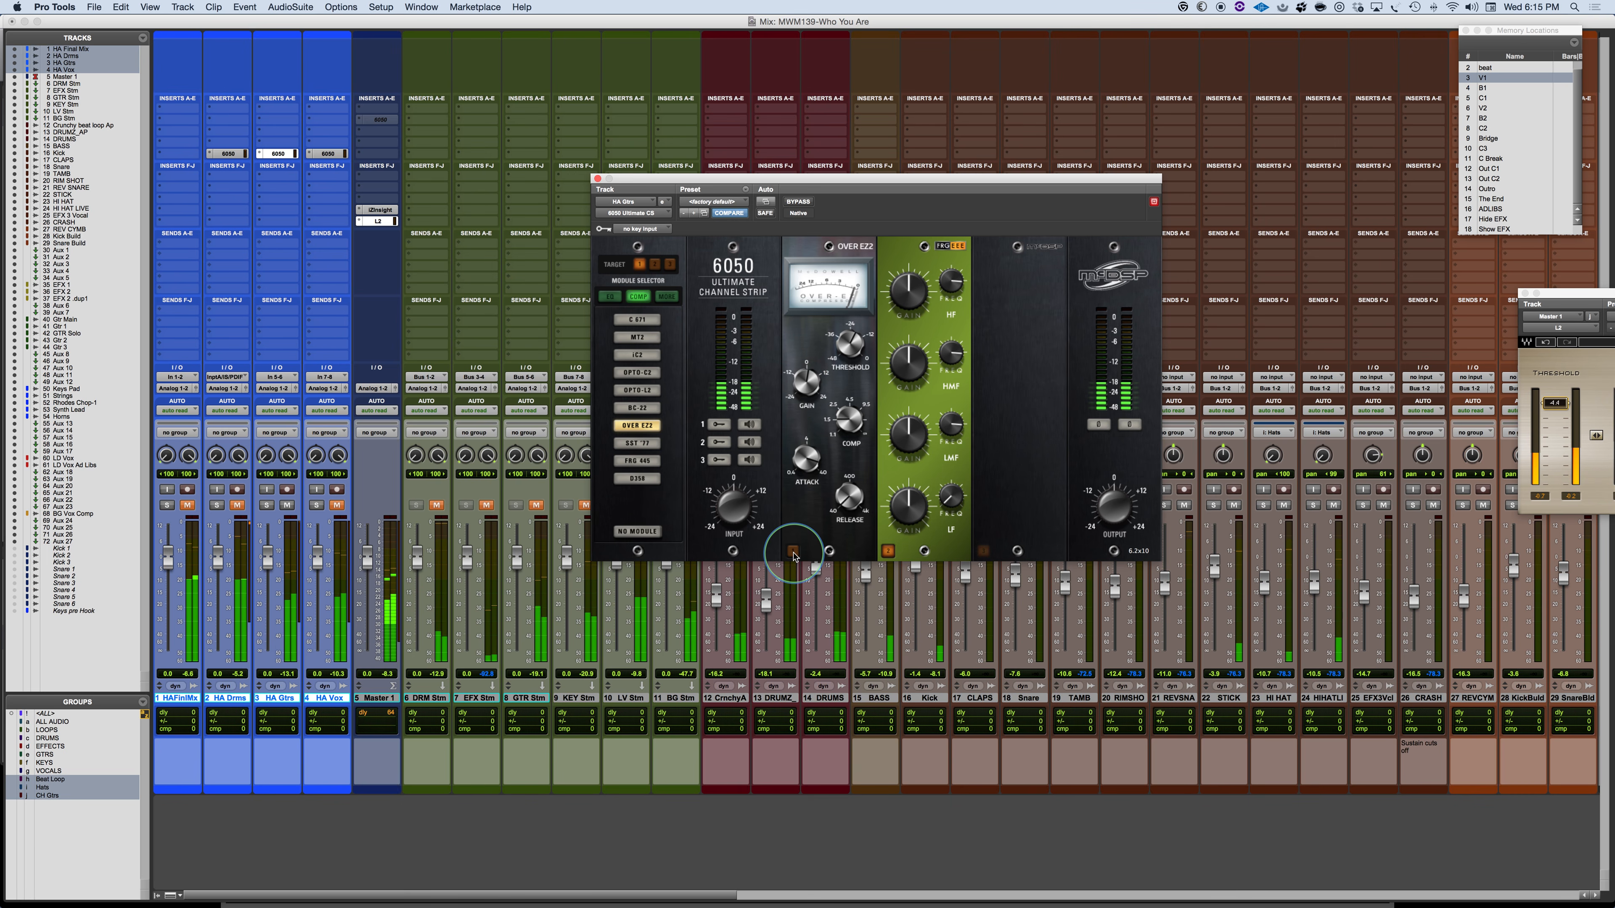
pyautogui.click(792, 551)
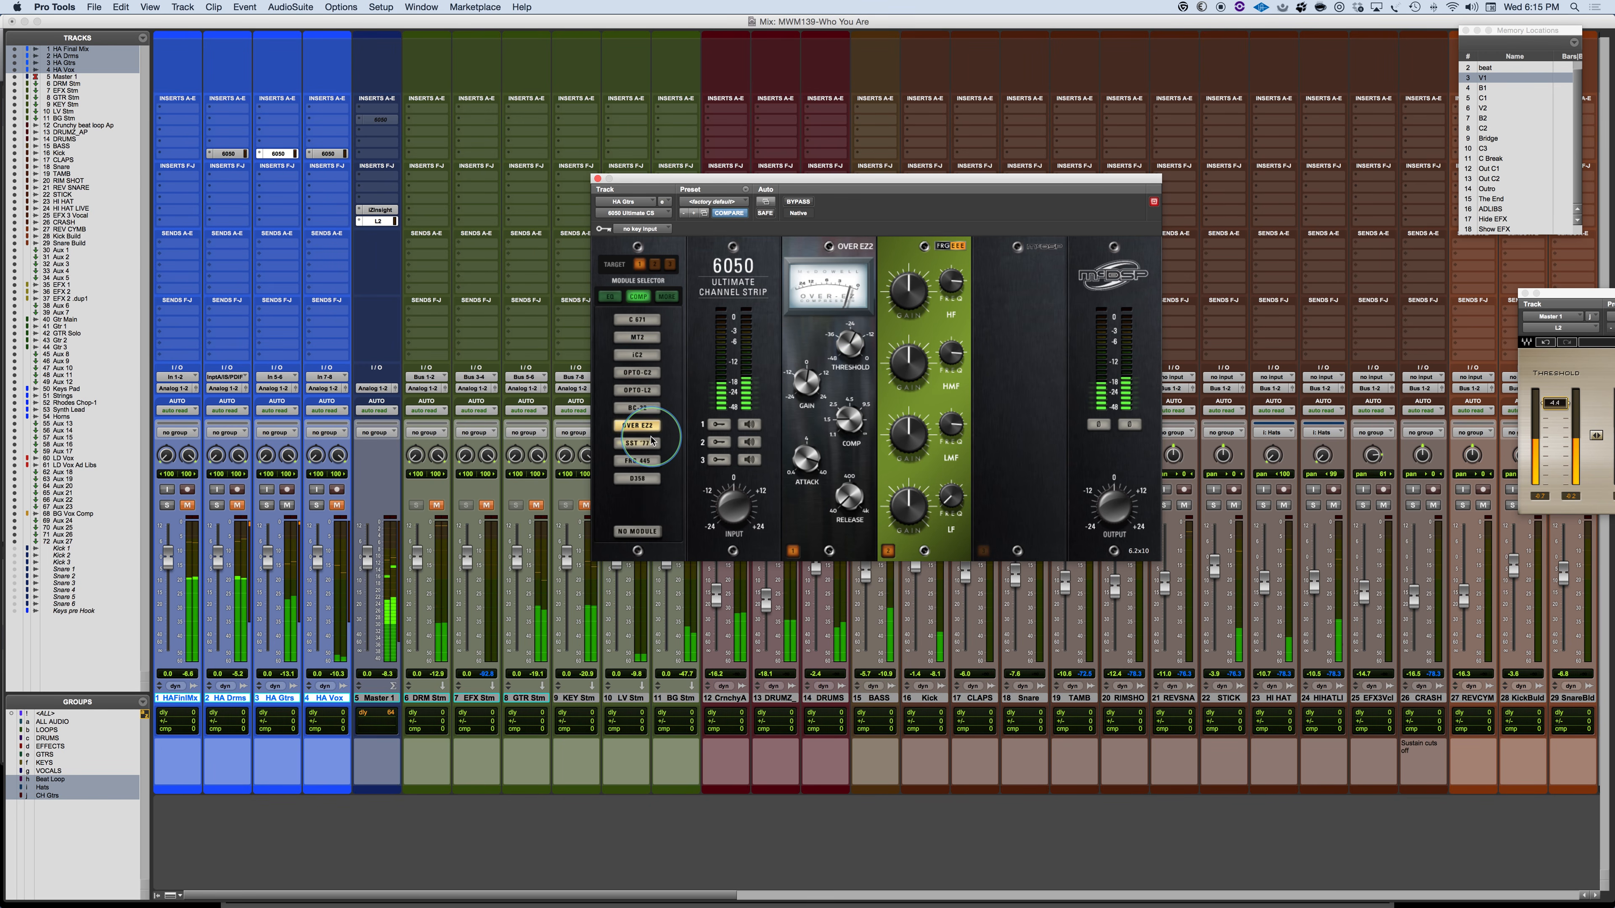
# Replace the guitar strip's FRG EEE equalizer with the S671 saturation module, raising its tone and setting saturation to about 16.8.
pyautogui.click(944, 247)
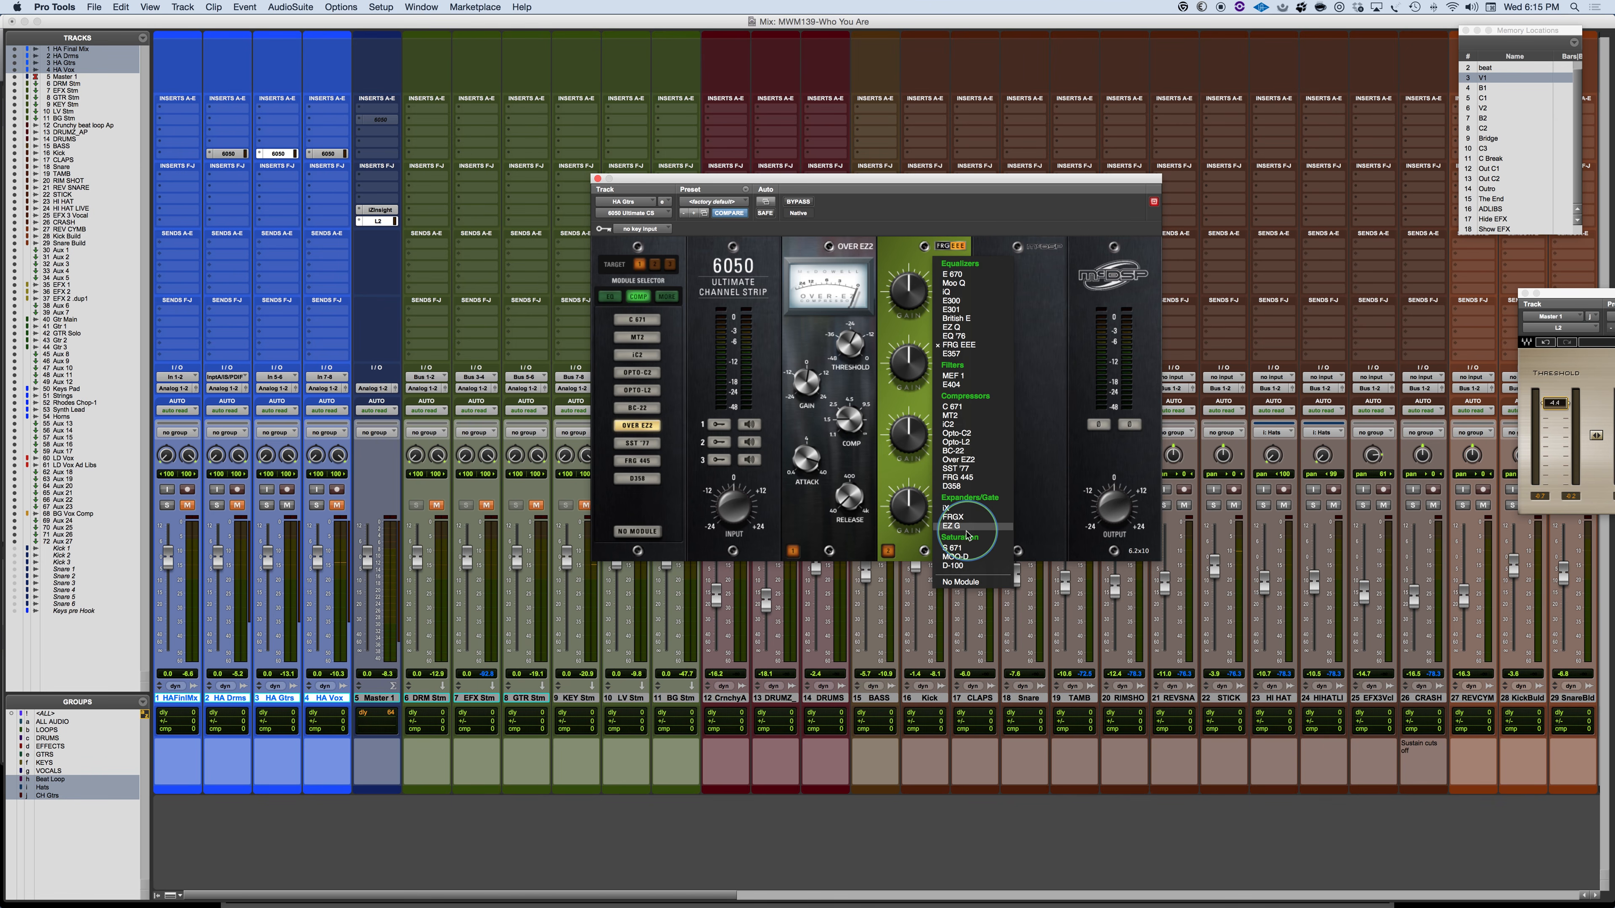
pyautogui.click(956, 550)
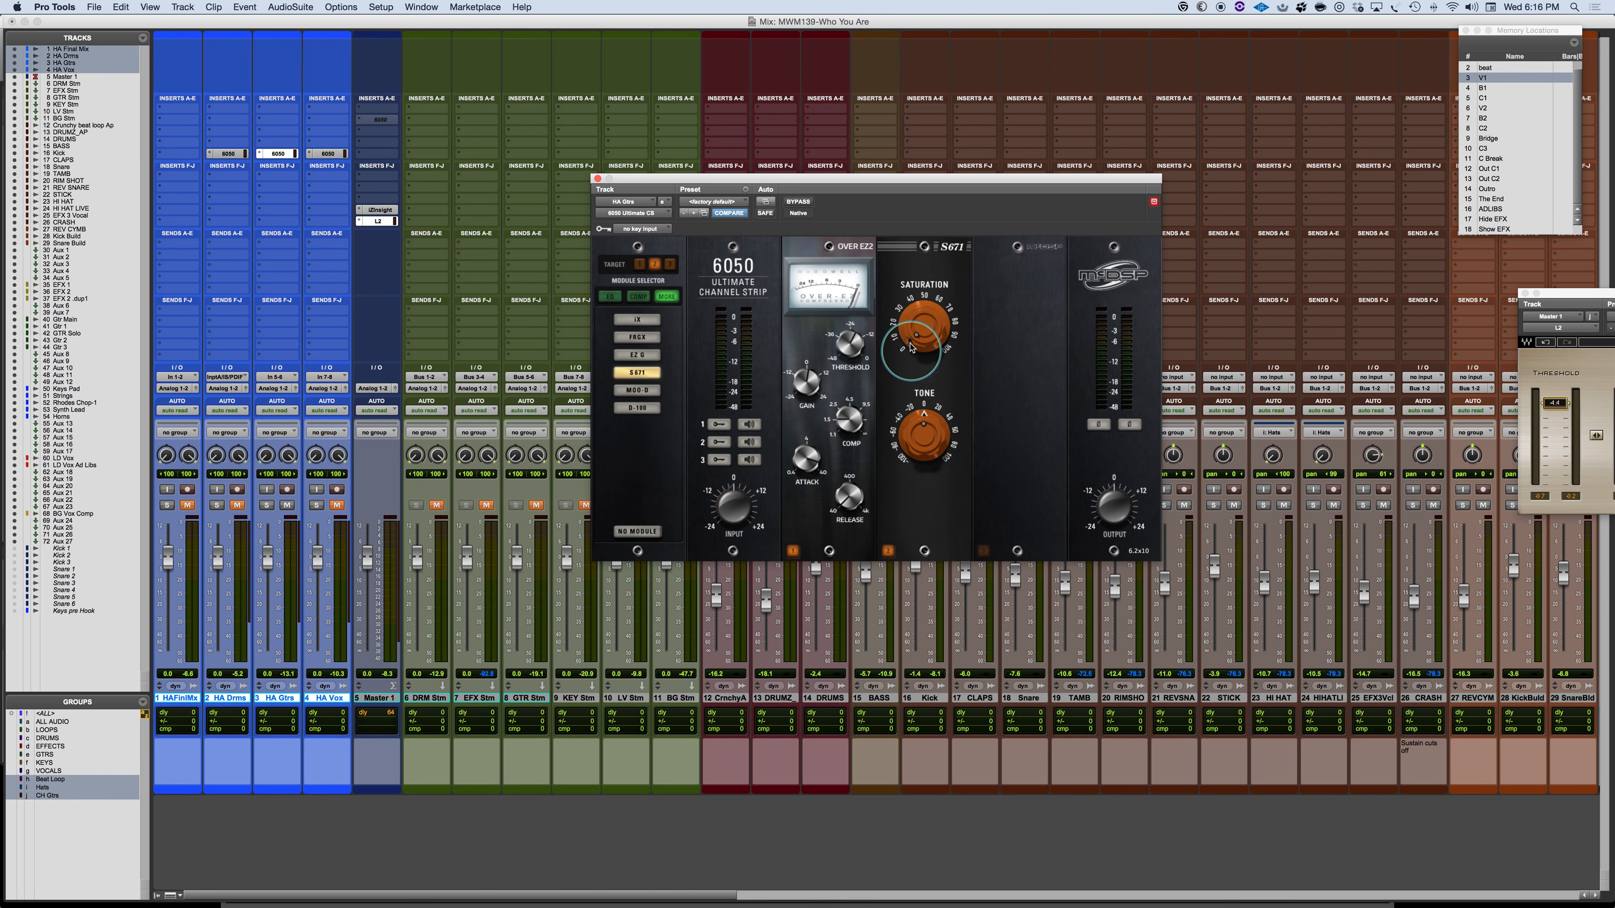
pyautogui.moveTo(924, 420); pyautogui.dragTo(914, 404)
pyautogui.moveTo(913, 327); pyautogui.dragTo(912, 296)
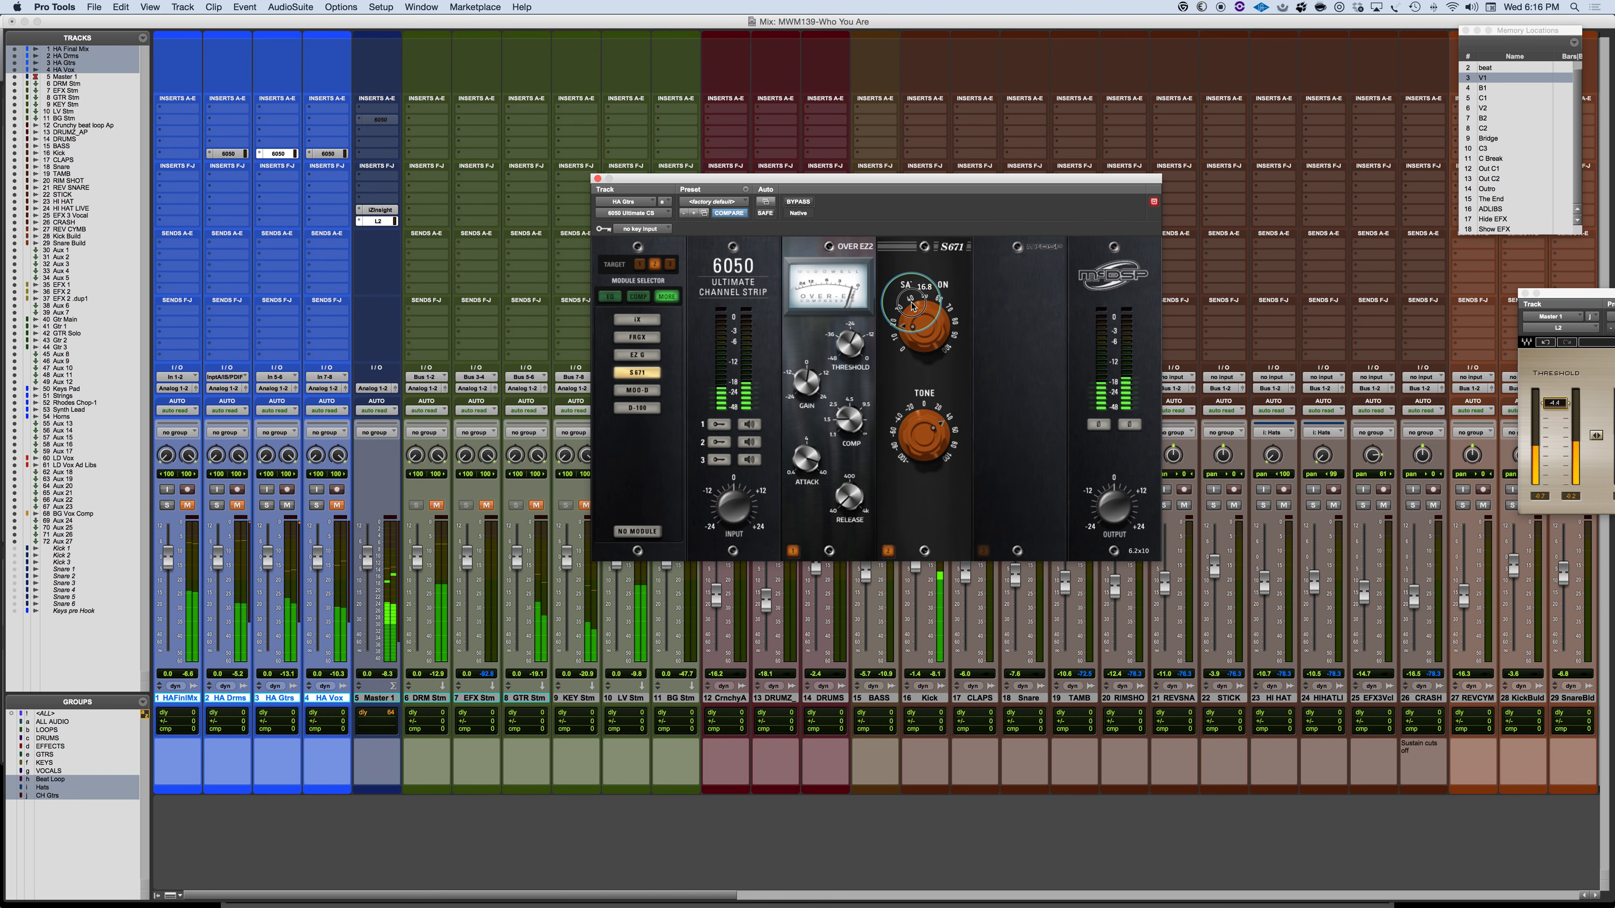
# Lower the S671's tone and reduce its saturation to about 12.4, toggling the module to compare.
pyautogui.moveTo(905, 434); pyautogui.dragTo(905, 469)
pyautogui.click(916, 336)
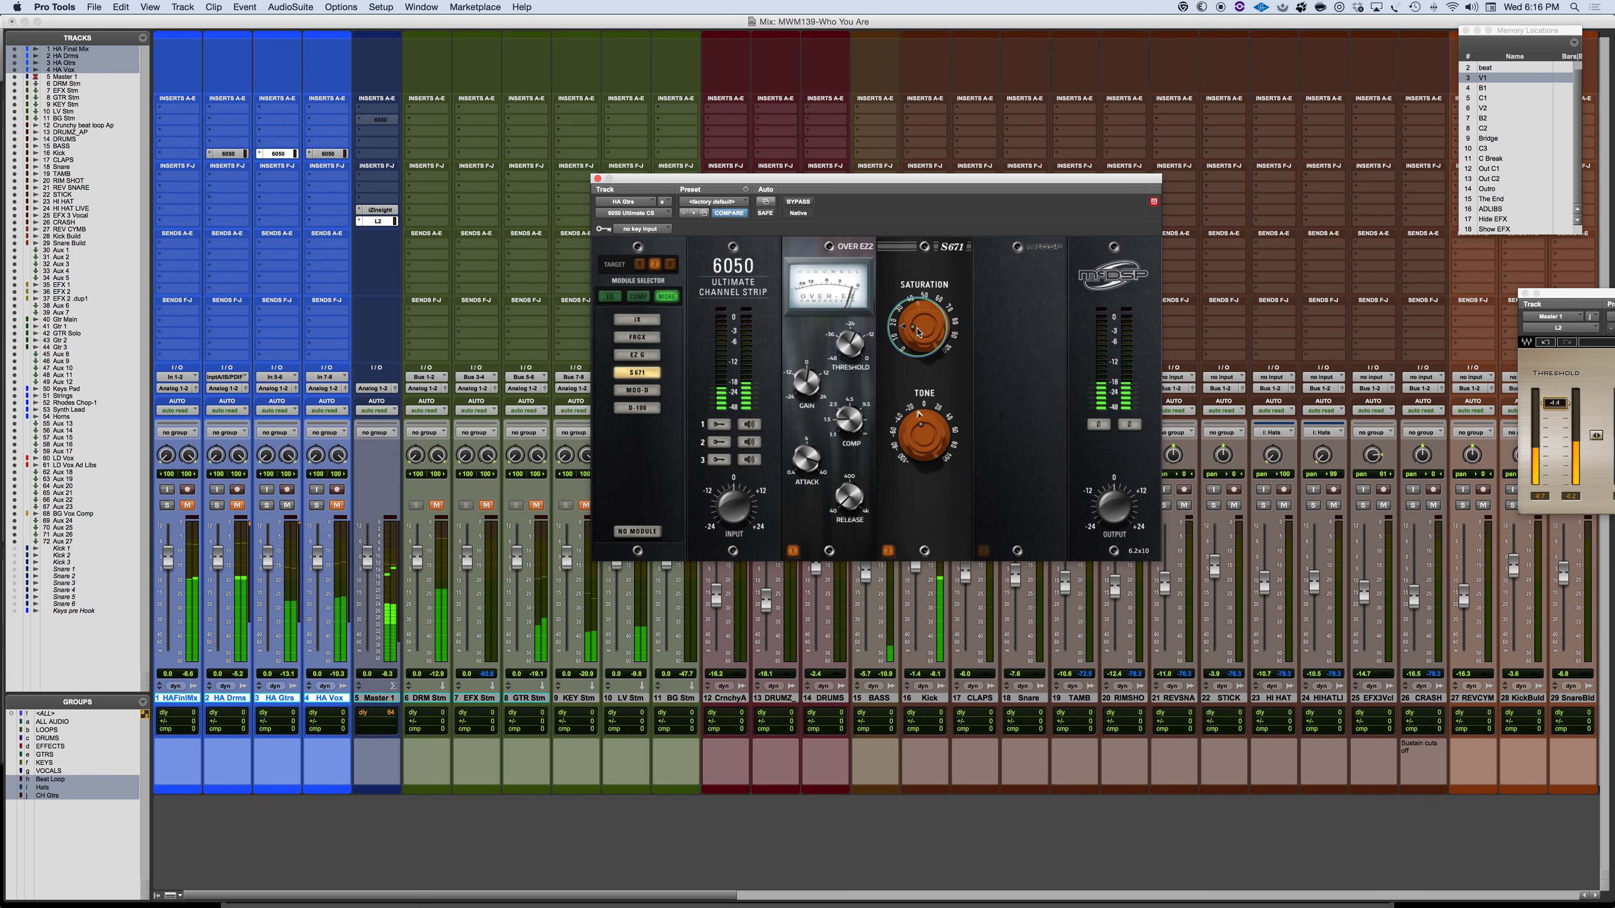
pyautogui.click(888, 551)
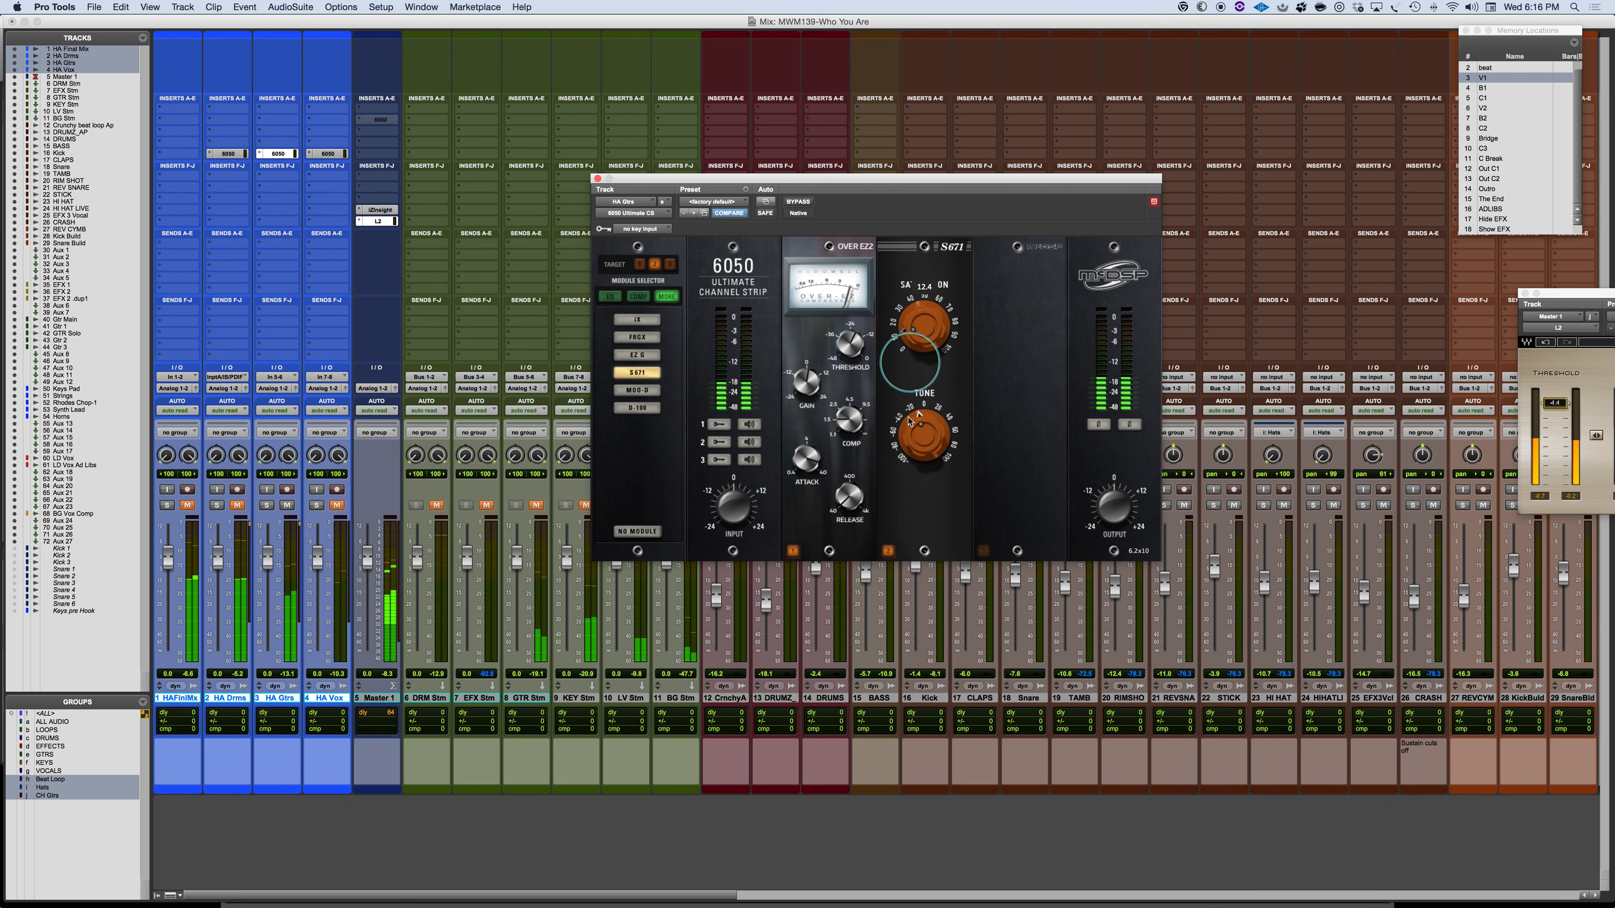
pyautogui.moveTo(909, 437); pyautogui.dragTo(909, 442)
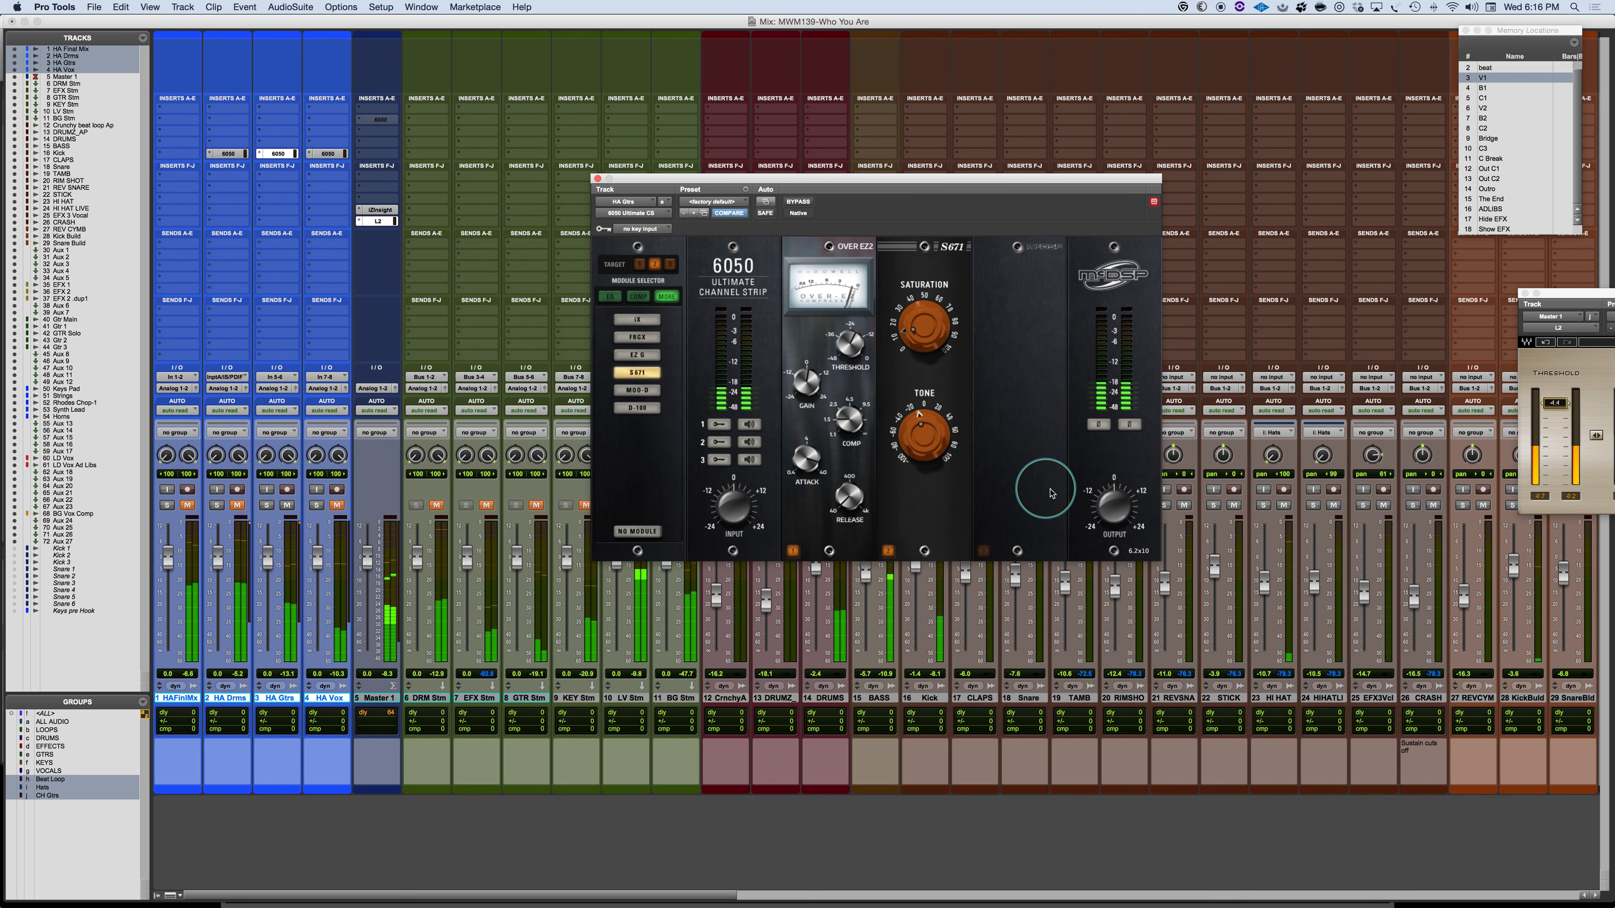
# Compare the HA Gtrs sound with the whole channel strip bypassed and active.
pyautogui.click(769, 203)
pyautogui.click(799, 203)
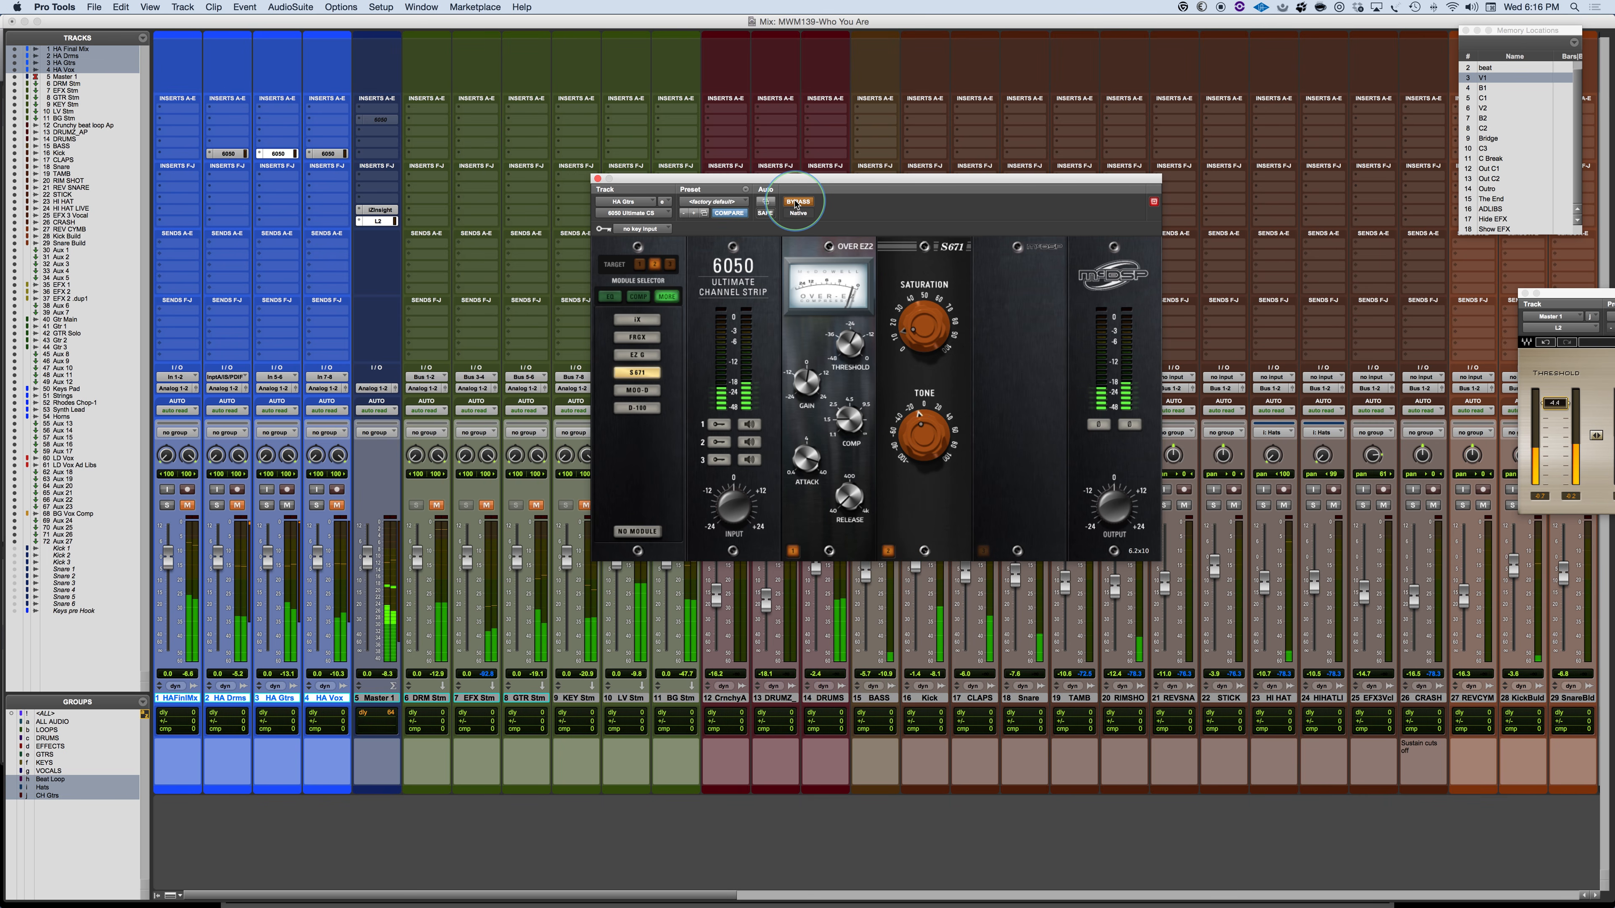
pyautogui.click(799, 202)
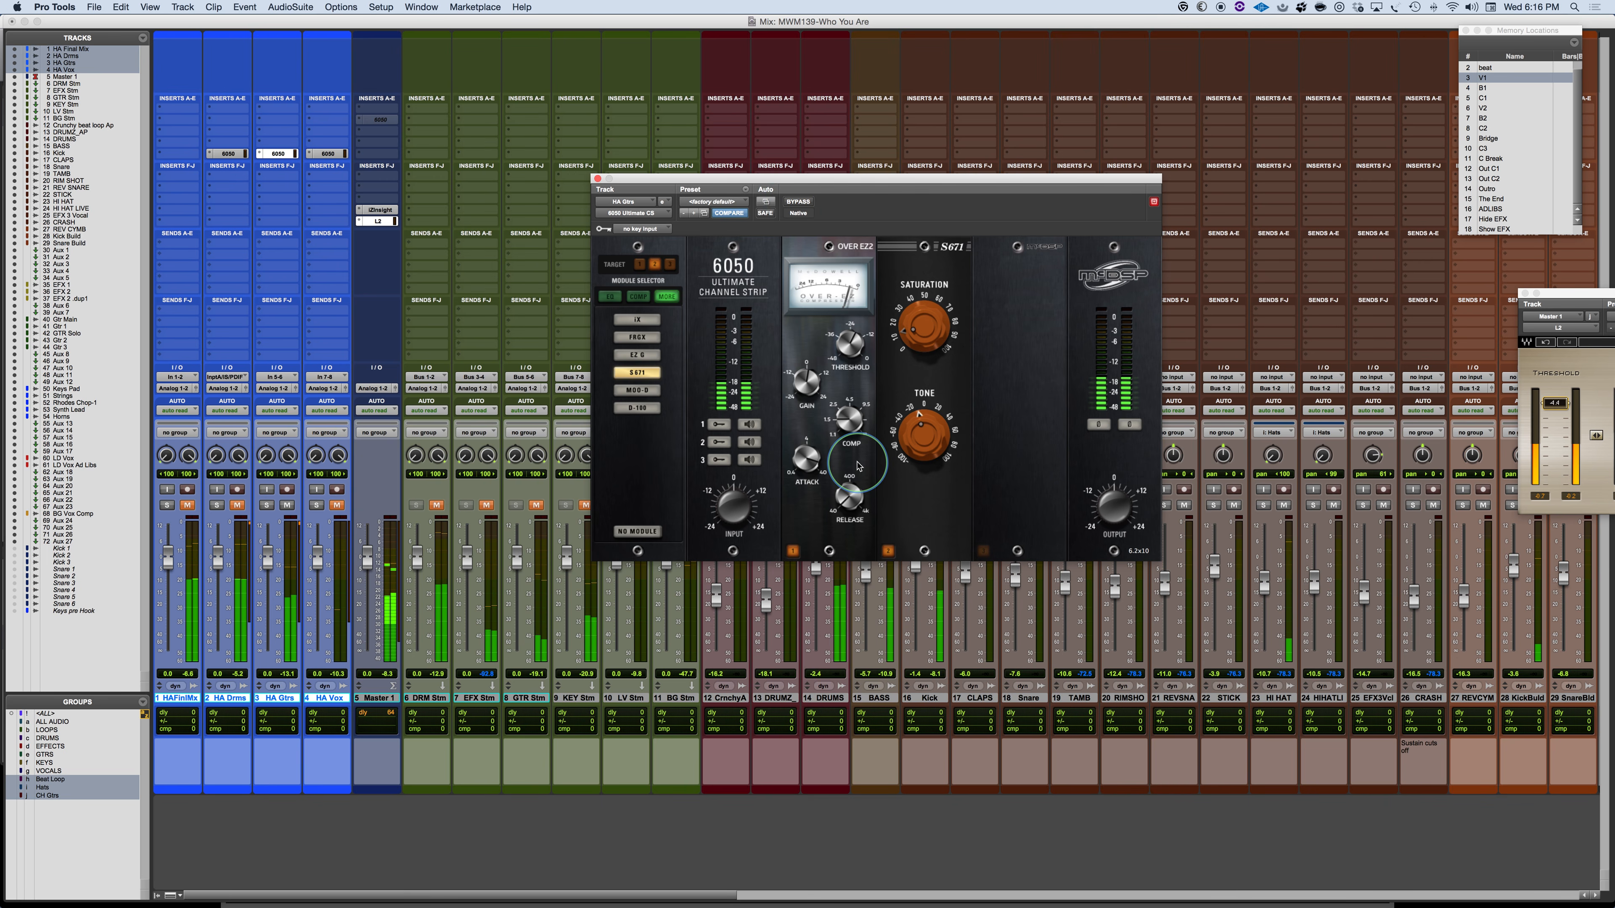
# Try the Over EZ2 after the S671 by moving it to the third slot, and return it to the first slot.
pyautogui.moveTo(854, 464); pyautogui.dragTo(1010, 459)
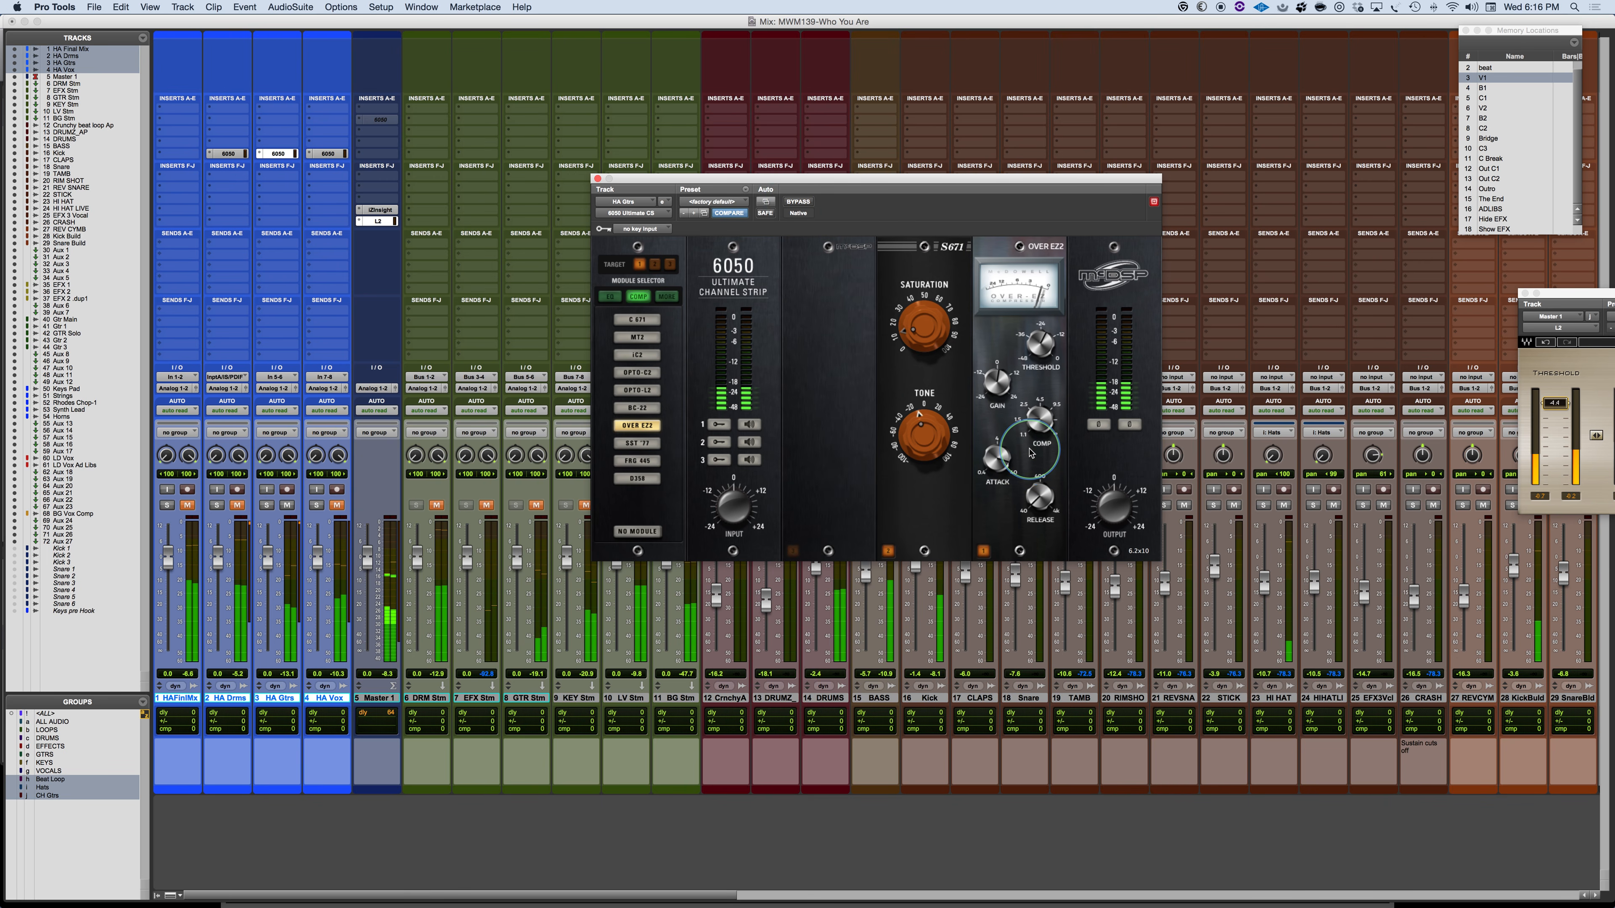
pyautogui.moveTo(1034, 456); pyautogui.dragTo(857, 449)
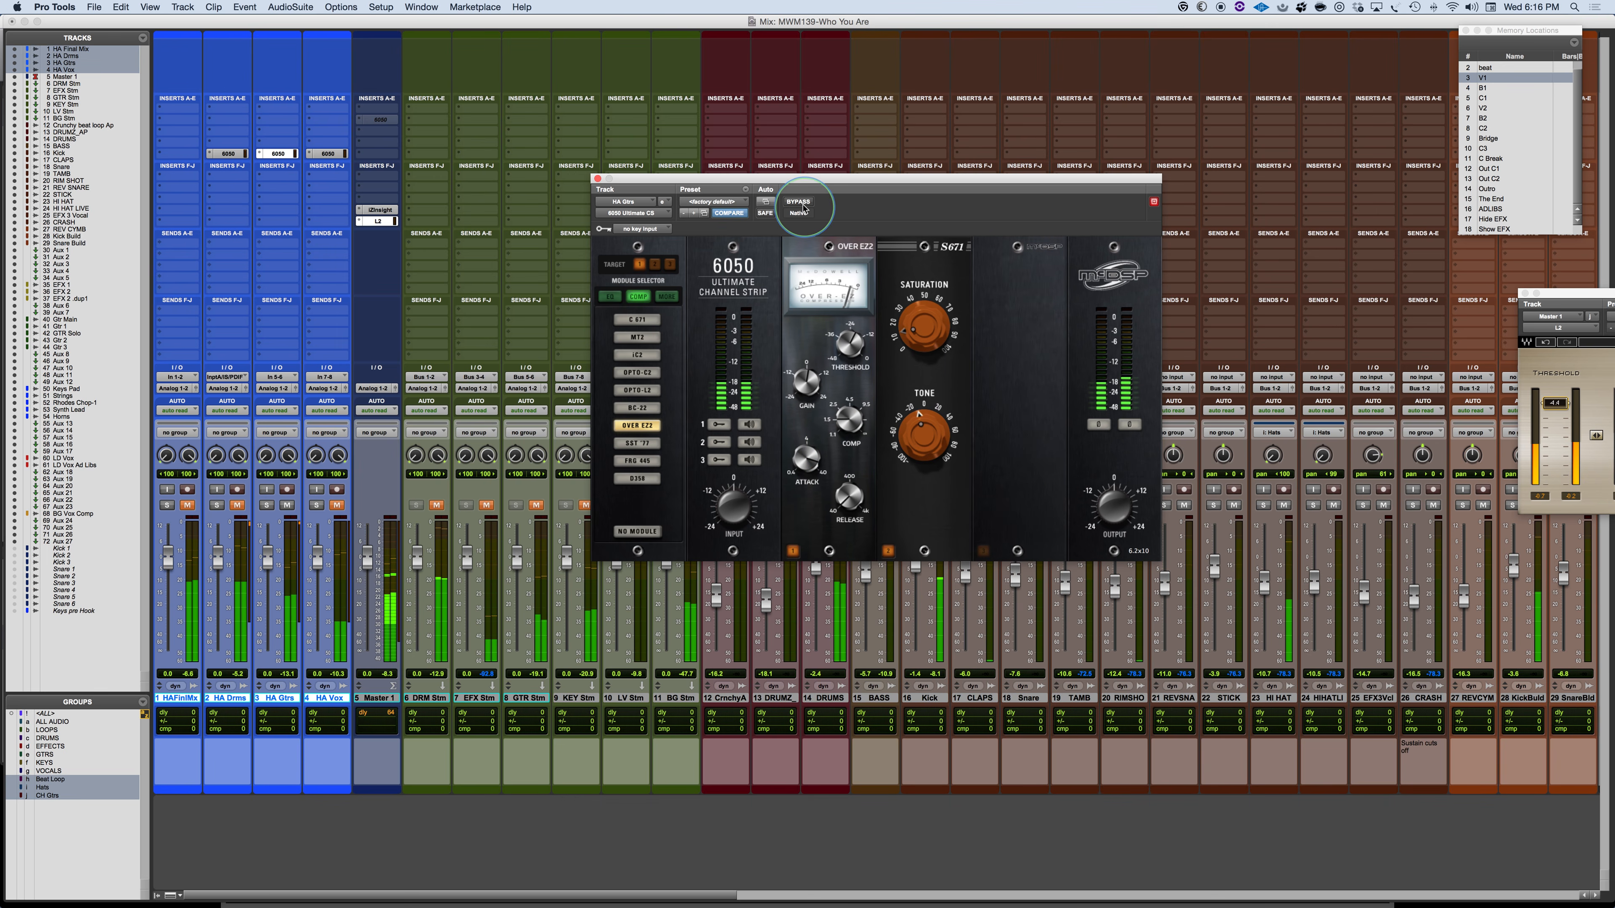
# Unmute HA Drms and compare the mix with all three 6050 inserts bypassed and active together.
pyautogui.click(235, 506)
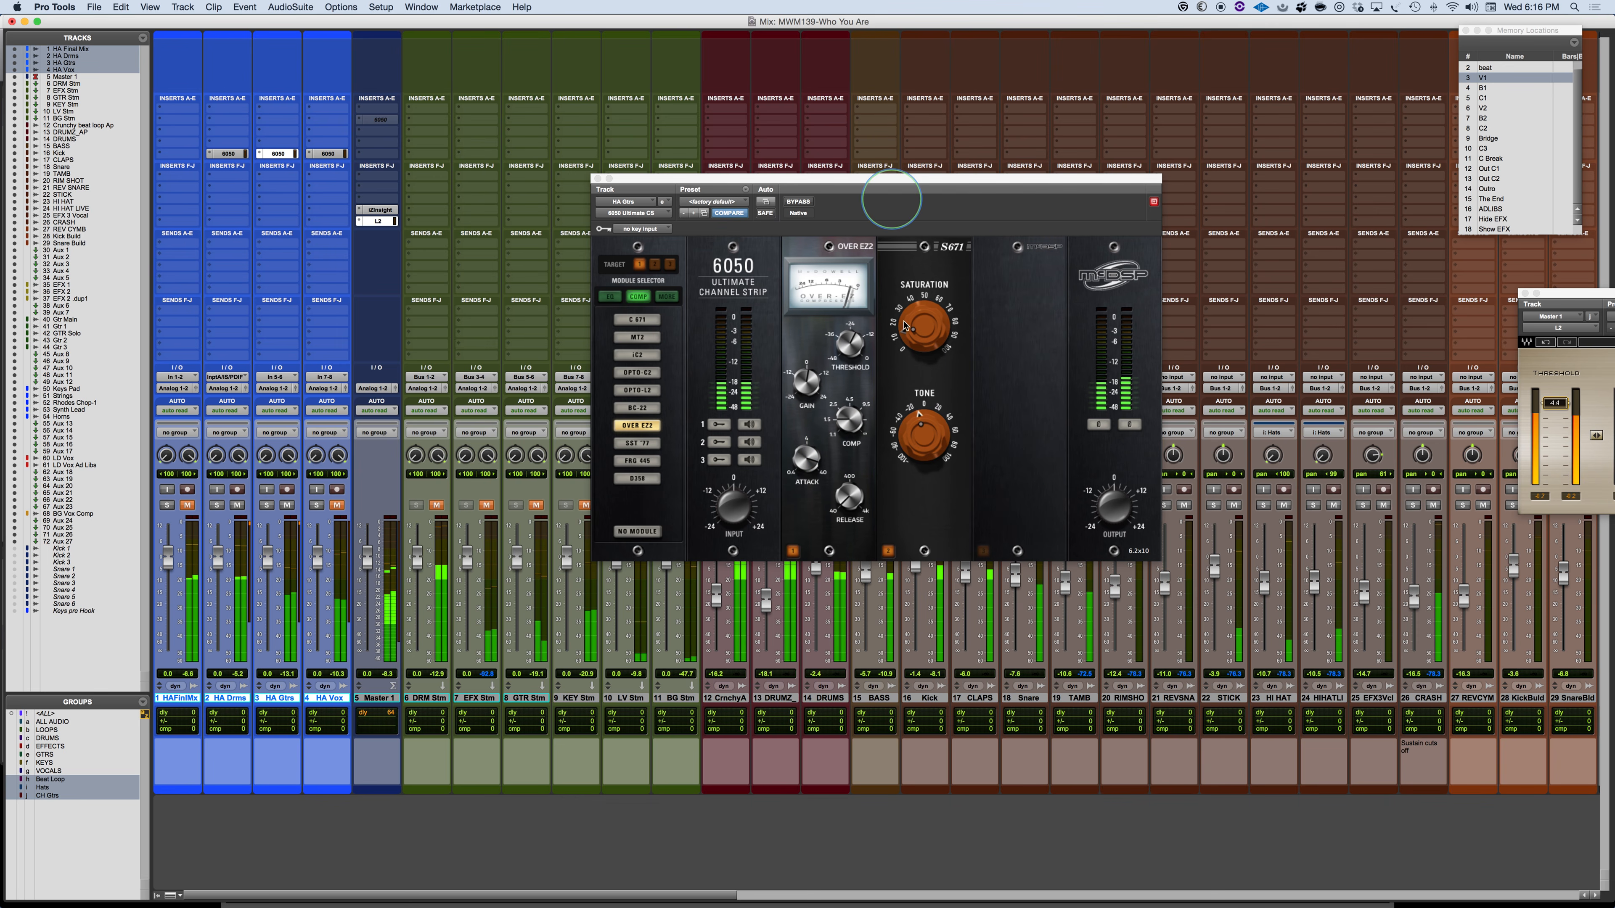
pyautogui.click(1103, 514)
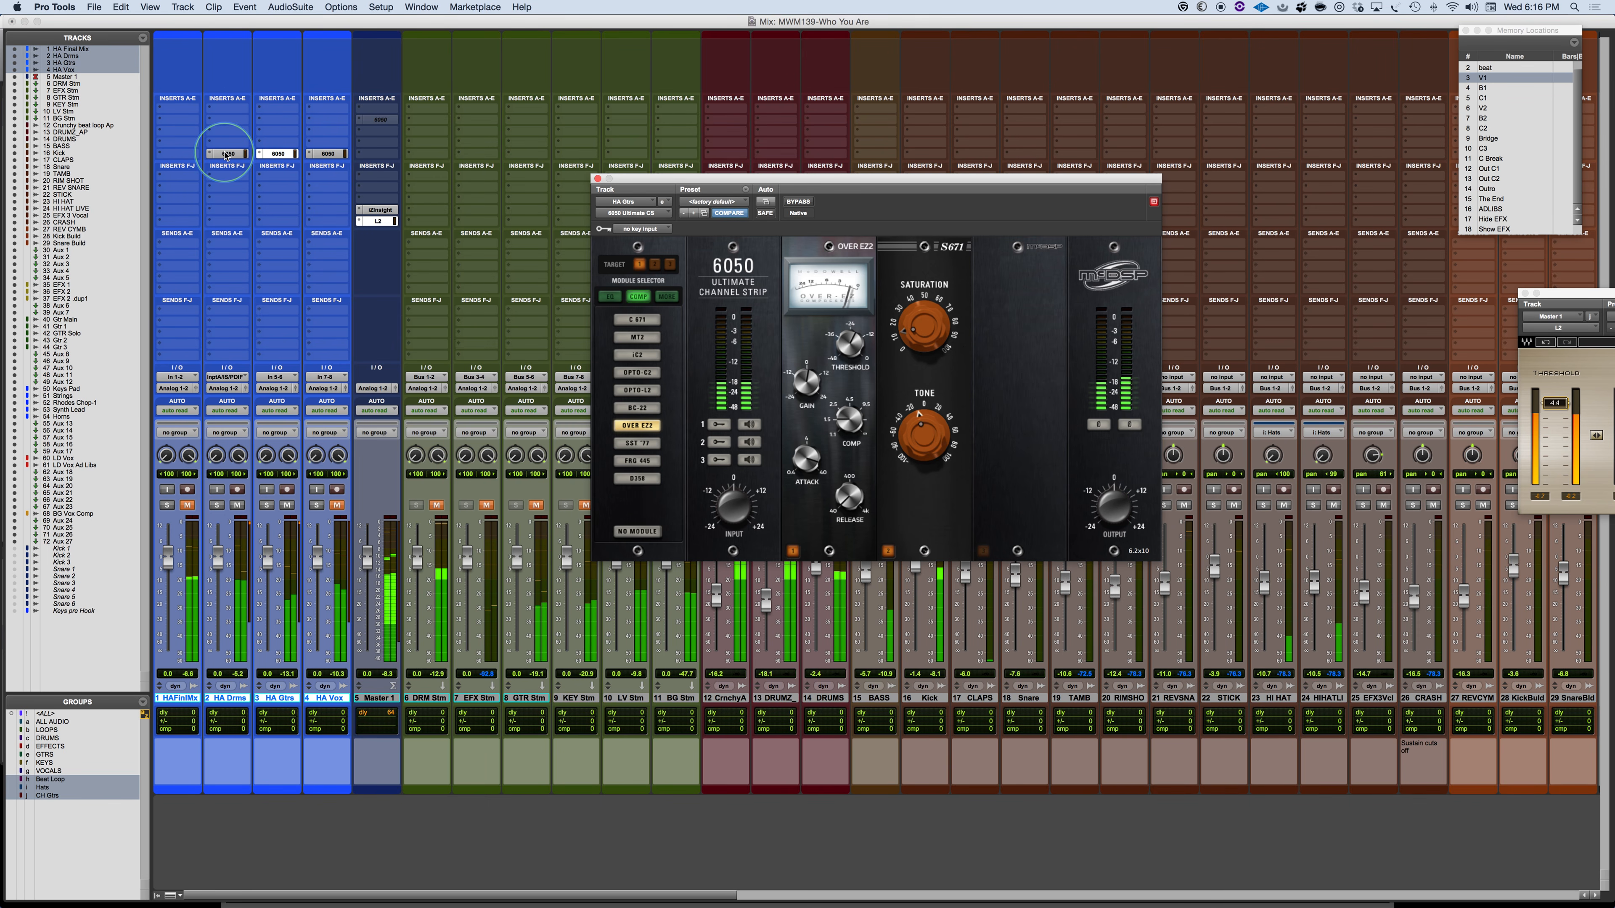
pyautogui.click(226, 154)
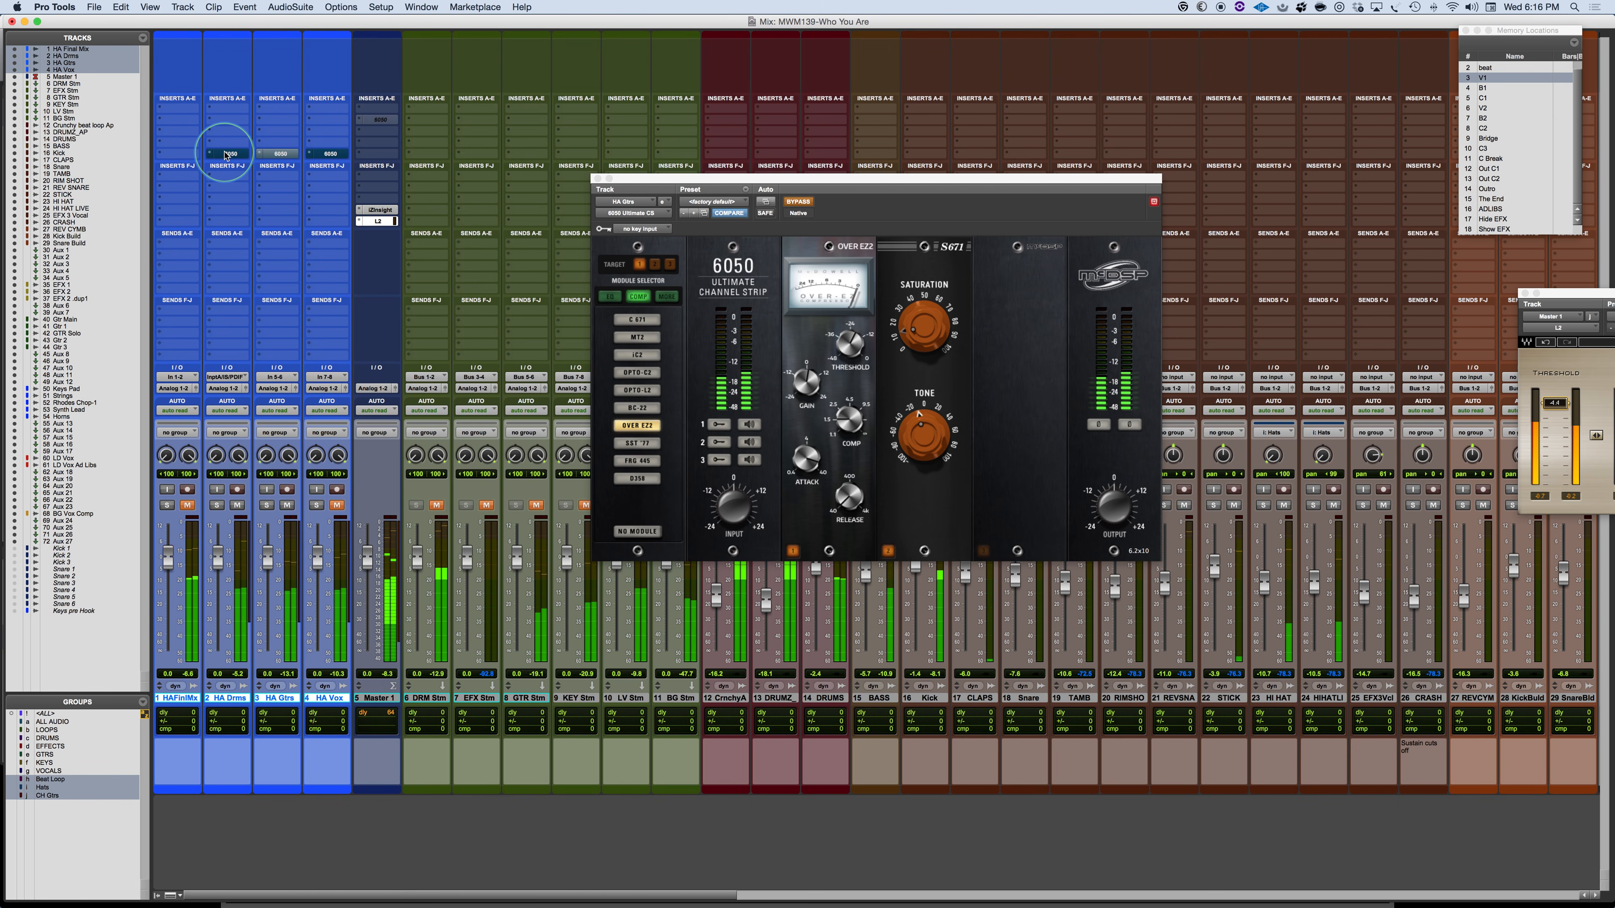
pyautogui.keyDown('alt'); pyautogui.keyDown('super'); pyautogui.click(226, 154); pyautogui.keyUp('super'); pyautogui.keyUp('alt')
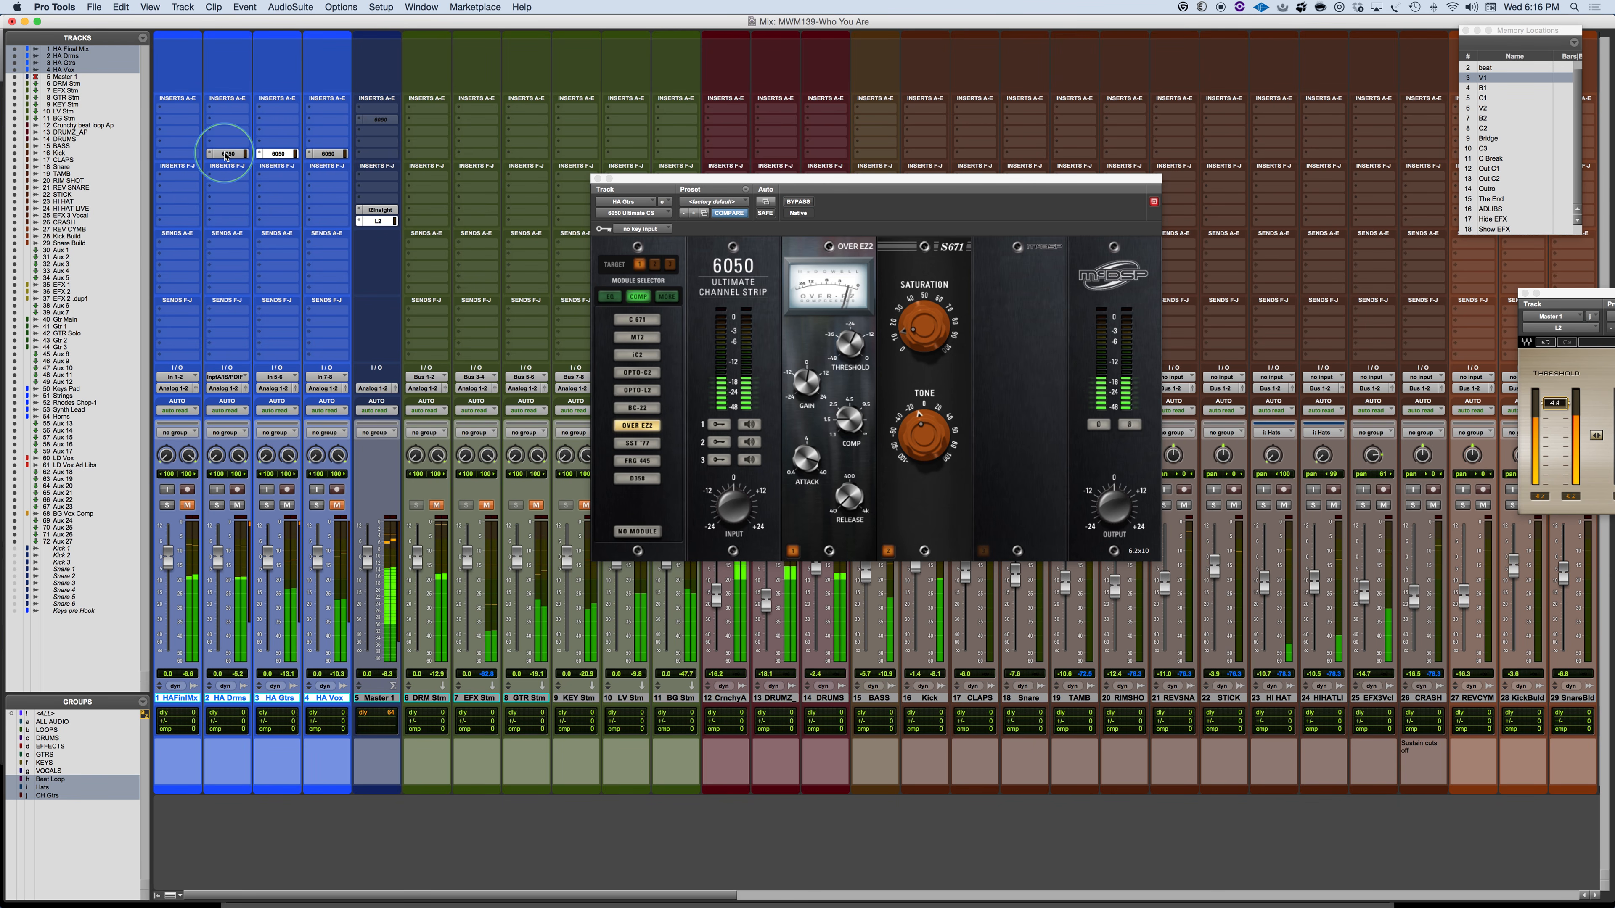
# Set the HA Drms channel strip's output to about -0.8 and bypass all three 6050 inserts for a loudness comparison.
pyautogui.click(1112, 515)
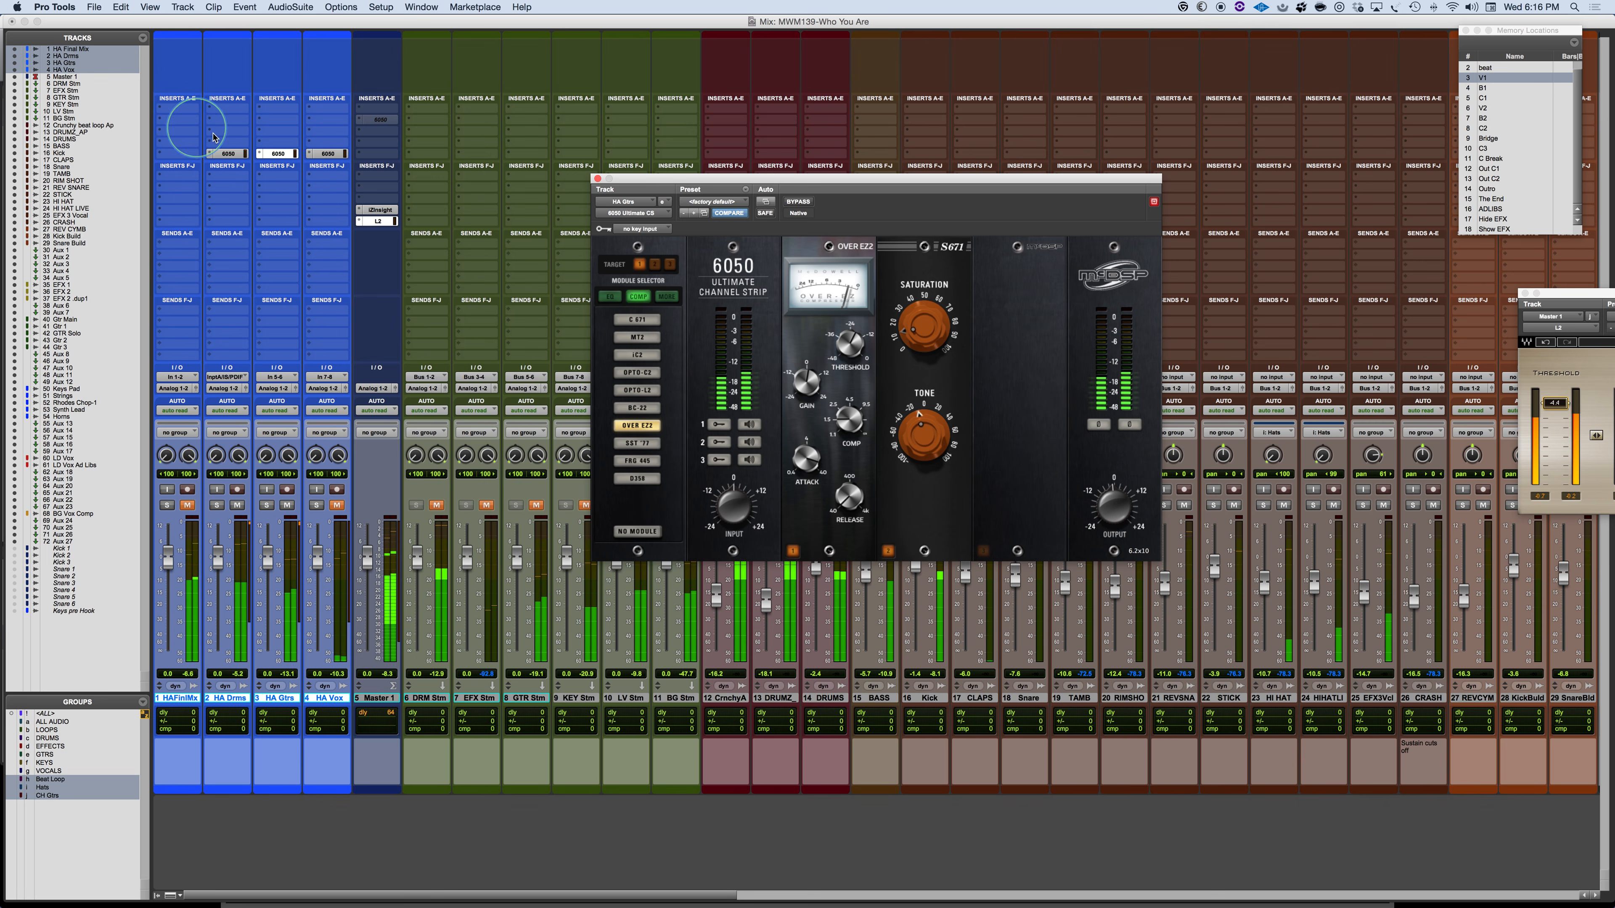
pyautogui.click(227, 154)
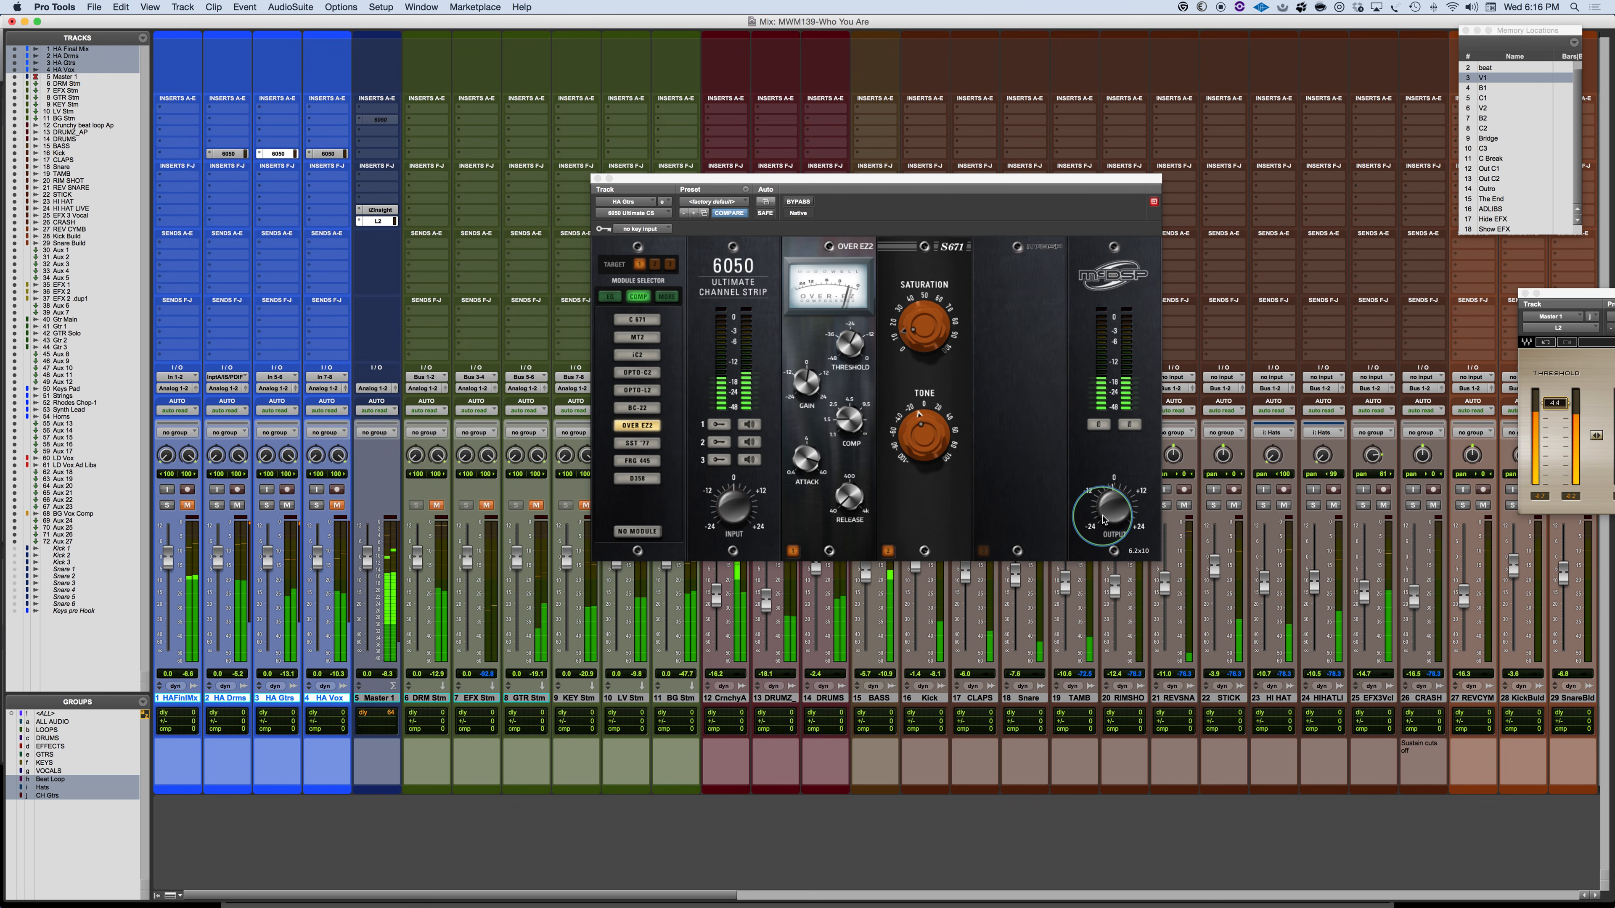
pyautogui.scroll(-2, 1103, 523)
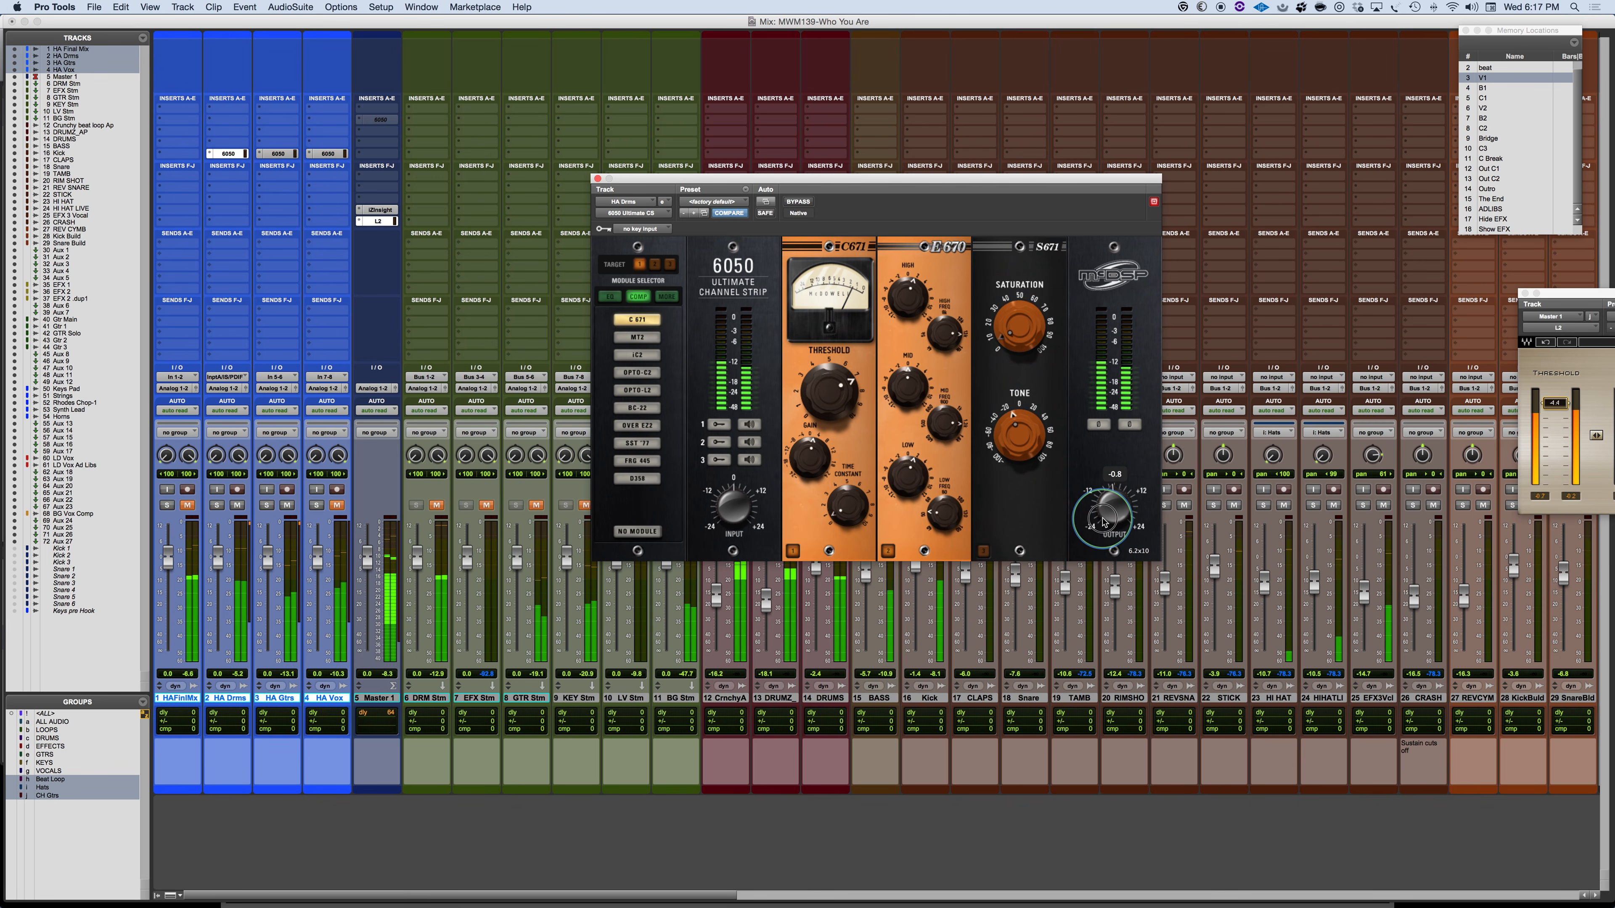
pyautogui.click(235, 153)
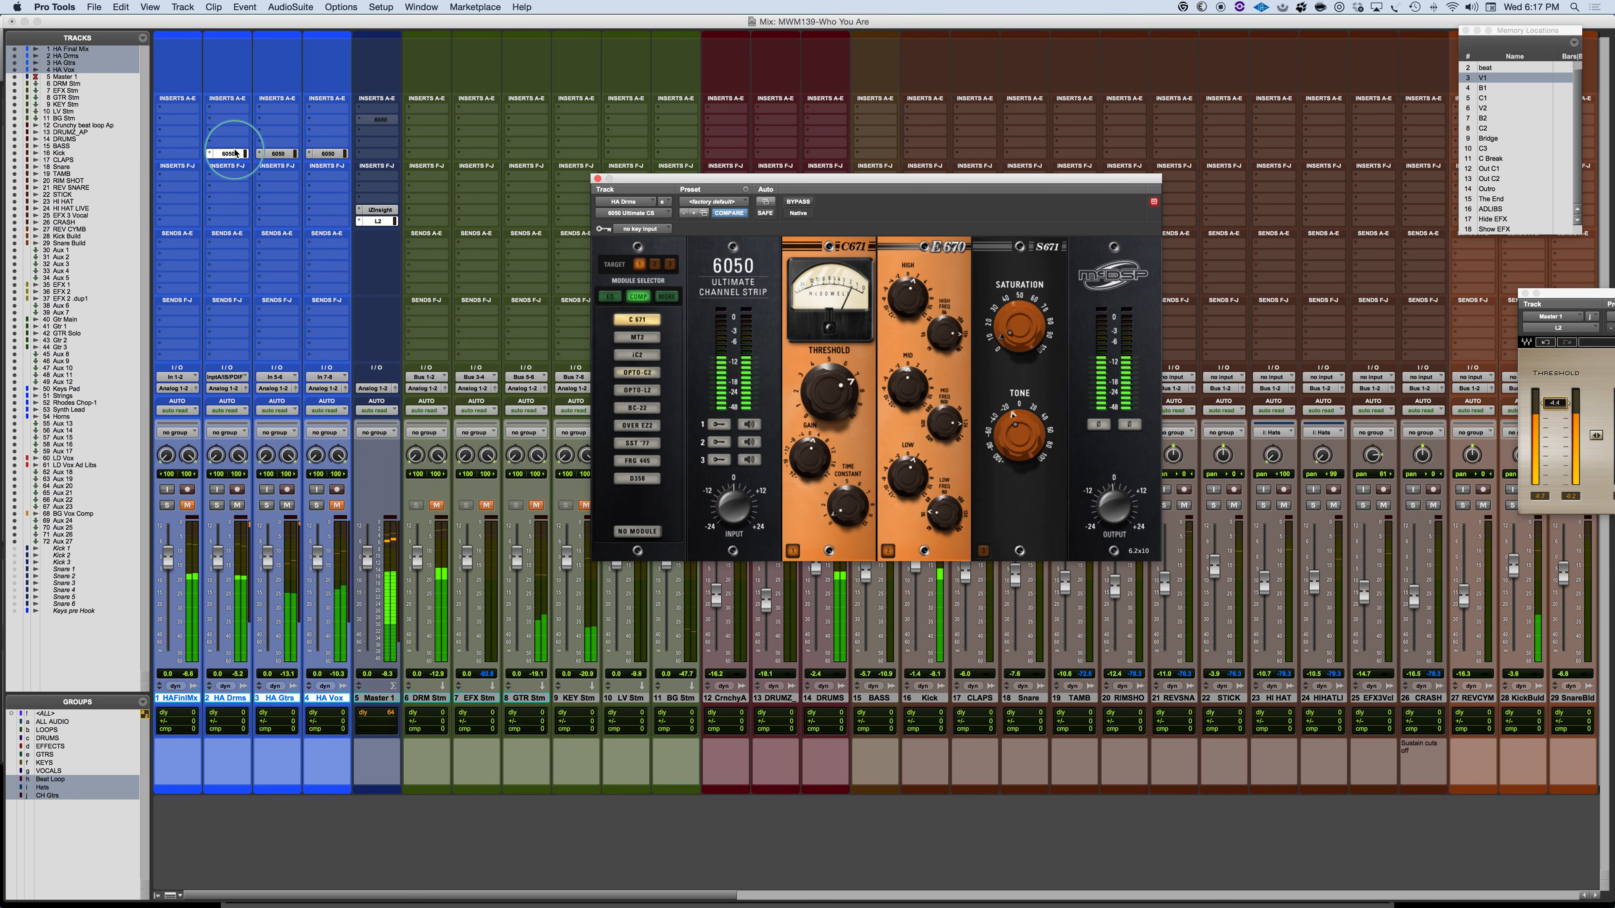
pyautogui.keyDown('alt'); pyautogui.keyDown('super'); pyautogui.click(235, 154); pyautogui.keyUp('super'); pyautogui.keyUp('alt')
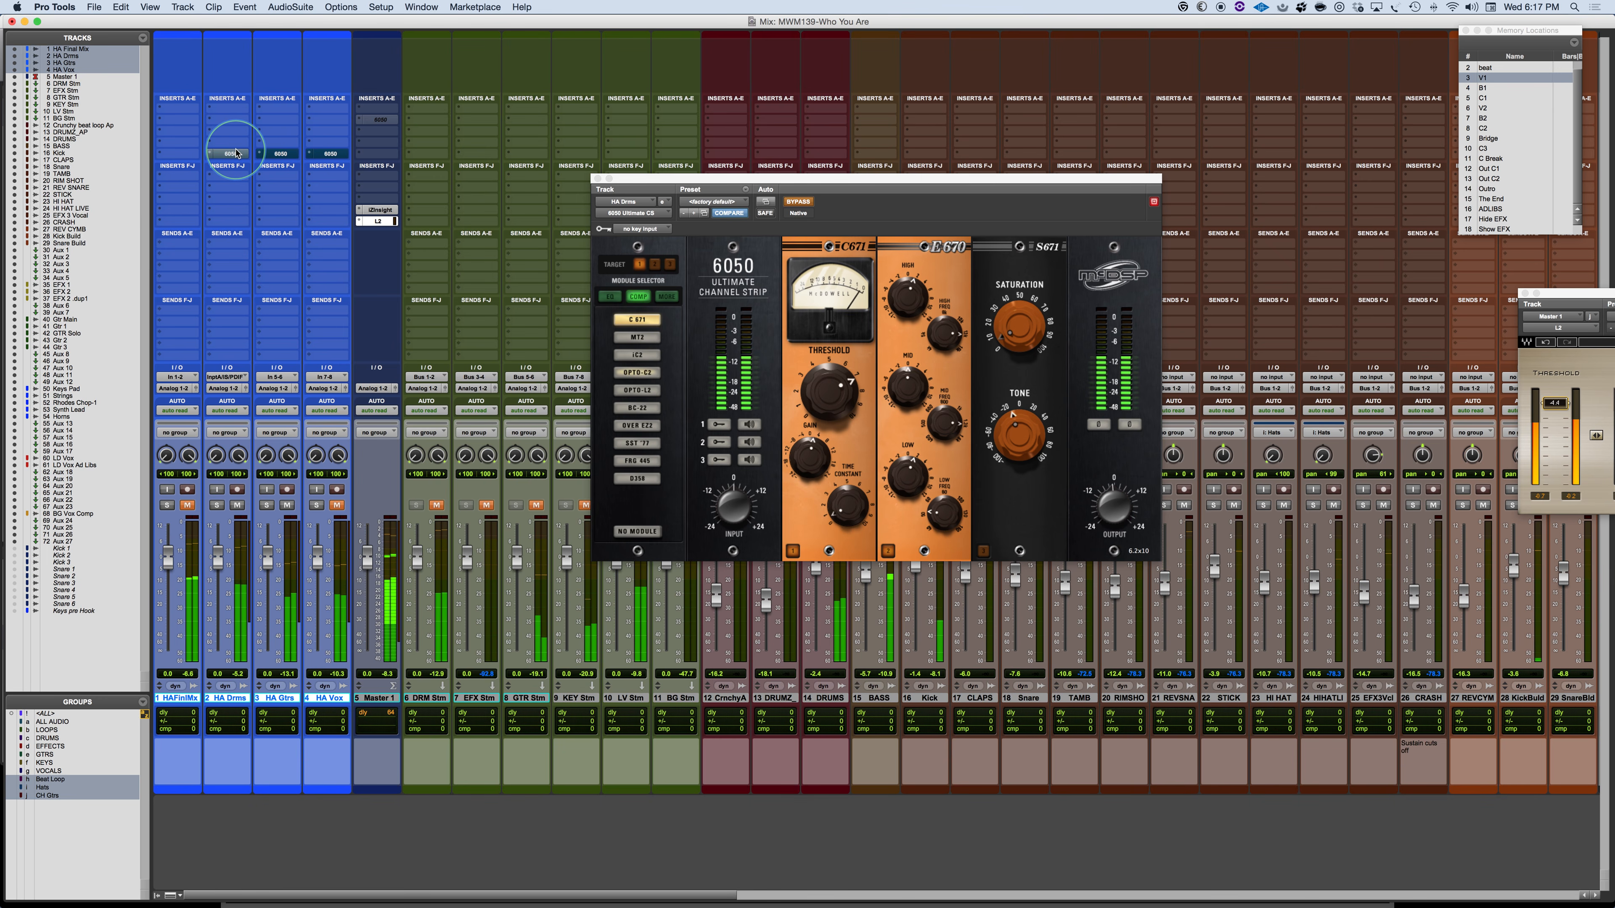
# Reactivate all three 6050 inserts, and try the MOO-D and D-100 saturation modules in the HA Gtrs strip's third slot.
pyautogui.keyDown('alt'); pyautogui.keyDown('super'); pyautogui.click(236, 154); pyautogui.keyUp('super'); pyautogui.keyUp('alt')
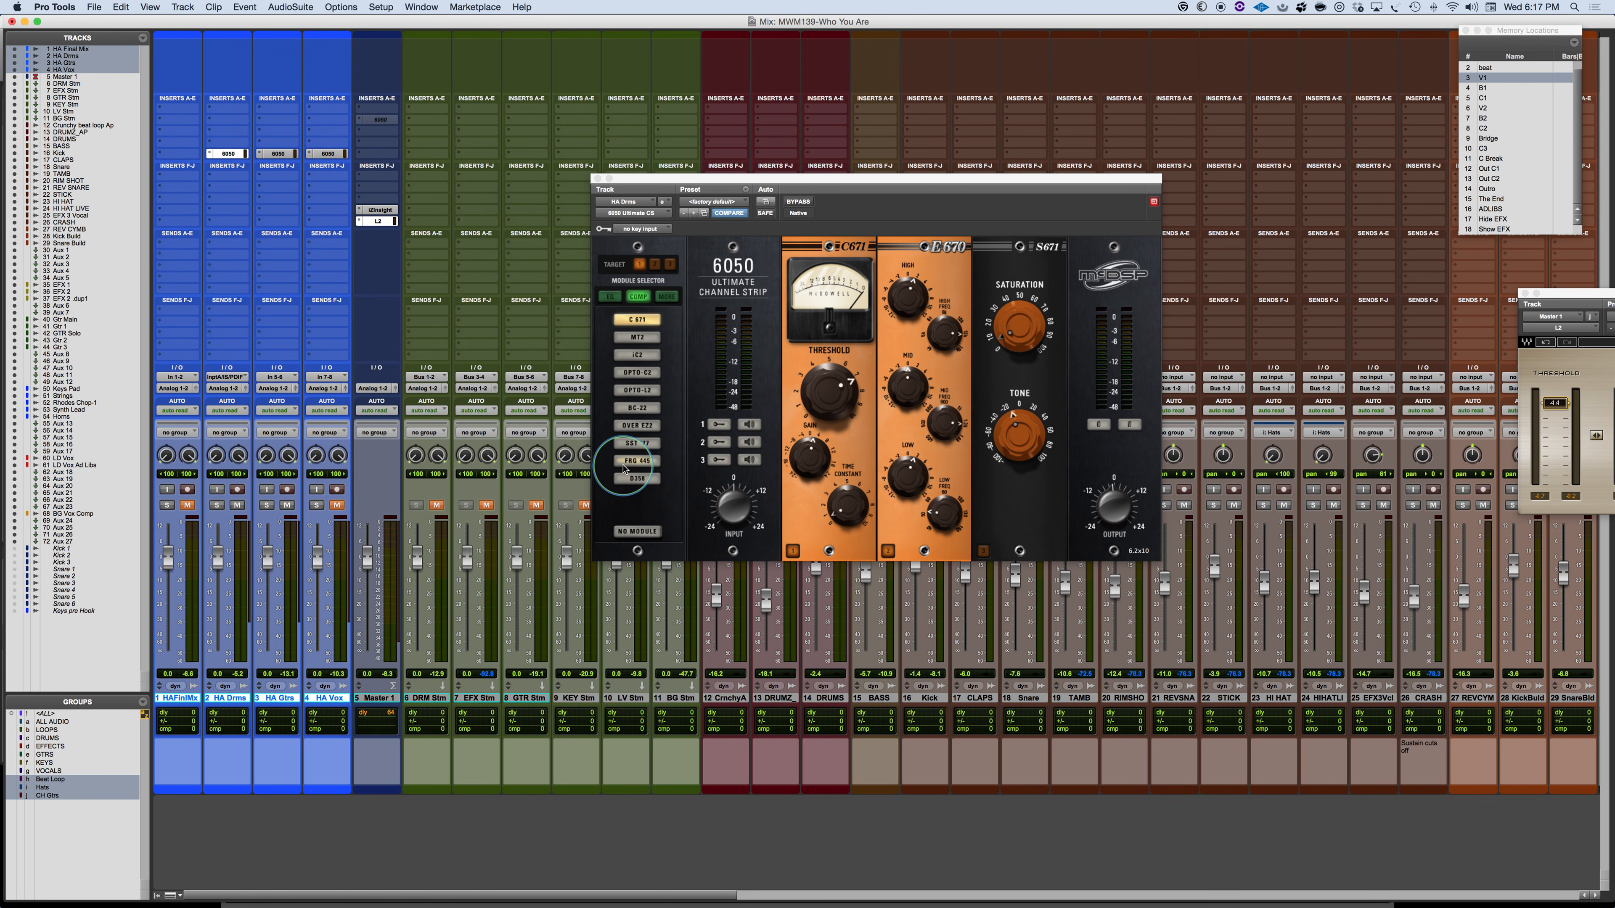
pyautogui.click(278, 154)
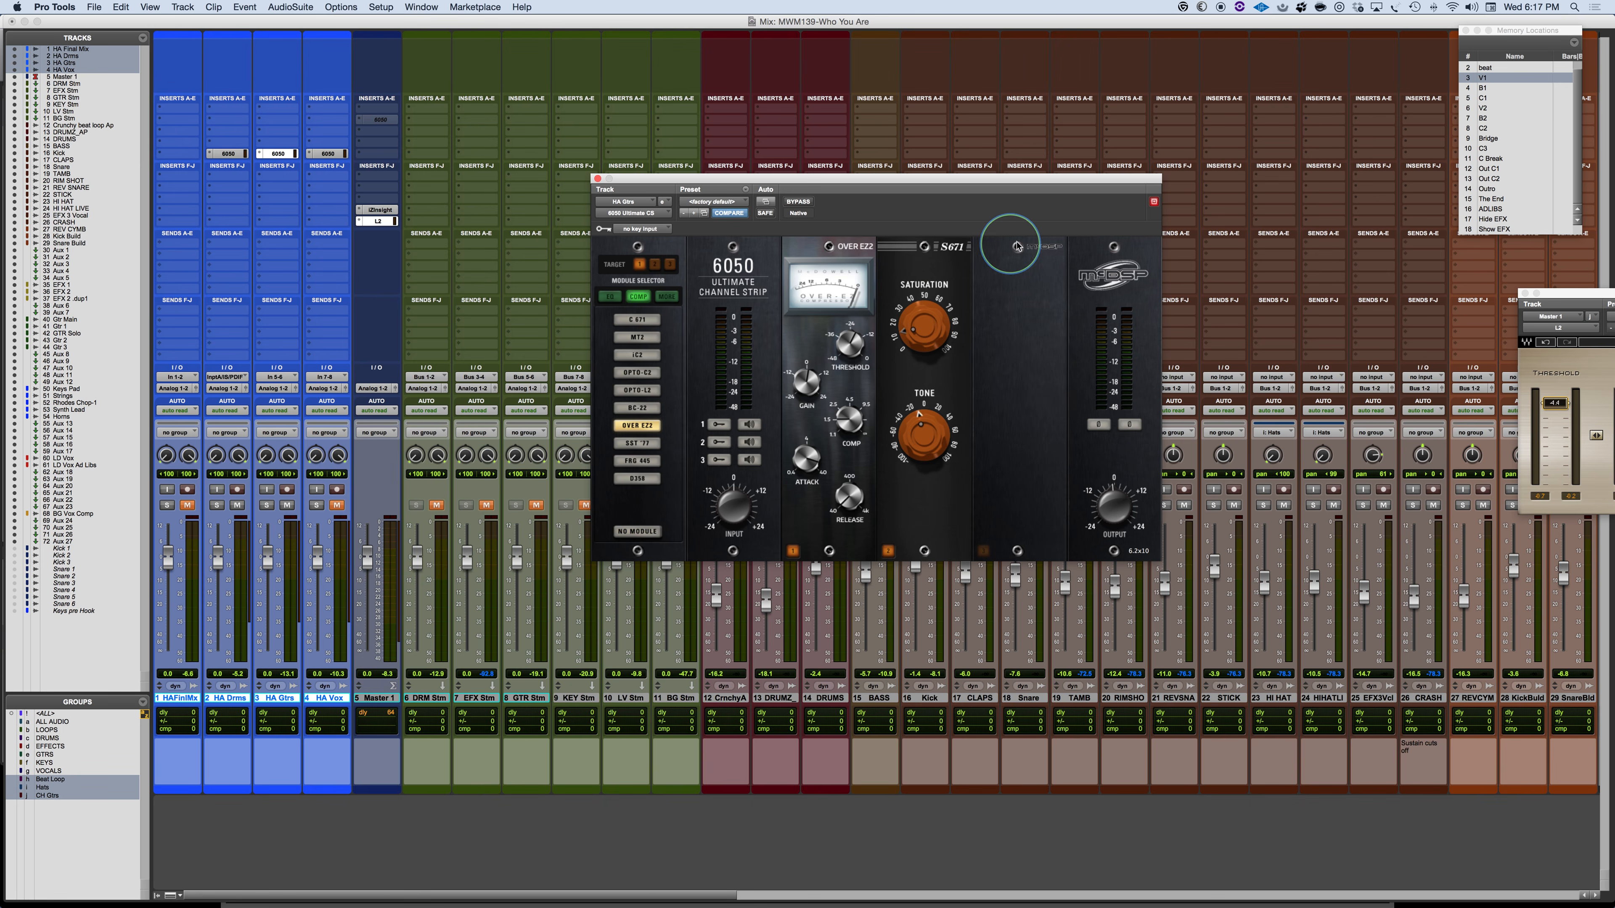
pyautogui.click(1044, 245)
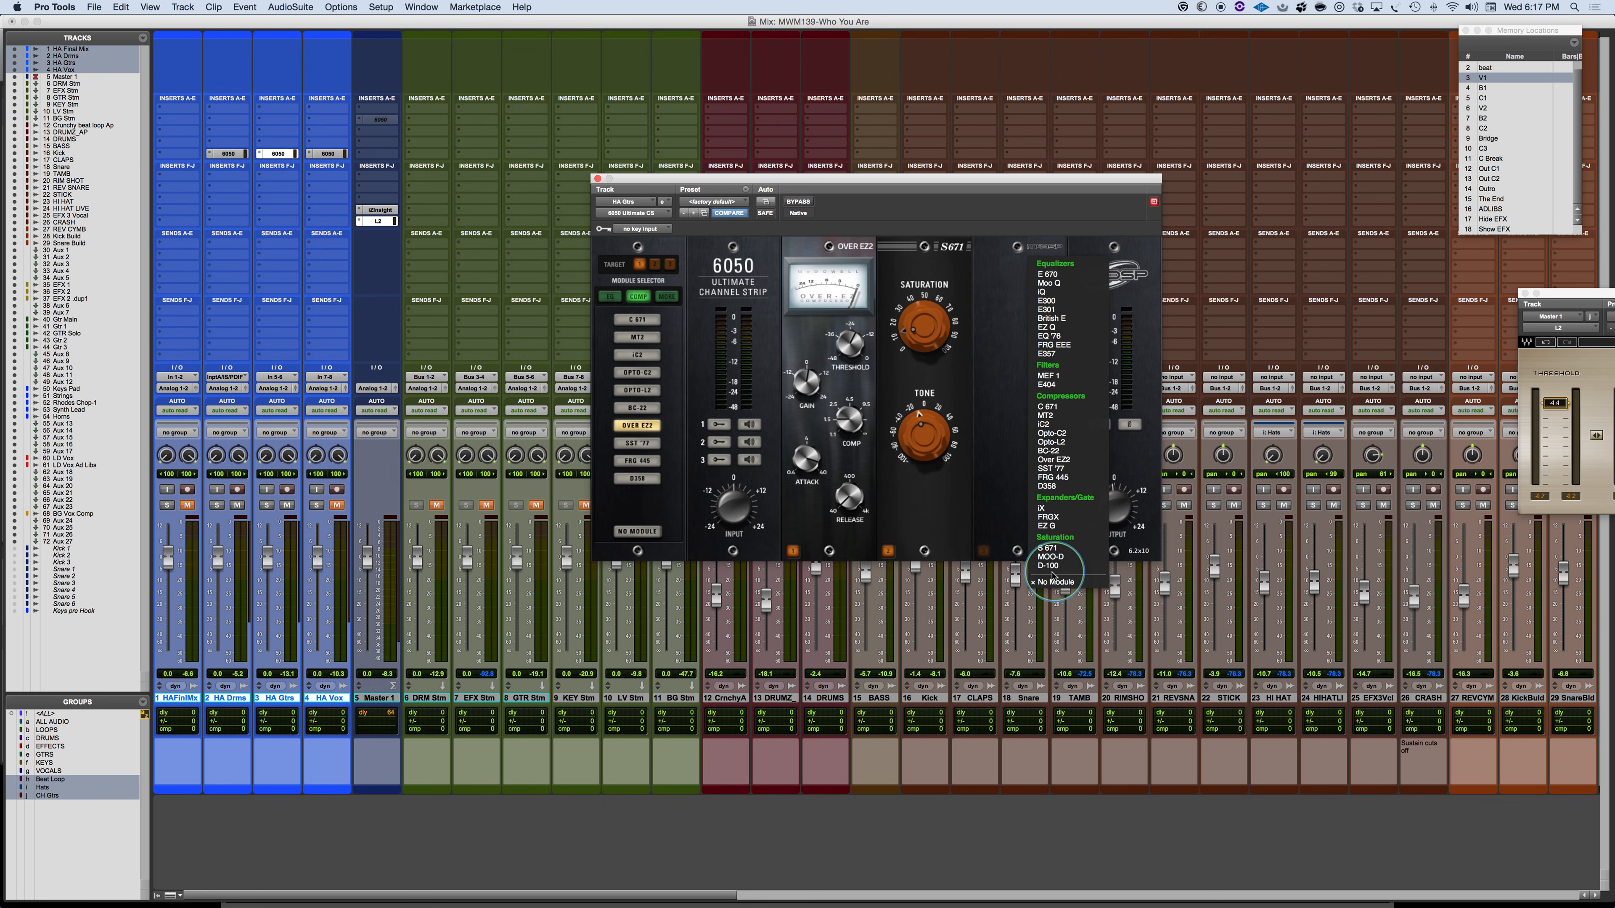
pyautogui.click(1053, 558)
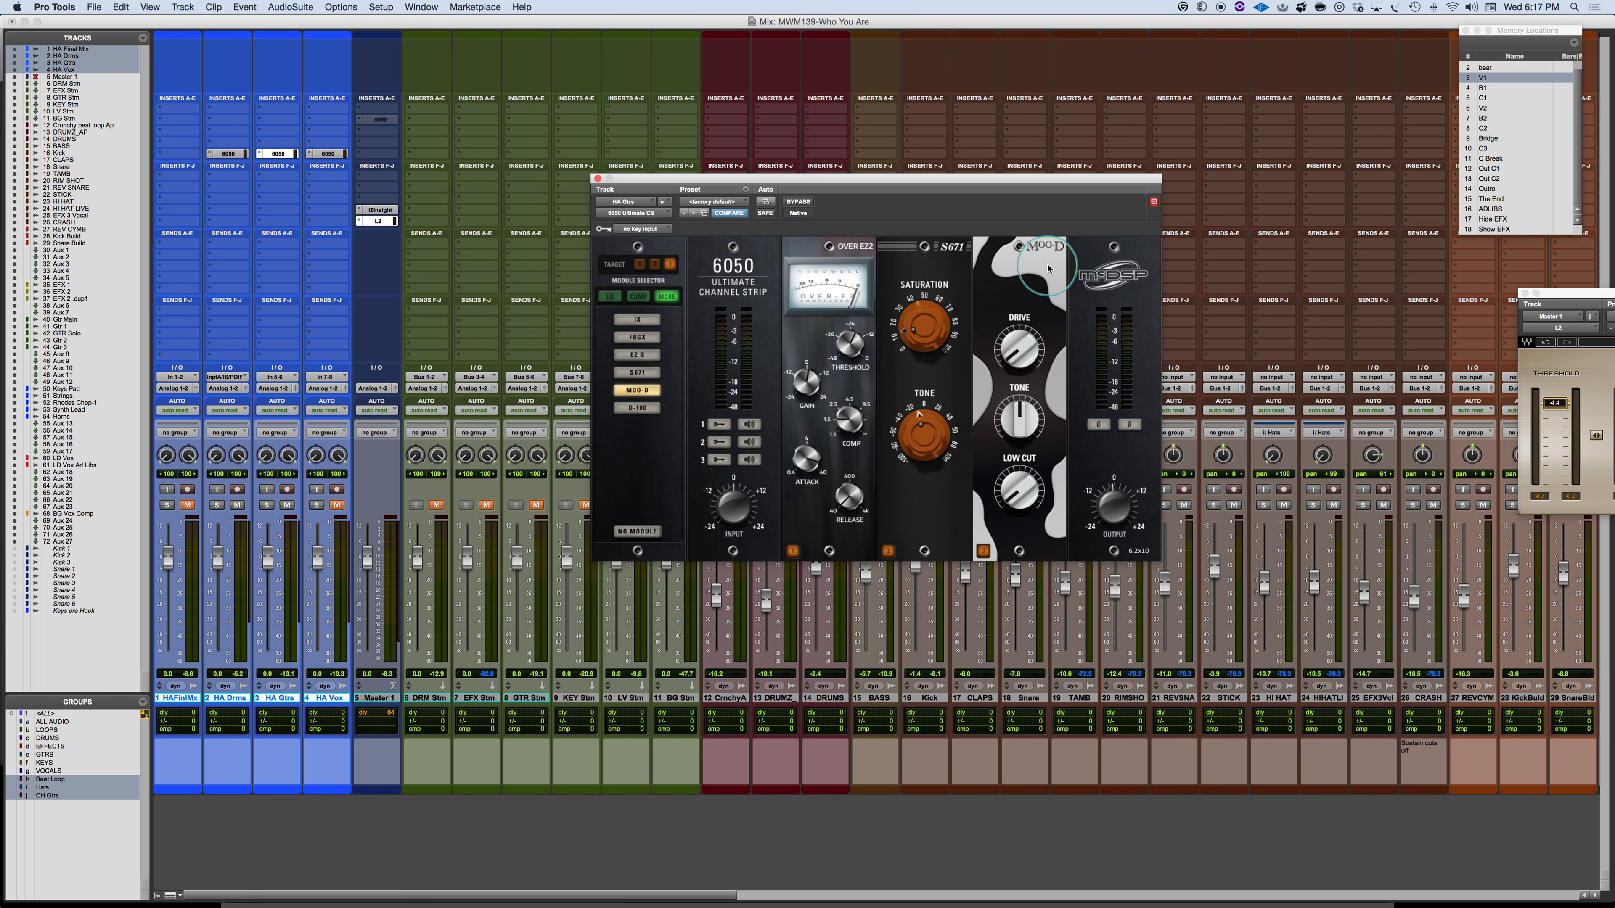
pyautogui.click(1049, 248)
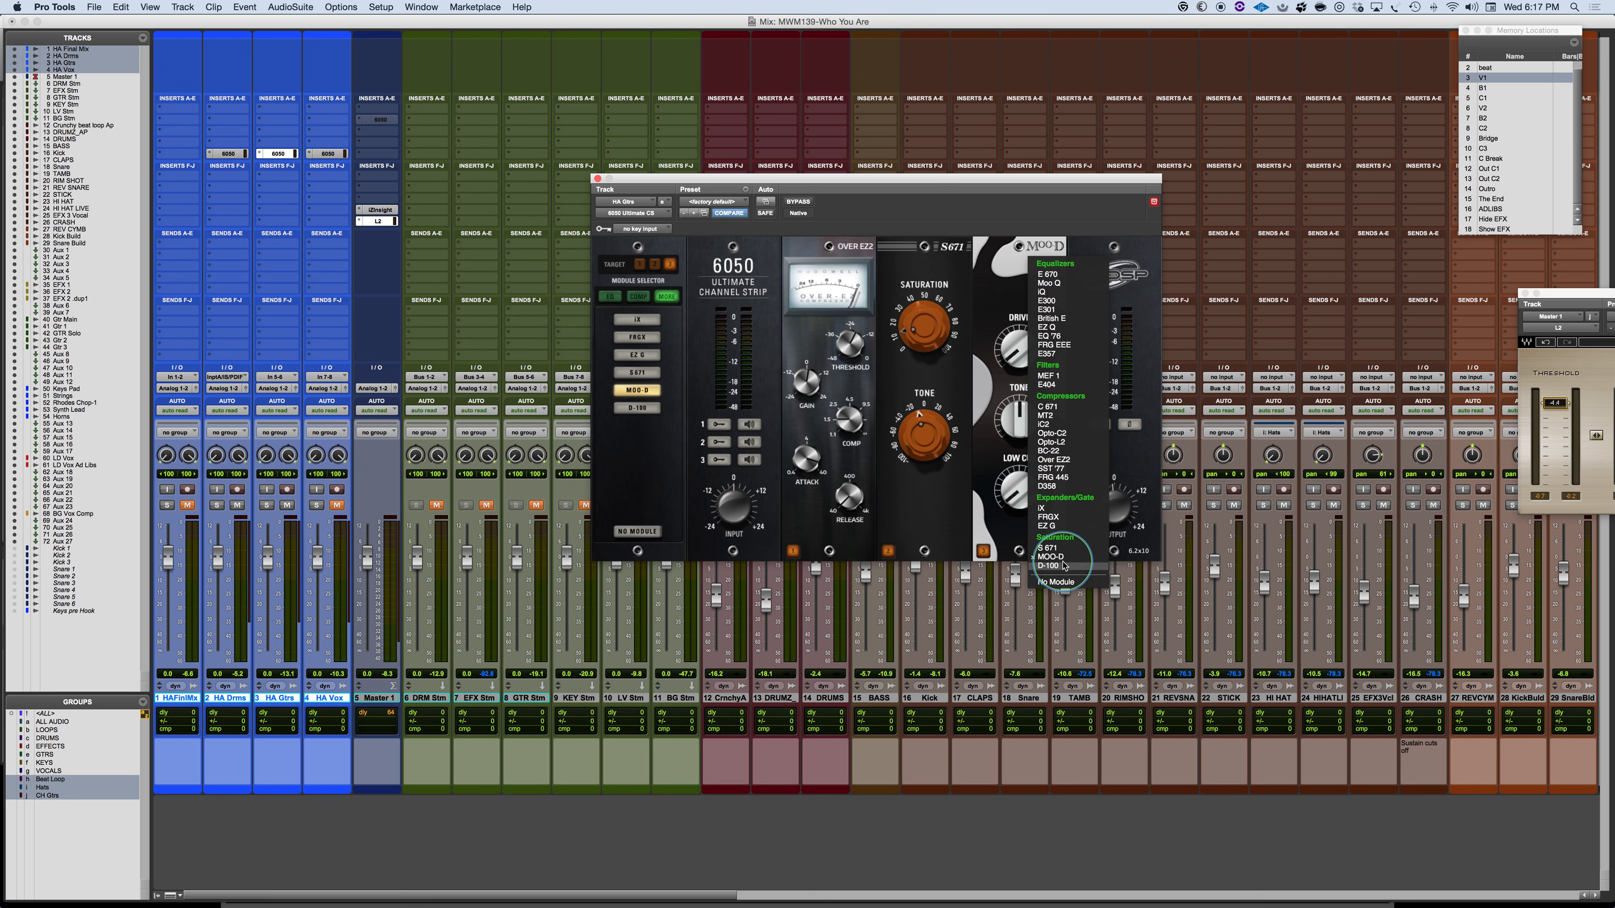
pyautogui.click(1063, 565)
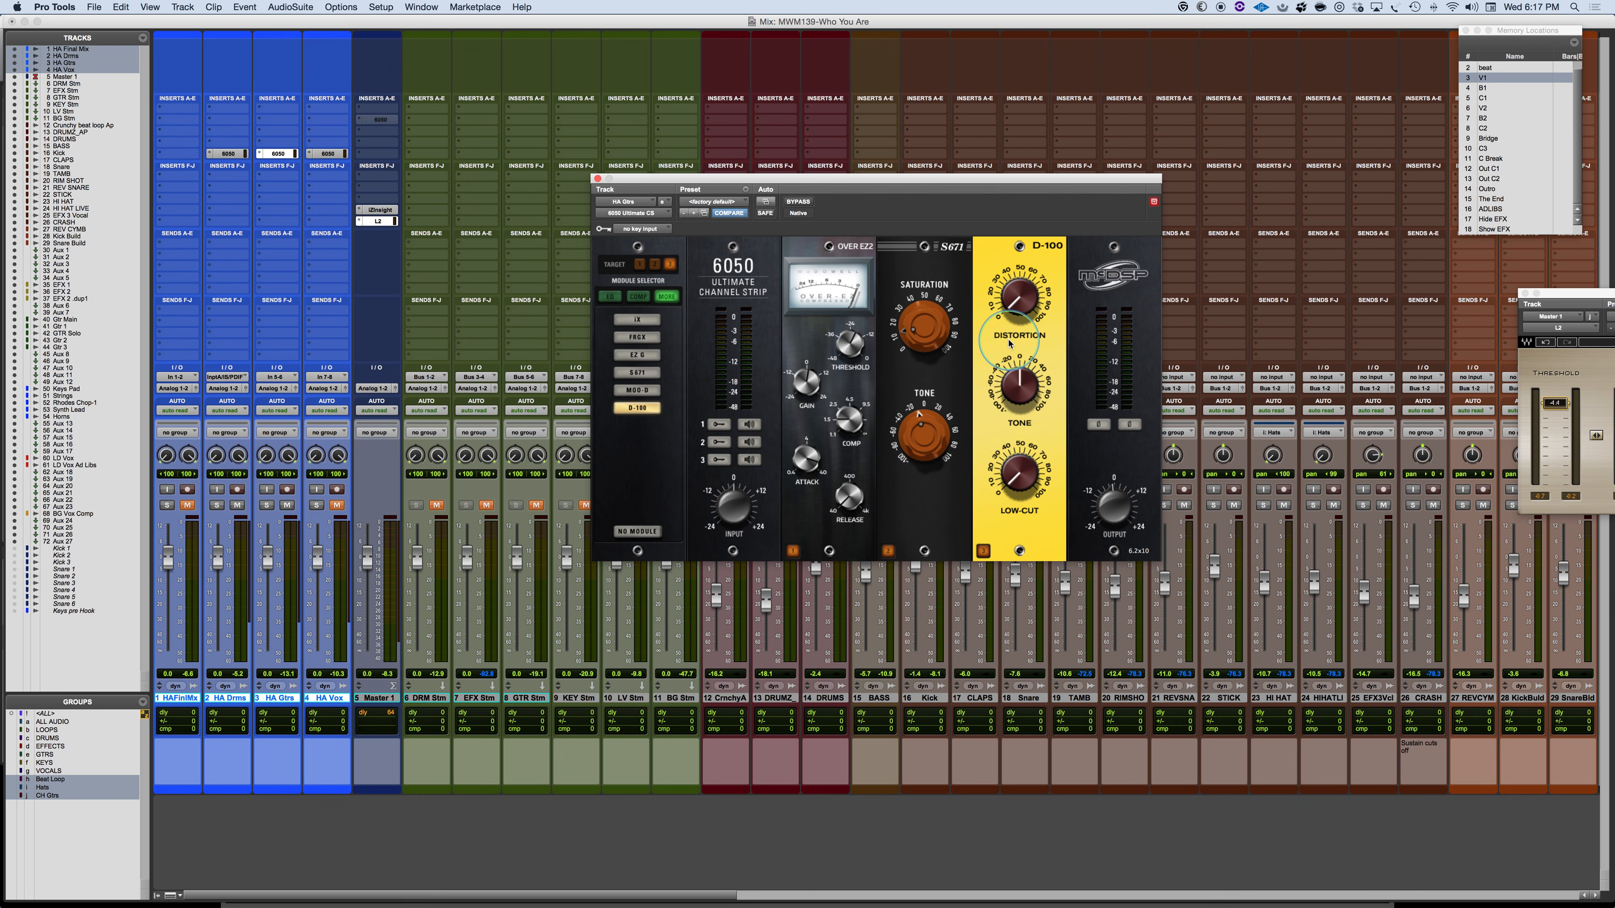
# Try the iX, FRGX and EZ G expander/gate modules one after another in the HA Gtrs strip's third slot.
pyautogui.click(1044, 252)
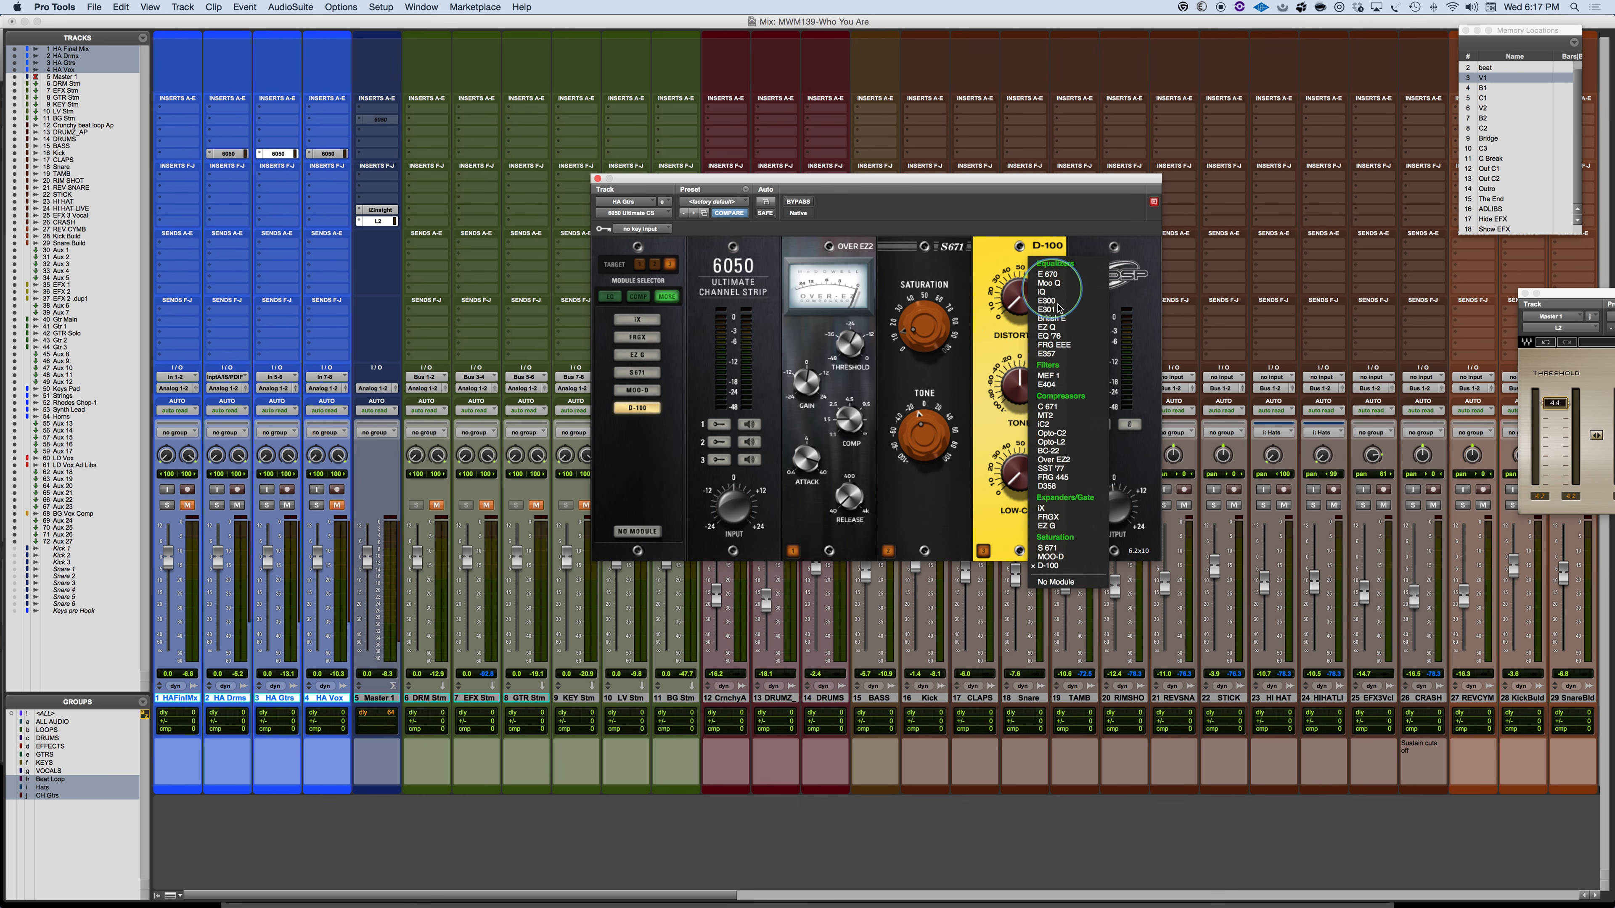
pyautogui.click(1054, 510)
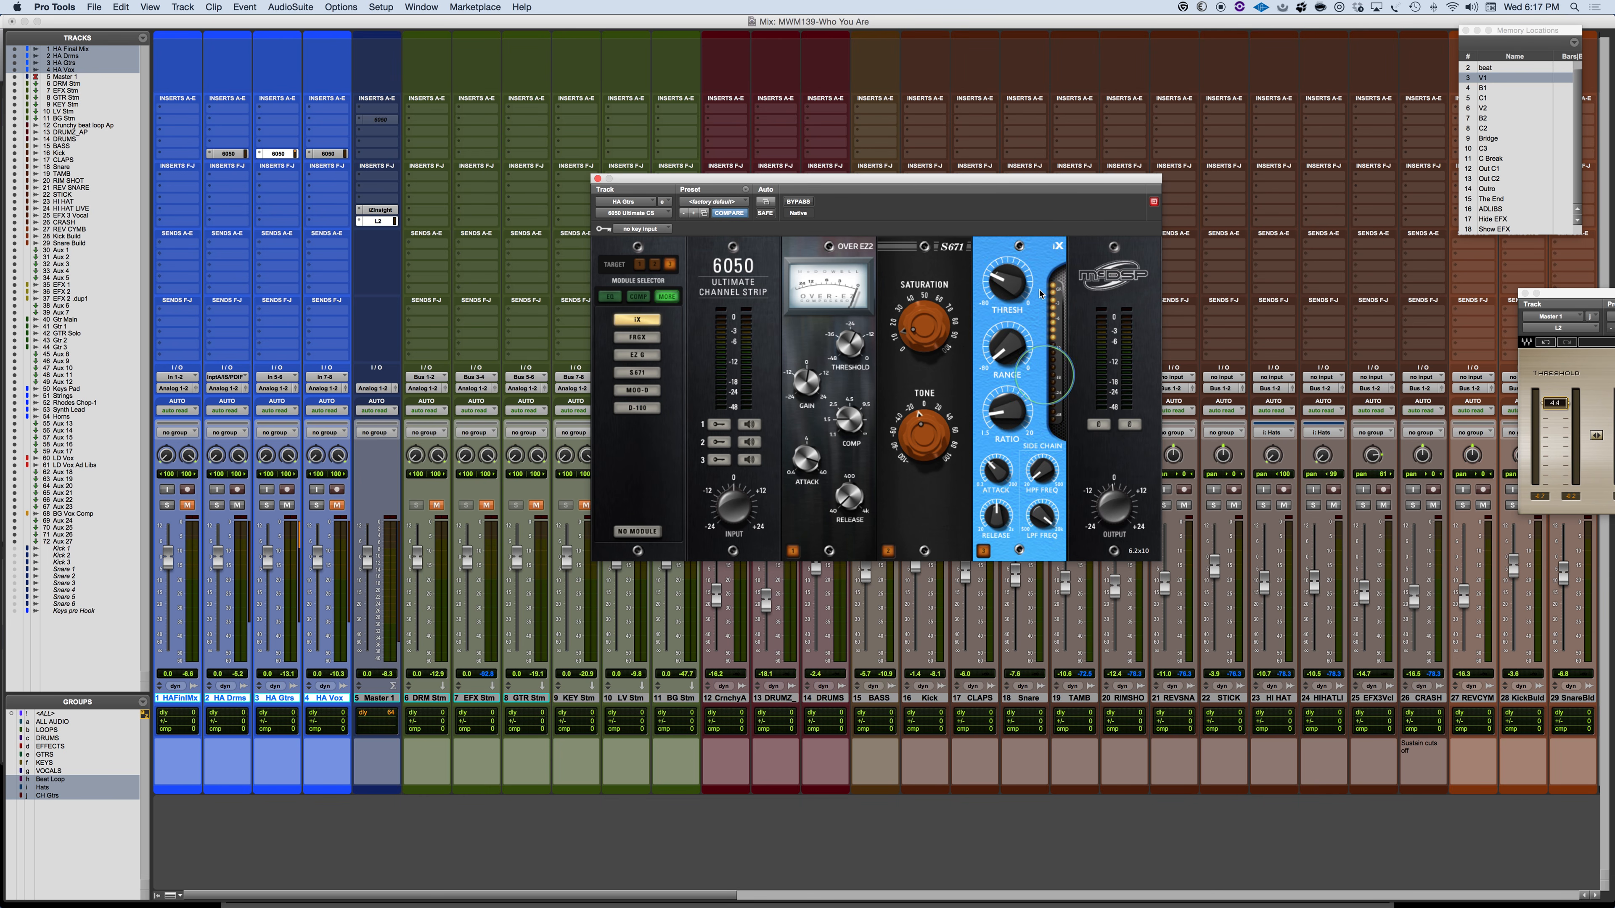
pyautogui.click(1058, 246)
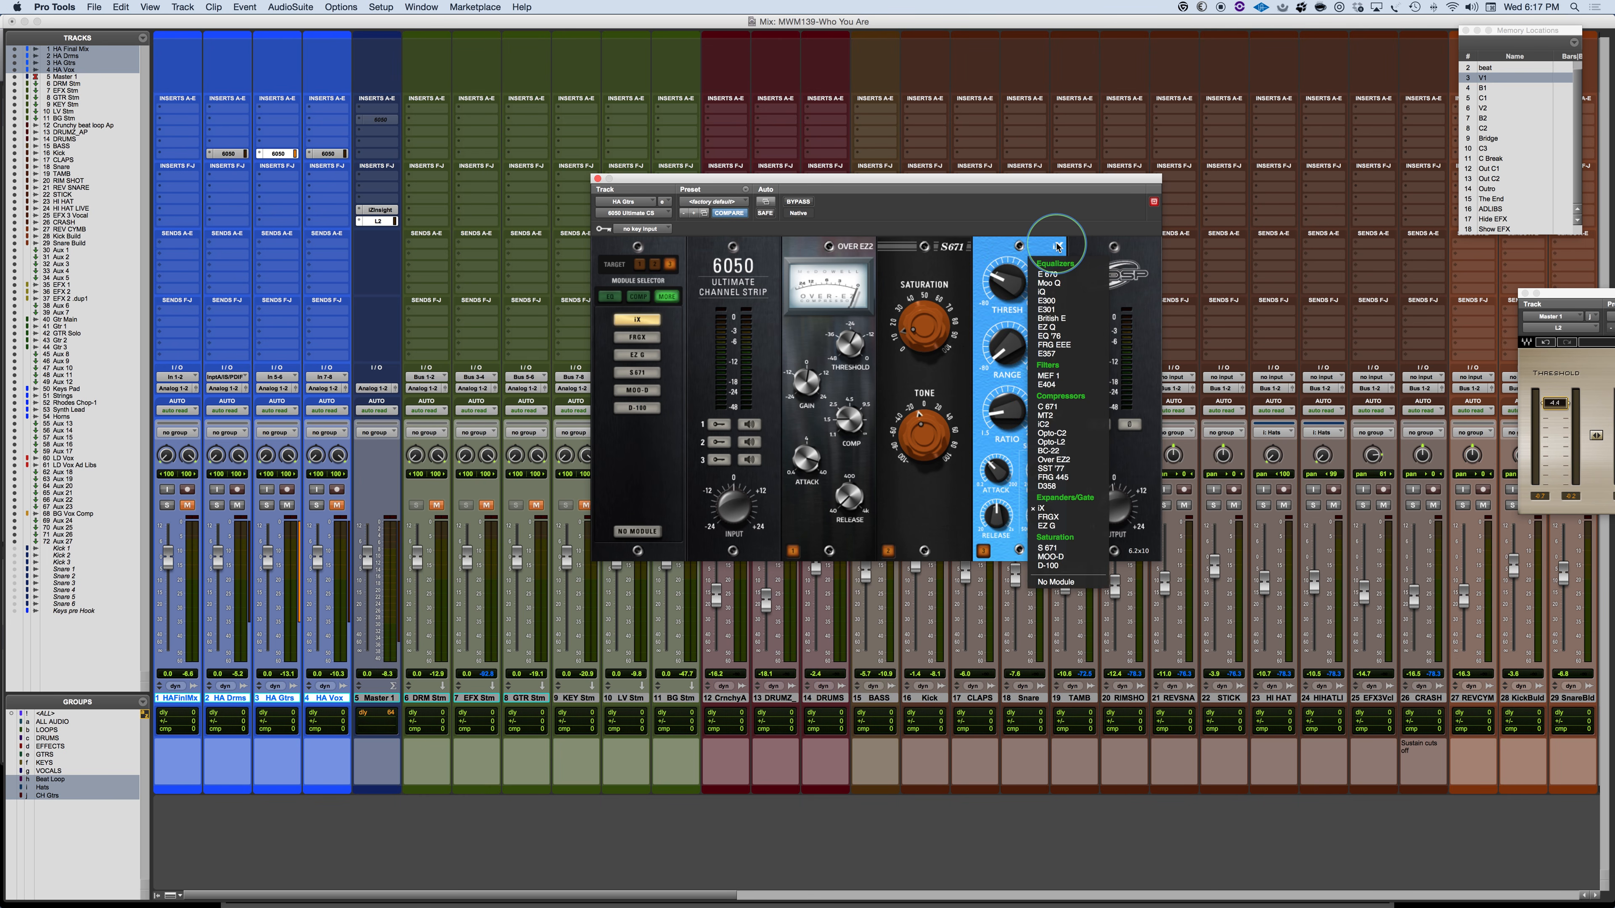
pyautogui.click(1048, 516)
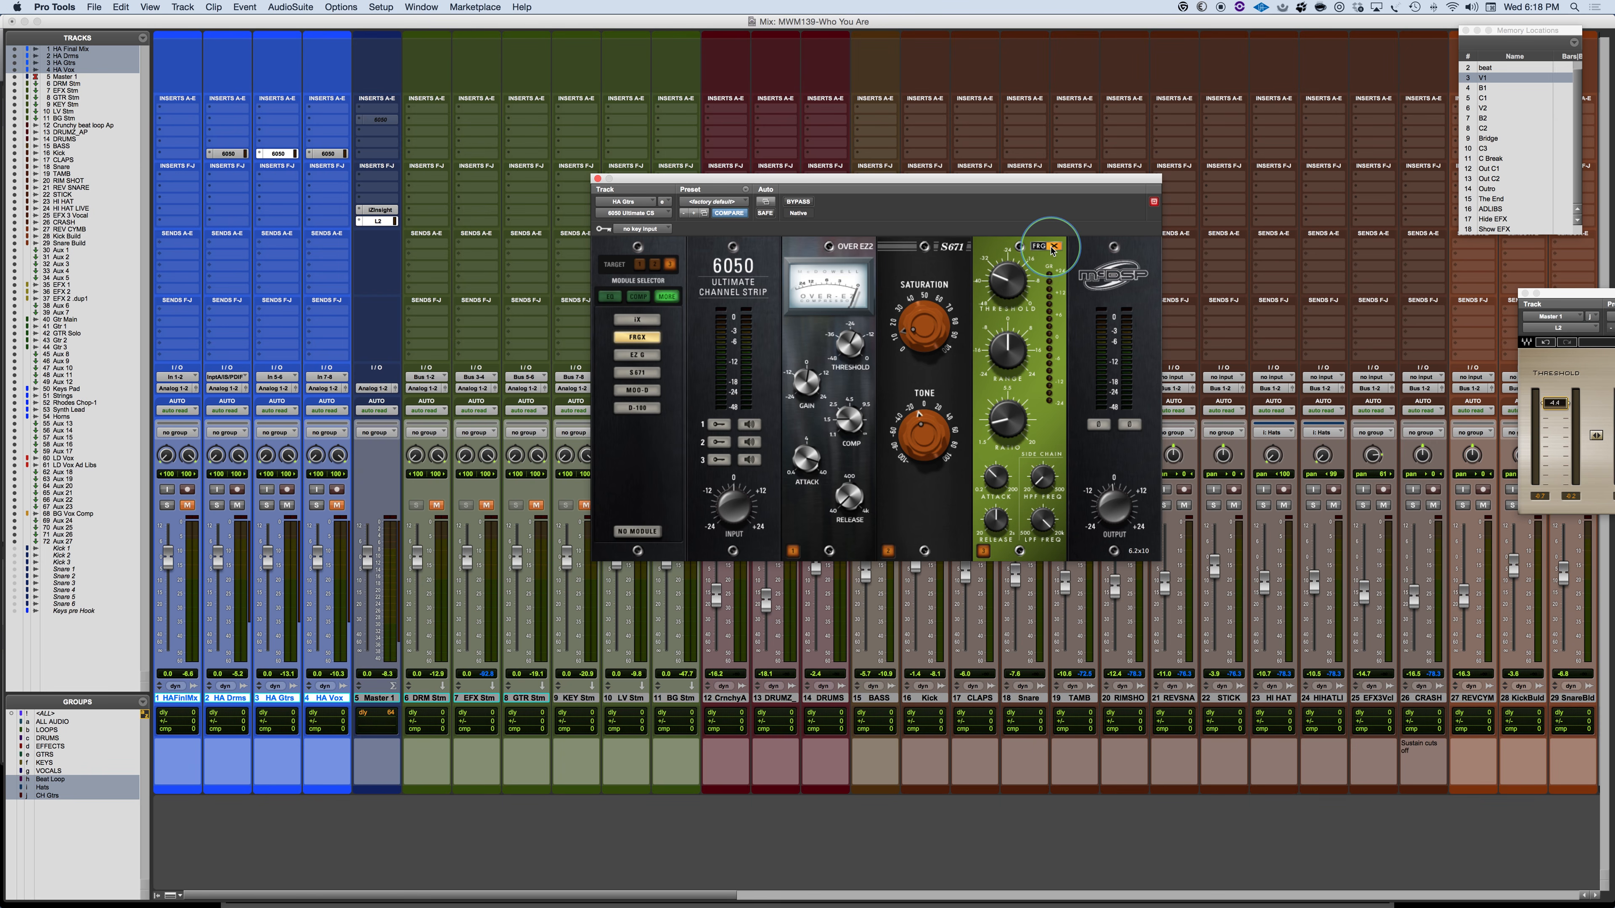
pyautogui.click(1040, 247)
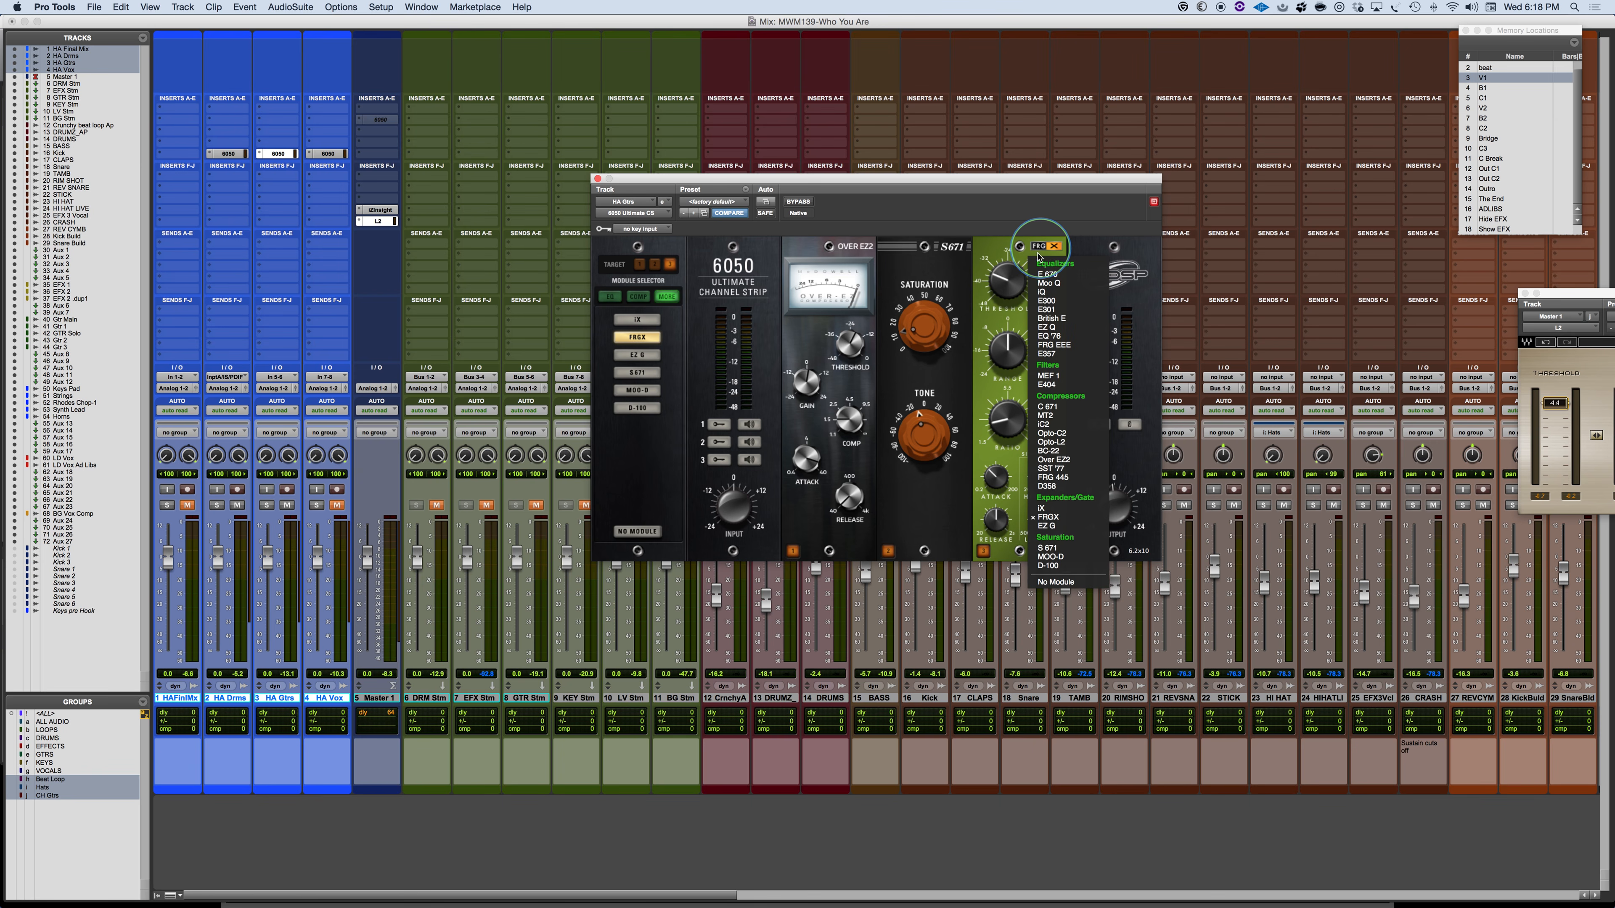
pyautogui.click(1050, 527)
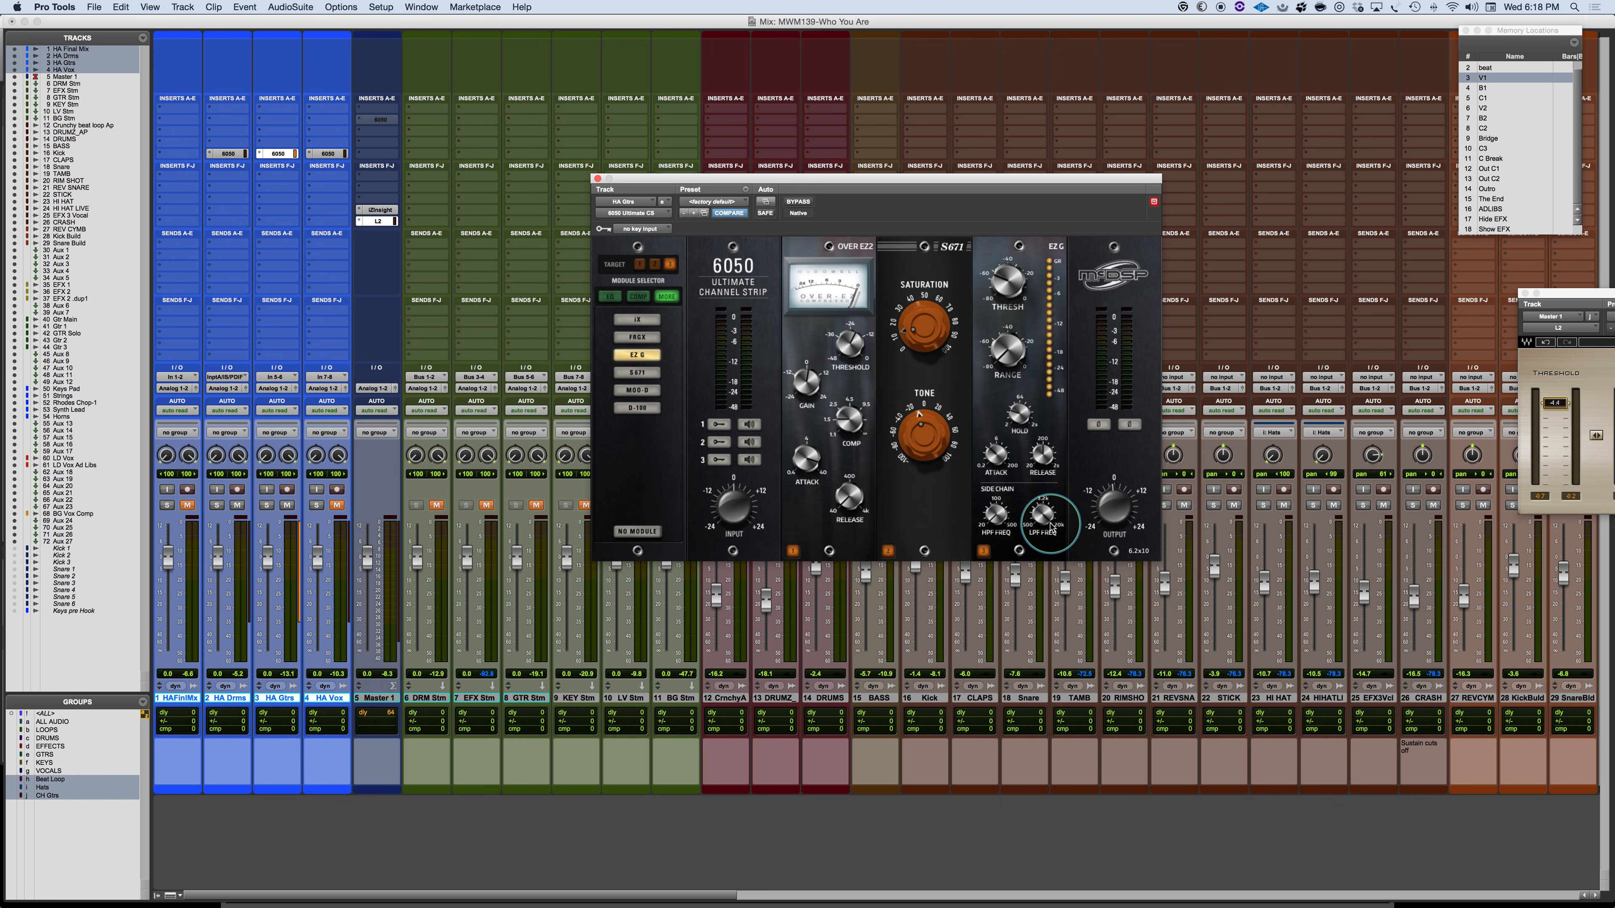
# Load the MEF 1 filter into the HA Gtrs strip's third slot and play the mix with HA Drms muted.
pyautogui.click(1052, 249)
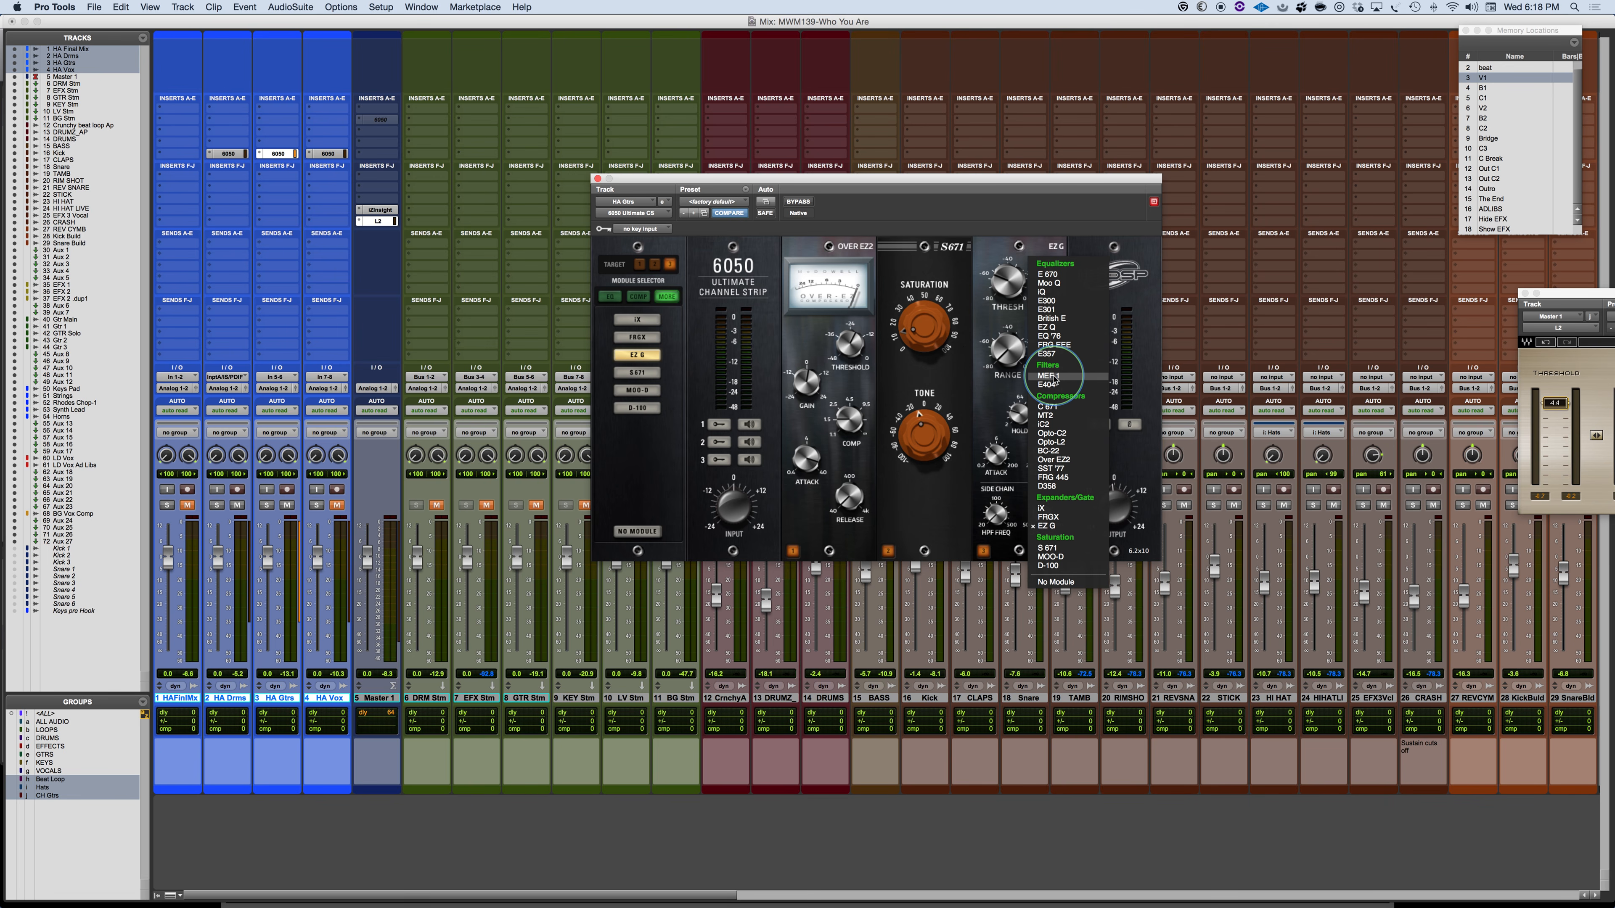
pyautogui.click(1047, 376)
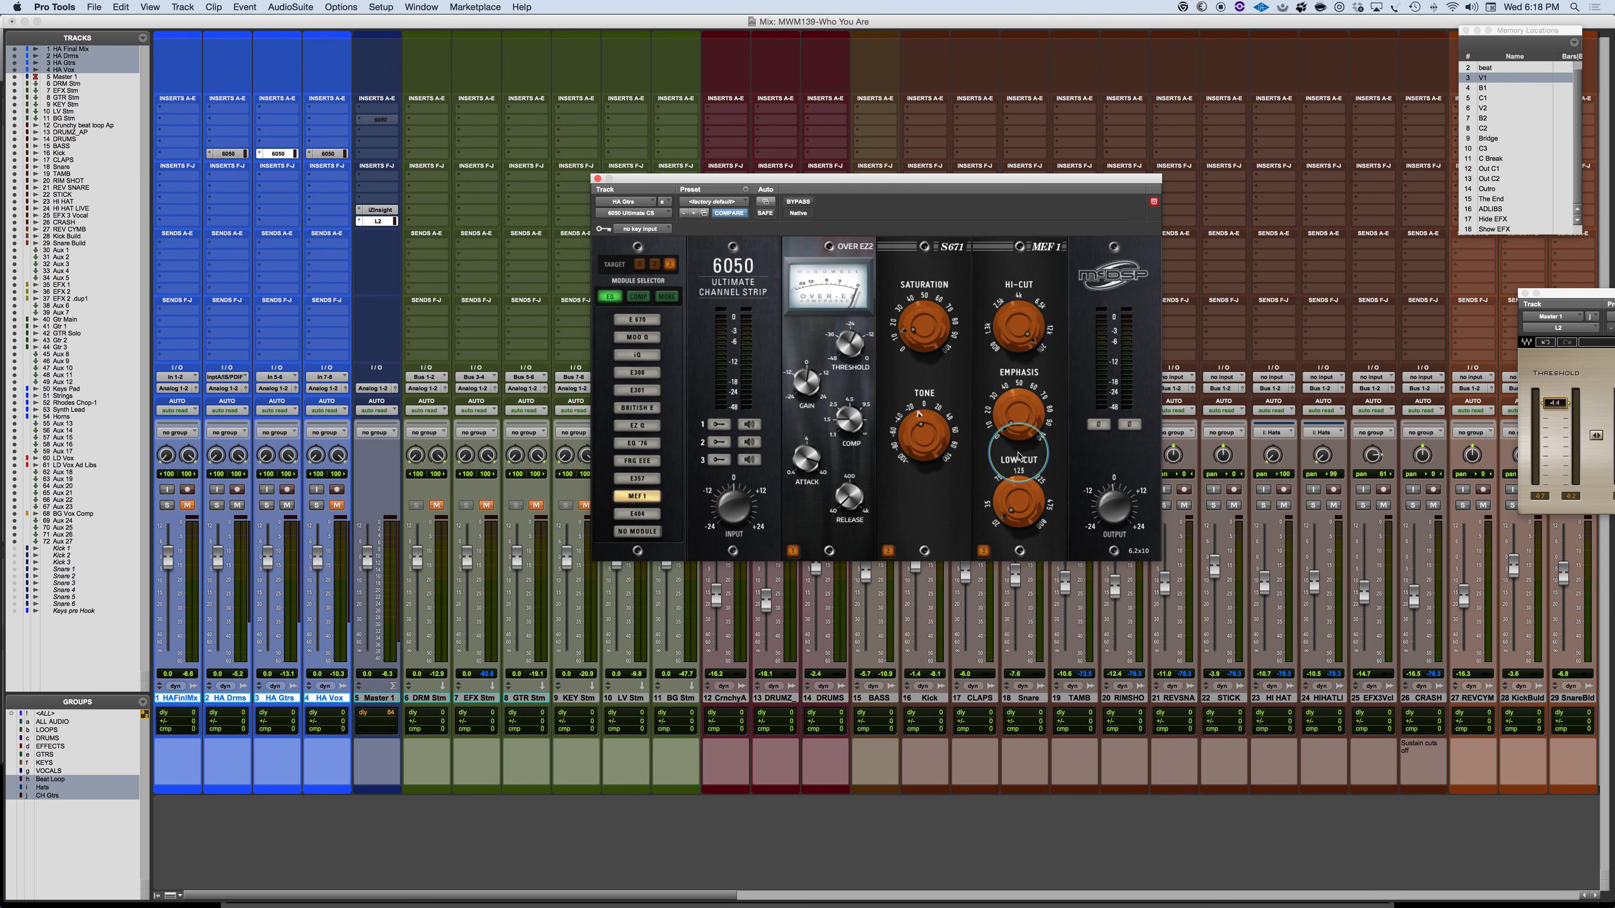
pyautogui.press('space')
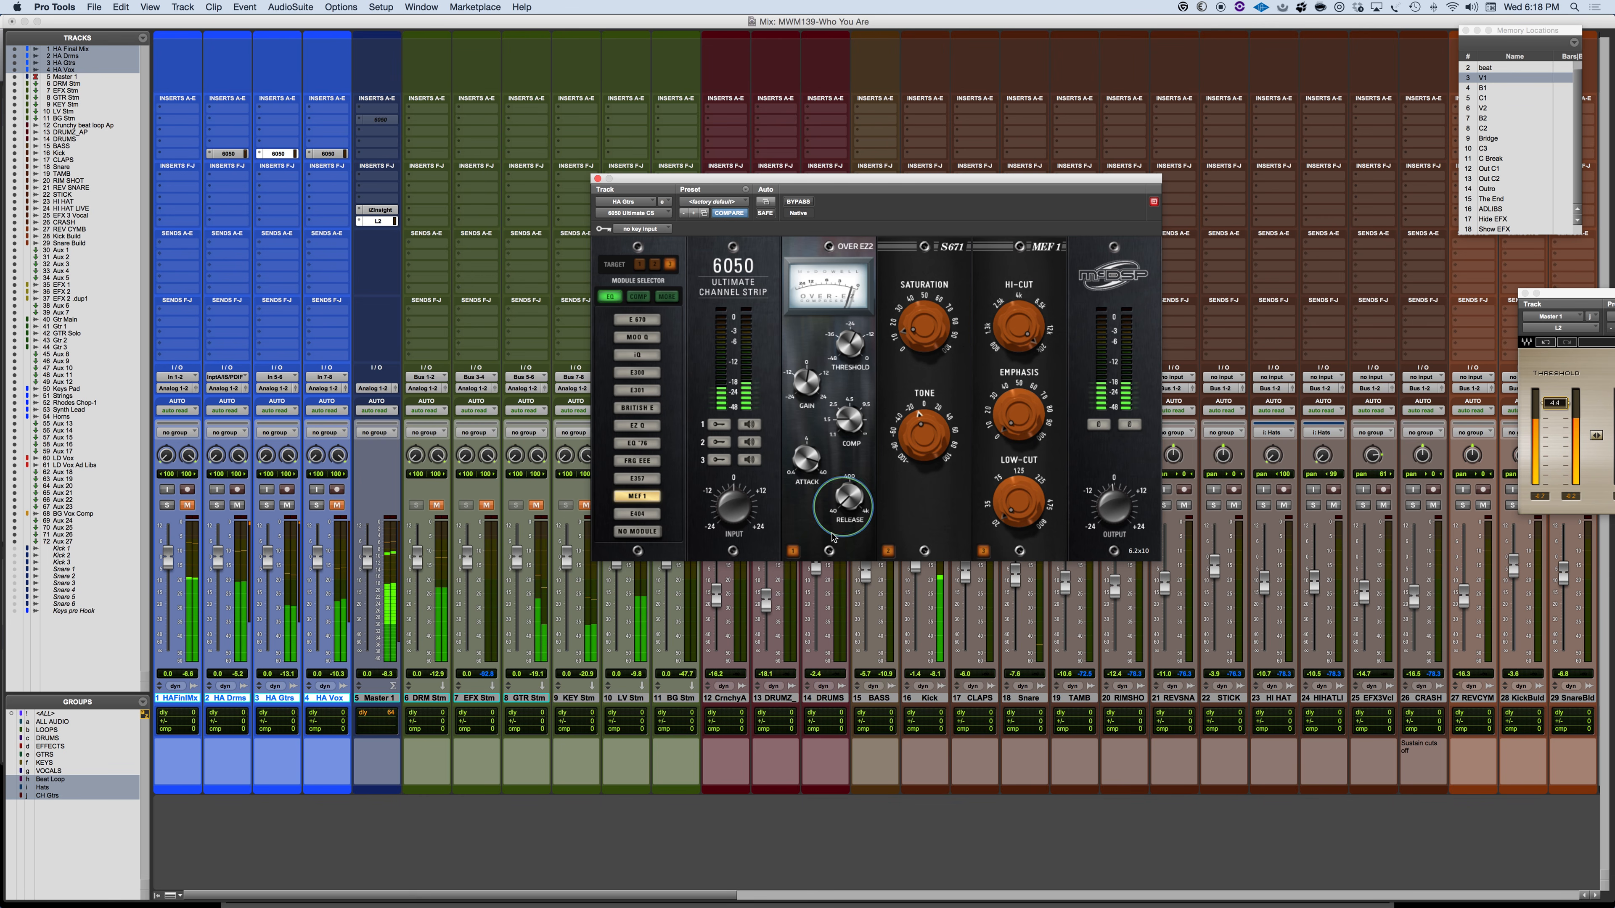
pyautogui.click(237, 505)
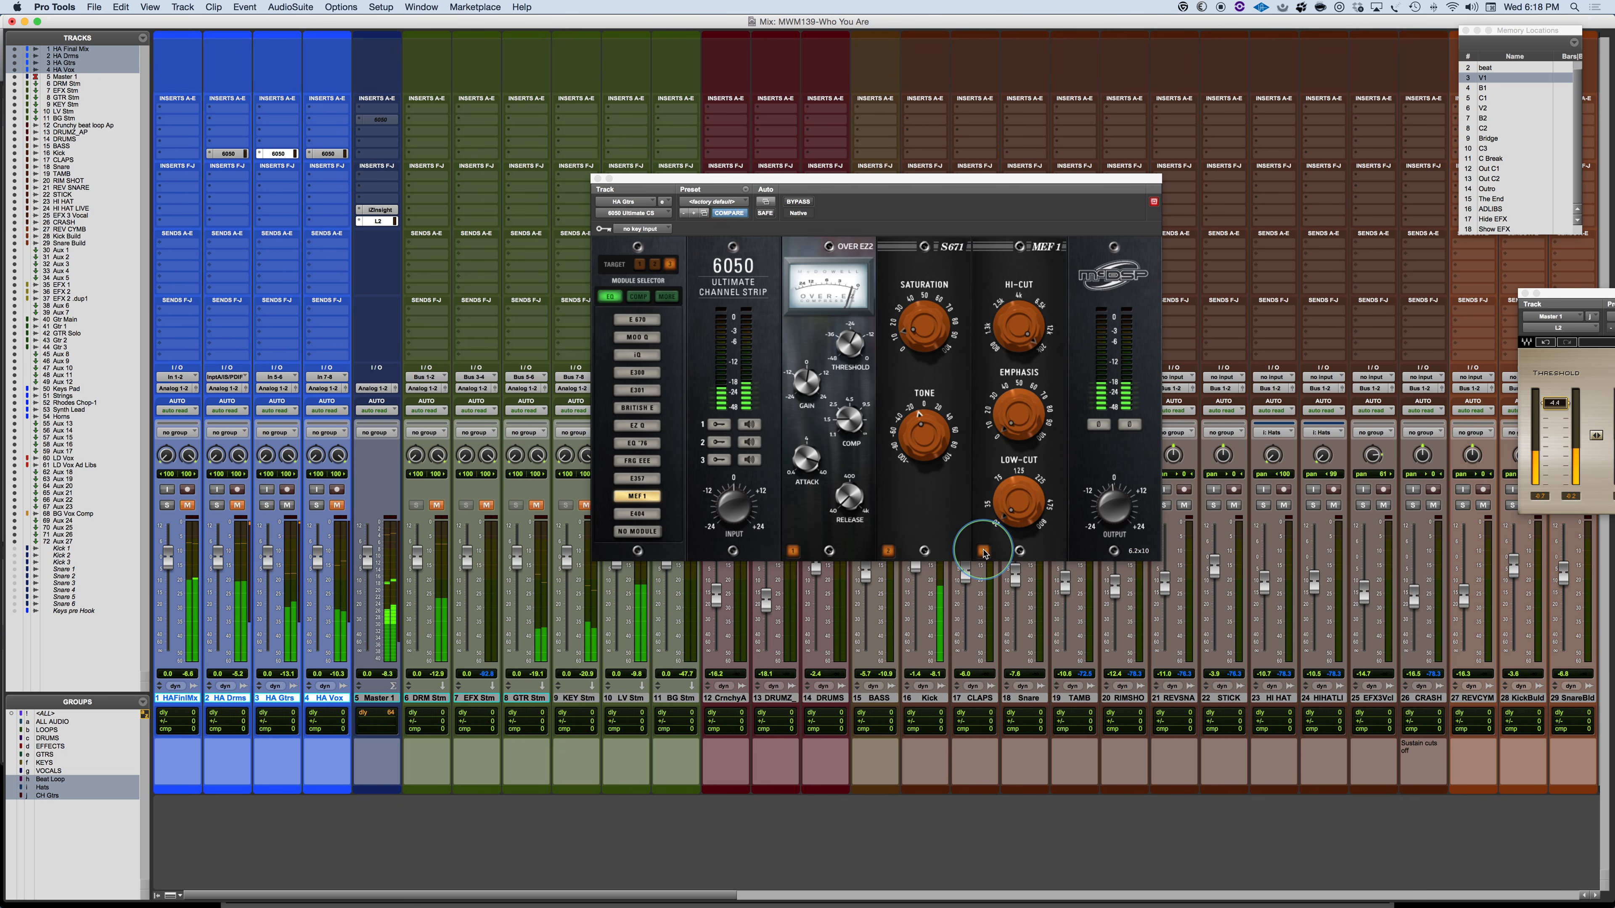
# Lower the MEF 1 hi-cut and raise its low-cut and emphasis during playback, with the S671 module switched off.
pyautogui.moveTo(1003, 331)
pyautogui.mouseDown()
pyautogui.moveTo(1005, 376)
pyautogui.moveTo(1003, 359)
pyautogui.mouseUp()
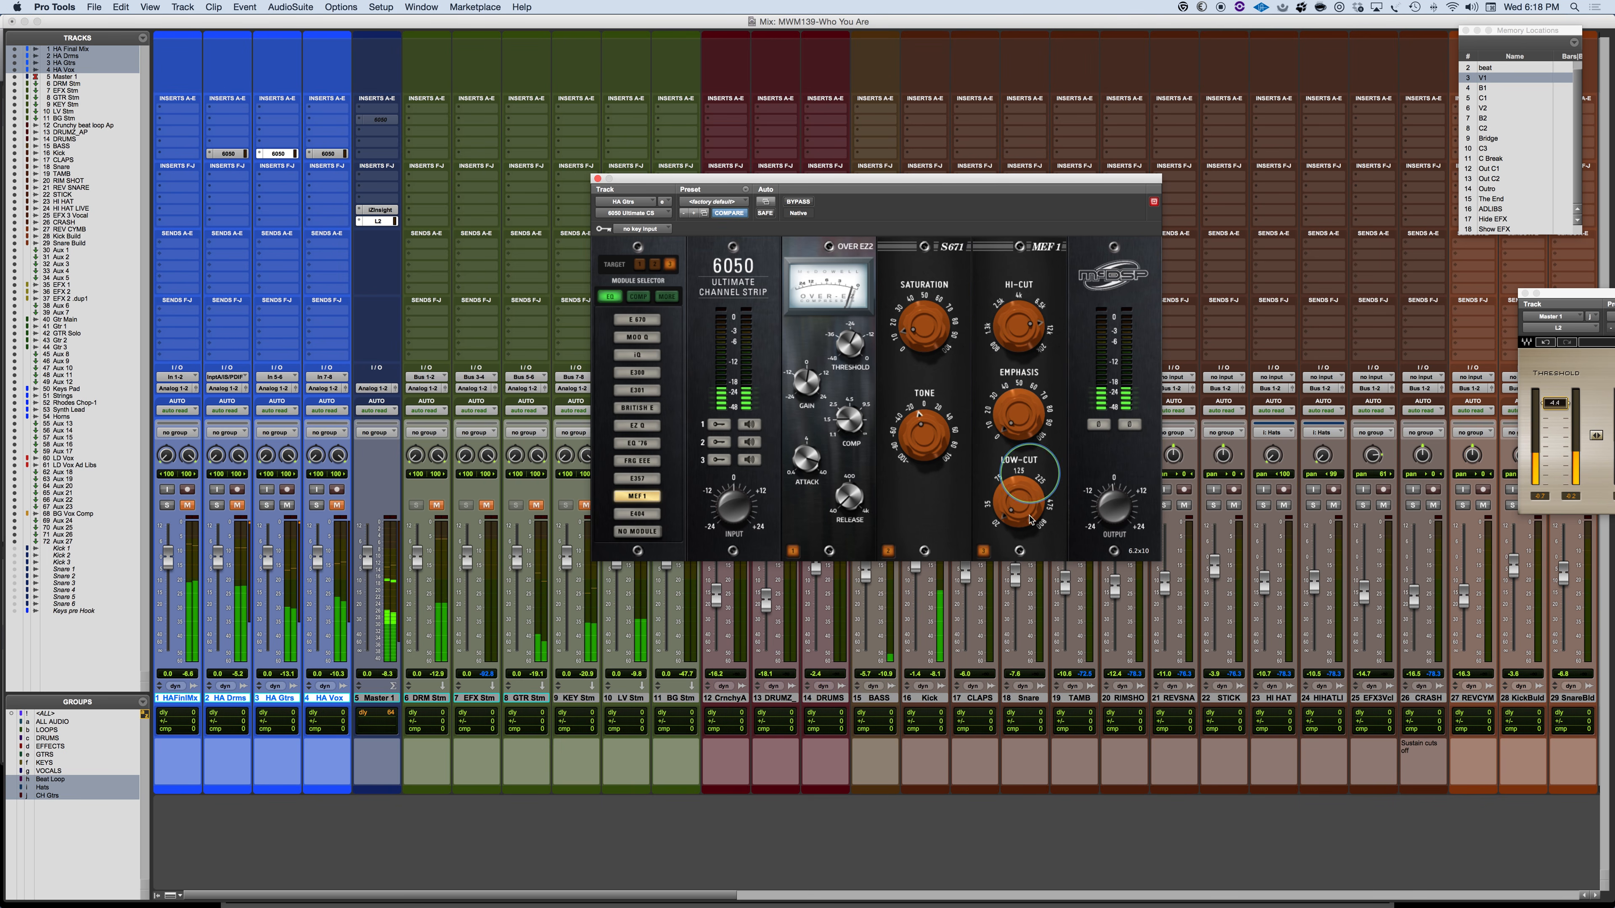
pyautogui.moveTo(1006, 518); pyautogui.dragTo(1005, 358)
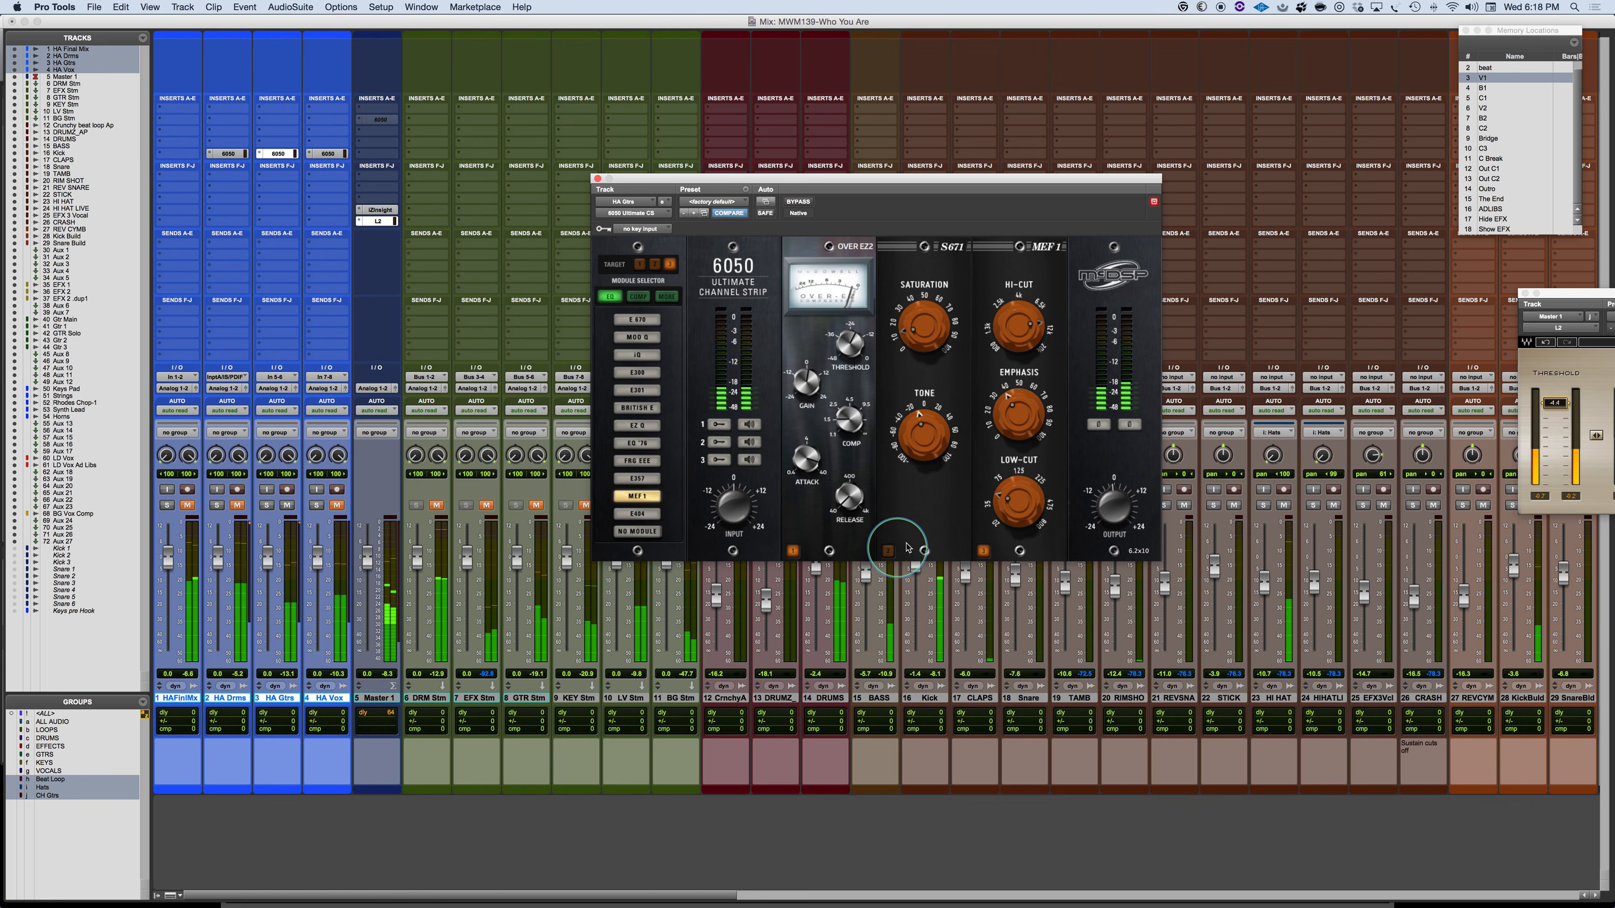
pyautogui.moveTo(1013, 412); pyautogui.dragTo(1011, 374)
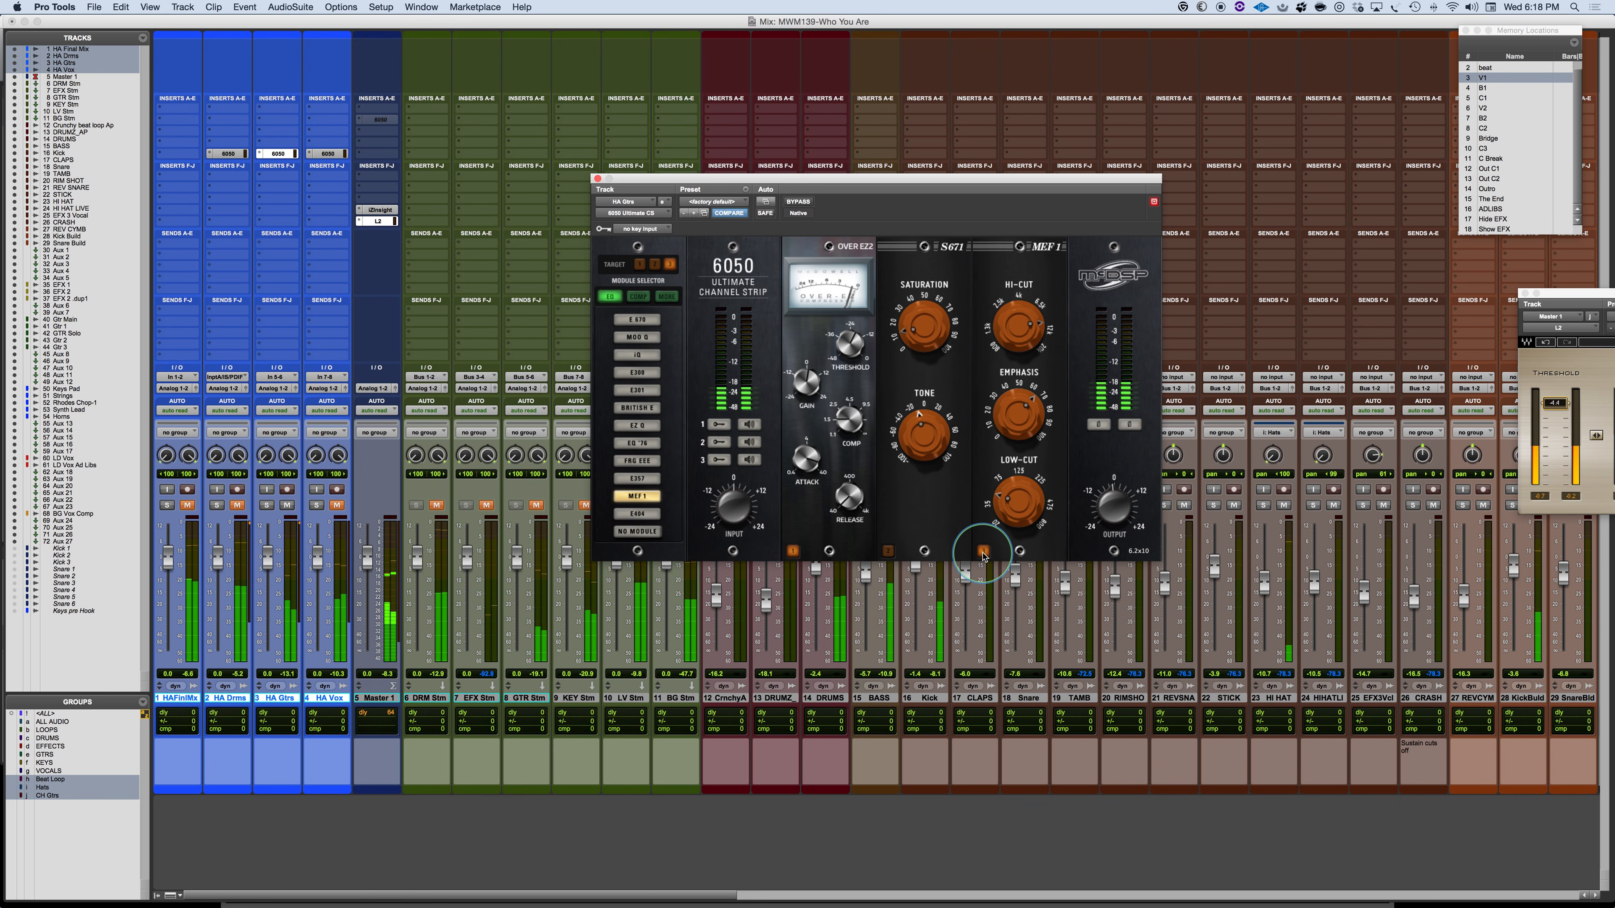
pyautogui.press('space')
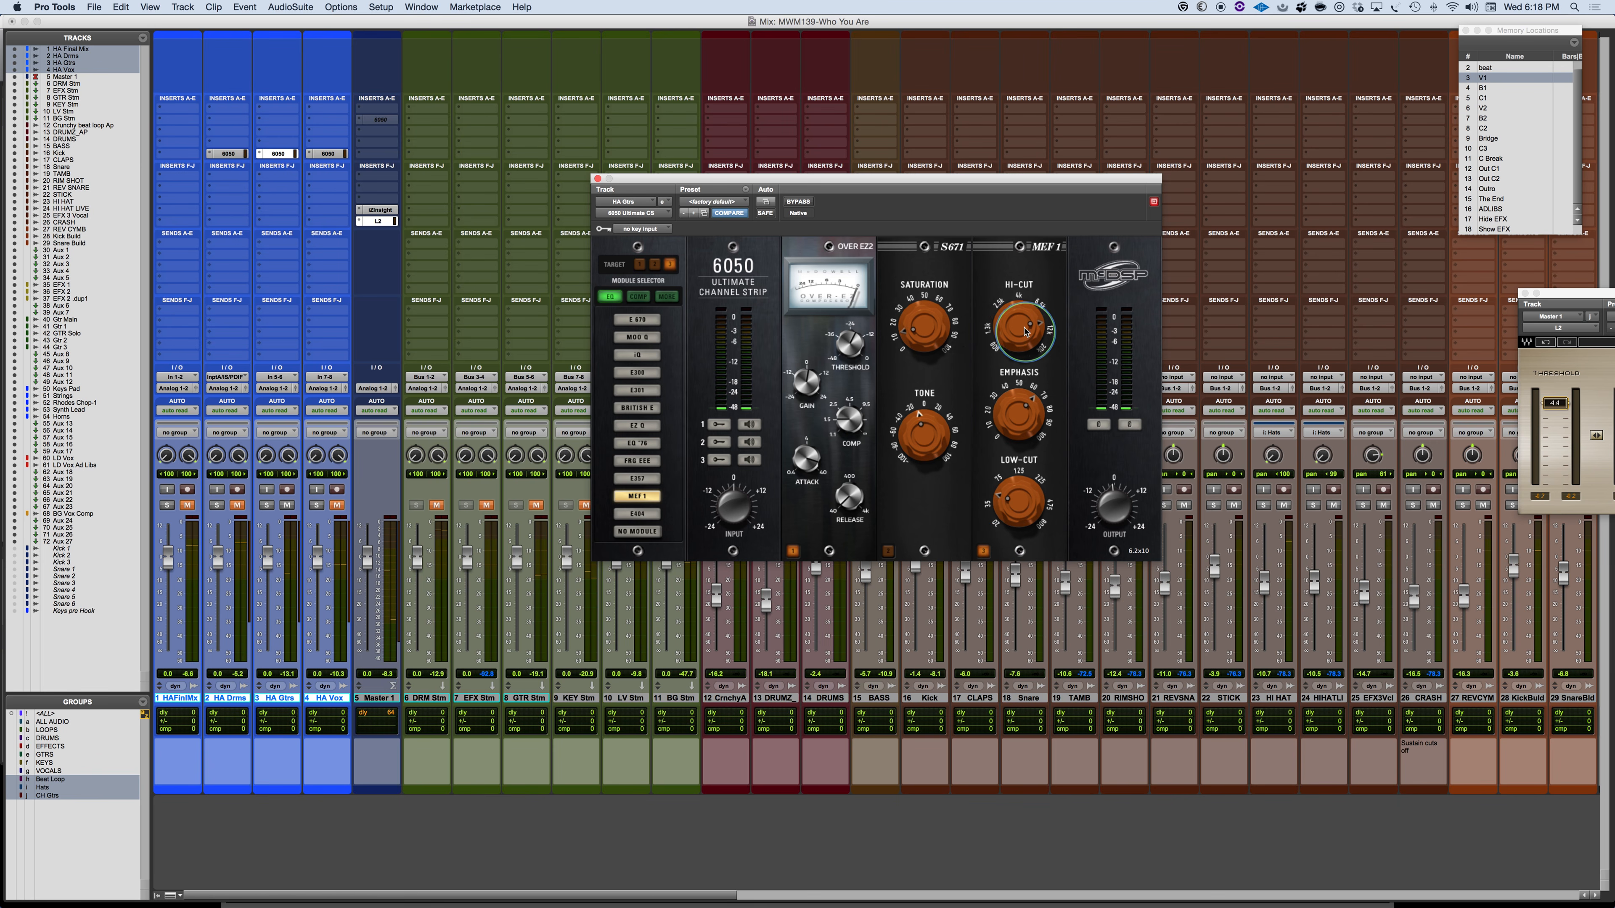
# Try the E404 filter module in the HA Gtrs strip's third slot, and return the slot to MEF 1.
pyautogui.click(1045, 248)
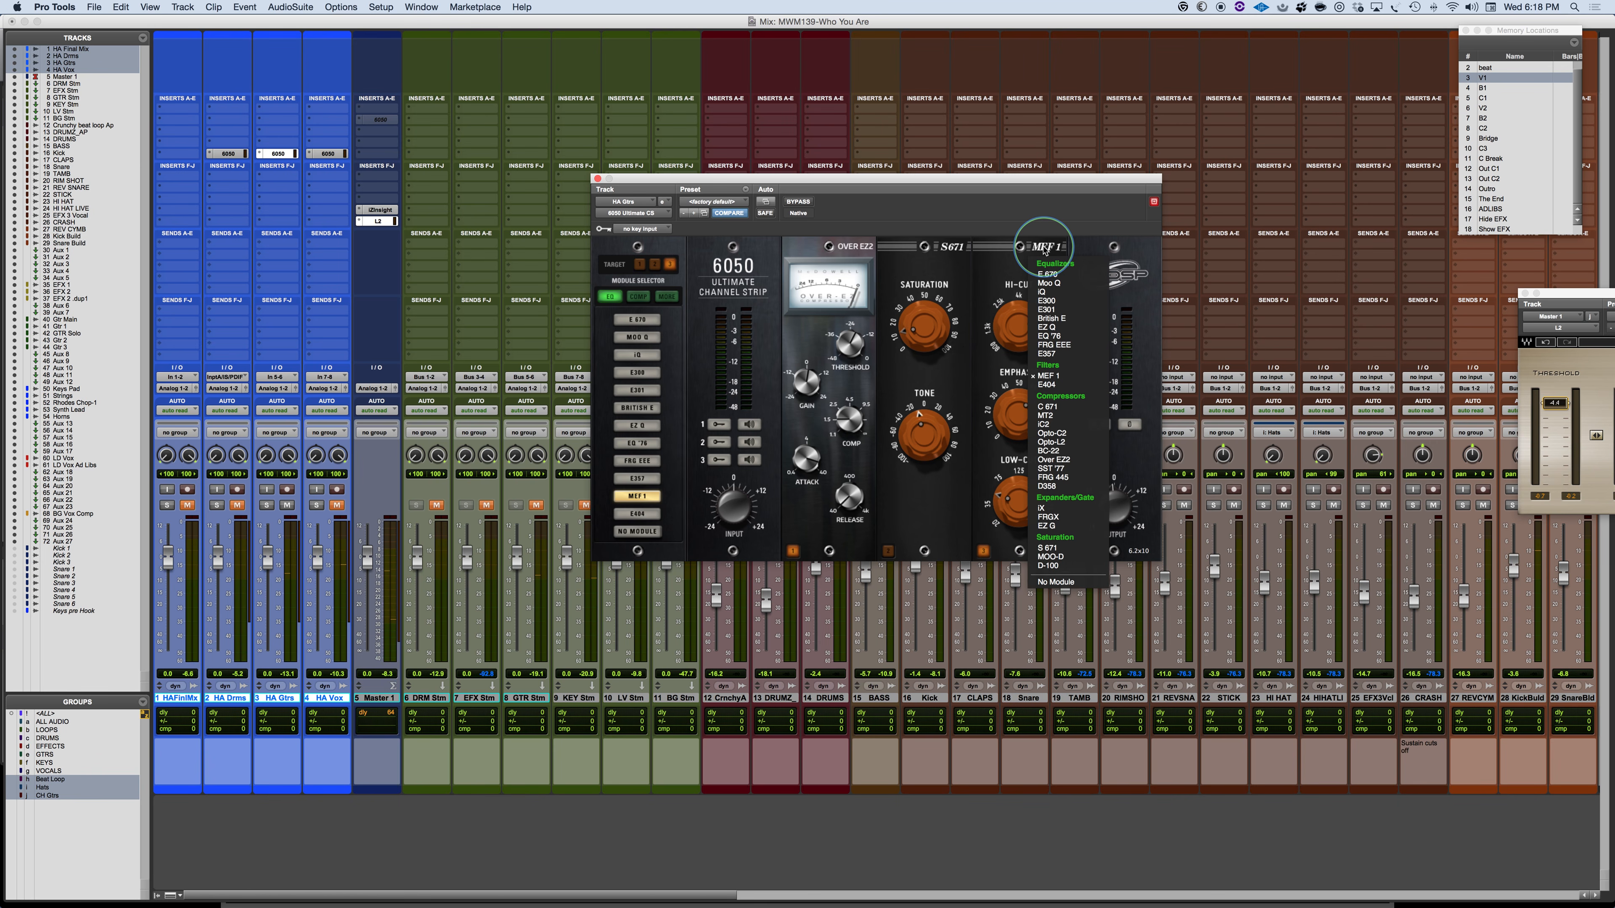
pyautogui.click(1050, 385)
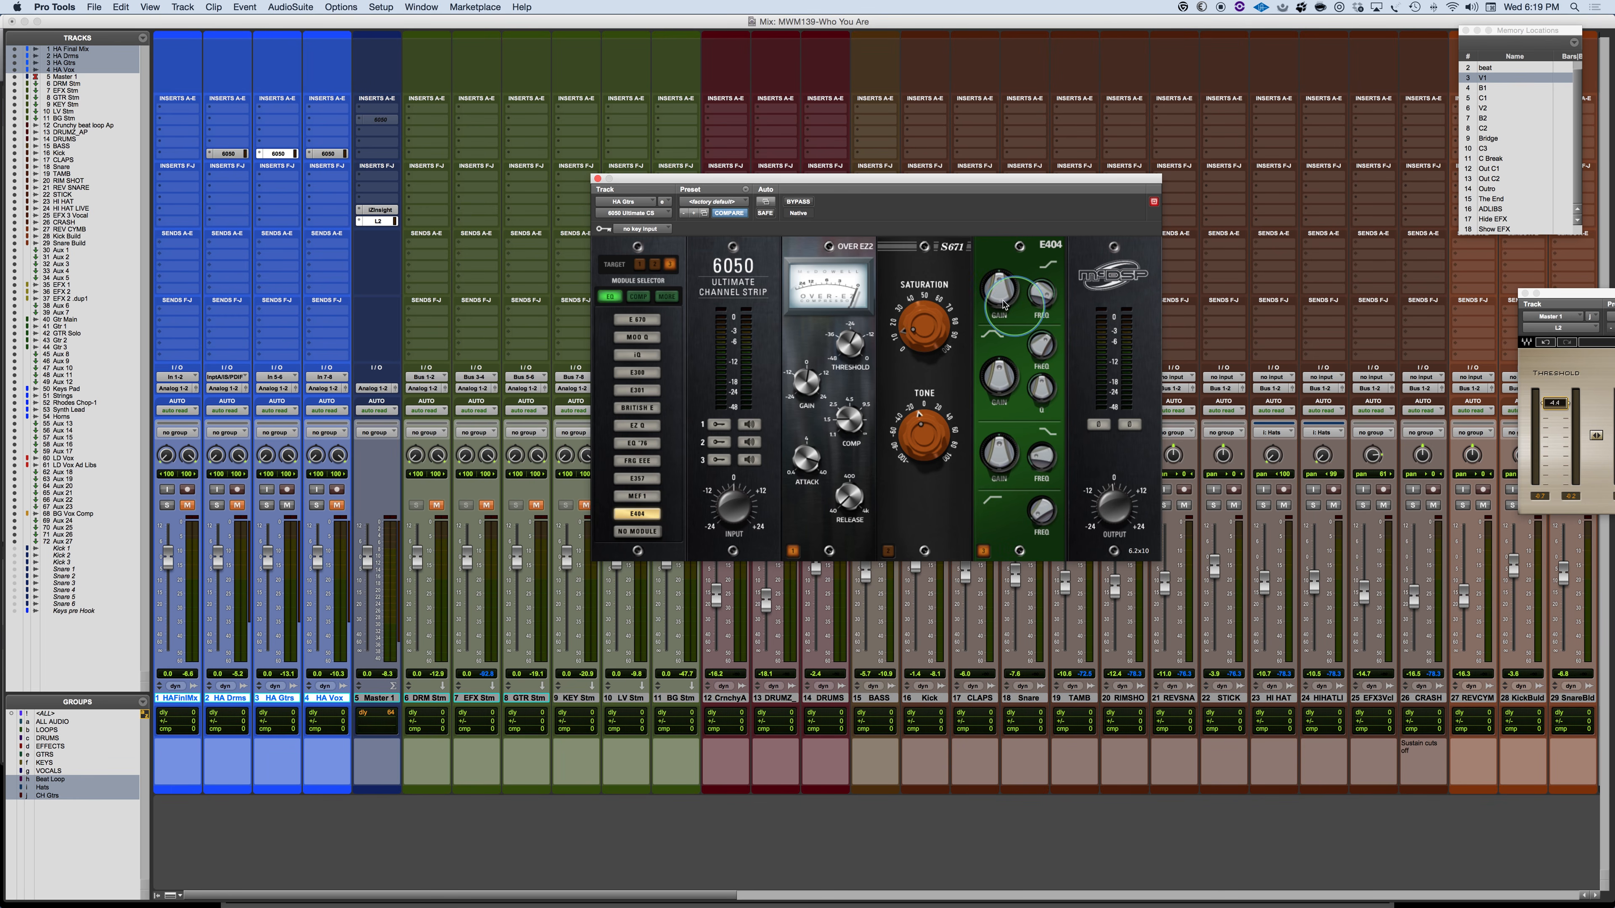
pyautogui.click(1050, 247)
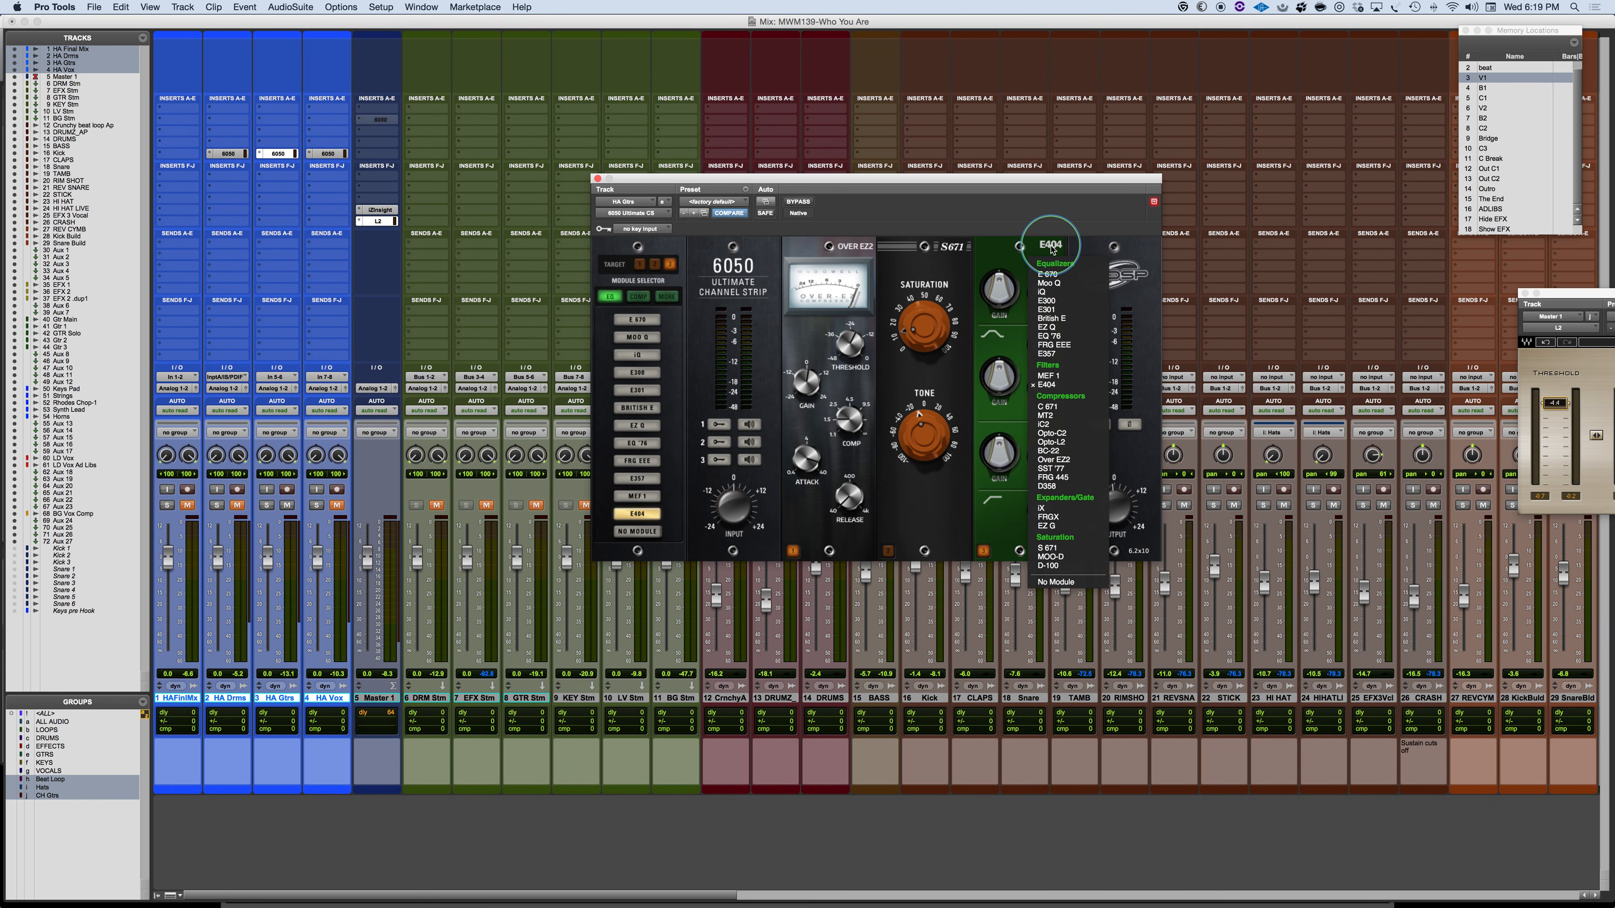
pyautogui.click(1051, 377)
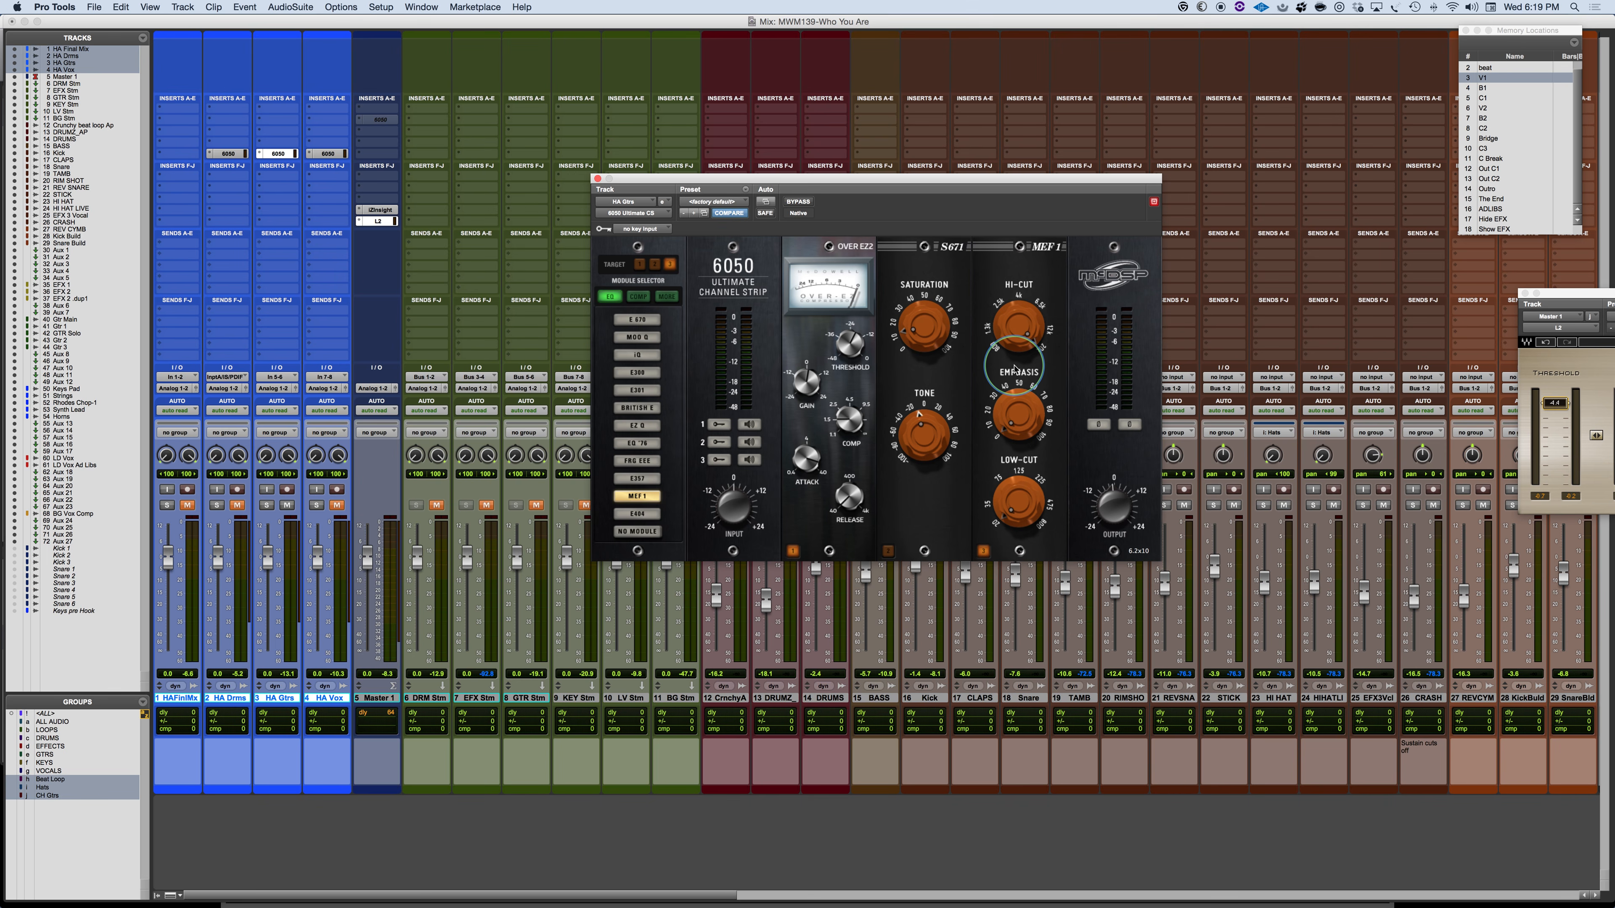
# Switch from Pro Tools to the PowerPoint slide show for the Plugin of the Week.
pyautogui.press('super+Tab')
pyautogui.press('super+Tab')
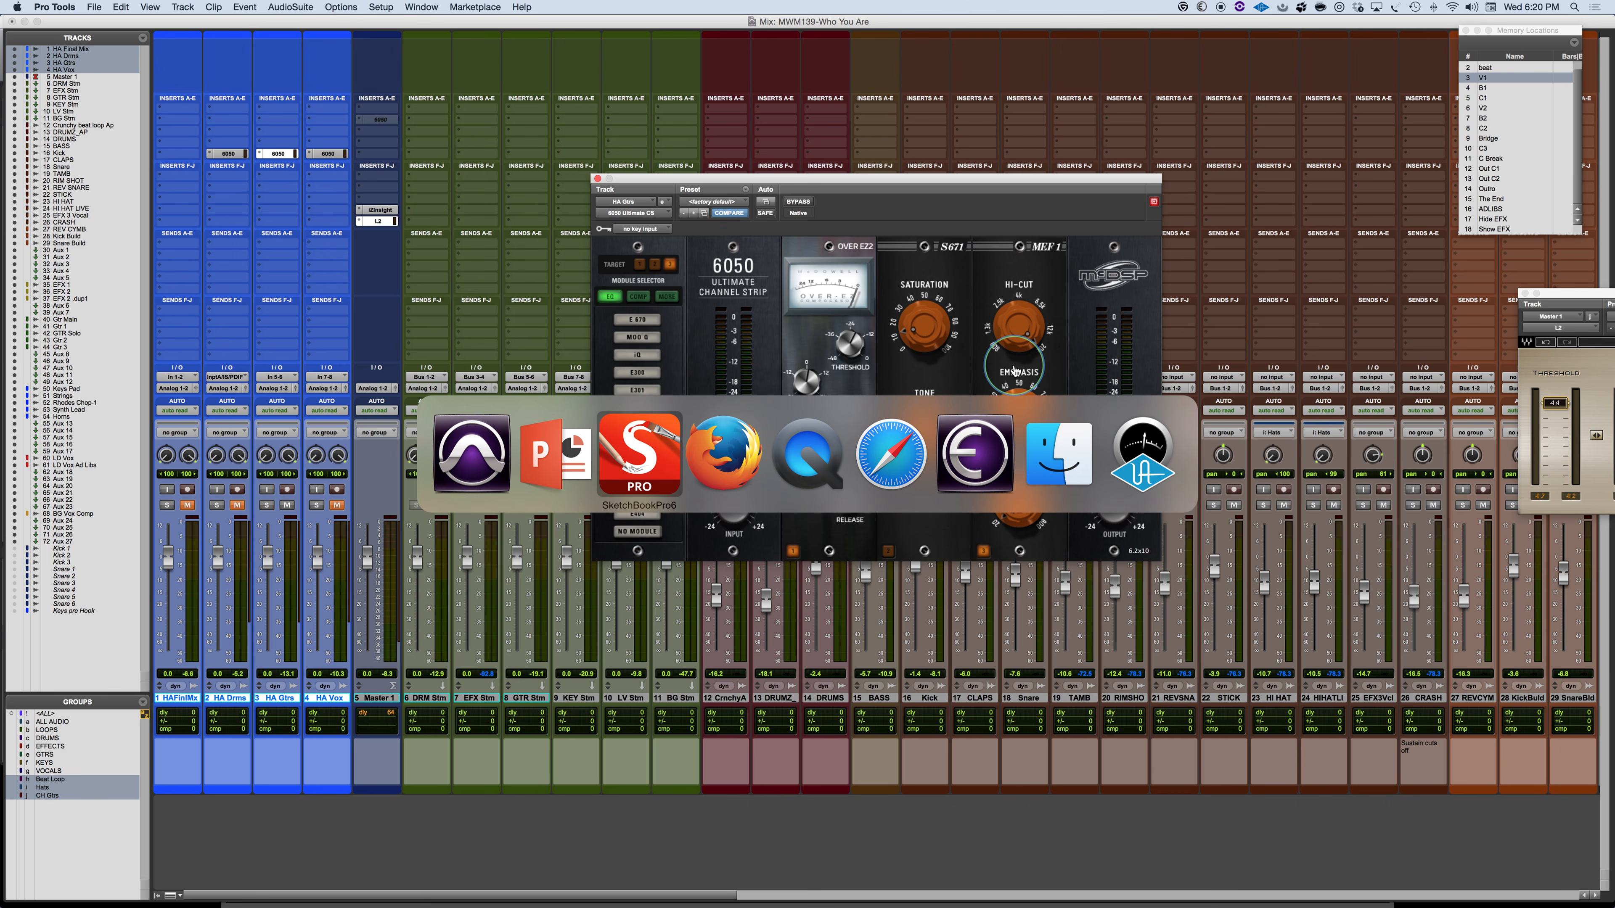
pyautogui.press('super+Tab')
pyautogui.press('super+Tab')
pyautogui.press('super+Tab')
pyautogui.press('super+Tab')
pyautogui.press('super+Tab')
pyautogui.press('super+Tab')
pyautogui.press('super+Tab')
pyautogui.press('super+Tab')
pyautogui.press('super+Tab')
pyautogui.press('super+Tab')
pyautogui.press('super+Tab')
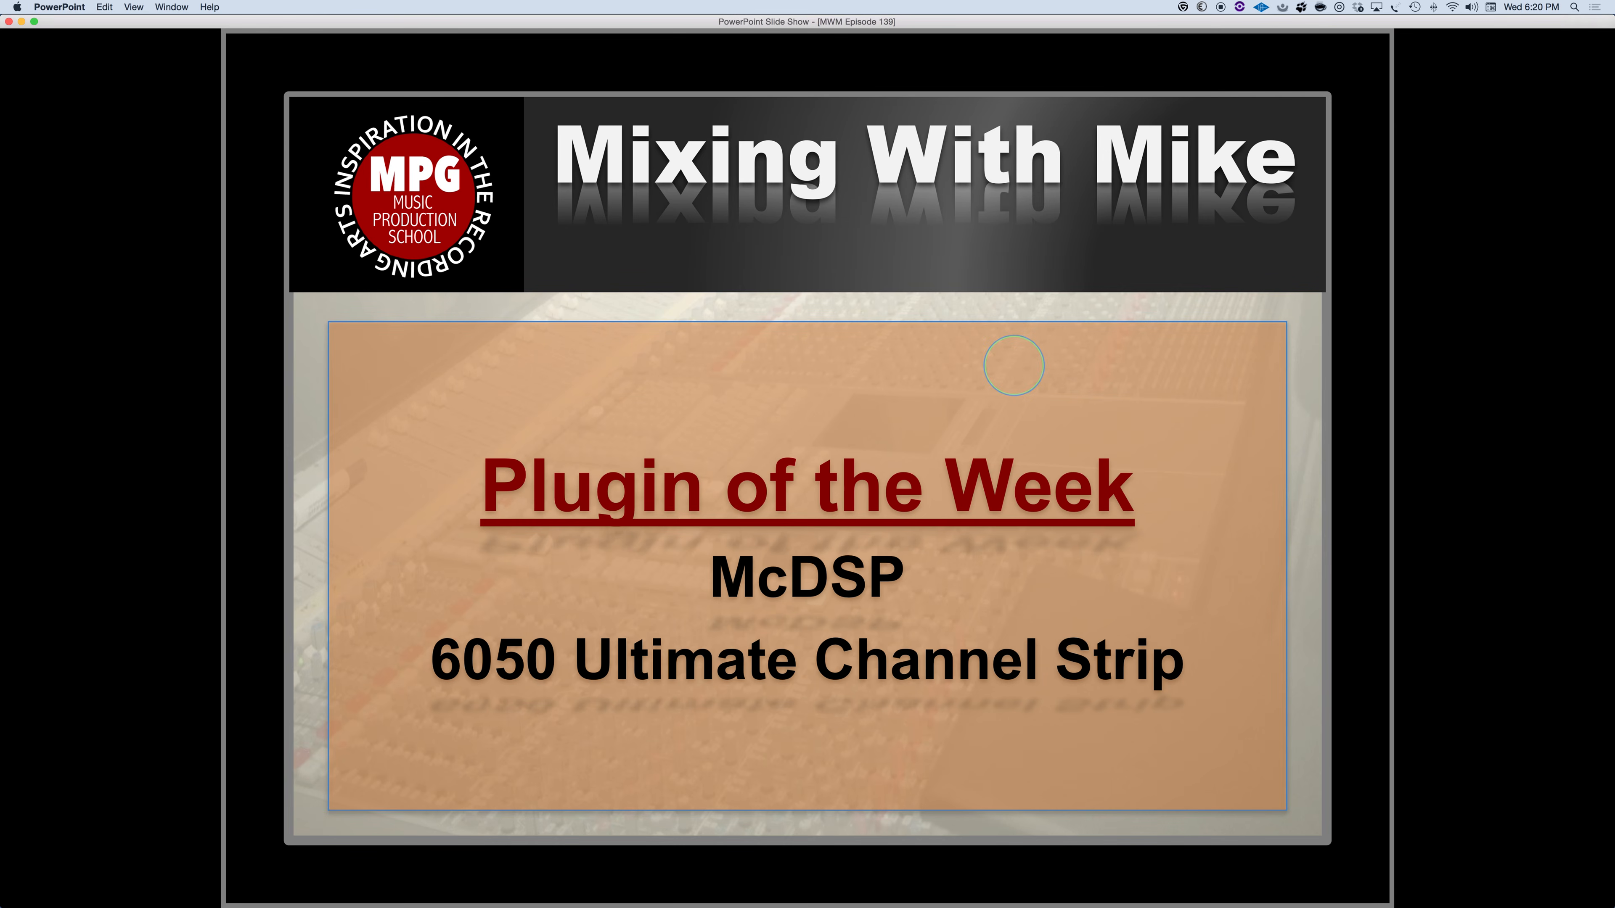